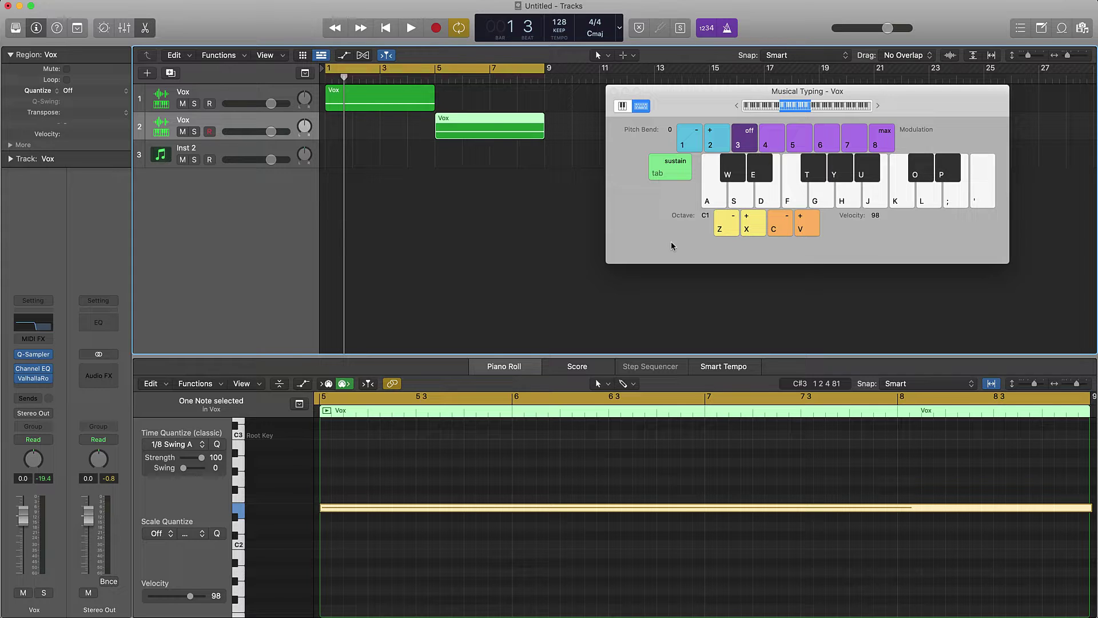
Delete both Vox regions and all three existing tracks to empty the project.
{"action": "left_click", "coordinate": [484, 203]}
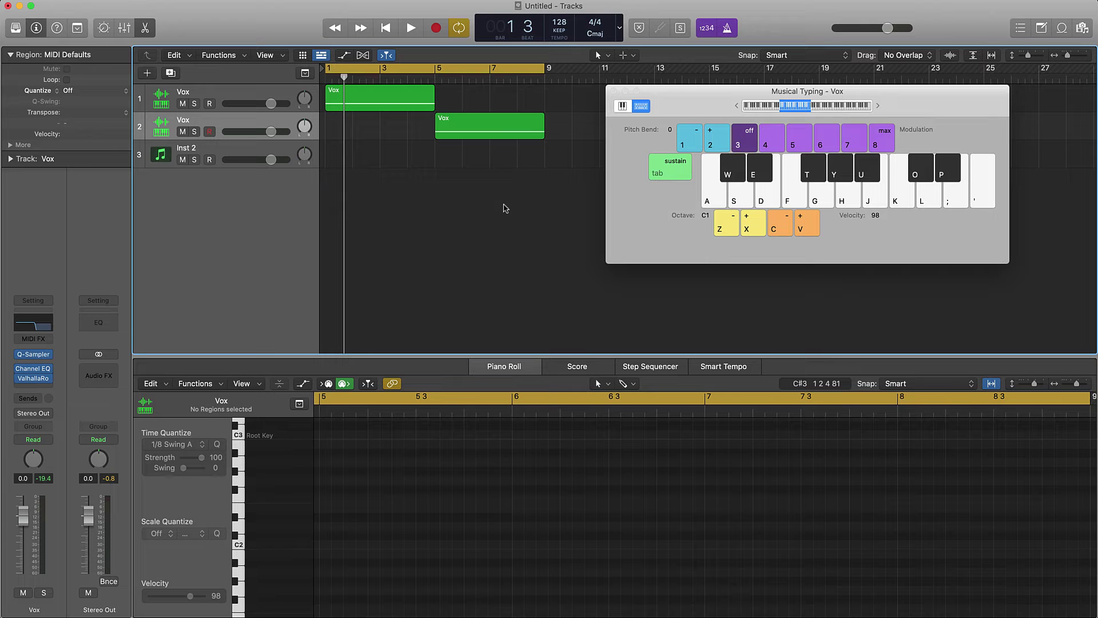
{"action": "left_click_drag", "start_coordinate": [505, 183], "coordinate": [321, 85]}
{"action": "key", "text": "Delete"}
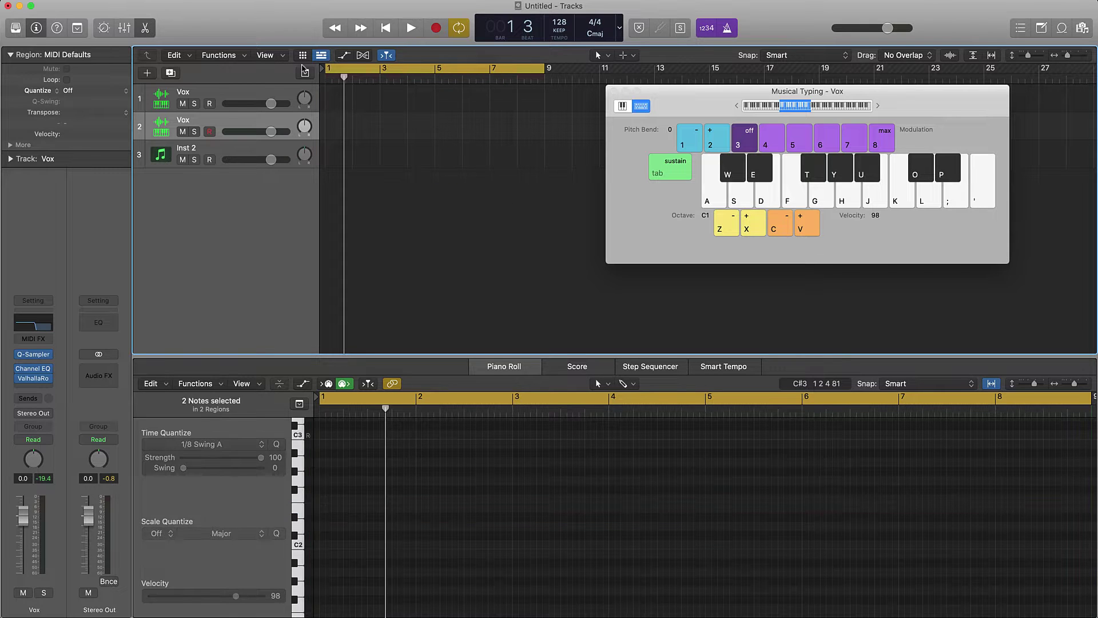
{"action": "left_click", "coordinate": [216, 96]}
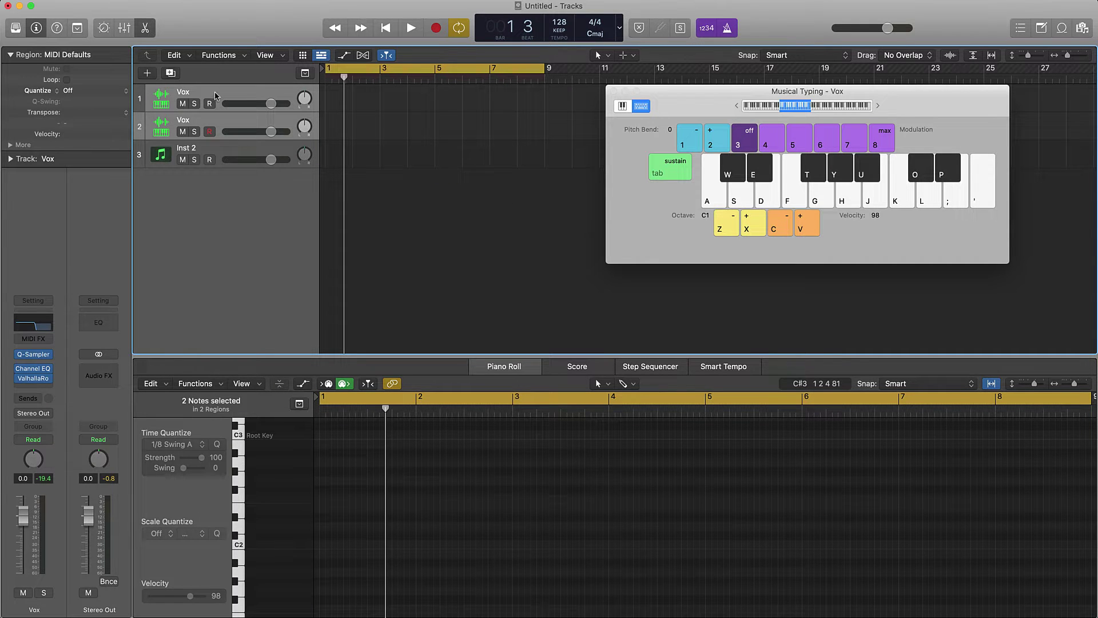
{"action": "key", "text": "super+BackSpace"}
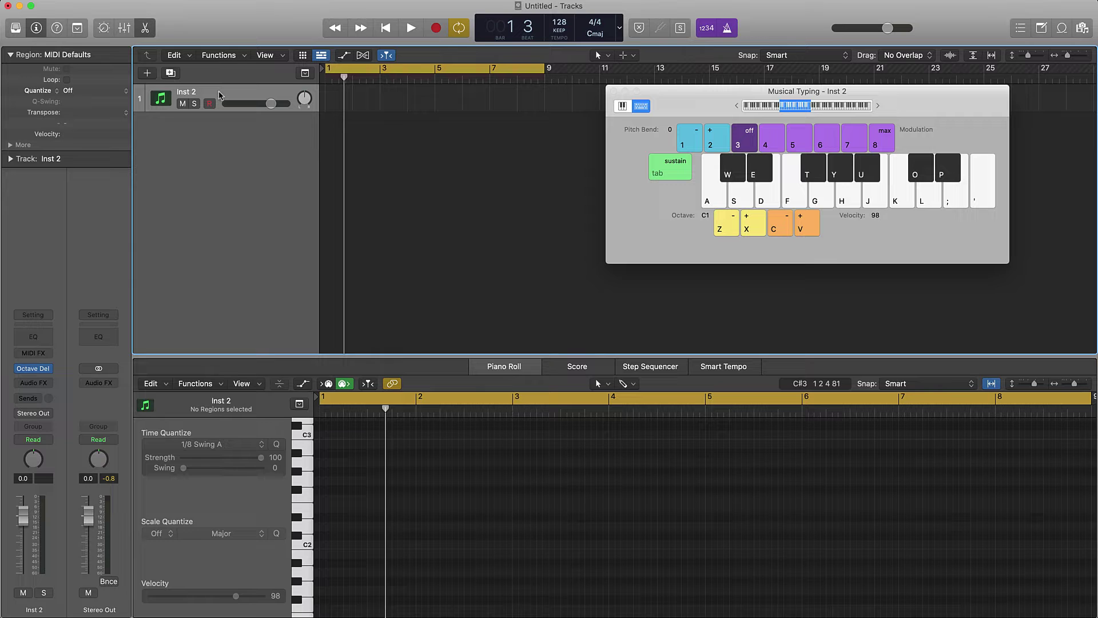
{"action": "key", "text": "super+BackSpace"}
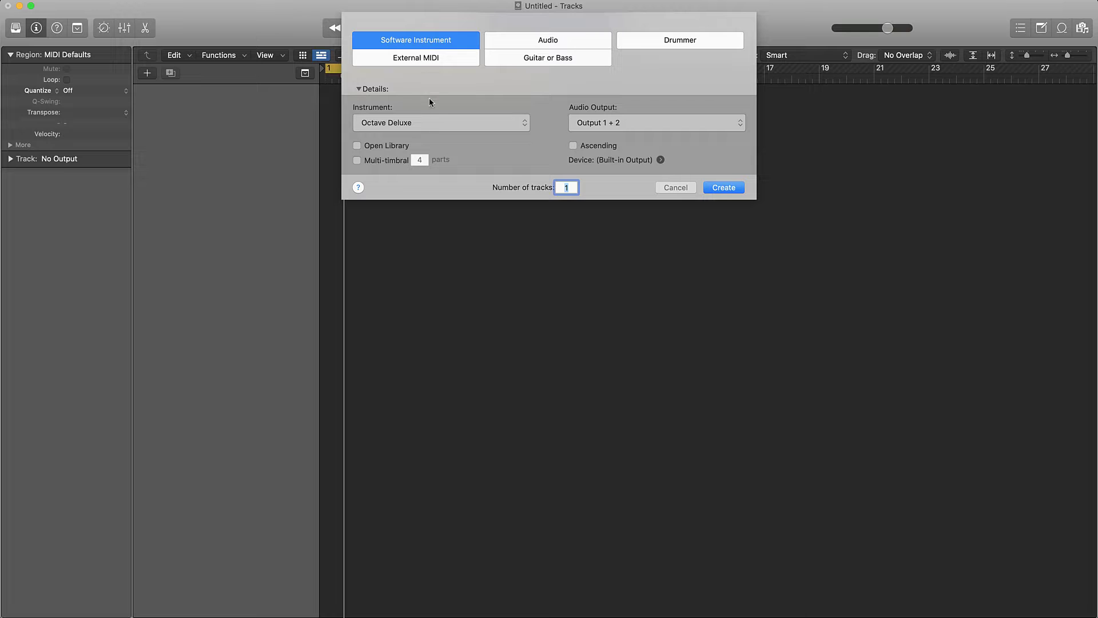
Create one software instrument track with a stereo Quick Sampler and shrink the plug-in window to 83% view.
{"action": "left_click", "coordinate": [427, 122]}
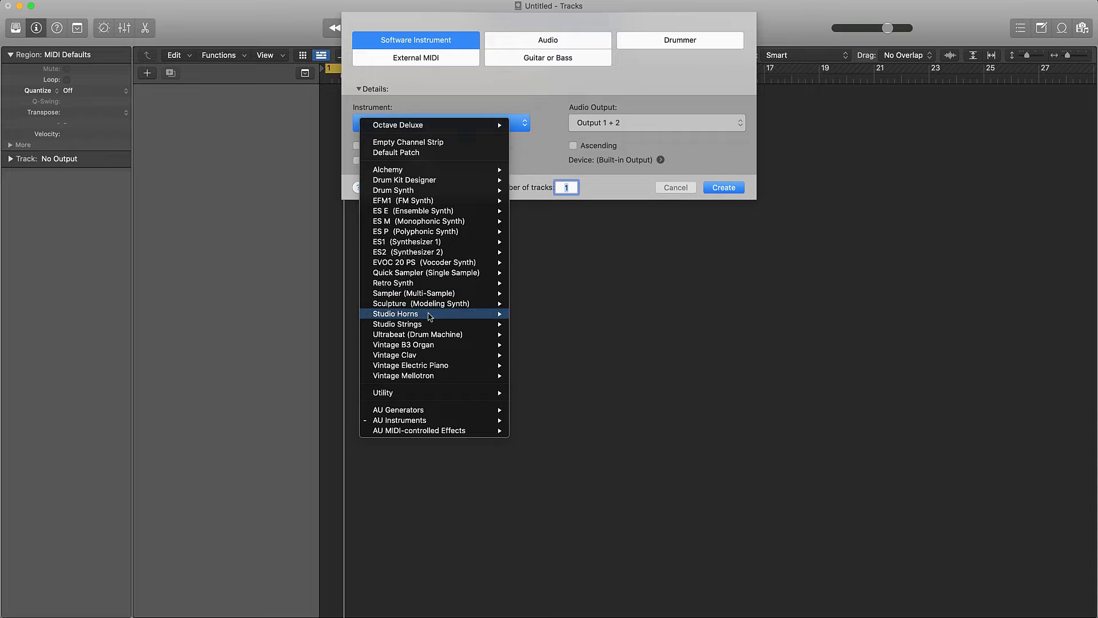
{"action": "mouse_move", "coordinate": [463, 273]}
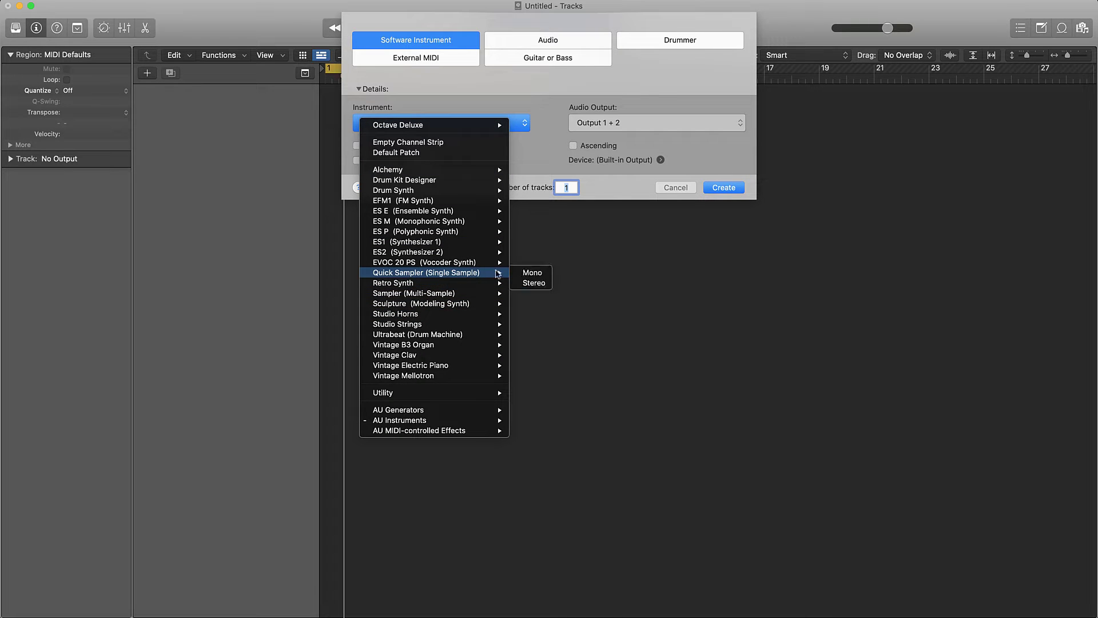
{"action": "left_click", "coordinate": [533, 282]}
{"action": "left_click", "coordinate": [723, 187]}
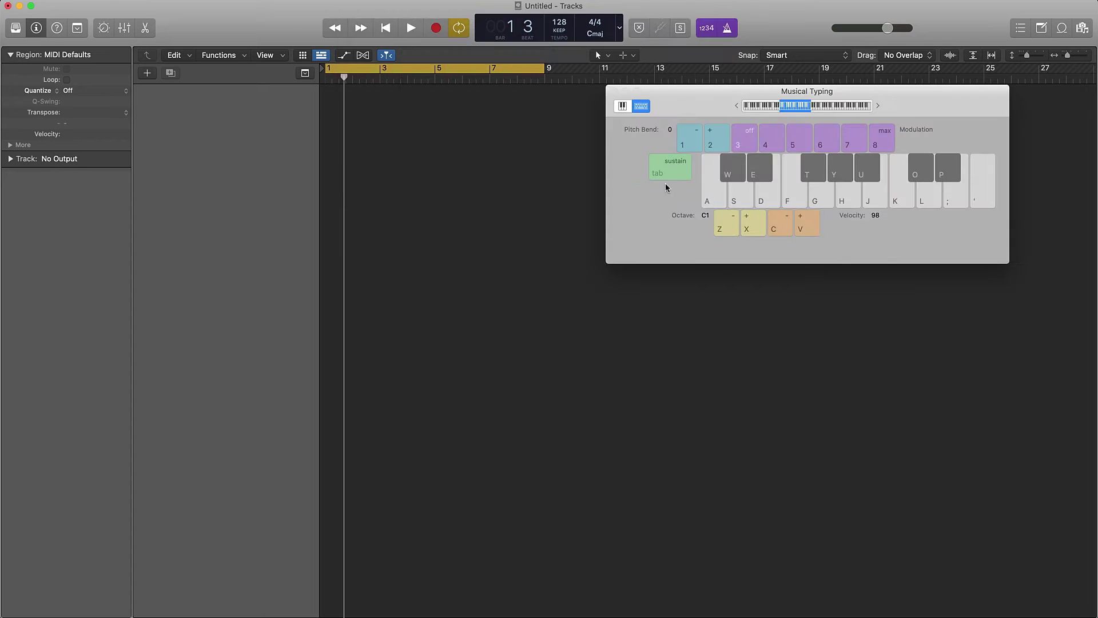
{"action": "left_click_drag", "start_coordinate": [606, 166], "coordinate": [291, 49]}
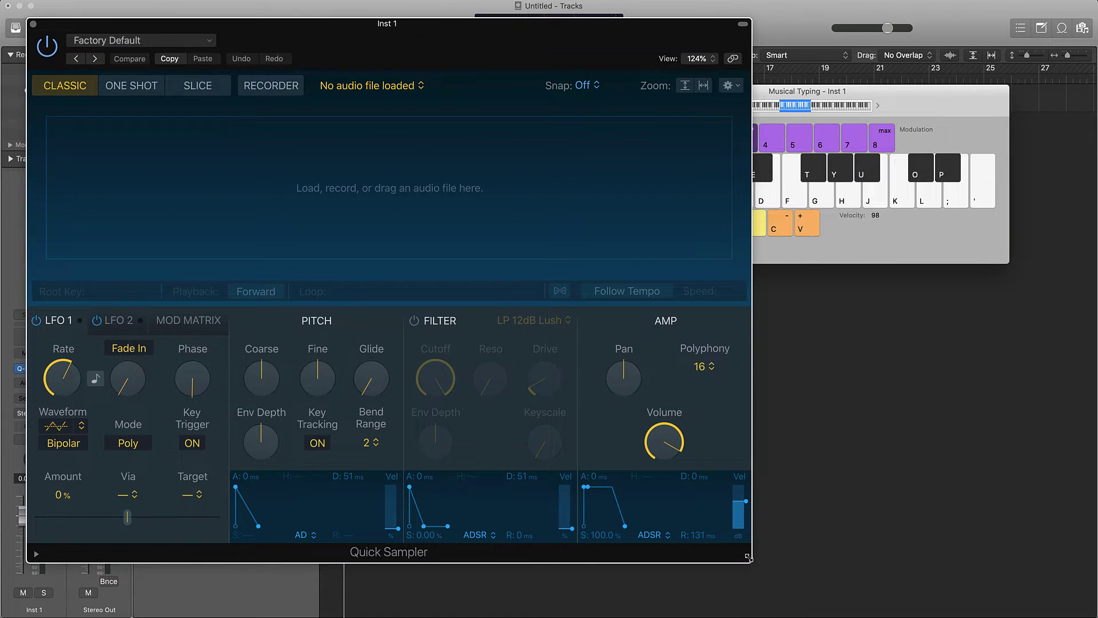
{"action": "left_click_drag", "start_coordinate": [748, 556], "coordinate": [510, 405]}
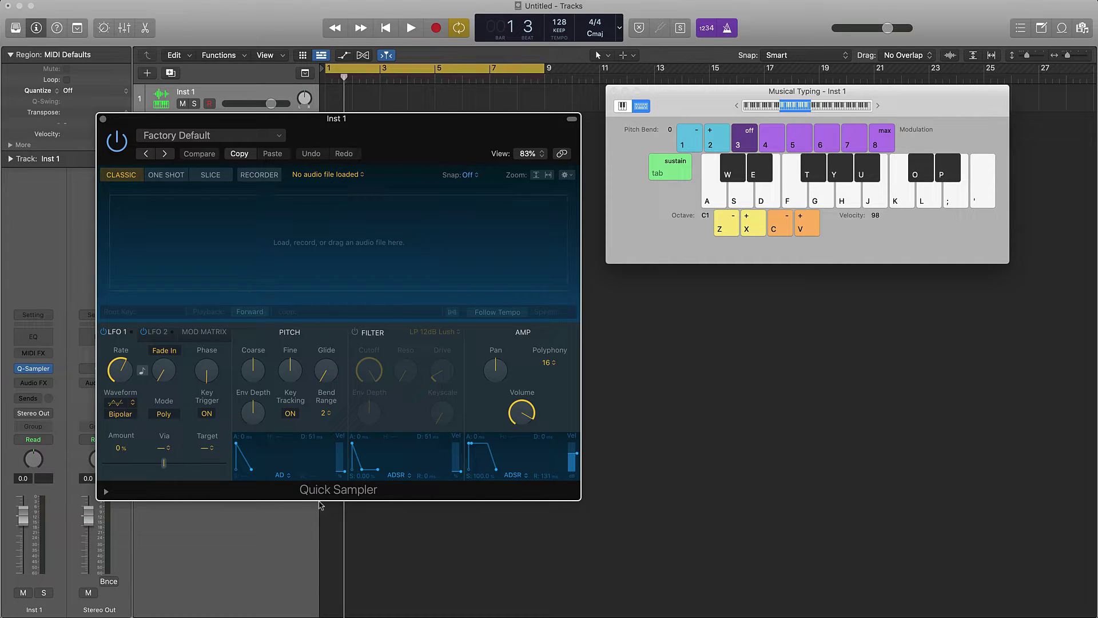
Switch to Splice, search the samples for "vocals" and filter the results by the harmony tag.
{"action": "left_click", "coordinate": [500, 614]}
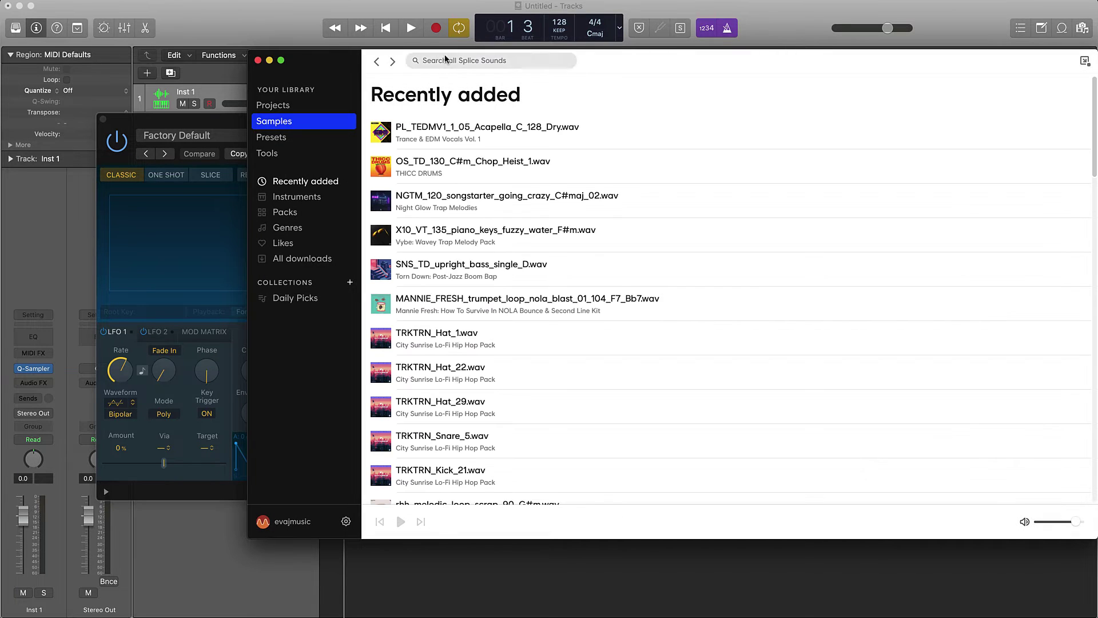
{"action": "left_click", "coordinate": [474, 63]}
{"action": "type", "text": "vocals"}
{"action": "key", "text": "Return"}
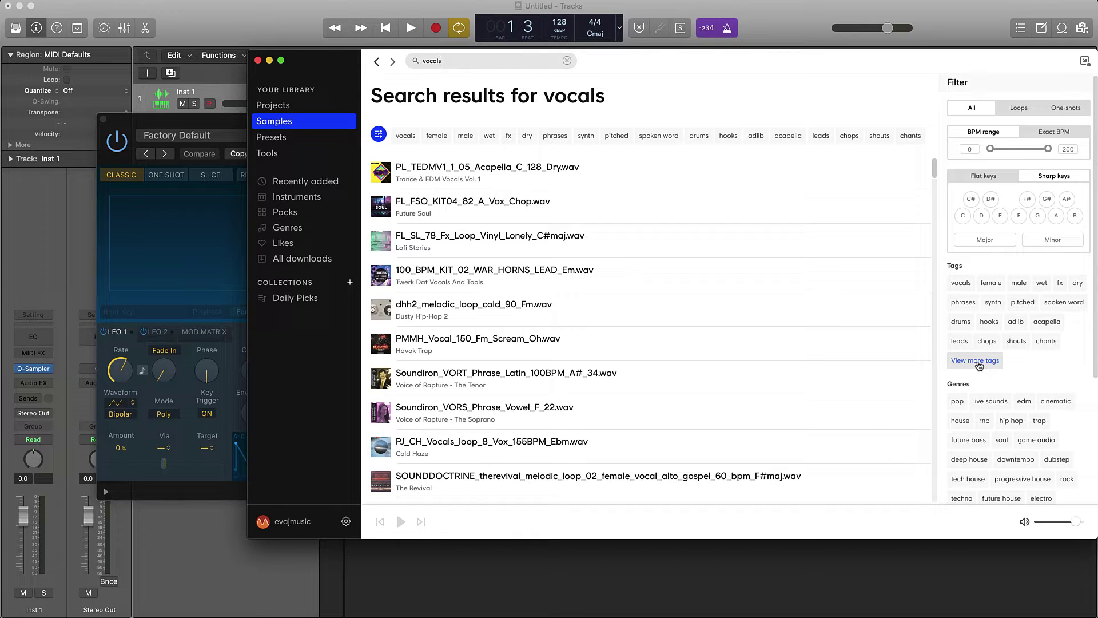
{"action": "left_click", "coordinate": [979, 363]}
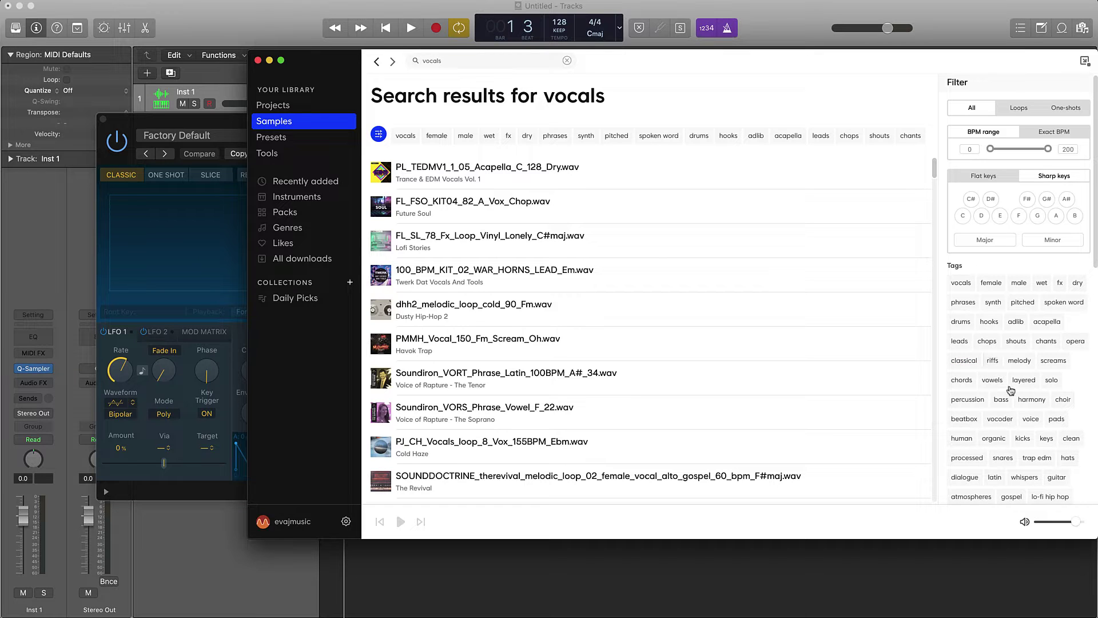
{"action": "left_click", "coordinate": [1027, 399]}
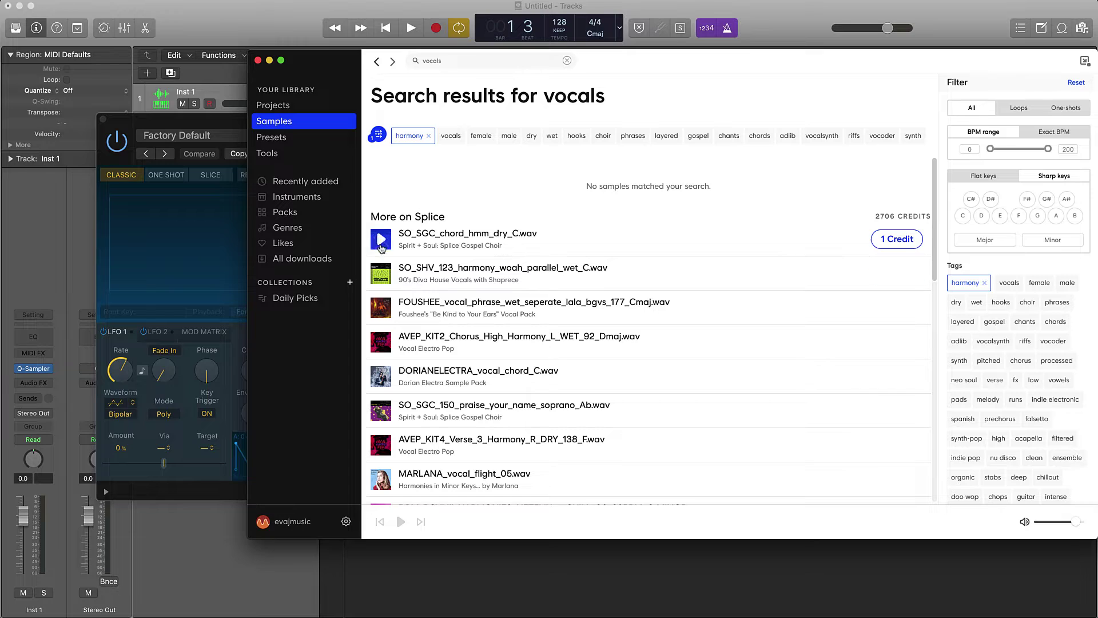
Preview the first five suggested harmony samples, from SO_SGC_chord_hmm_dry_C.wav to DORIANELECTRA_vocal_chord_C.wav.
{"action": "left_click", "coordinate": [381, 240]}
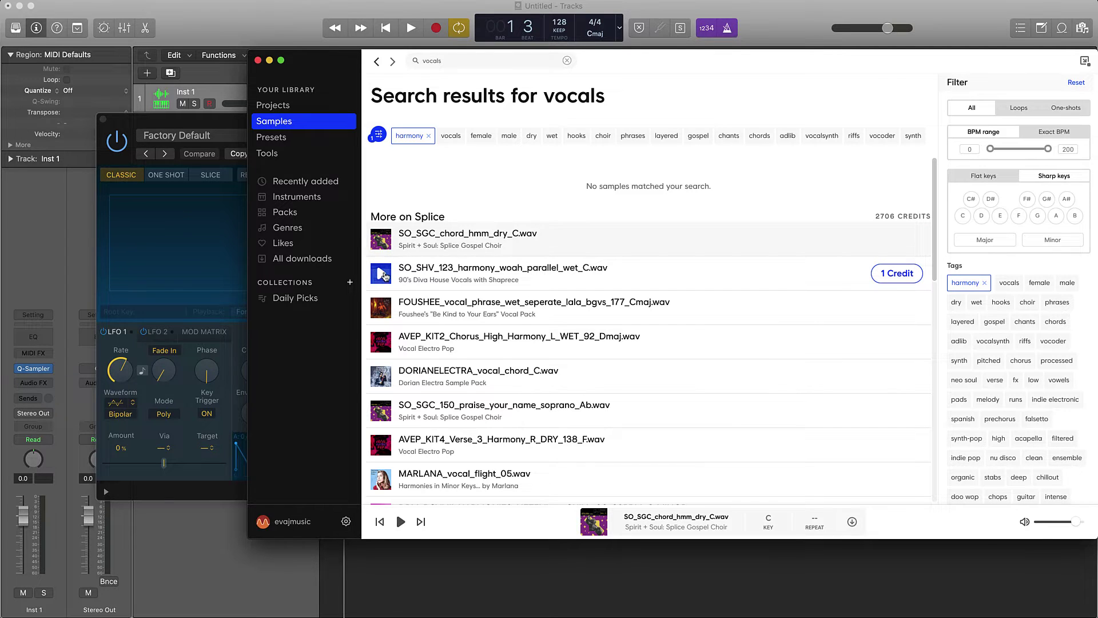
{"action": "left_click", "coordinate": [384, 275]}
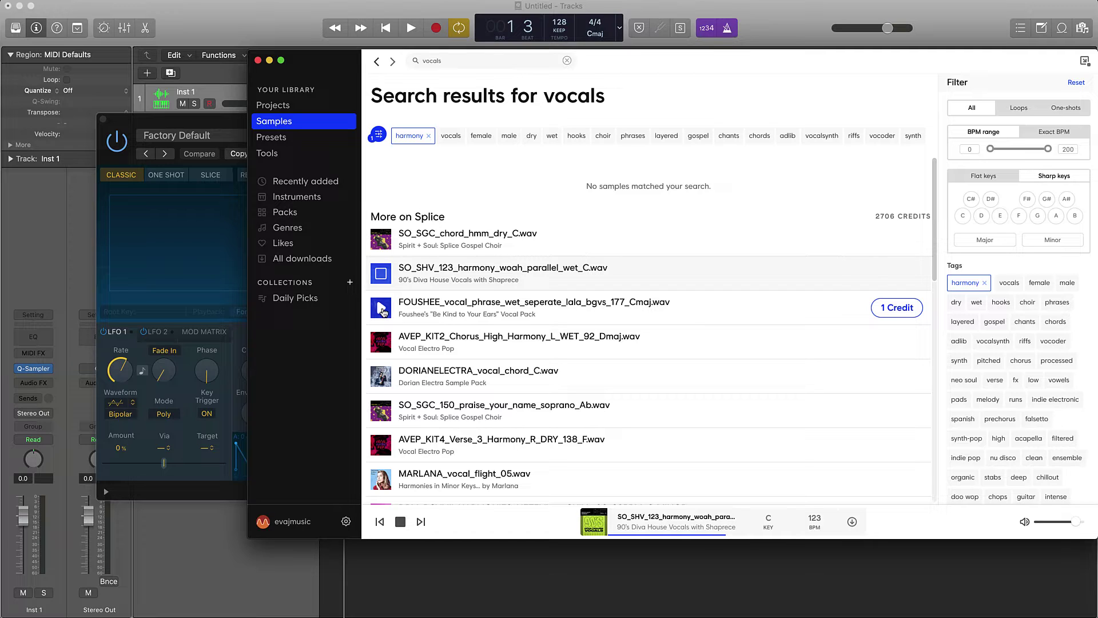
{"action": "left_click", "coordinate": [382, 309]}
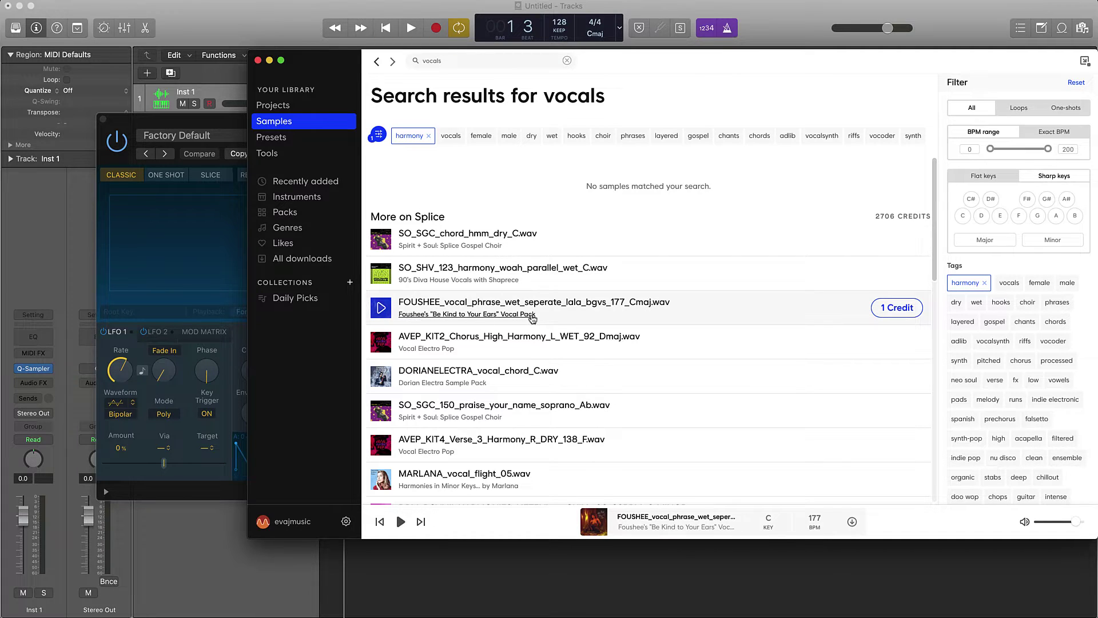
{"action": "left_click", "coordinate": [387, 347]}
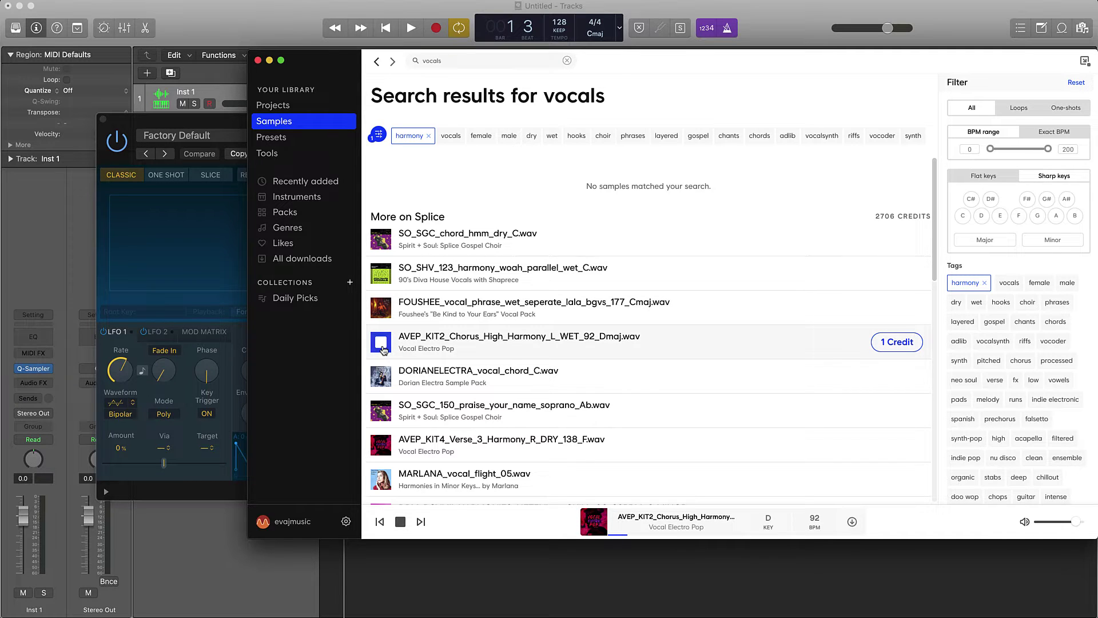
{"action": "left_click", "coordinate": [382, 377]}
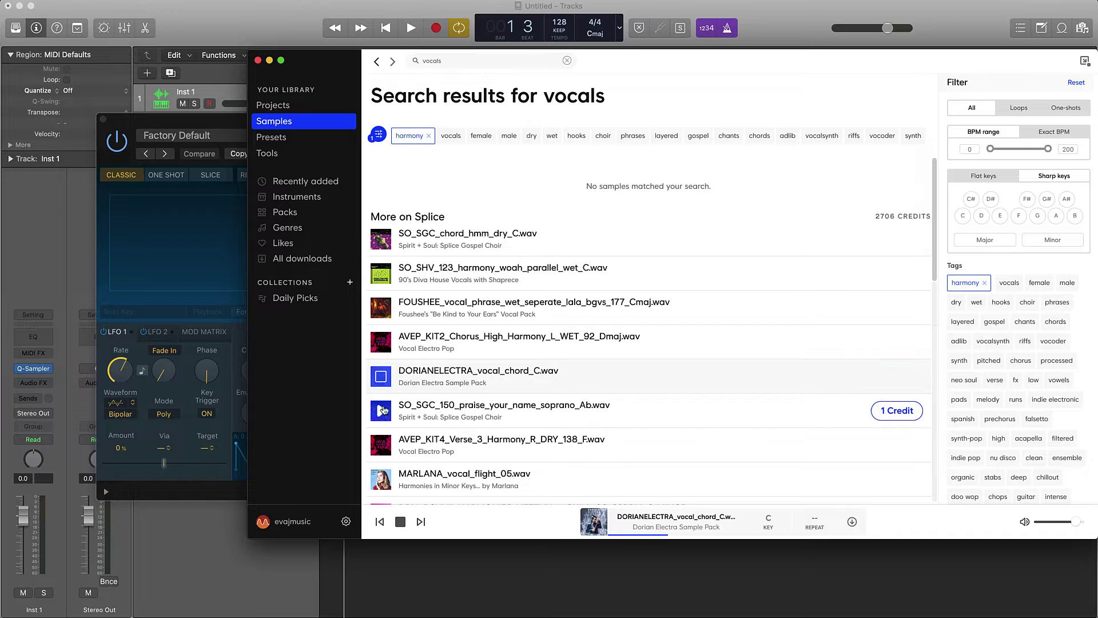
Download FOUSHEE_vocal_phrase_wet_seperate_lala_bgvs_177_Cmaj.wav and load it into Quick Sampler as its audio file.
{"action": "left_click", "coordinate": [380, 309]}
{"action": "left_click", "coordinate": [886, 309]}
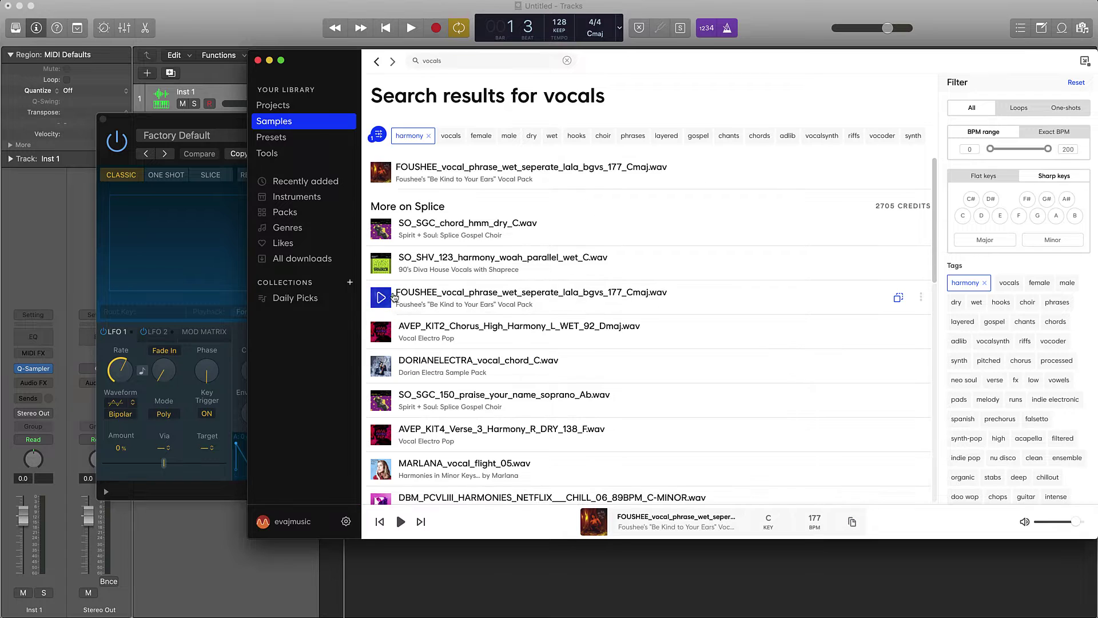
{"action": "left_click_drag", "start_coordinate": [412, 297], "coordinate": [192, 250]}
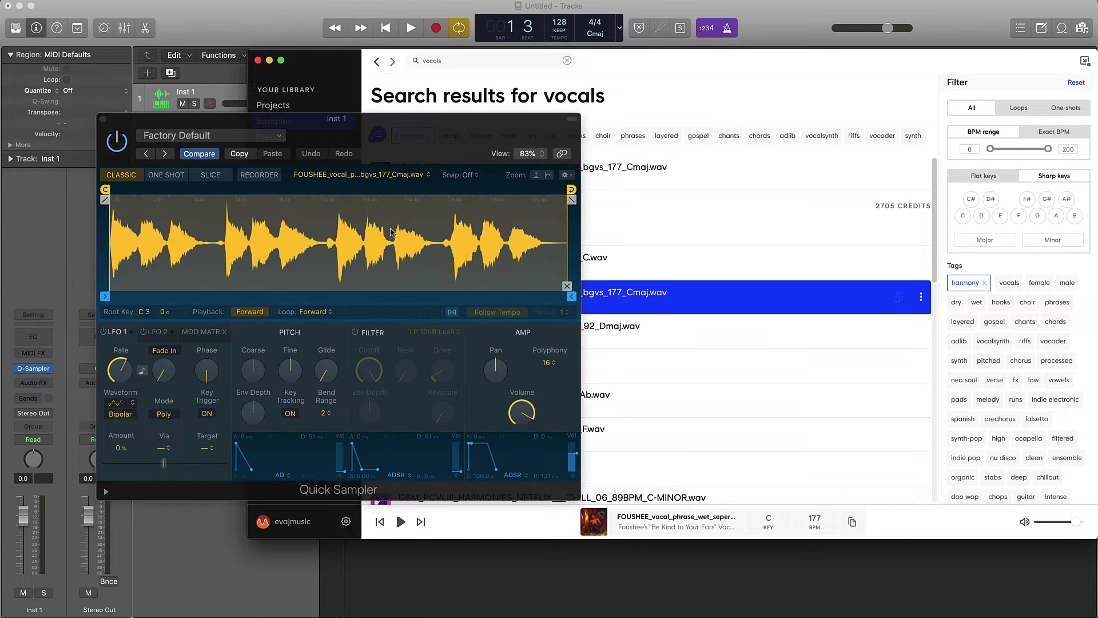
Turn on Flex for the loaded vocal sample and set the project tempo to 177 BPM.
{"action": "left_click", "coordinate": [451, 312]}
{"action": "key", "text": "super+k"}
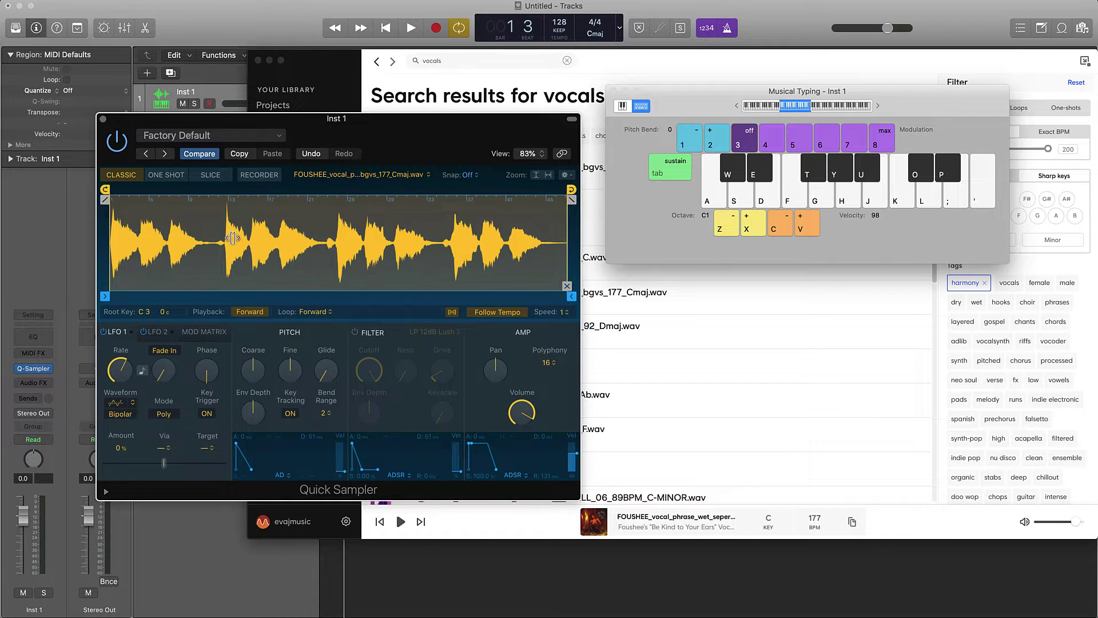
{"action": "left_click", "coordinate": [269, 61]}
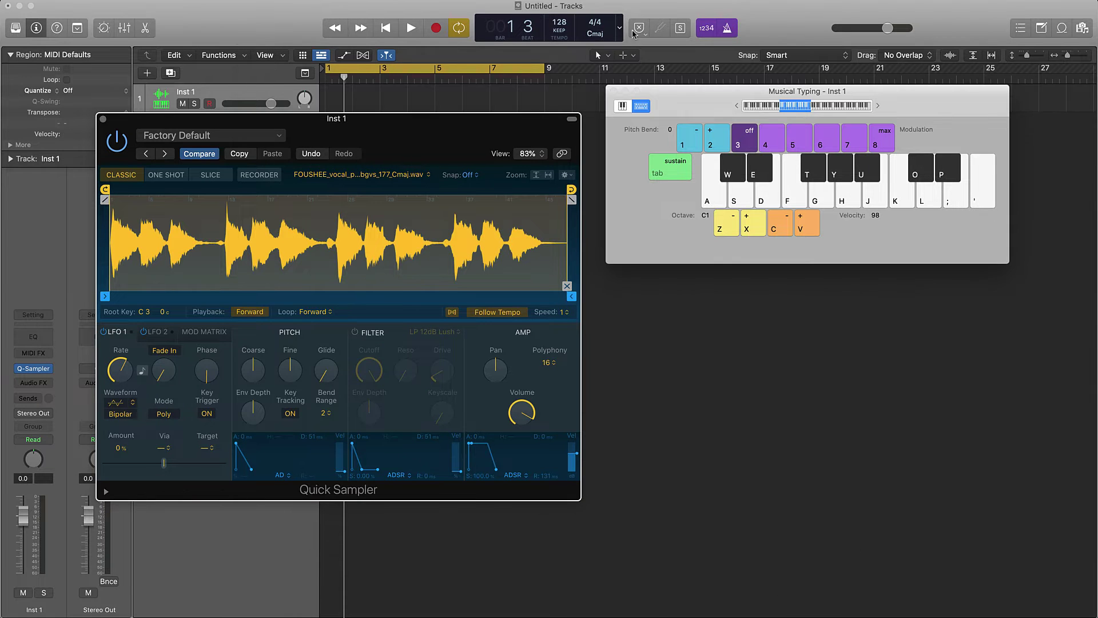
{"action": "left_click", "coordinate": [595, 50]}
{"action": "mouse_move", "coordinate": [559, 23]}
{"action": "left_mouse_down"}
{"action": "mouse_move", "coordinate": [560, 11]}
{"action": "mouse_move", "coordinate": [565, 38]}
{"action": "left_mouse_up"}
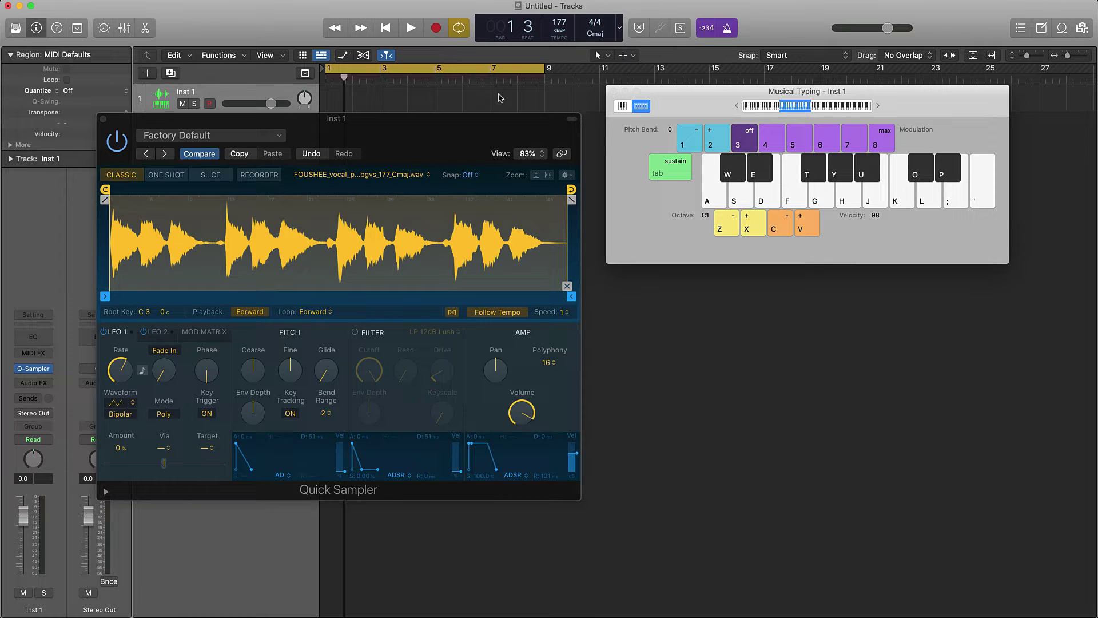
Play the vocal sample with Musical Typing and raise the keyboard octave to C2.
{"action": "key", "text": "semicolon"}
{"action": "key", "text": "semicolon"}
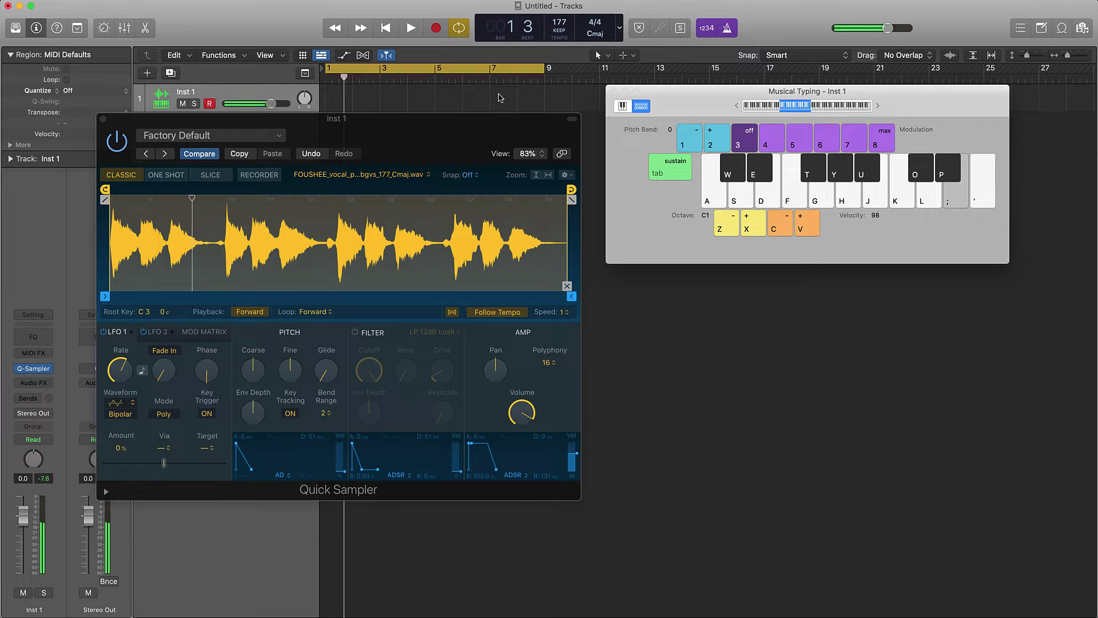
{"action": "key", "text": "x"}
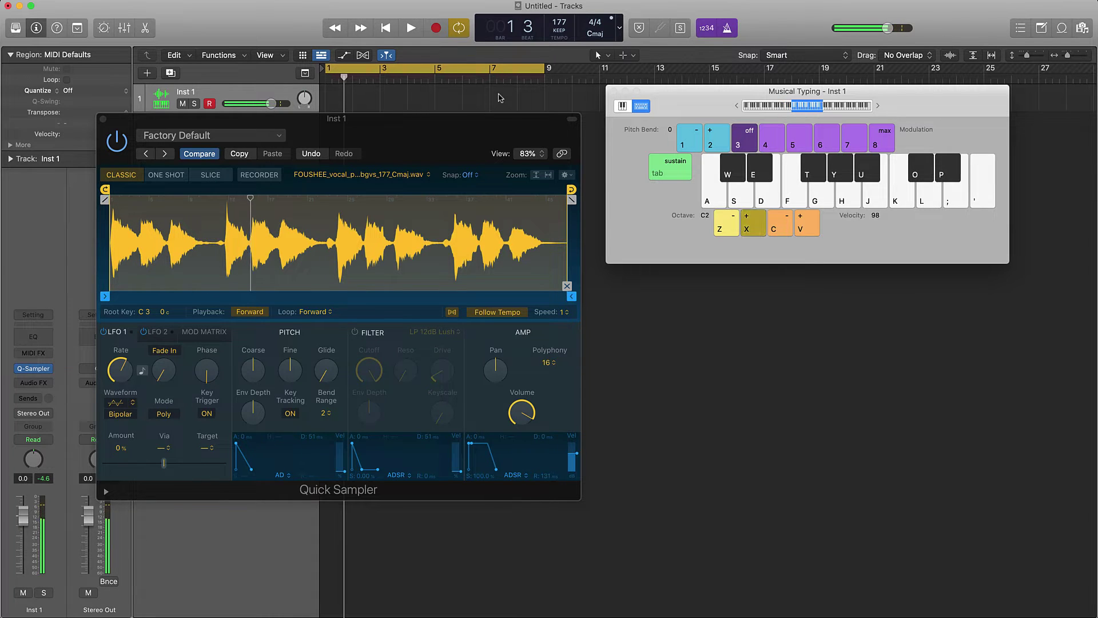
{"action": "key", "text": "semicolon"}
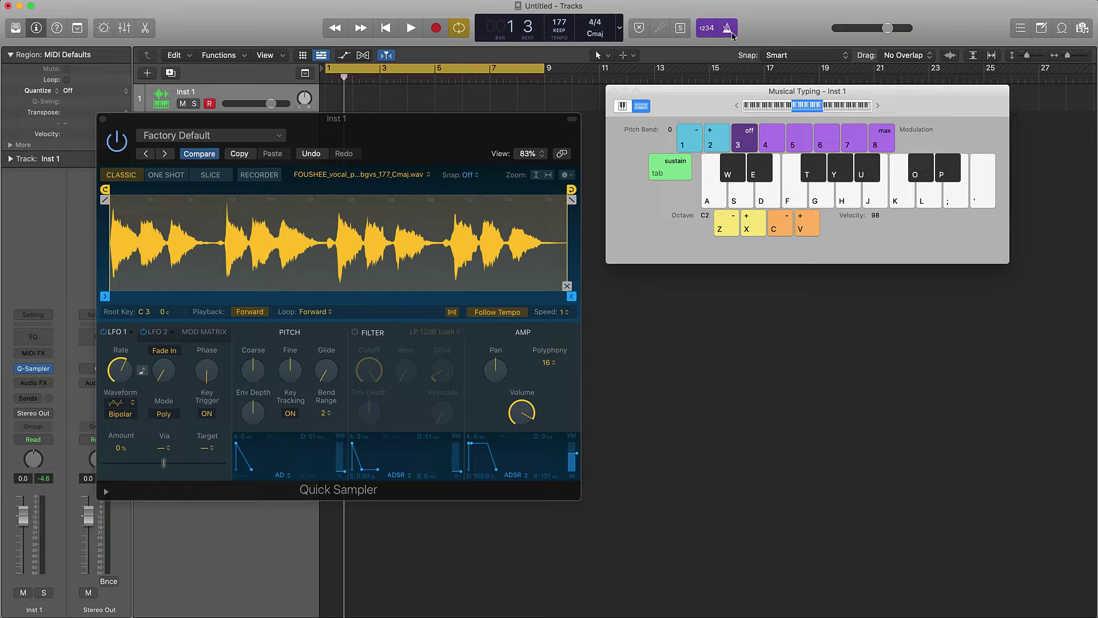
Audition the flexed vocal sample at several neighbouring pitches to compare its playback timing.
{"action": "key", "text": "super+k"}
{"action": "key", "text": "super+k"}
{"action": "key", "text": "l"}
{"action": "key", "text": "k"}
{"action": "key", "text": "semicolon"}
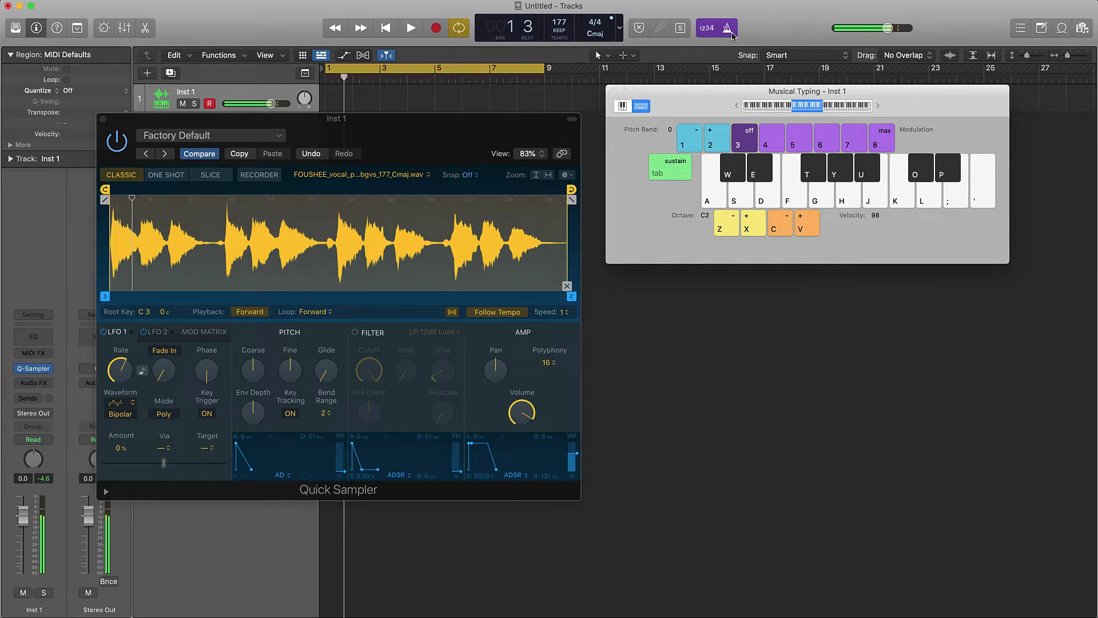
{"action": "key", "text": "l"}
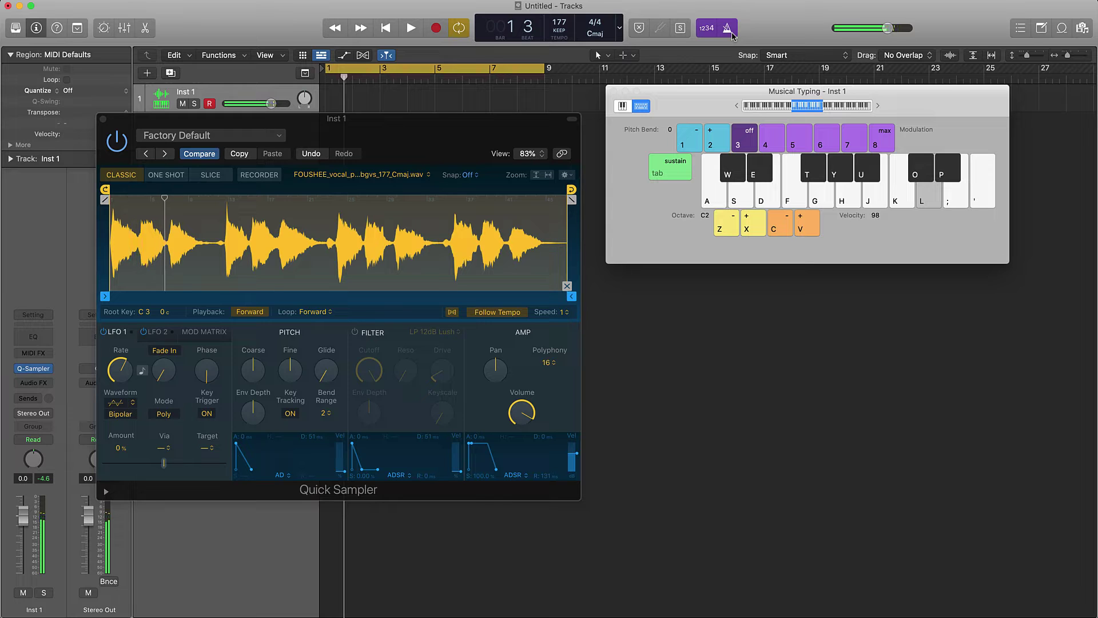
{"action": "key", "text": "semicolon"}
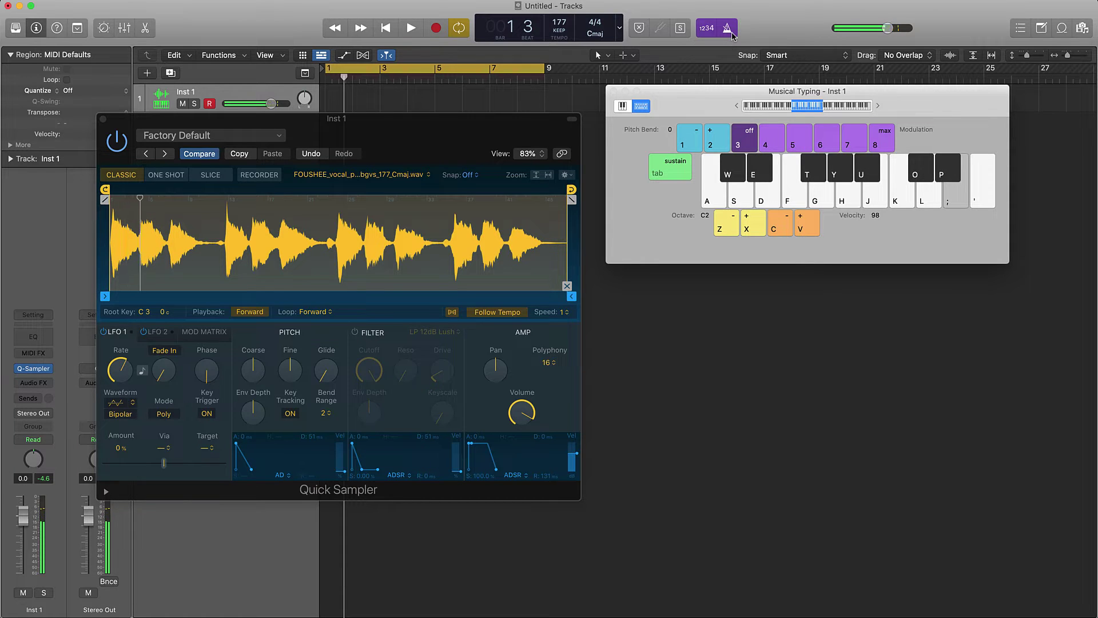
Try recording a two-bar take of the vocal sample on the Inst 1 track, and undo the recording.
{"action": "key", "text": "r"}
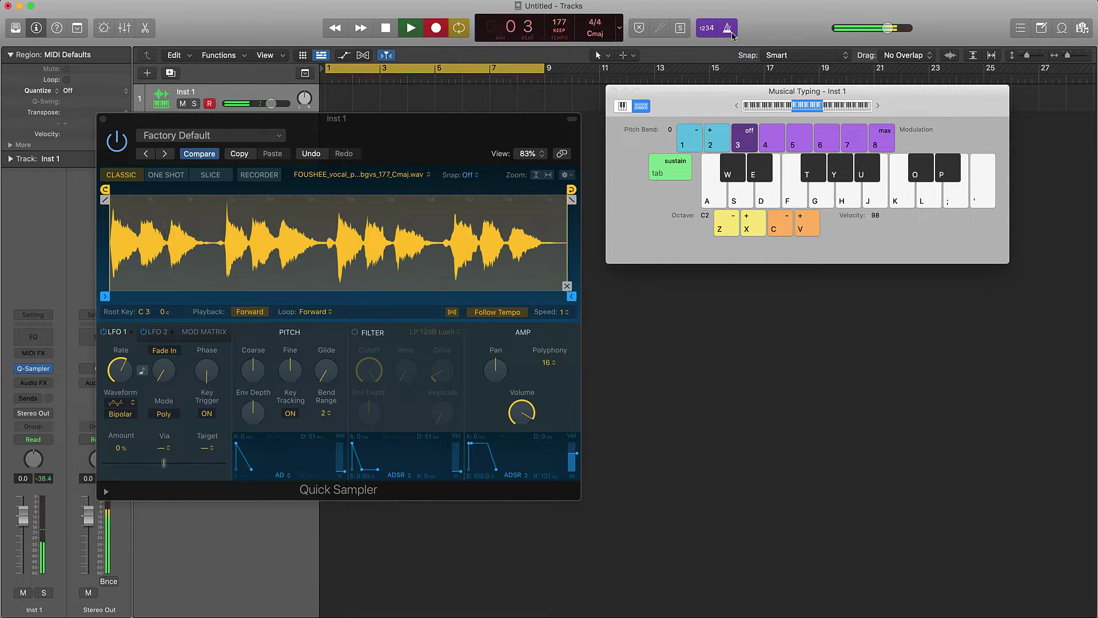
{"action": "key", "text": "semicolon"}
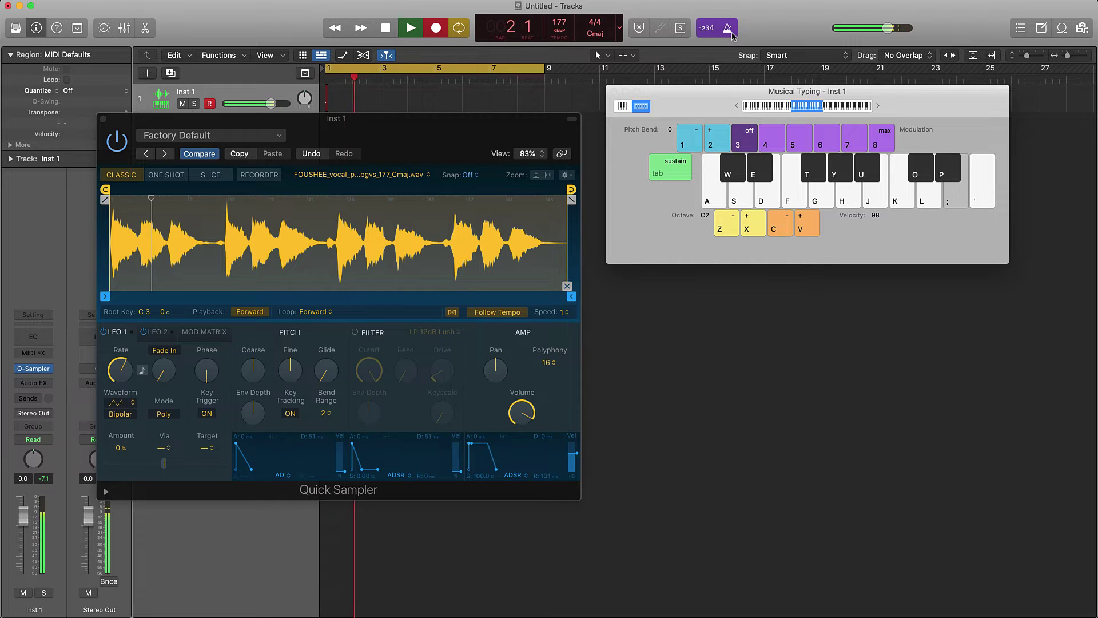
{"action": "key", "text": "space"}
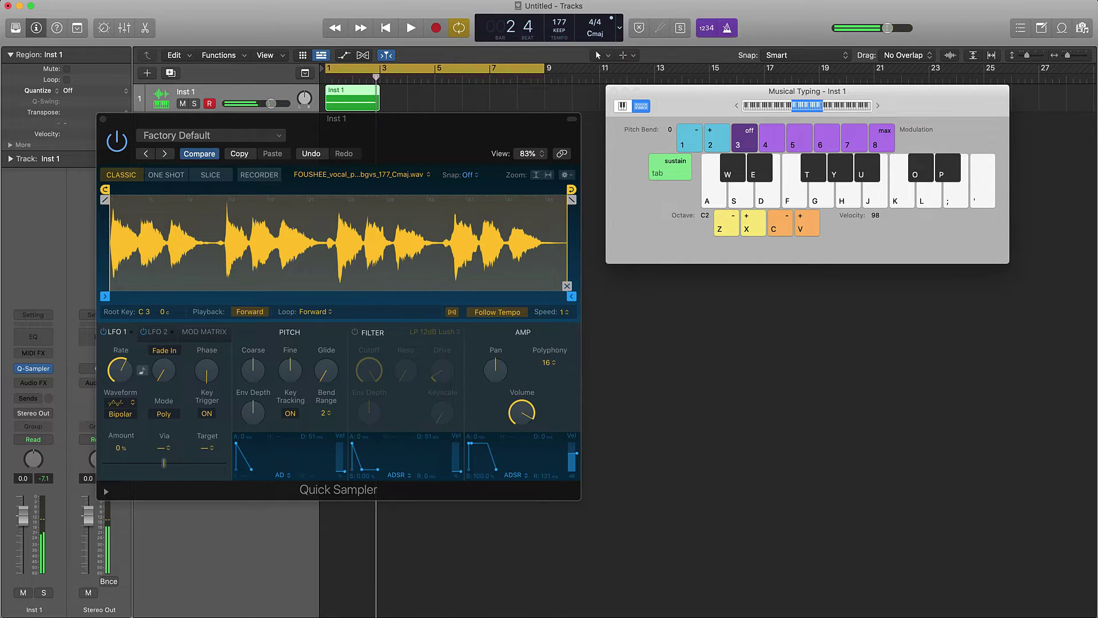
{"action": "key", "text": "super+z"}
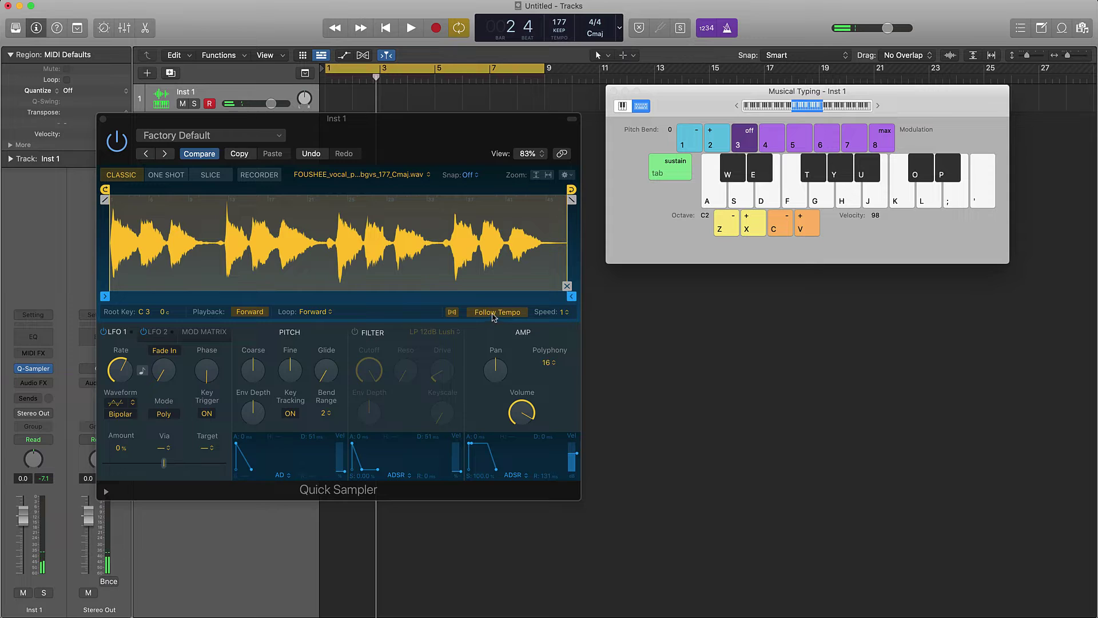
Turn off Follow Tempo for the vocal sample in Quick Sampler.
{"action": "left_click", "coordinate": [487, 313]}
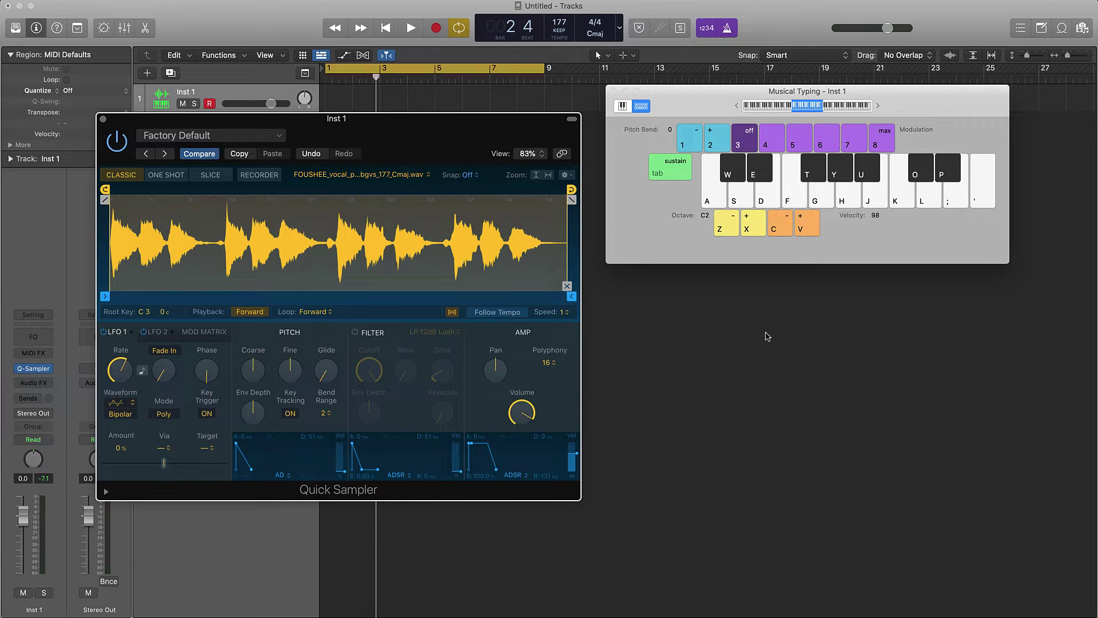
Try recording a take of the vocal sample on the Inst 1 track with Follow Tempo off.
{"action": "key", "text": "apostrophe"}
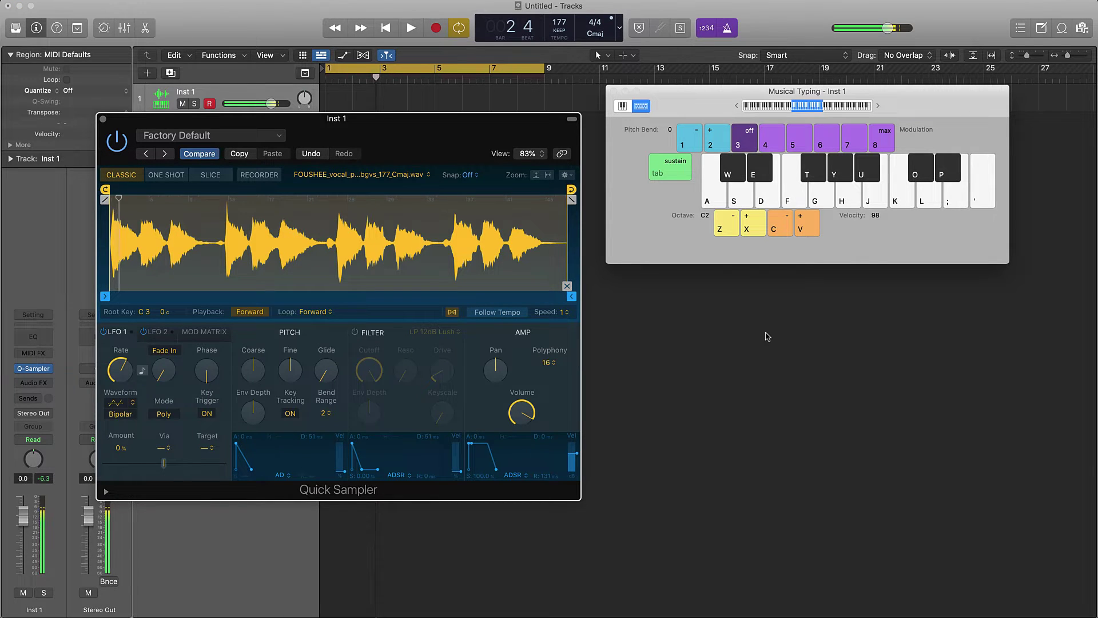
{"action": "key", "text": "semicolon"}
{"action": "key", "text": "r"}
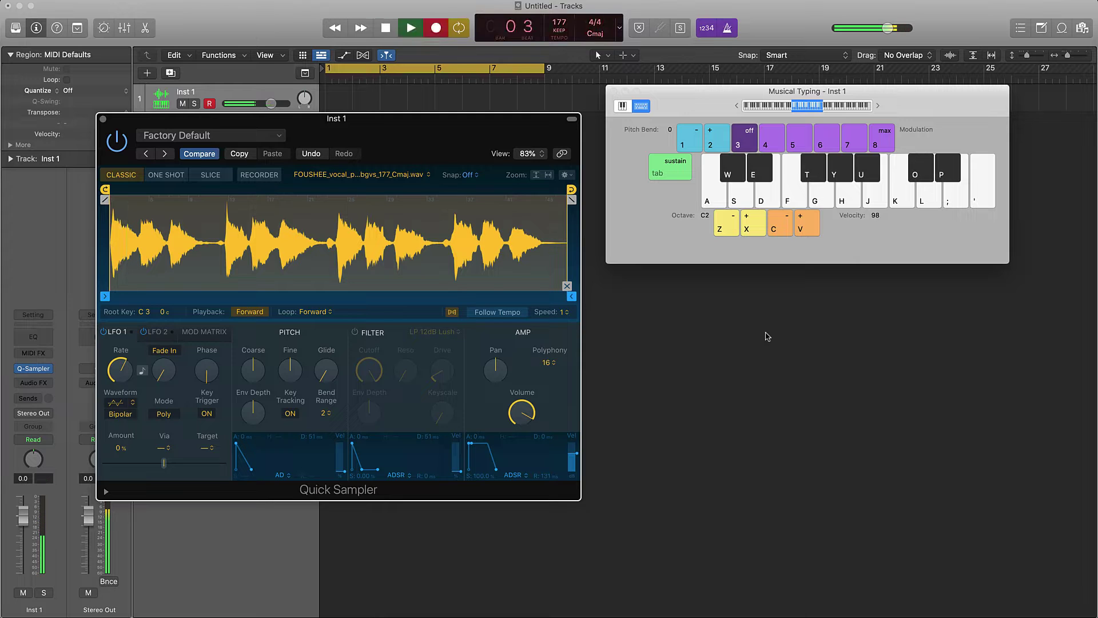
{"action": "key", "text": "semicolon"}
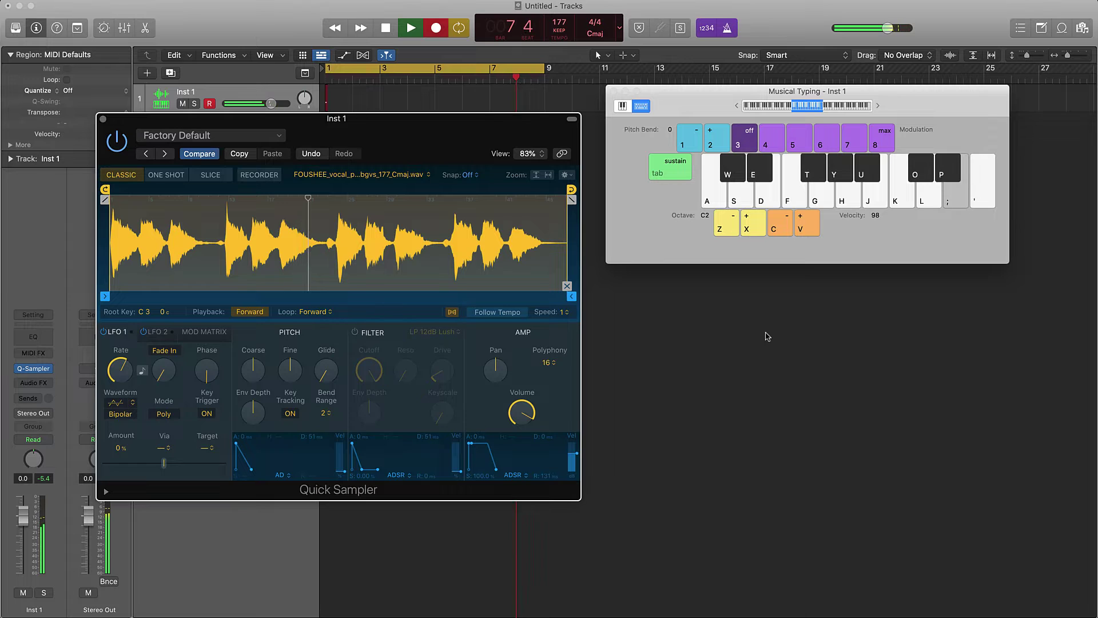
{"action": "key", "text": "space"}
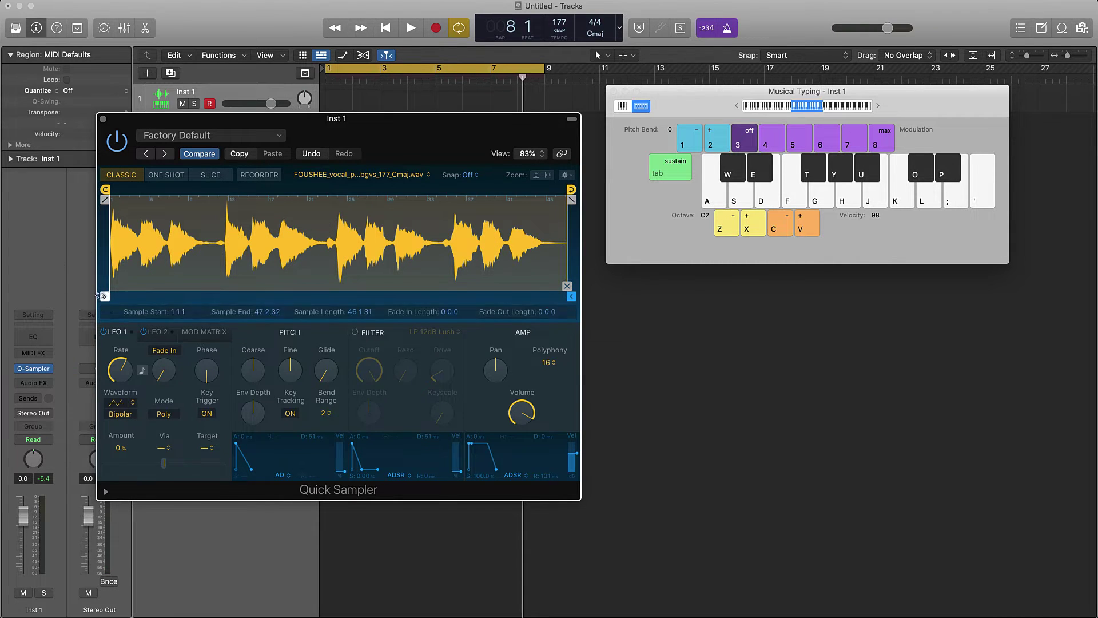
Try starting the sample at its second half, position 23 4 61, audition it at several pitches, and restore the start to the beginning.
{"action": "left_click_drag", "start_coordinate": [97, 295], "coordinate": [336, 293]}
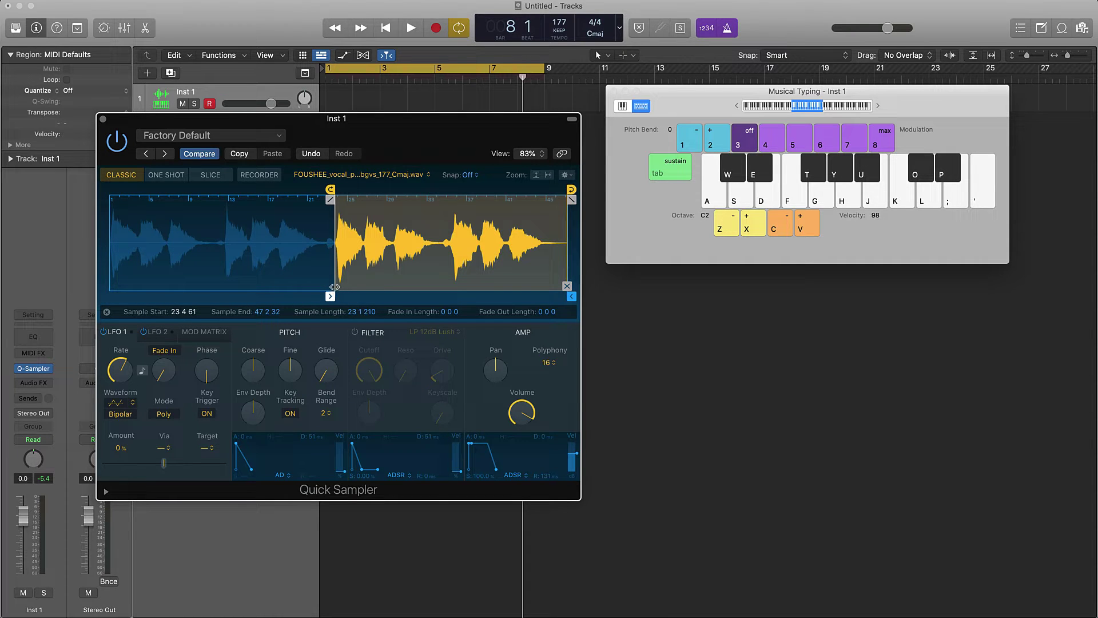
{"action": "key", "text": "l"}
{"action": "key", "text": "apostrophe"}
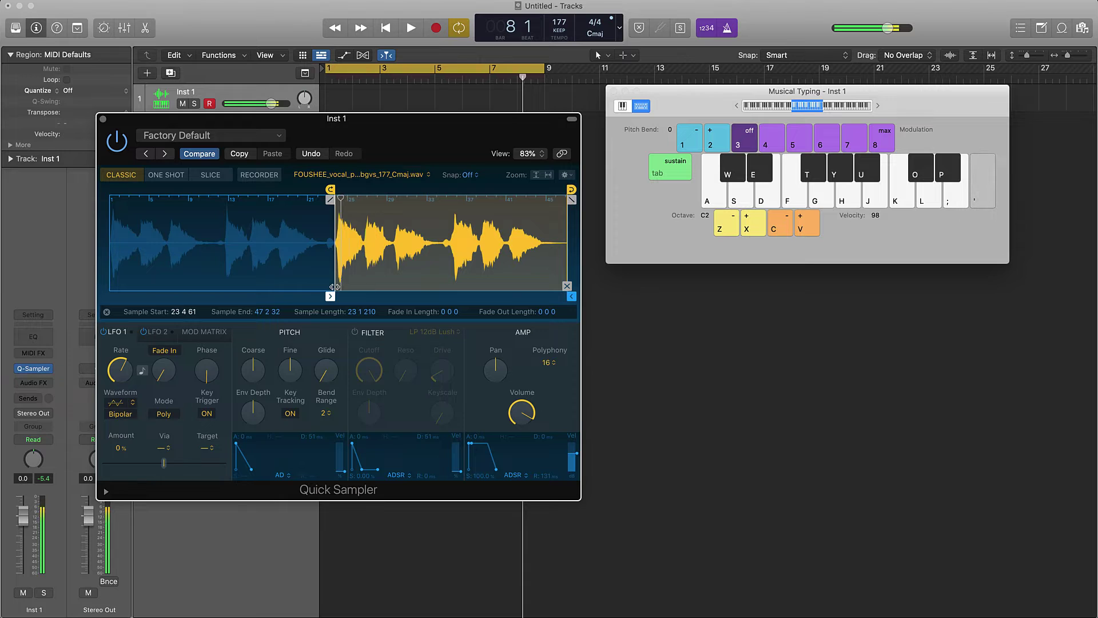
{"action": "key", "text": "semicolon"}
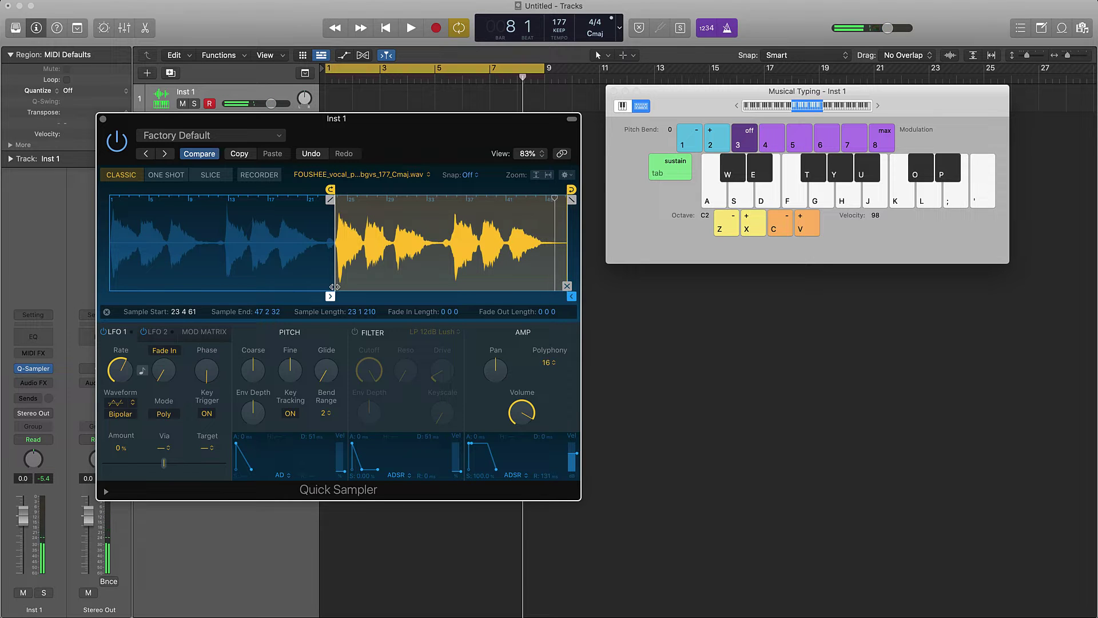
{"action": "left_click_drag", "start_coordinate": [328, 296], "coordinate": [105, 295]}
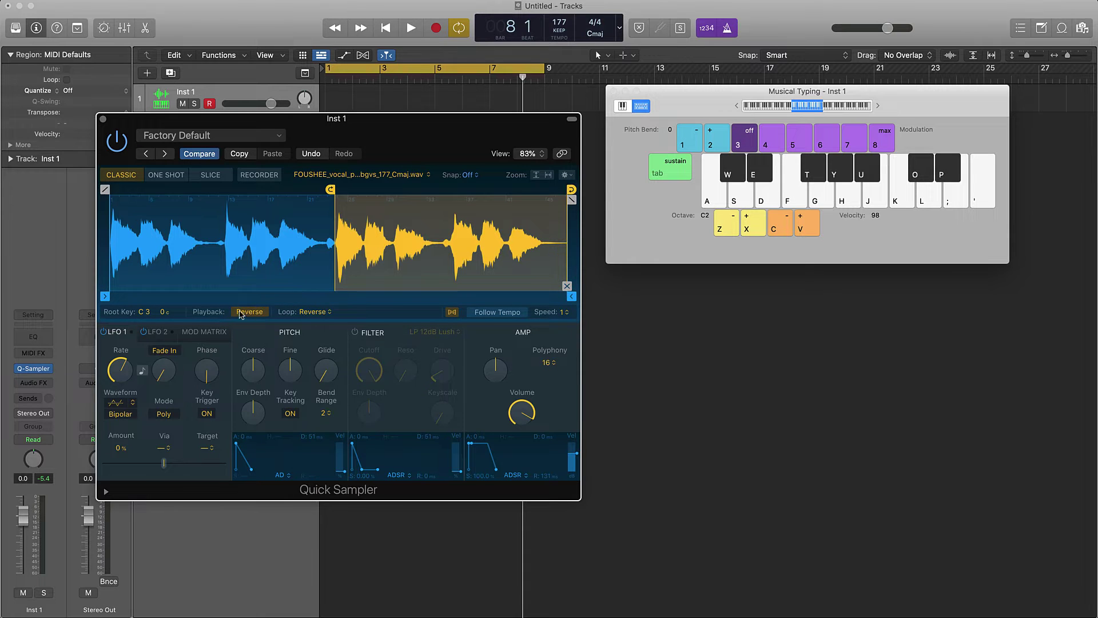
Return the sample's playback direction to forward and turn its looping off.
{"action": "left_click", "coordinate": [246, 312]}
{"action": "left_click", "coordinate": [312, 310]}
{"action": "left_click", "coordinate": [309, 303]}
Trim the sample end to 22 4 189 so only the first half plays, auditioning the cut at neighbouring pitches.
{"action": "mouse_move", "coordinate": [572, 295]}
{"action": "left_mouse_down"}
{"action": "mouse_move", "coordinate": [422, 295]}
{"action": "mouse_move", "coordinate": [335, 316]}
{"action": "left_mouse_up"}
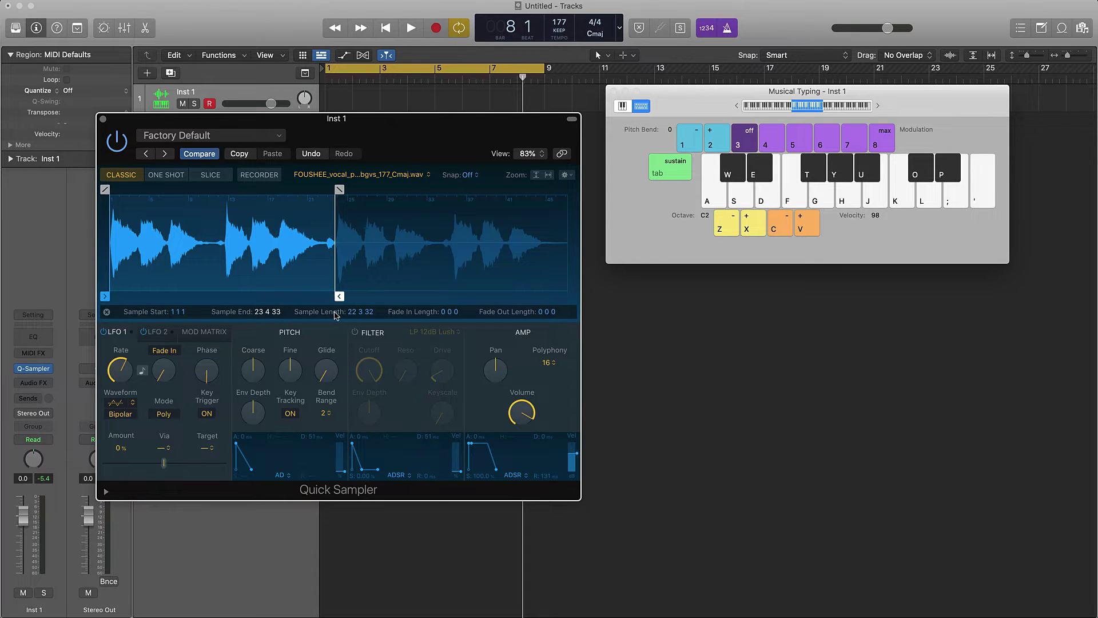
{"action": "key", "text": "apostrophe"}
{"action": "key", "text": "semicolon"}
{"action": "left_click_drag", "start_coordinate": [339, 297], "coordinate": [332, 297]}
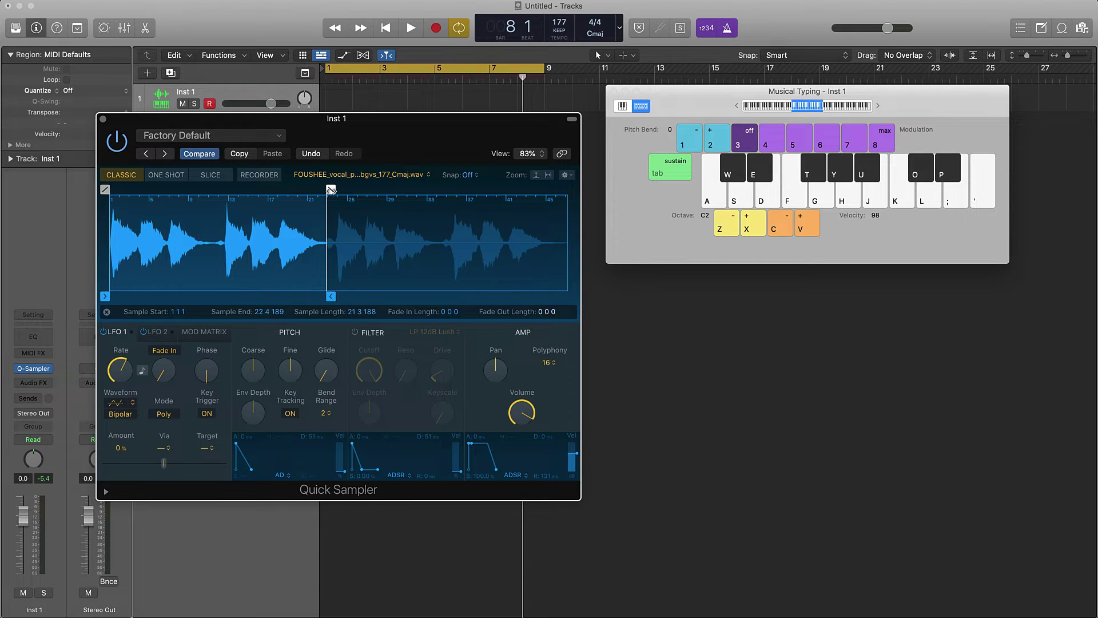
Add a 0 2 117 fade-out and a 0 1 56 fade-in to the trimmed sample and close Quick Sampler.
{"action": "left_click_drag", "start_coordinate": [331, 190], "coordinate": [325, 191]}
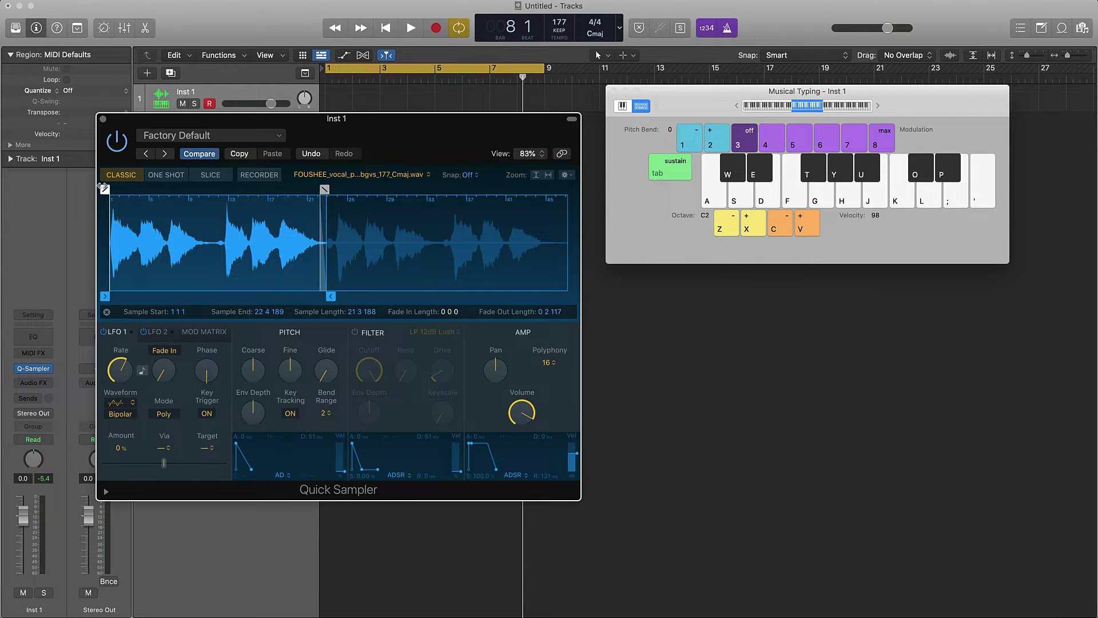
{"action": "left_click_drag", "start_coordinate": [107, 187], "coordinate": [112, 184]}
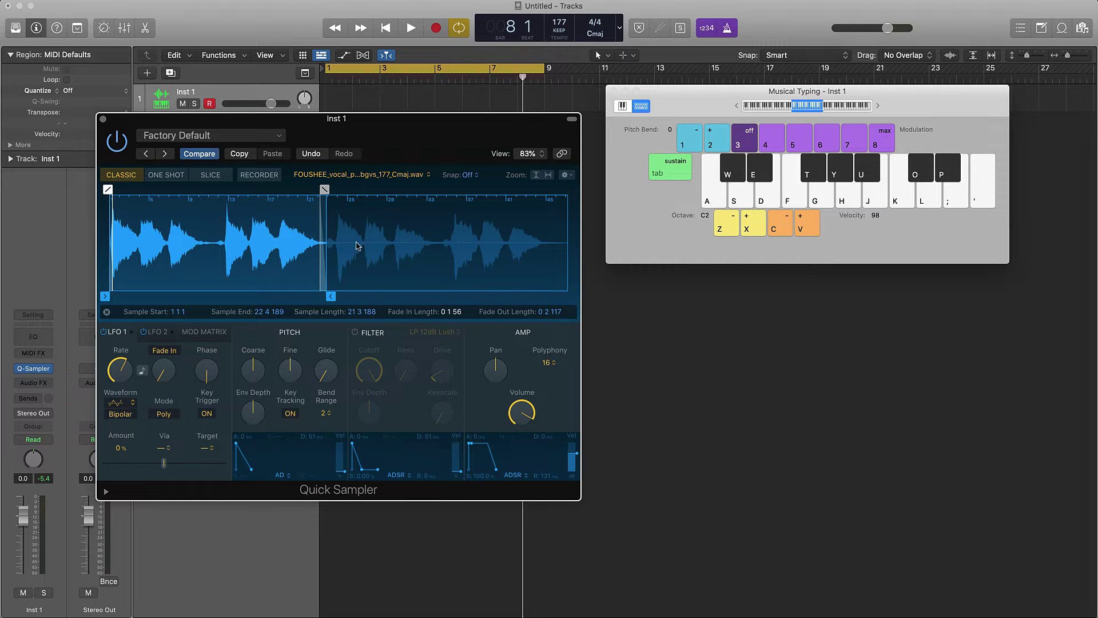
{"action": "left_click", "coordinate": [103, 120]}
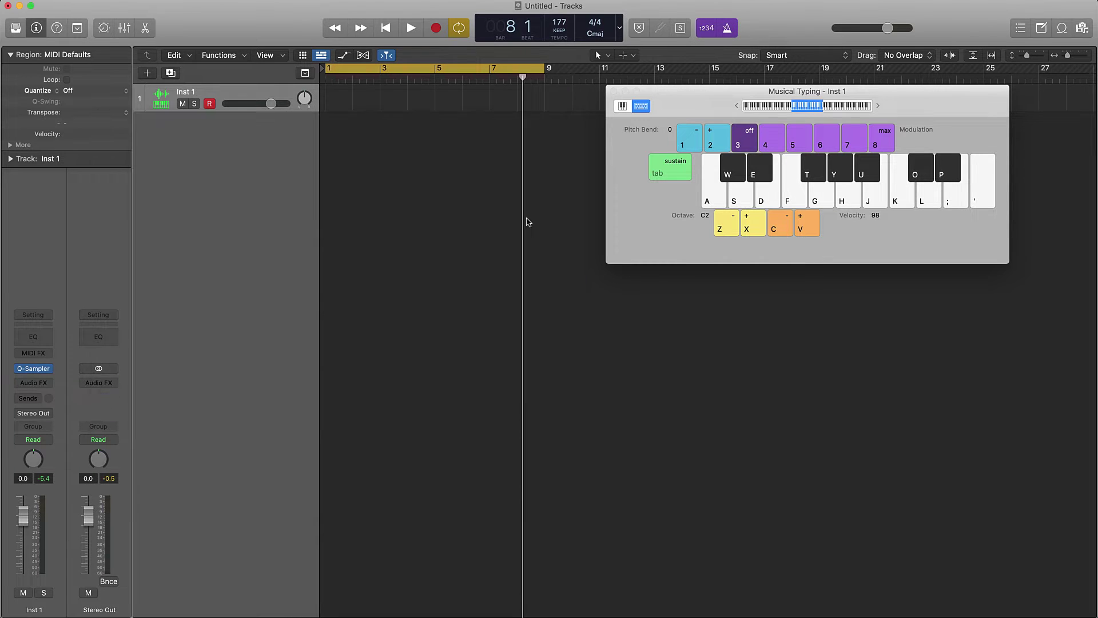
Audition the trimmed sample for a starting pitch and record an eight-bar take on Inst 1 from bar 1.
{"action": "key", "text": "Return"}
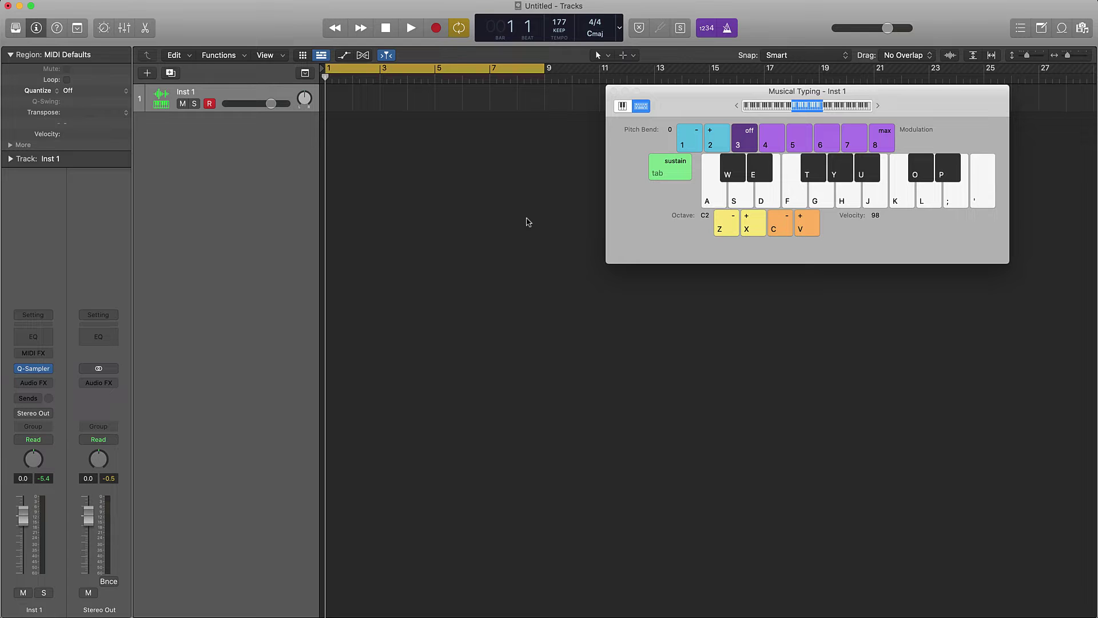
{"action": "key", "text": "l"}
{"action": "key", "text": "semicolon"}
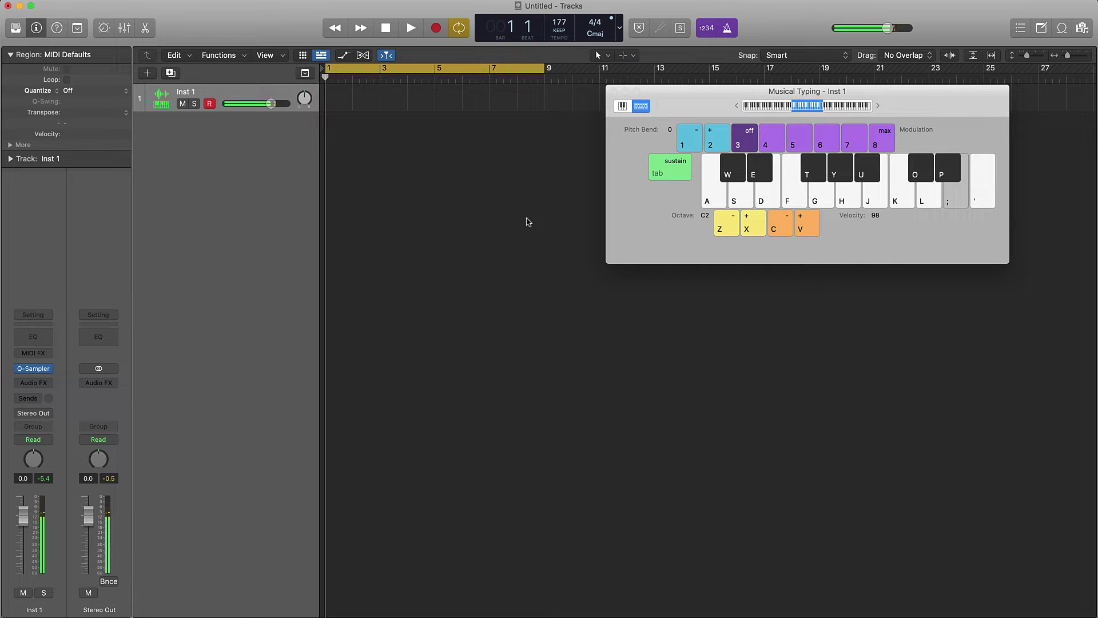
{"action": "key", "text": "r"}
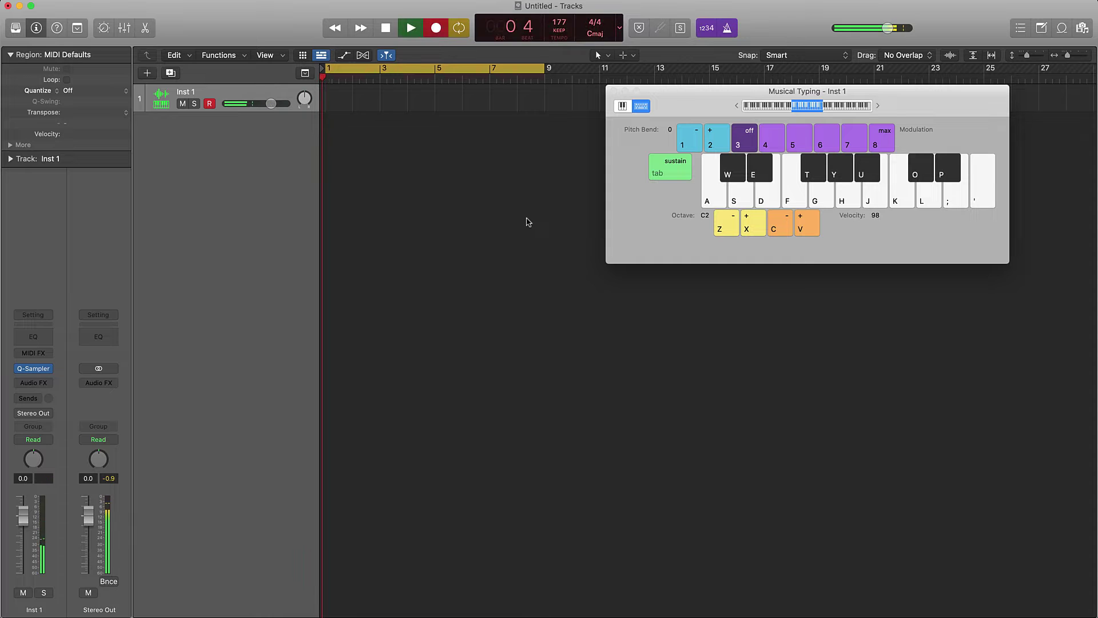
{"action": "key", "text": "semicolon"}
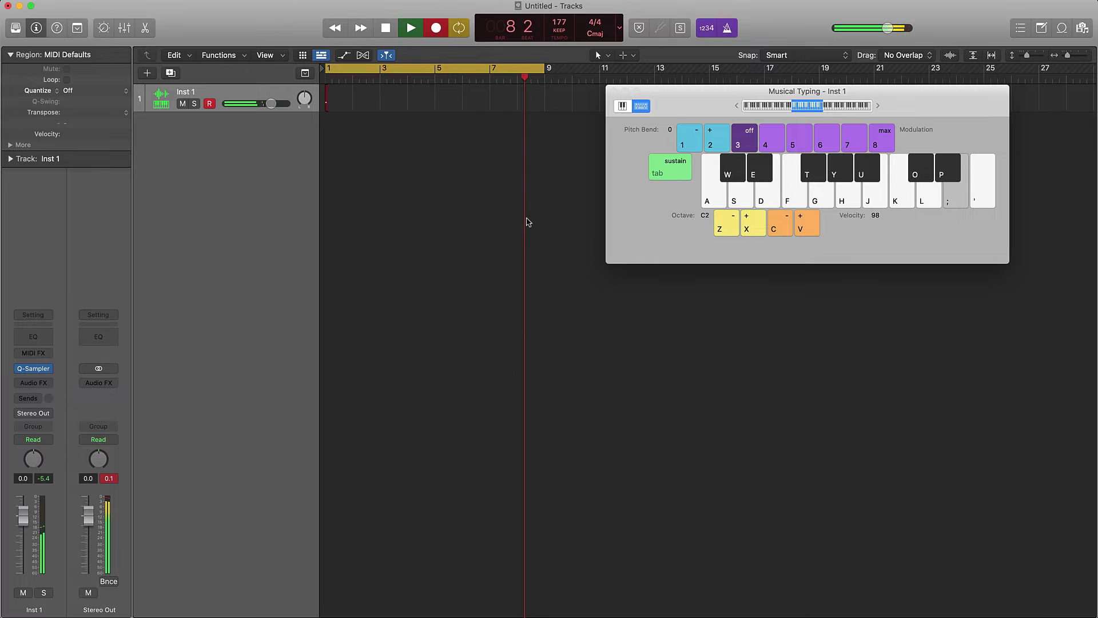
{"action": "key", "text": "space"}
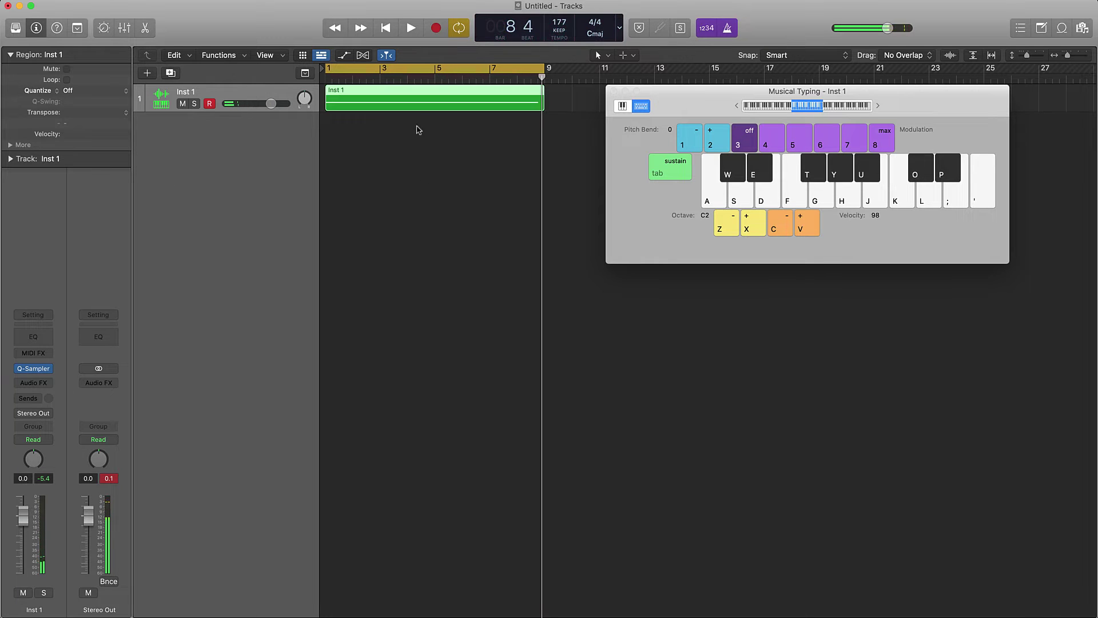
Open the recorded Inst 1 region in the Piano Roll and select its note.
{"action": "double_click", "coordinate": [413, 107]}
{"action": "key", "text": "super+a"}
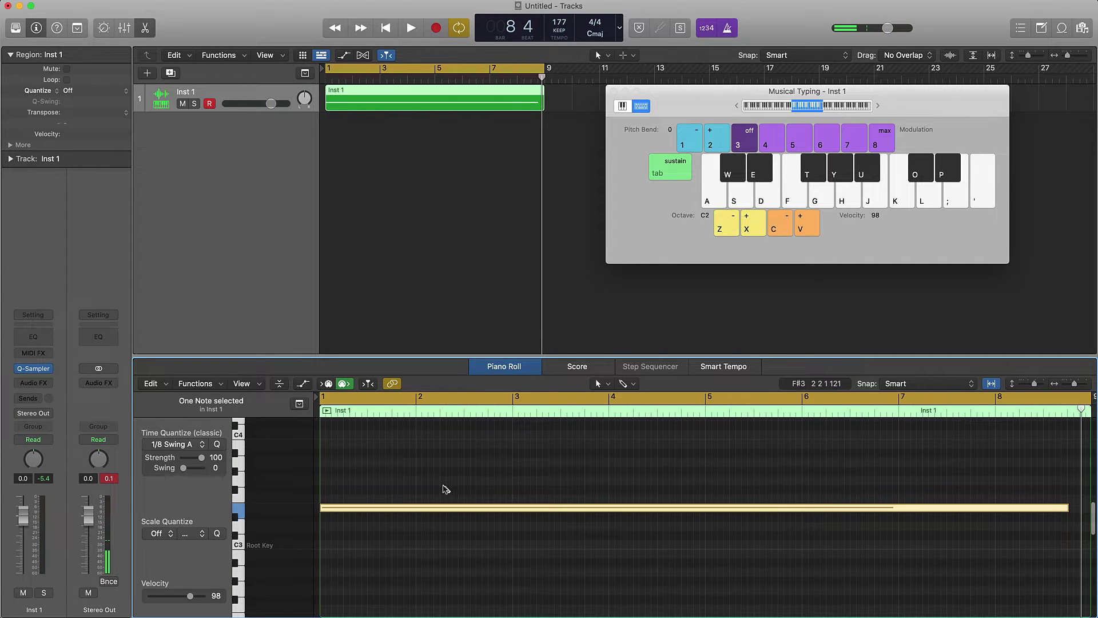
{"action": "left_click", "coordinate": [423, 488]}
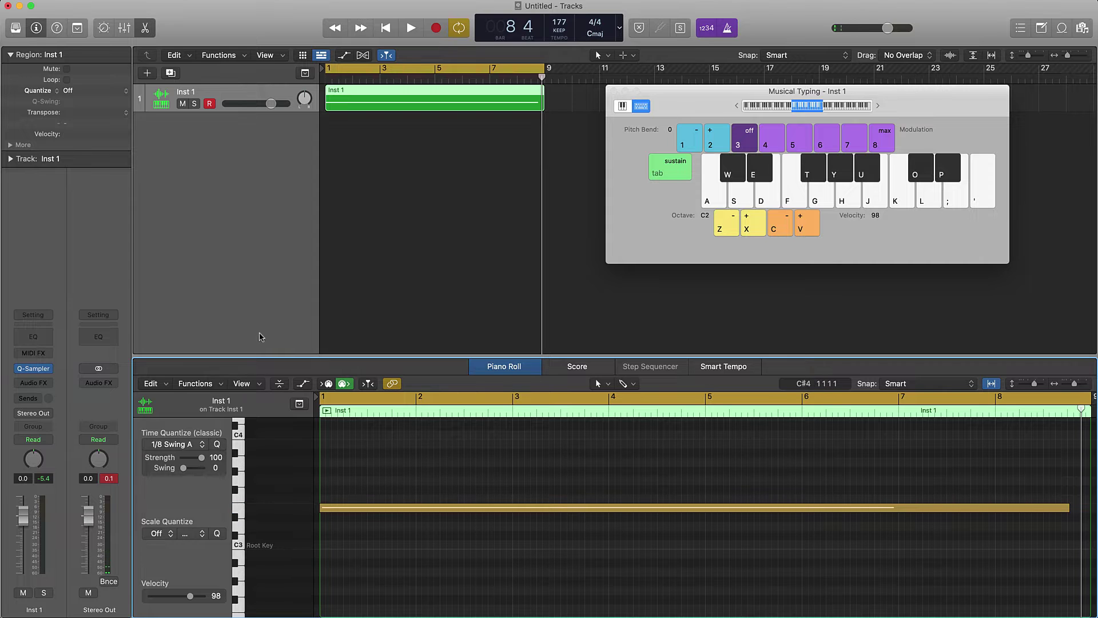
Play back the recorded region, and close the Musical Typing window and the Piano Roll.
{"action": "left_click", "coordinate": [351, 236]}
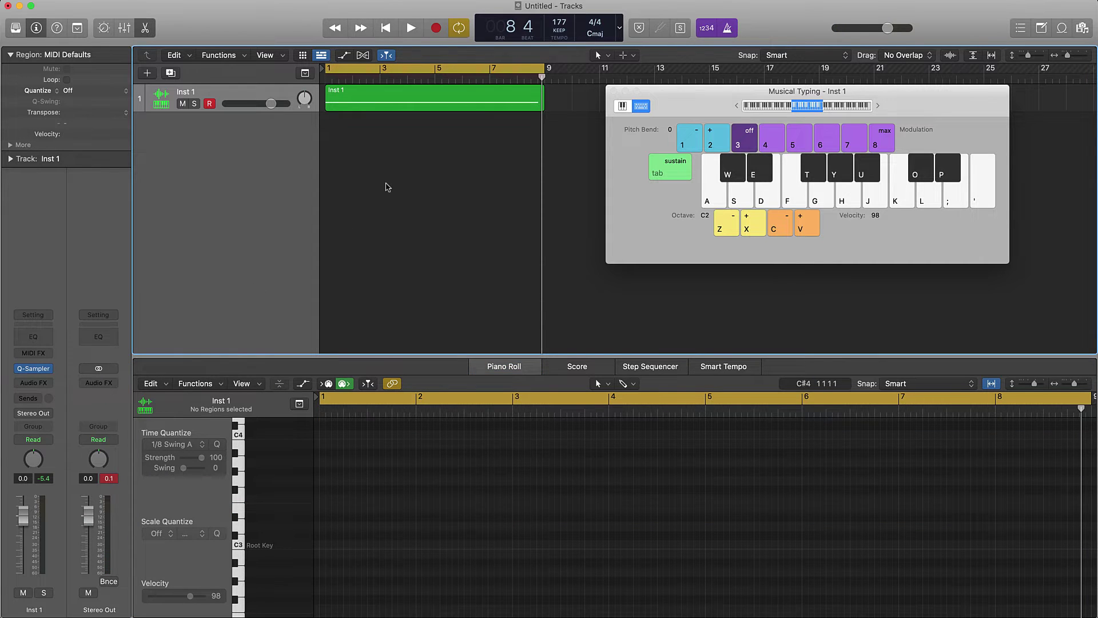
{"action": "key", "text": "space"}
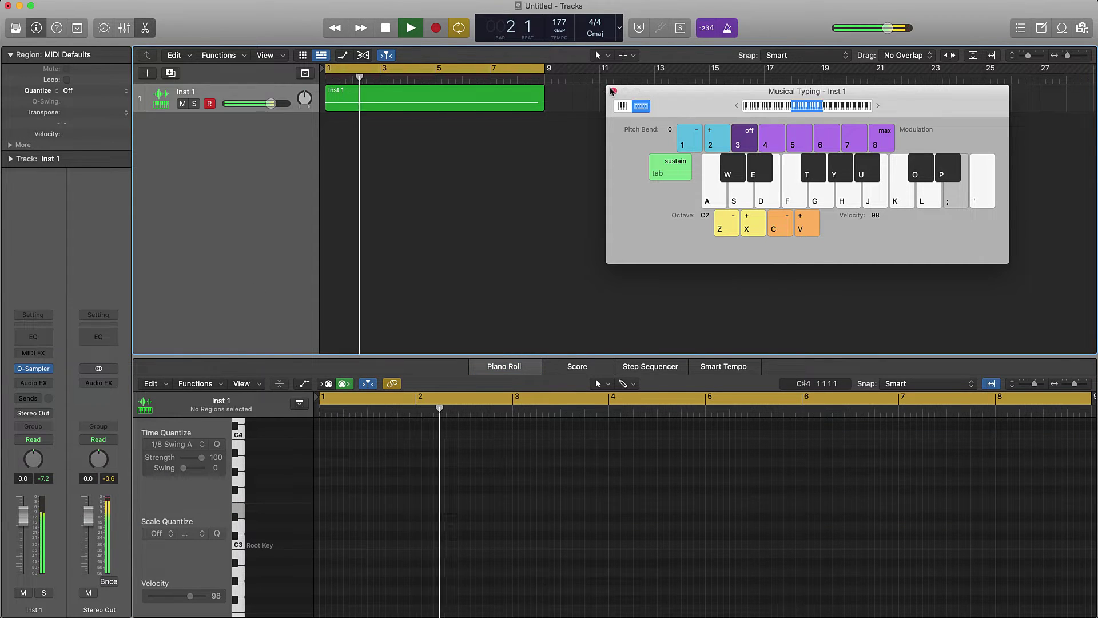
{"action": "left_click", "coordinate": [612, 91]}
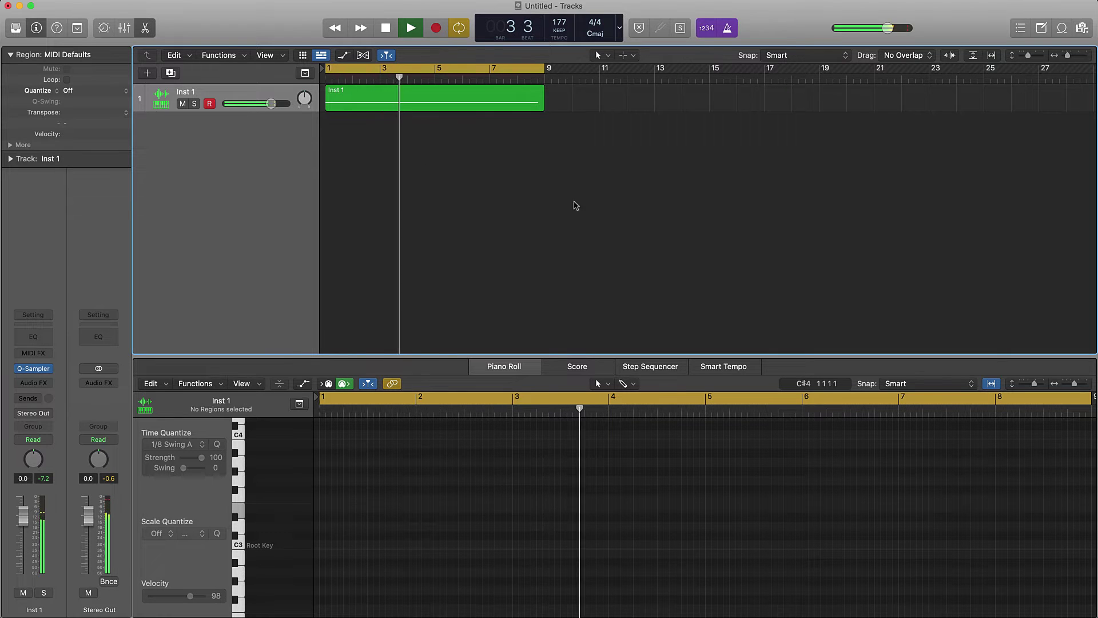
{"action": "key", "text": "space"}
{"action": "key", "text": "e"}
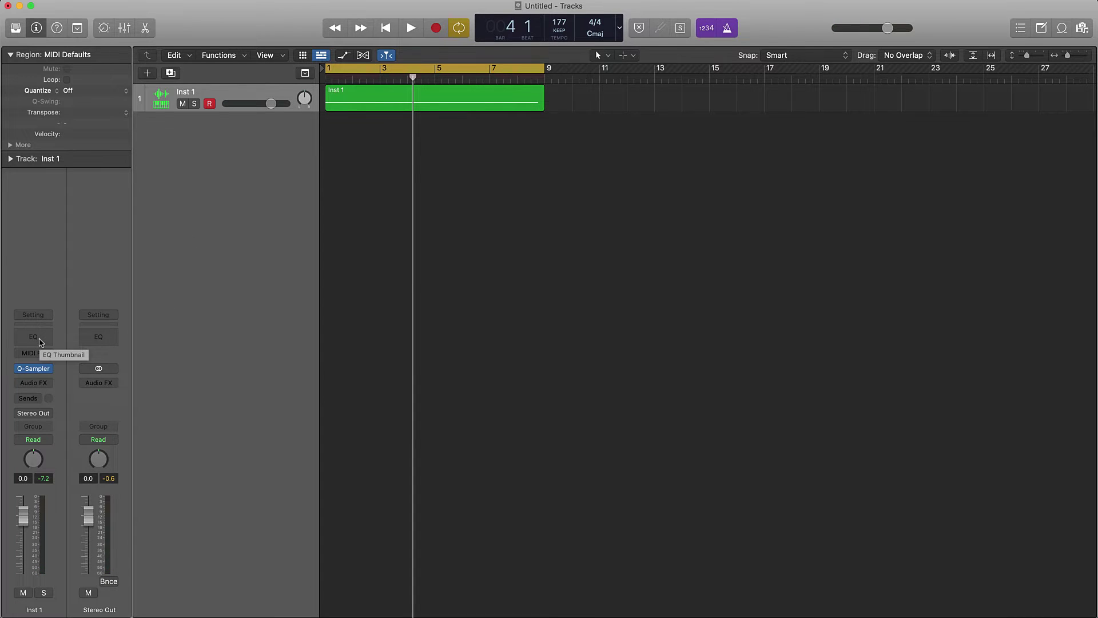
Add a Channel EQ to Inst 1 with a high-cut filter at 560 Hz and 48 dB/Oct, adjusting it during playback.
{"action": "left_click", "coordinate": [38, 342]}
{"action": "left_click", "coordinate": [825, 202]}
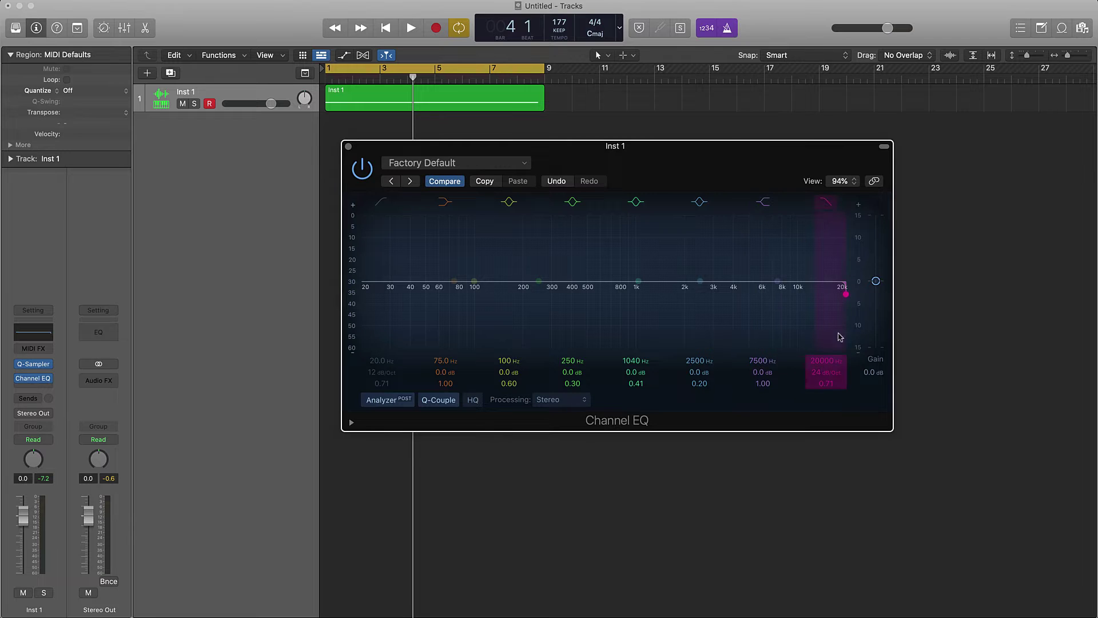
{"action": "left_click_drag", "start_coordinate": [829, 355], "coordinate": [828, 433]}
{"action": "key", "text": "space"}
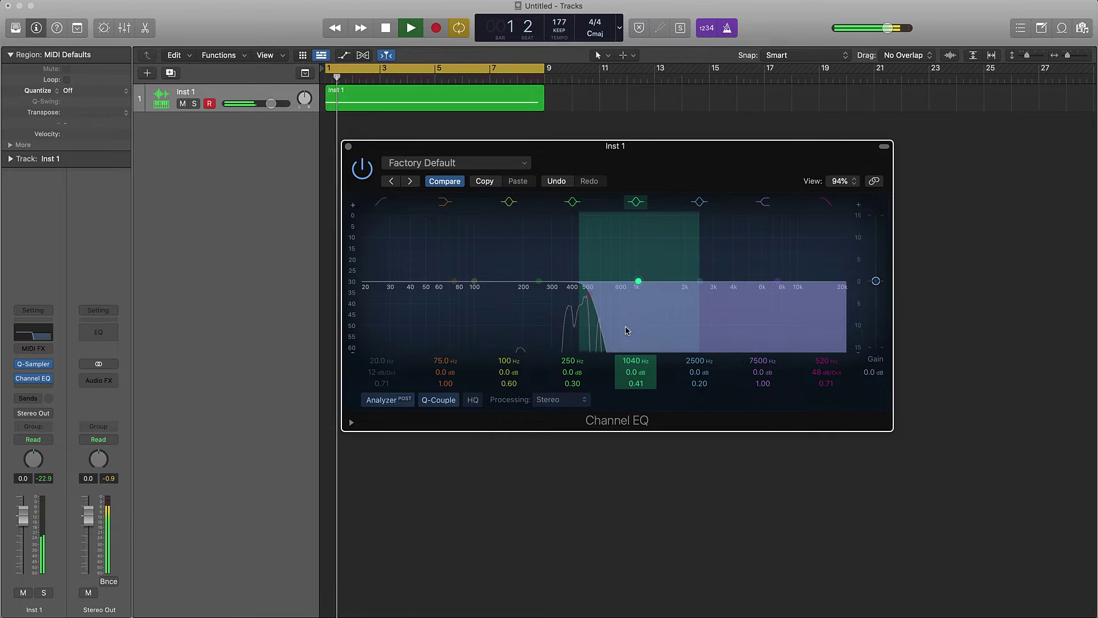
{"action": "left_click_drag", "start_coordinate": [833, 366], "coordinate": [833, 361]}
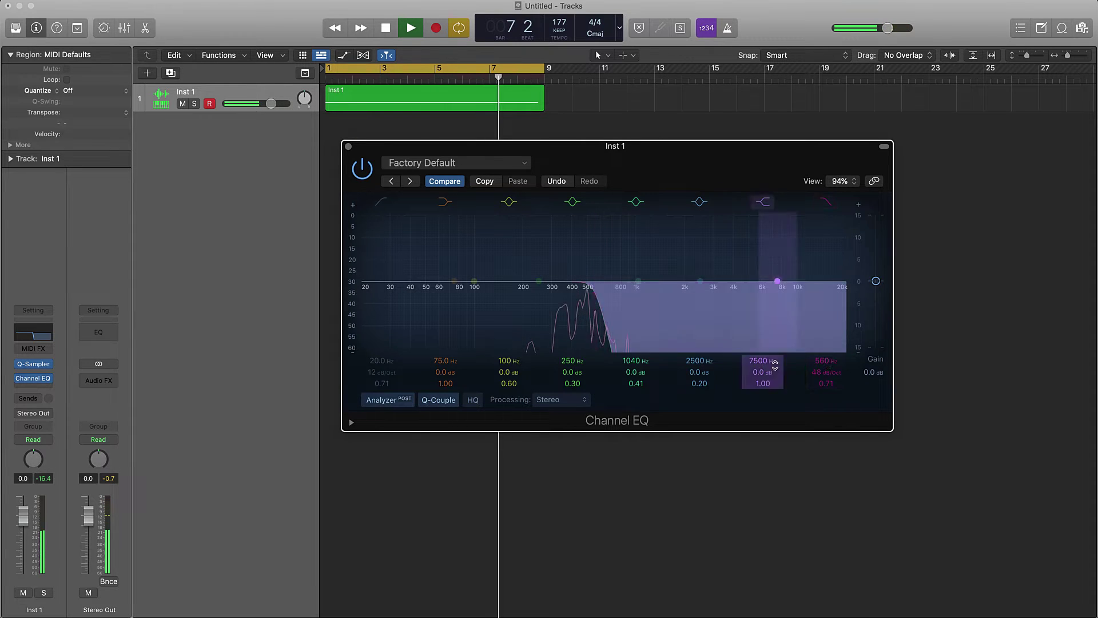
Insert ValhallaRoom after the Channel EQ on Inst 1, set its mix to 25.8 %, and raise its high cut.
{"action": "left_click", "coordinate": [45, 390]}
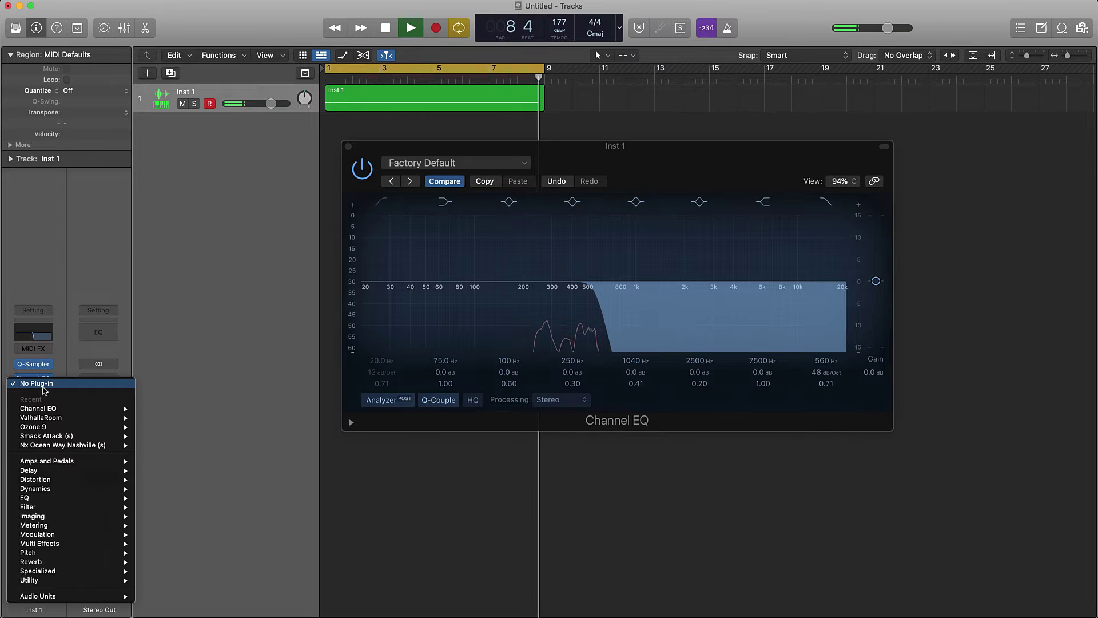
{"action": "left_click", "coordinate": [216, 269]}
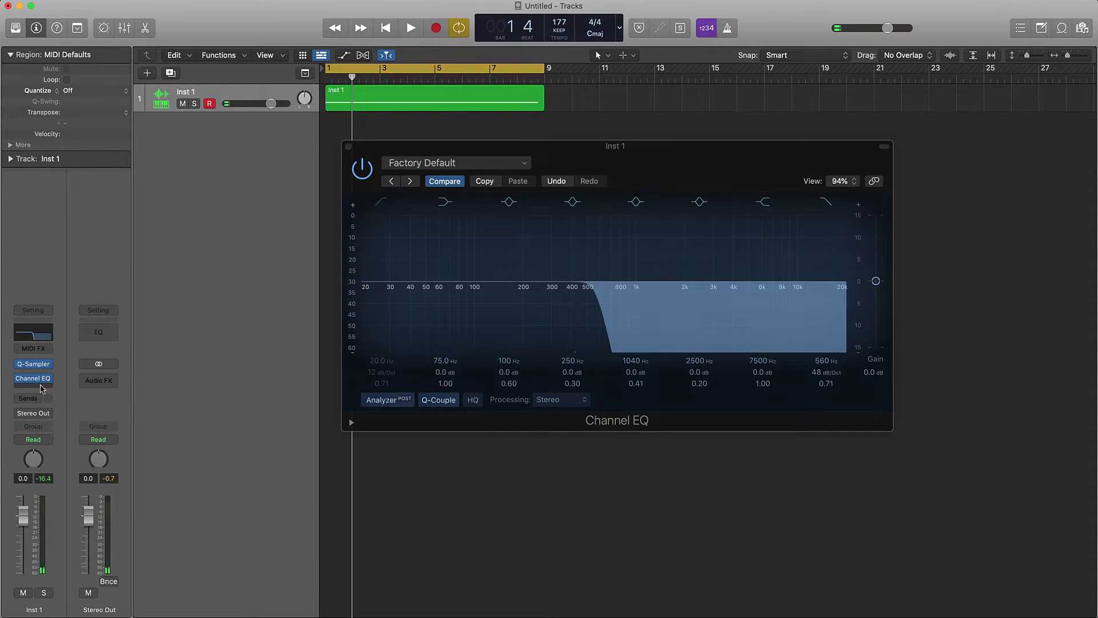
{"action": "left_click", "coordinate": [42, 389]}
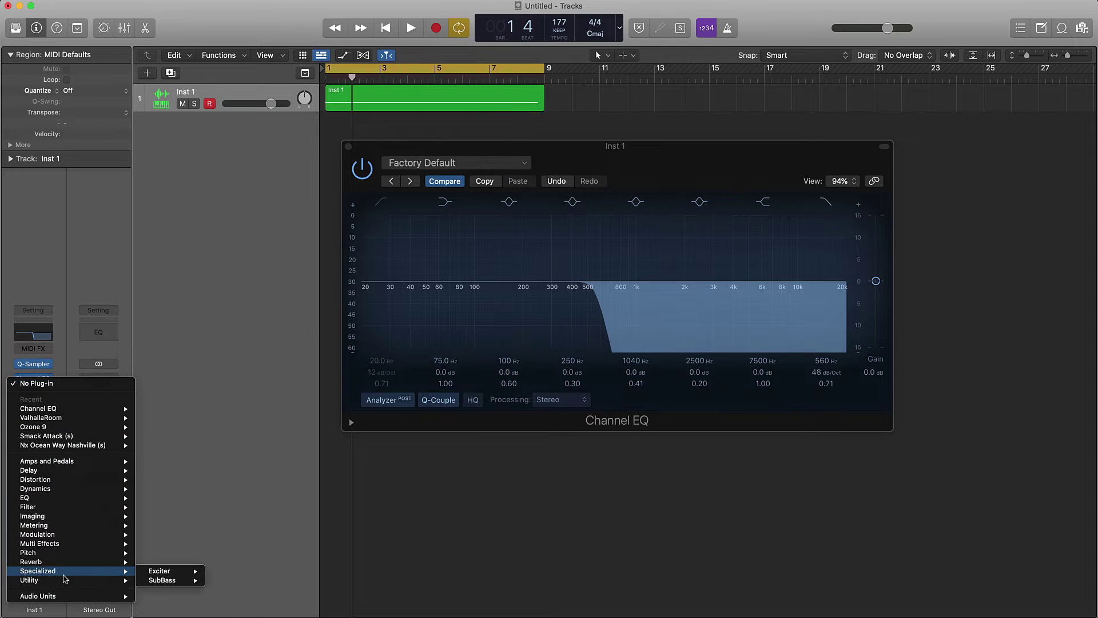
{"action": "mouse_move", "coordinate": [76, 599]}
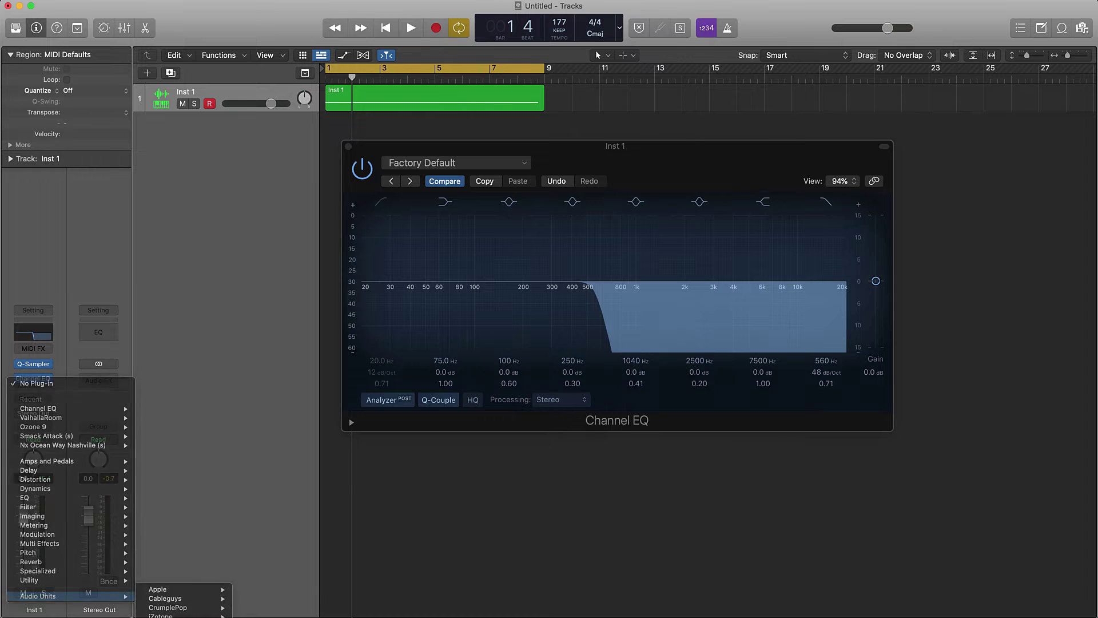
{"action": "left_click", "coordinate": [368, 438]}
{"action": "left_click_drag", "start_coordinate": [380, 274], "coordinate": [385, 366]}
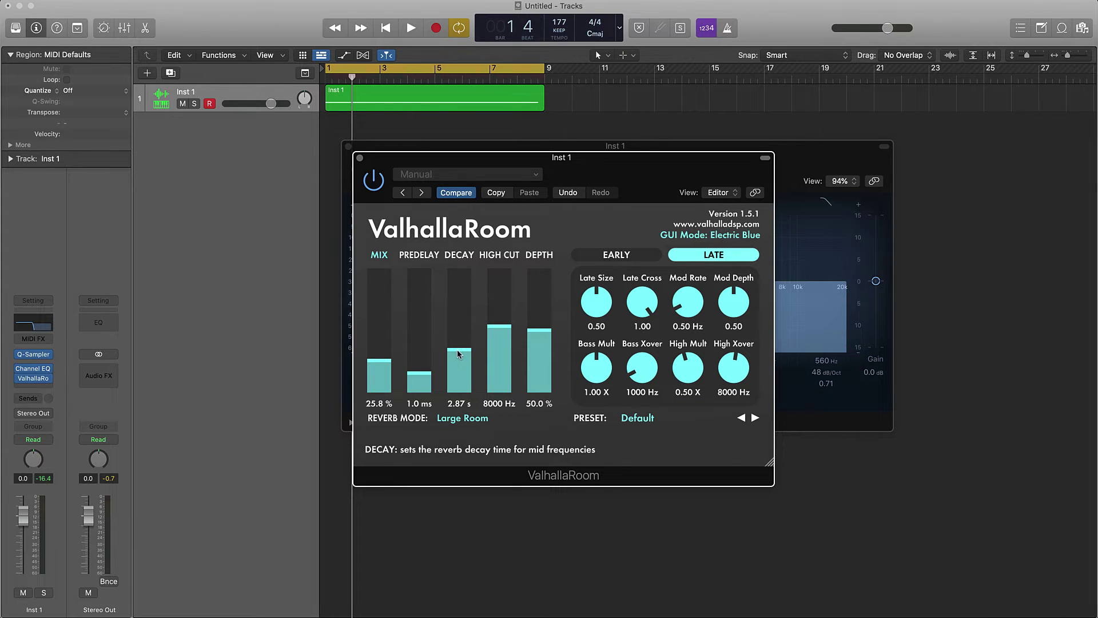
{"action": "mouse_move", "coordinate": [498, 328]}
{"action": "left_mouse_down"}
{"action": "mouse_move", "coordinate": [500, 302]}
{"action": "mouse_move", "coordinate": [544, 320]}
{"action": "mouse_move", "coordinate": [499, 312]}
{"action": "left_mouse_up"}
Play back the filtered vocal with the reverb, and close the Channel EQ window.
{"action": "key", "text": "space"}
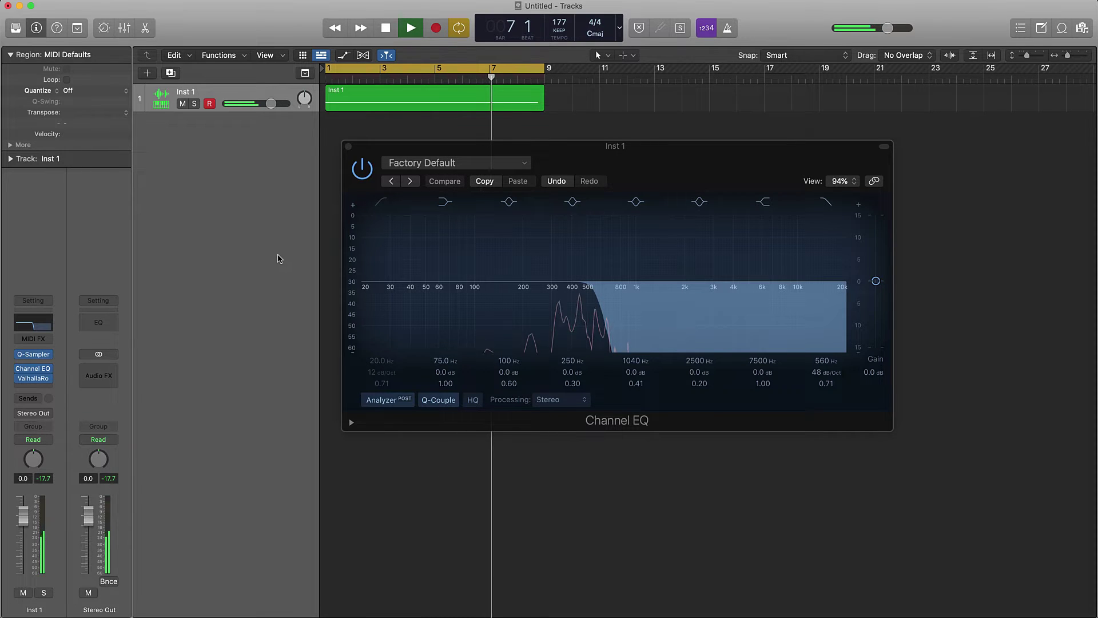
{"action": "key", "text": "space"}
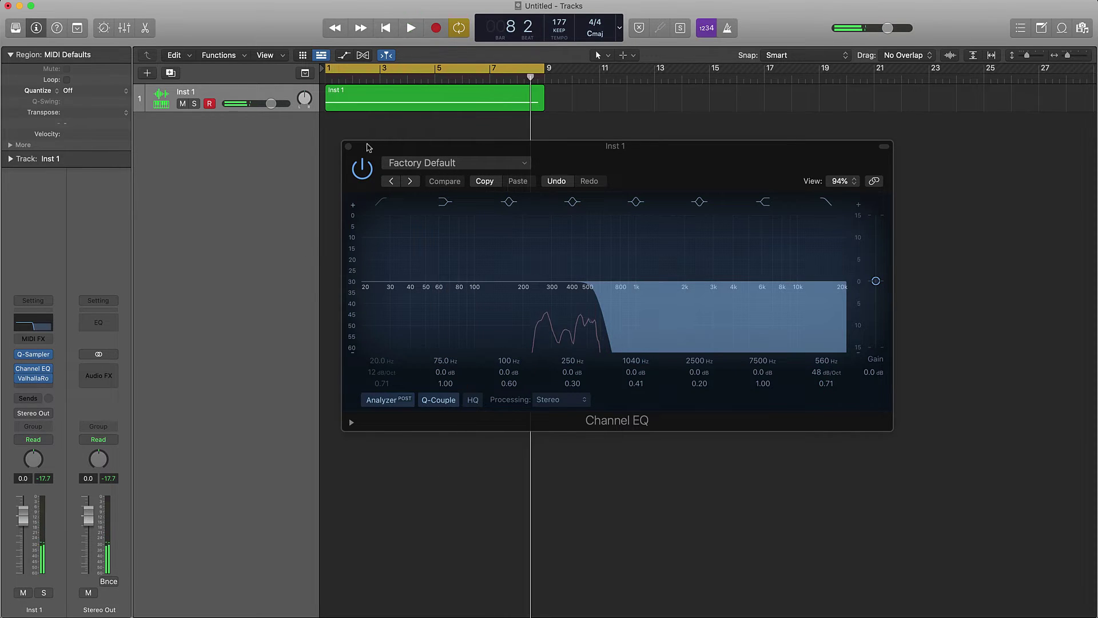
{"action": "key", "text": "super+w"}
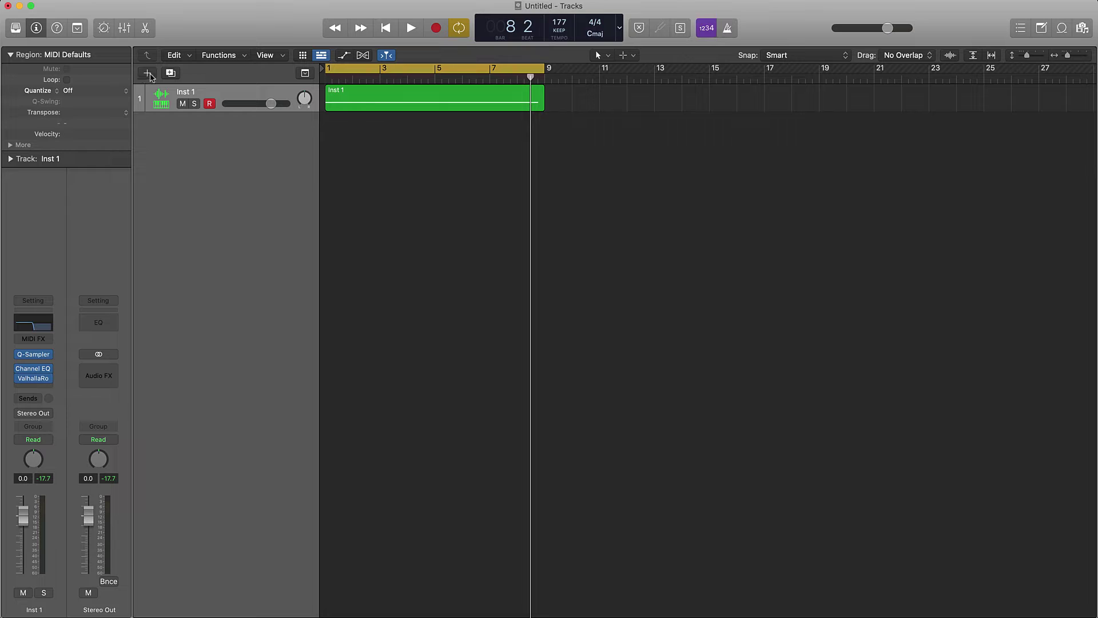
Create a second software instrument track with a stereo Octave Deluxe as its instrument.
{"action": "left_click", "coordinate": [168, 74]}
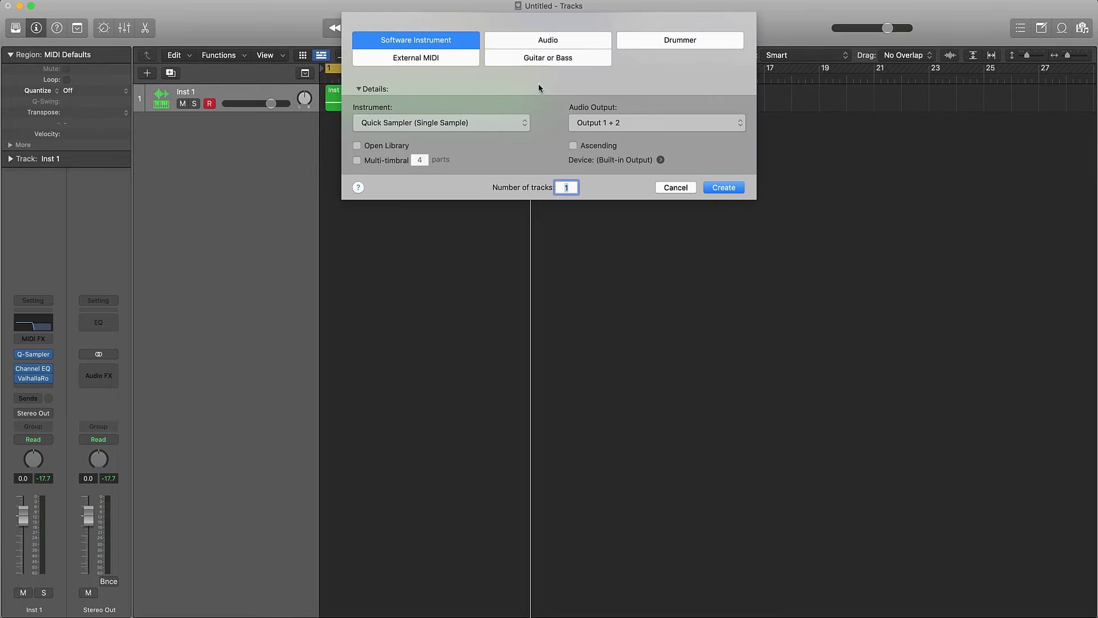
{"action": "left_click", "coordinate": [407, 123]}
{"action": "mouse_move", "coordinate": [421, 368]}
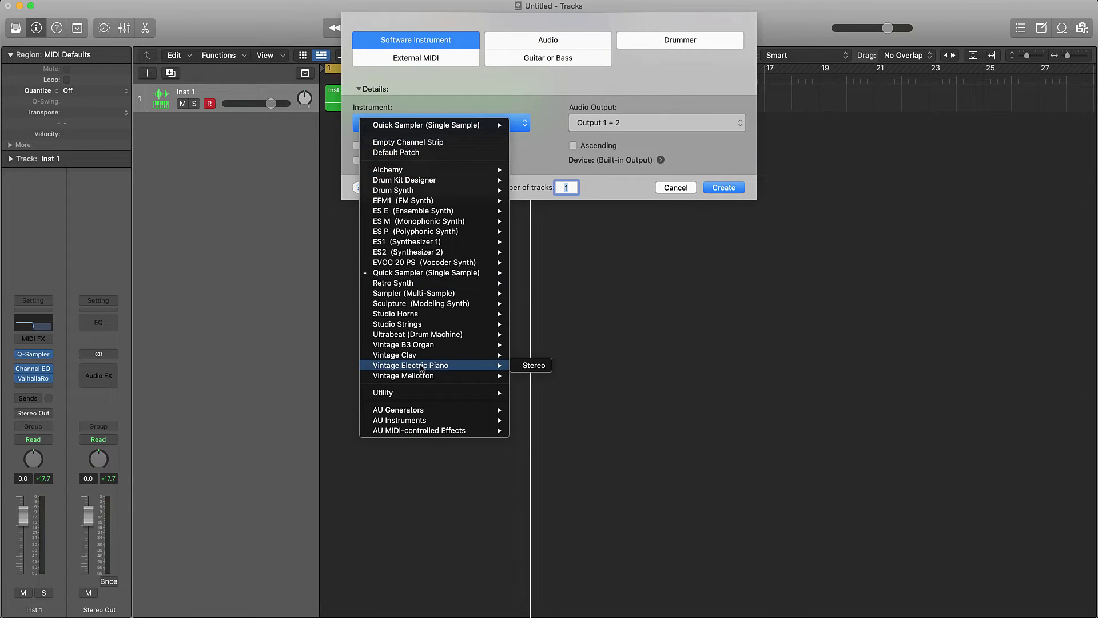
{"action": "mouse_move", "coordinate": [463, 430]}
{"action": "mouse_move", "coordinate": [510, 432]}
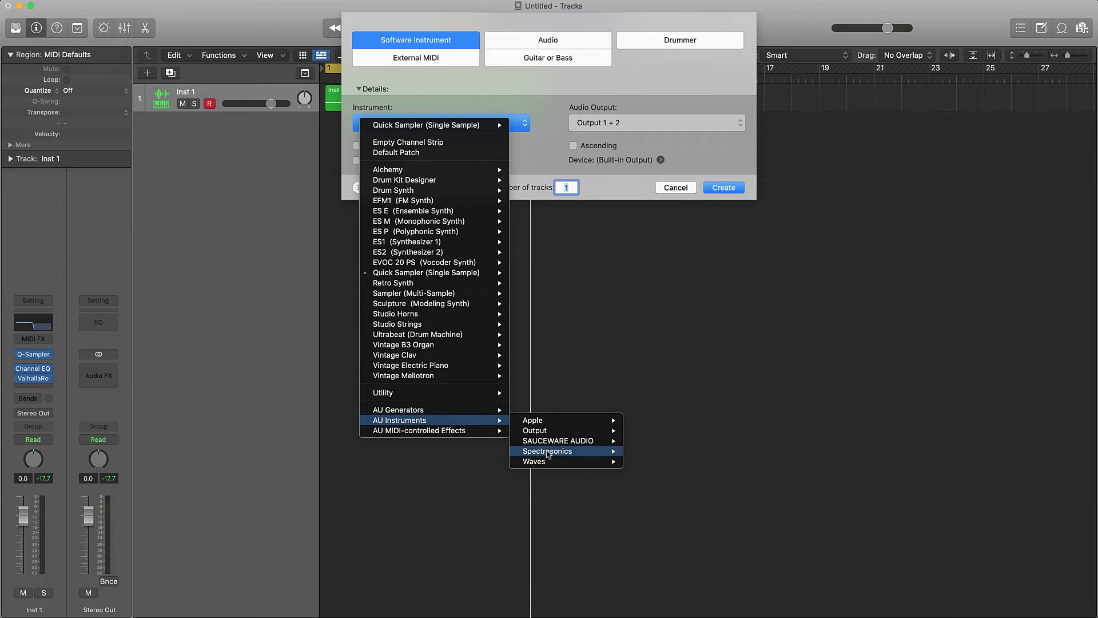
{"action": "mouse_move", "coordinate": [592, 451]}
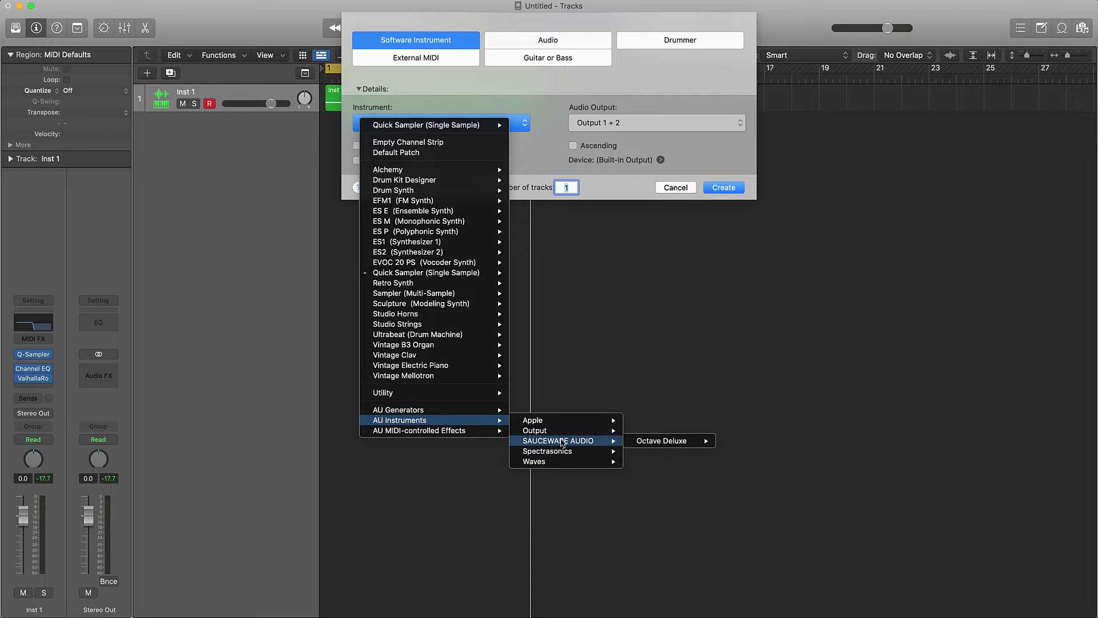
{"action": "mouse_move", "coordinate": [685, 444]}
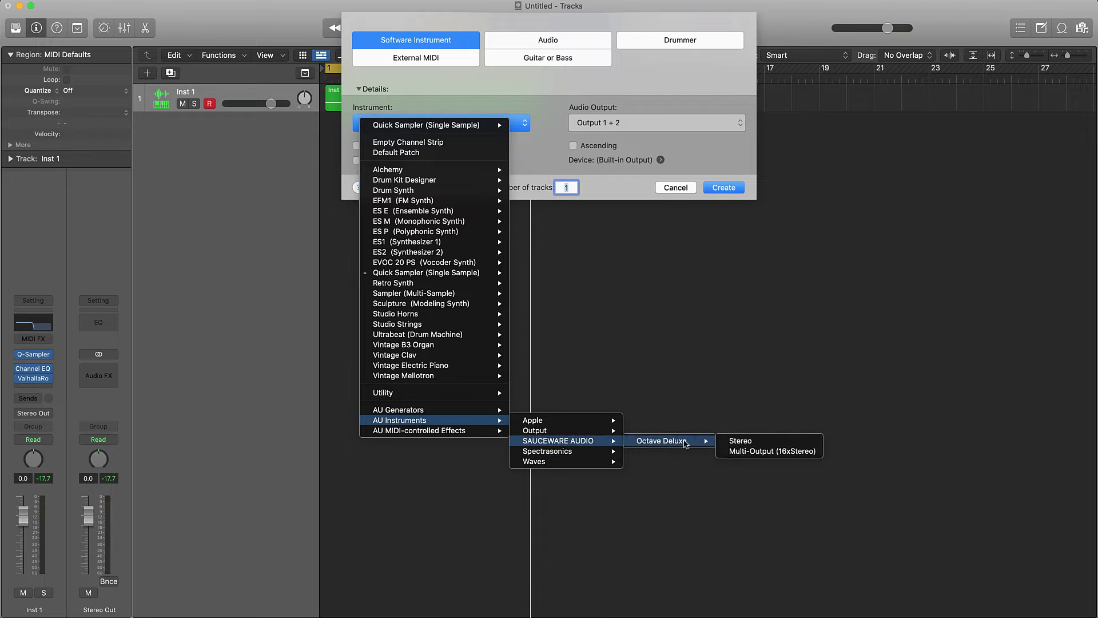
{"action": "left_click", "coordinate": [739, 441]}
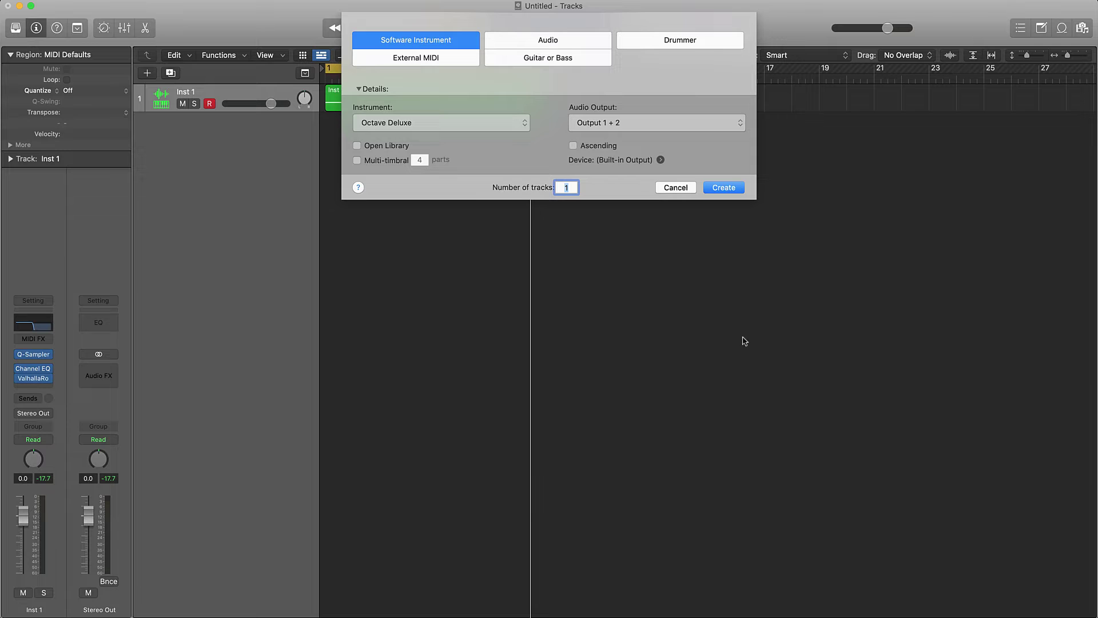
{"action": "left_click", "coordinate": [723, 187]}
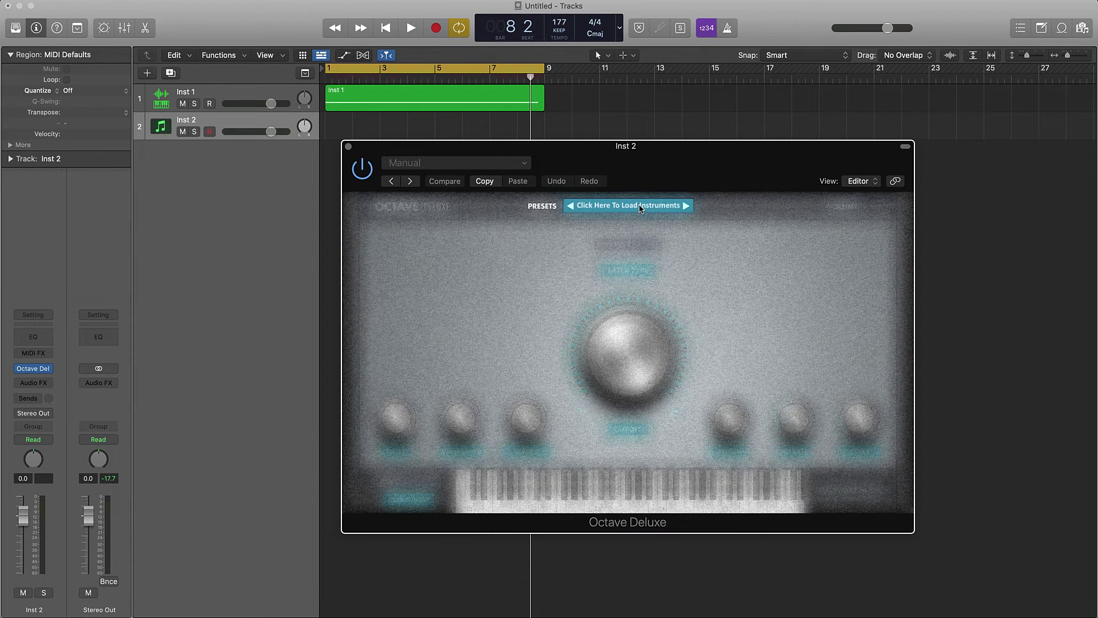
Load the 98 Bass – SH2 preset in Octave Deluxe on Inst 2.
{"action": "left_click", "coordinate": [622, 211]}
{"action": "left_click", "coordinate": [663, 208]}
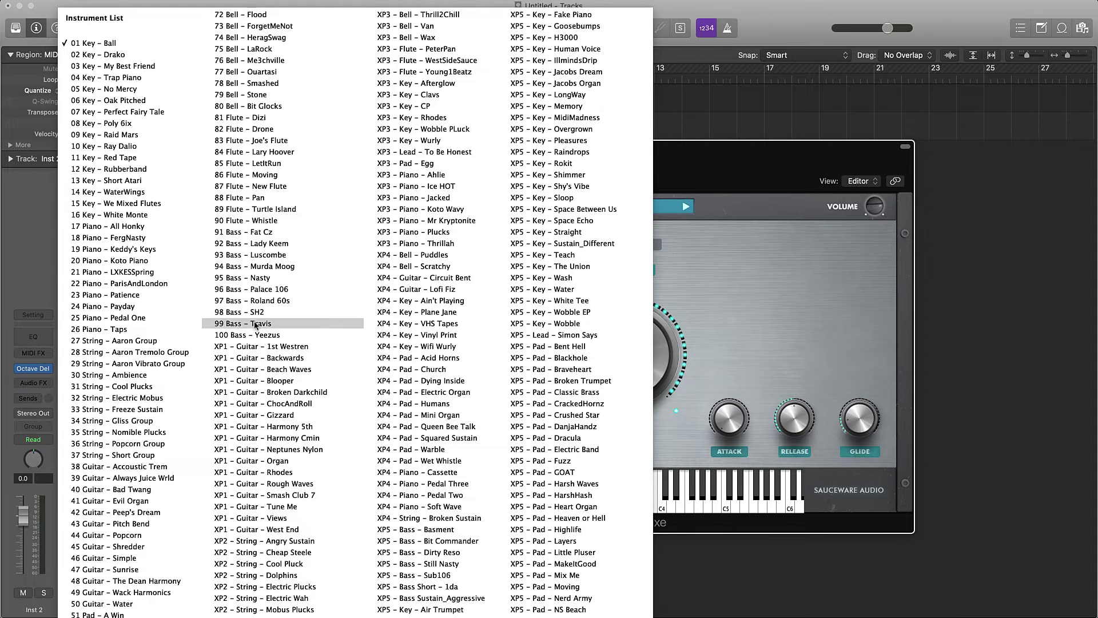
{"action": "left_click", "coordinate": [273, 314]}
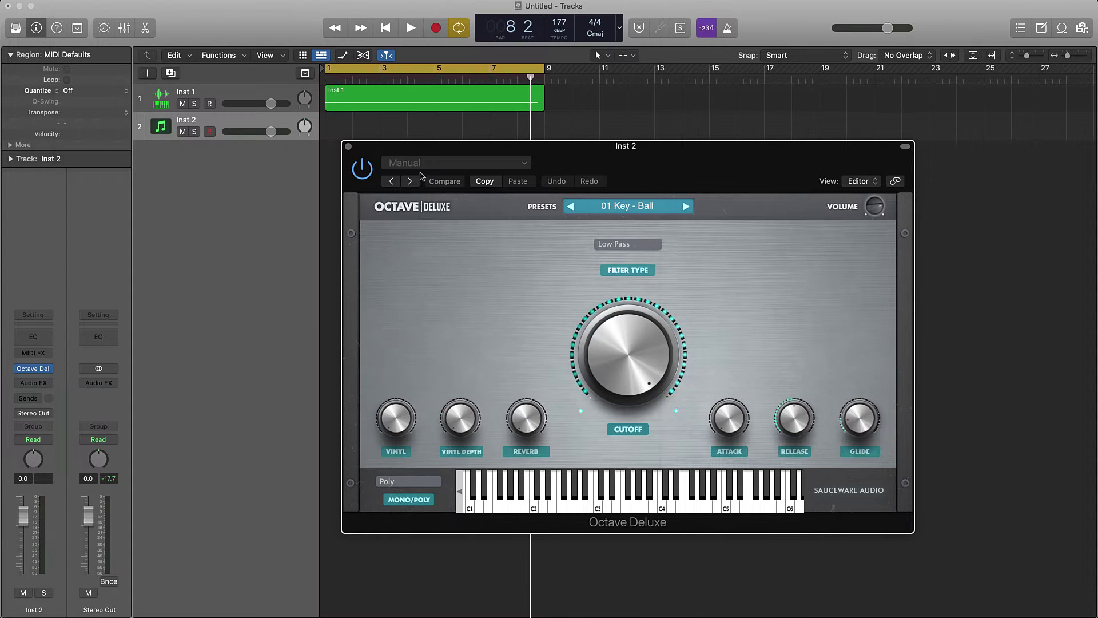
Open Musical Typing for Inst 2 and lower its octave to C0.
{"action": "key", "text": "super+k"}
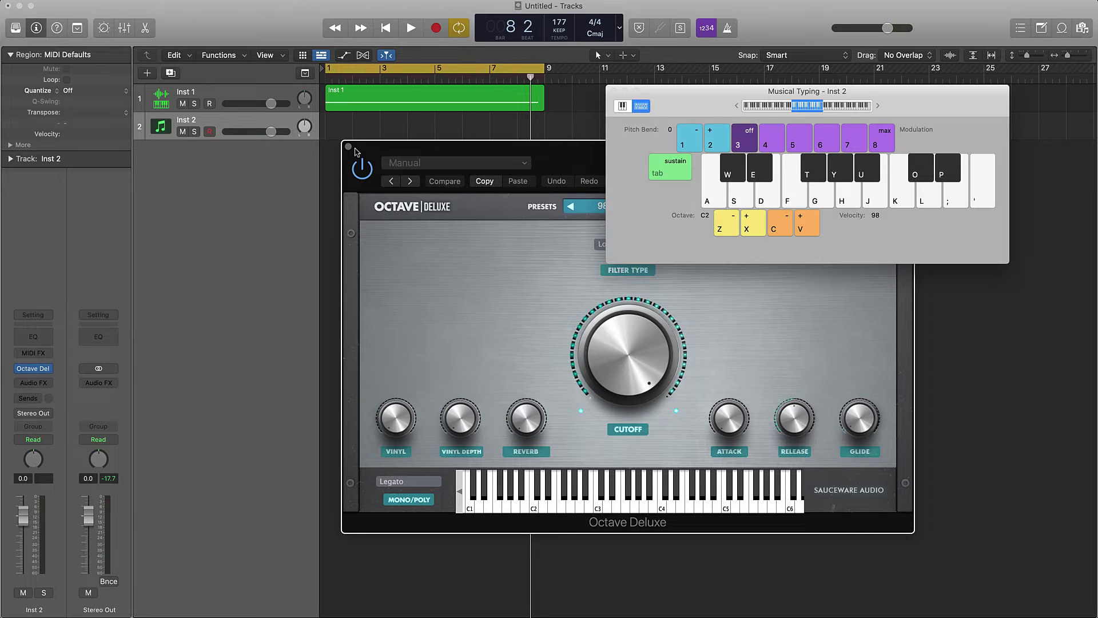
{"action": "key", "text": "k"}
{"action": "key", "text": "z"}
{"action": "key", "text": "z"}
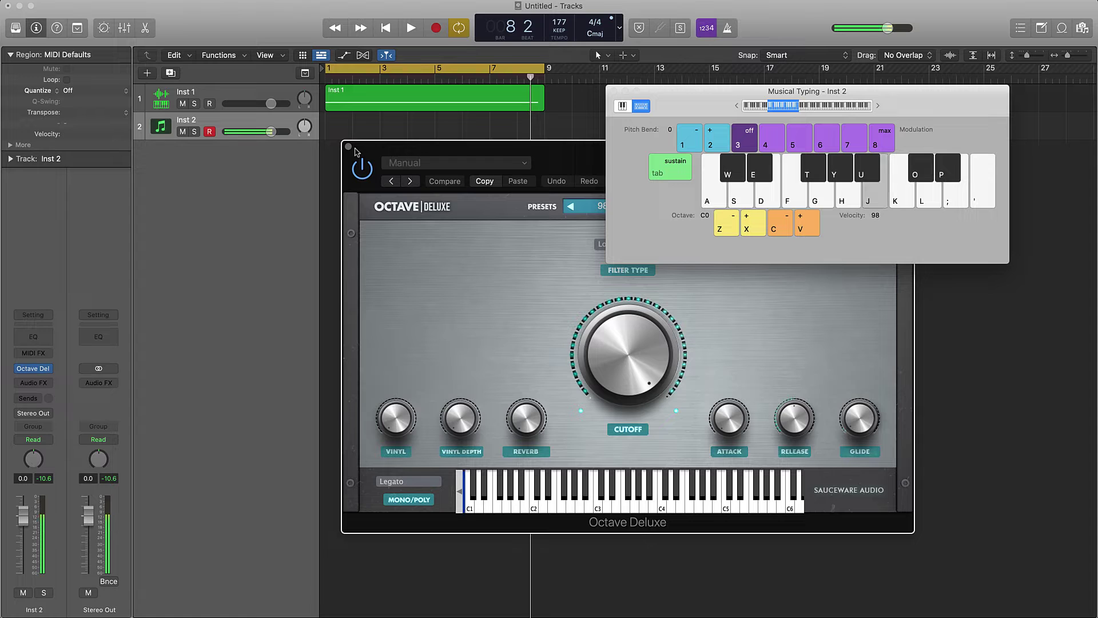
Play back the vocal loop and try out bass notes over it on Inst 2 to find a fitting line.
{"action": "key", "text": "space"}
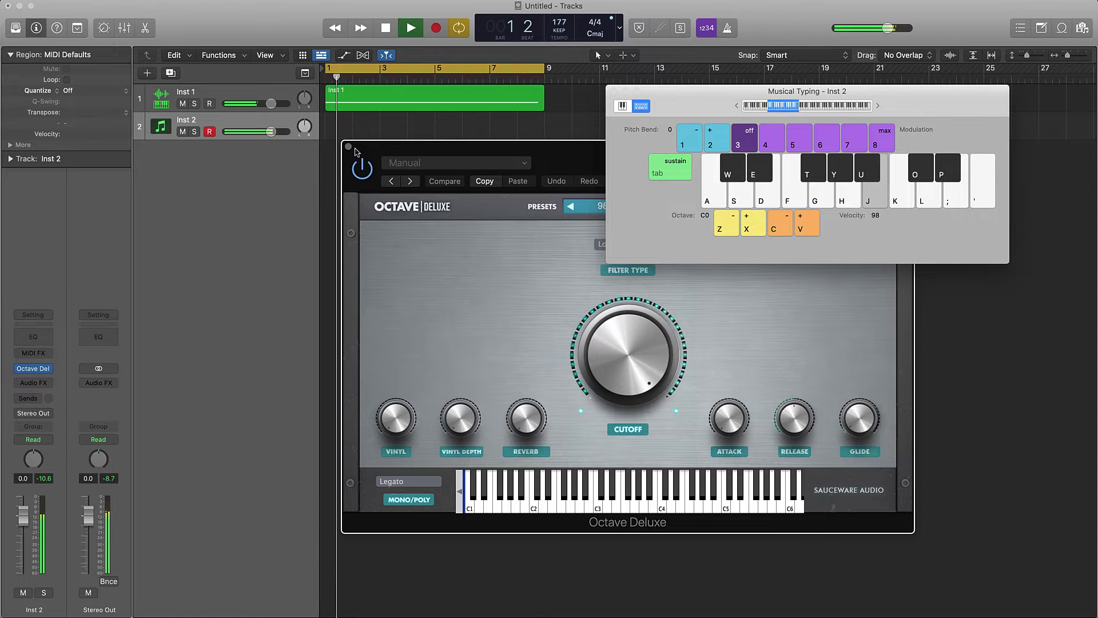
{"action": "key", "text": "h"}
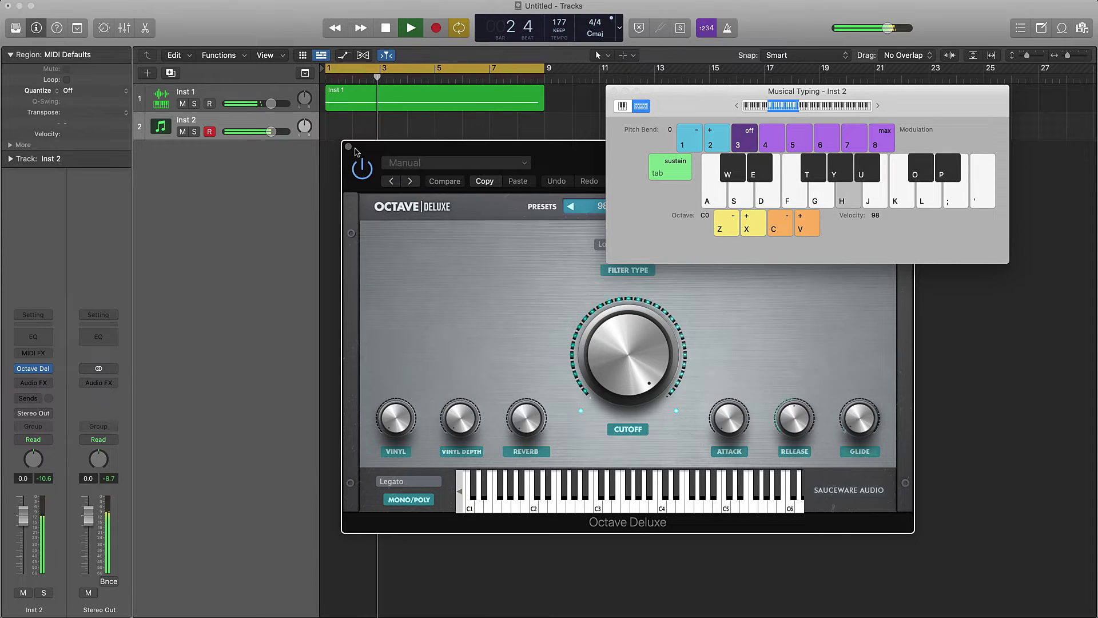
{"action": "key", "text": "d"}
{"action": "key", "text": "f"}
{"action": "key", "text": "t"}
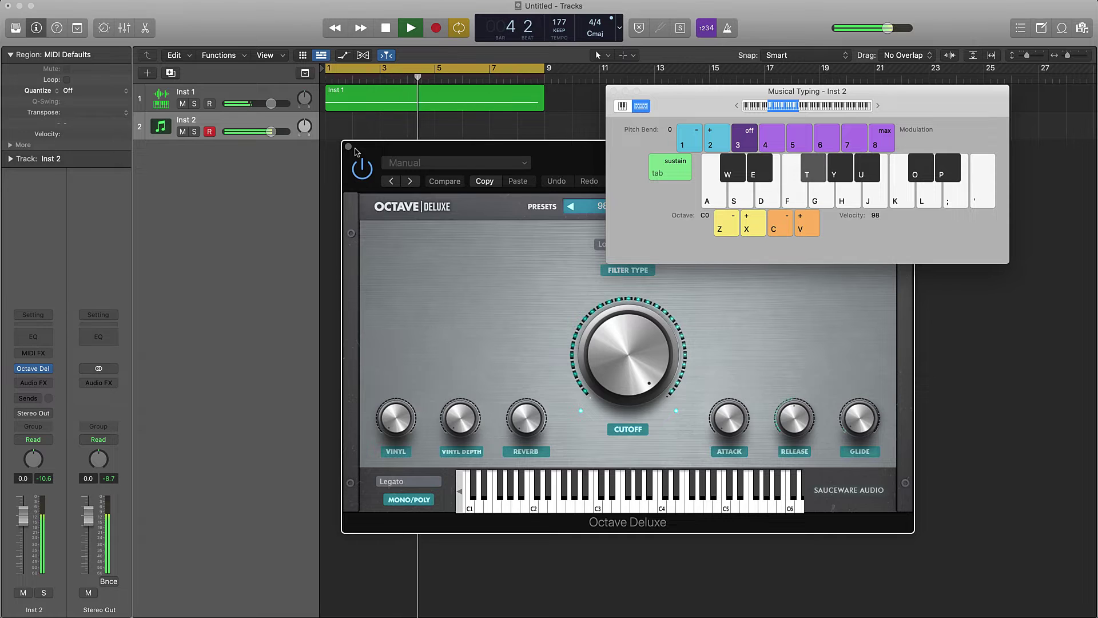
{"action": "key", "text": "h"}
{"action": "key", "text": "j"}
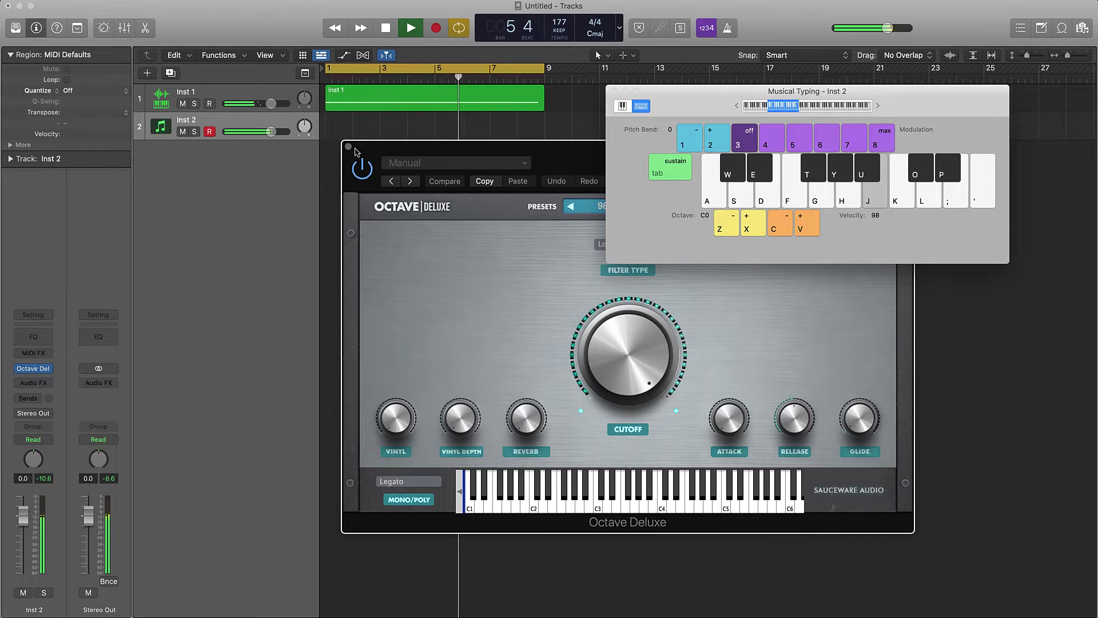
{"action": "key", "text": "h"}
{"action": "key", "text": "k"}
{"action": "key", "text": "o"}
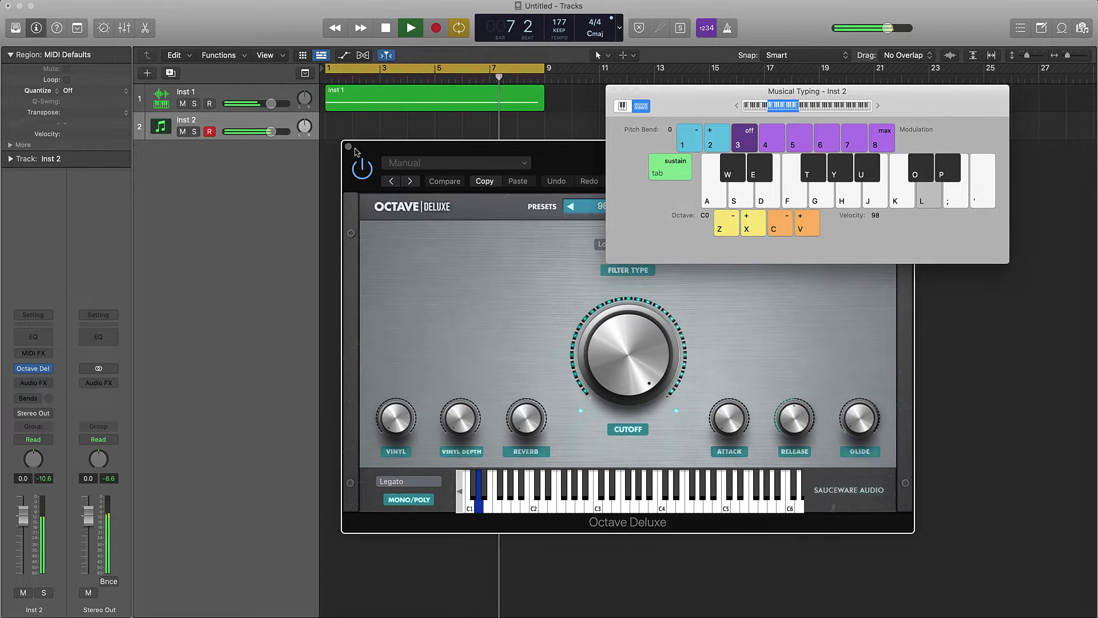
{"action": "key", "text": "h"}
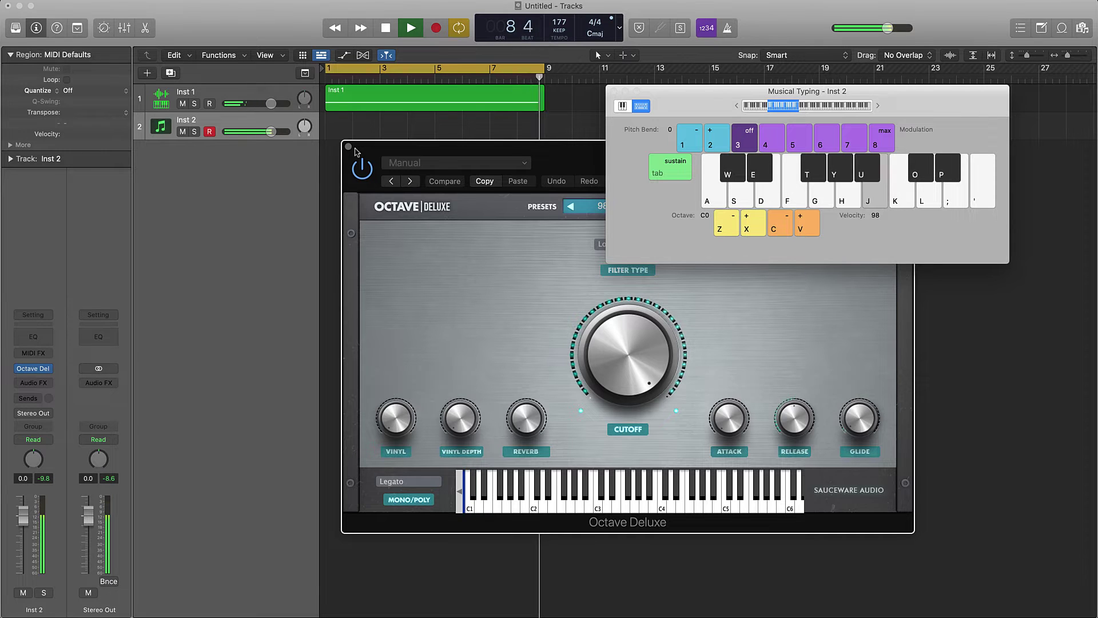
{"action": "key", "text": "j"}
{"action": "key", "text": "h"}
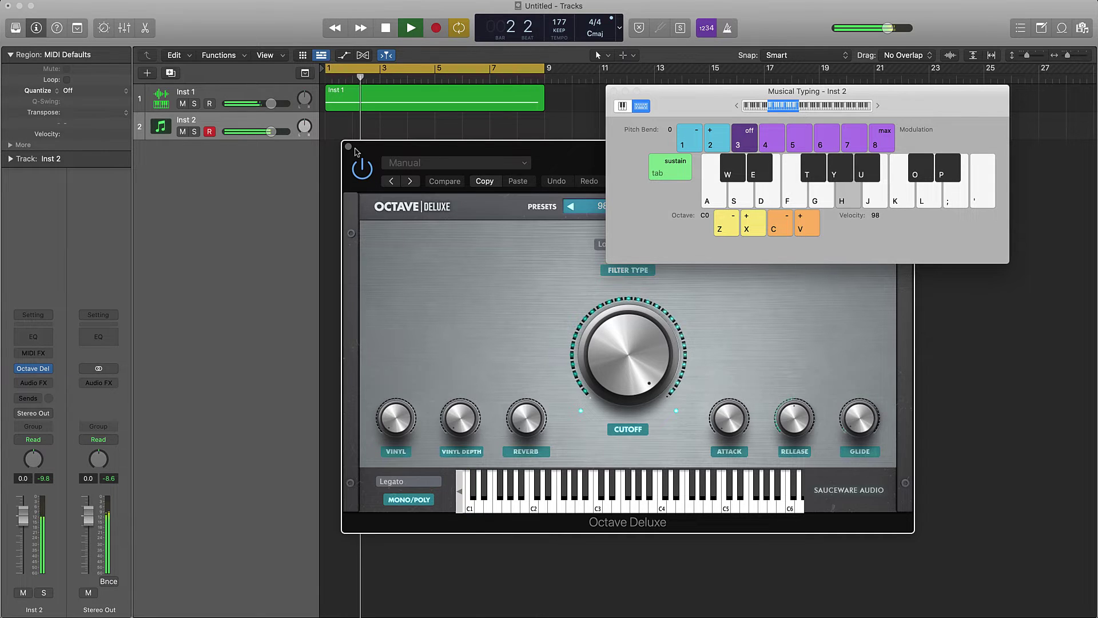
{"action": "key", "text": "s"}
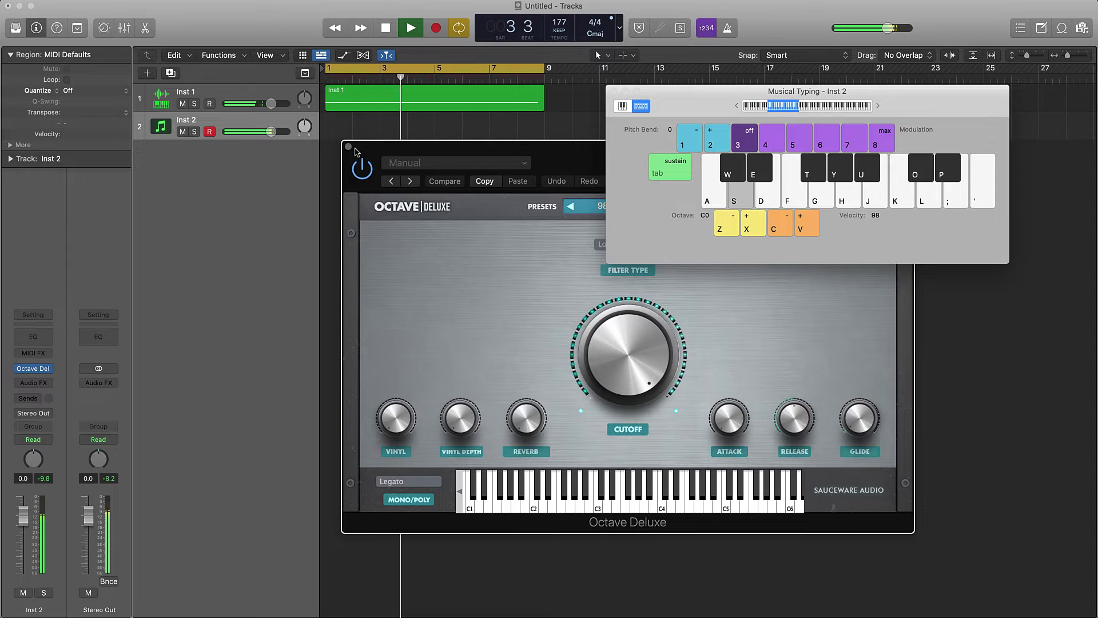
{"action": "key", "text": "t"}
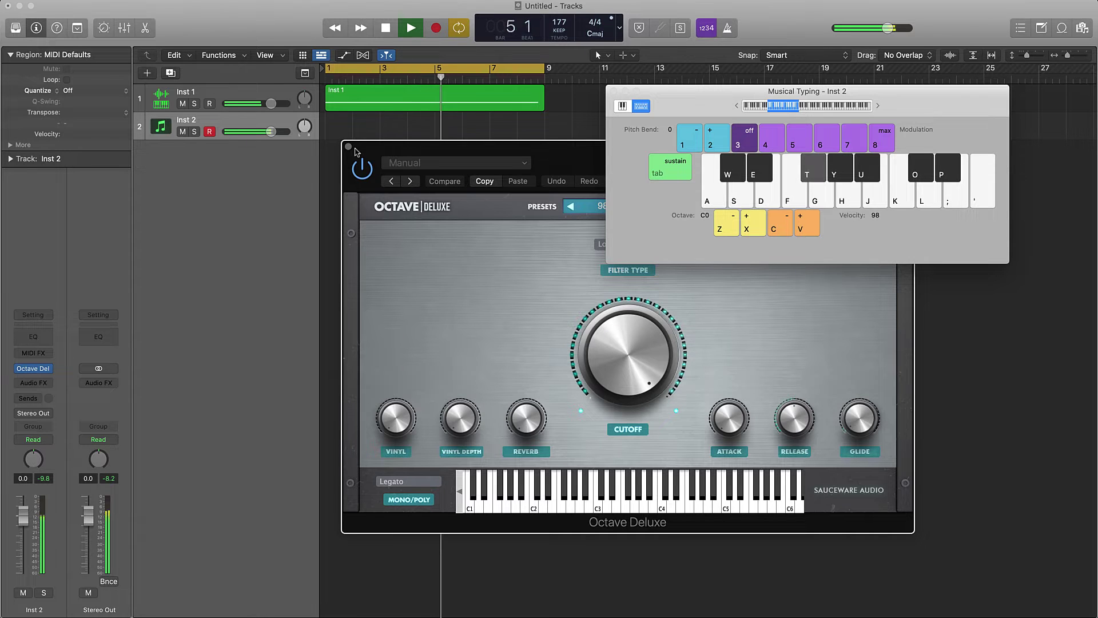
{"action": "key", "text": "d"}
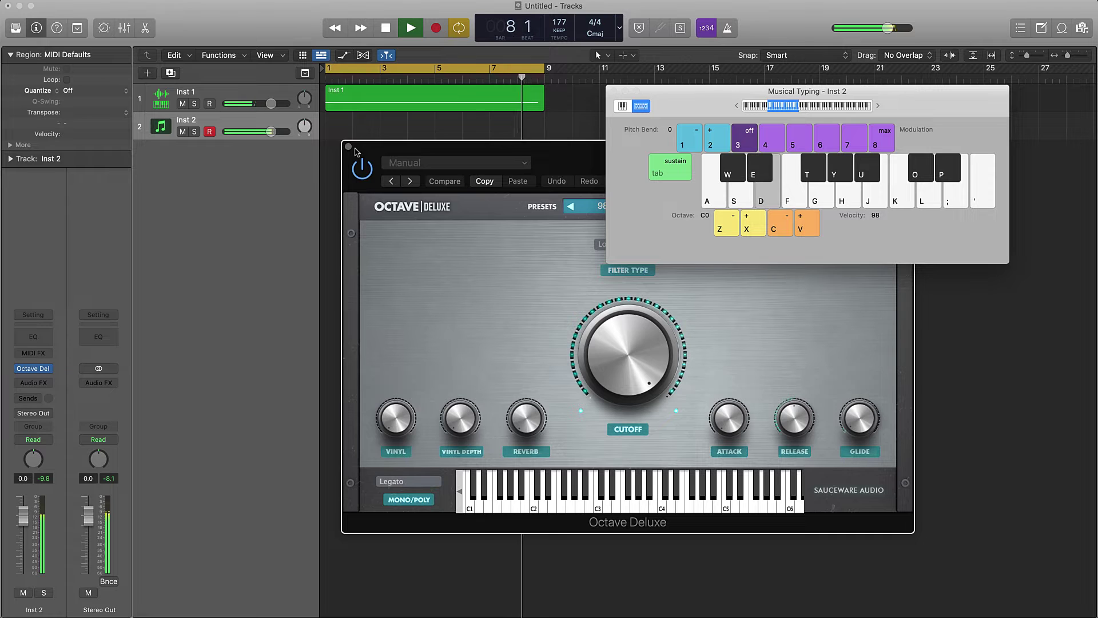
{"action": "key", "text": "h"}
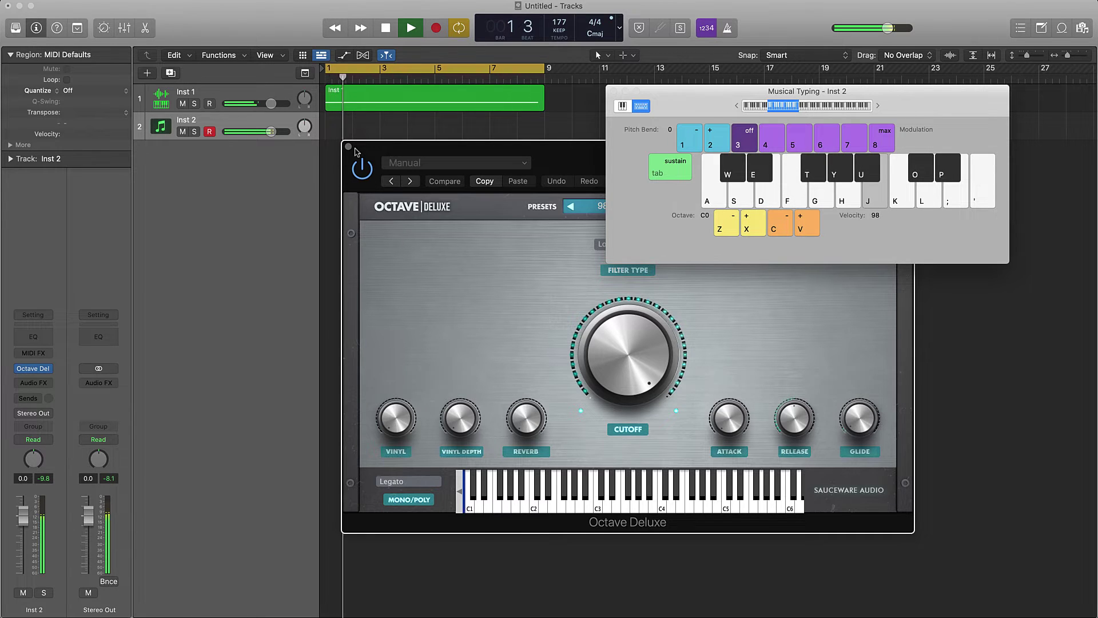
{"action": "key", "text": "d"}
{"action": "key", "text": "space"}
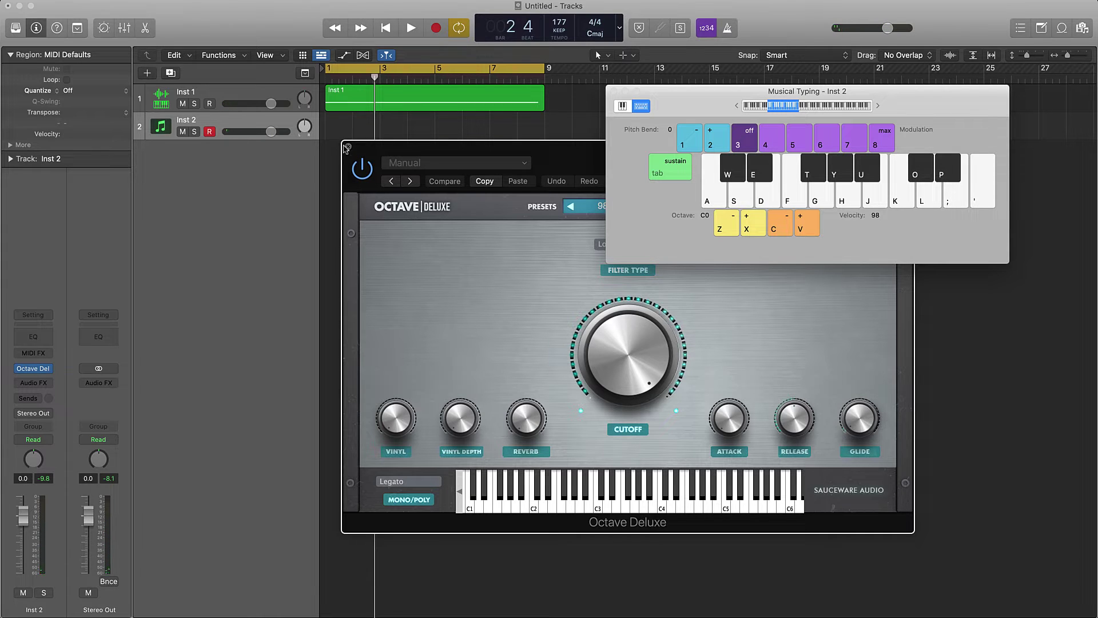
Close the Octave Deluxe window and move the Musical Typing window up, clear of the track regions.
{"action": "left_click", "coordinate": [347, 148]}
{"action": "left_click", "coordinate": [347, 148]}
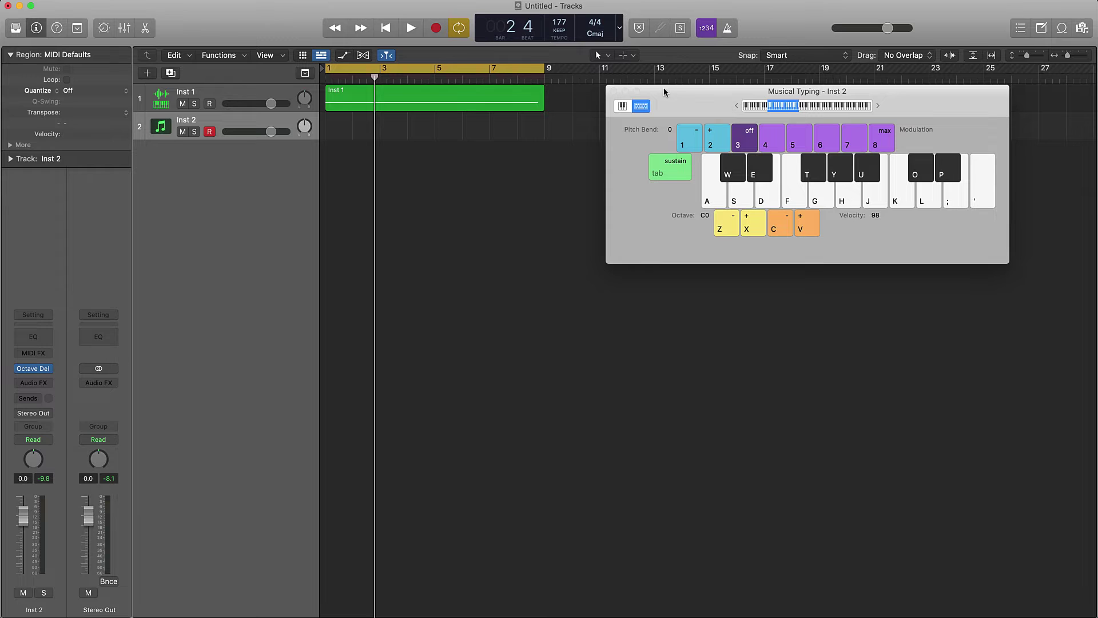
{"action": "left_click_drag", "start_coordinate": [663, 91], "coordinate": [715, 23]}
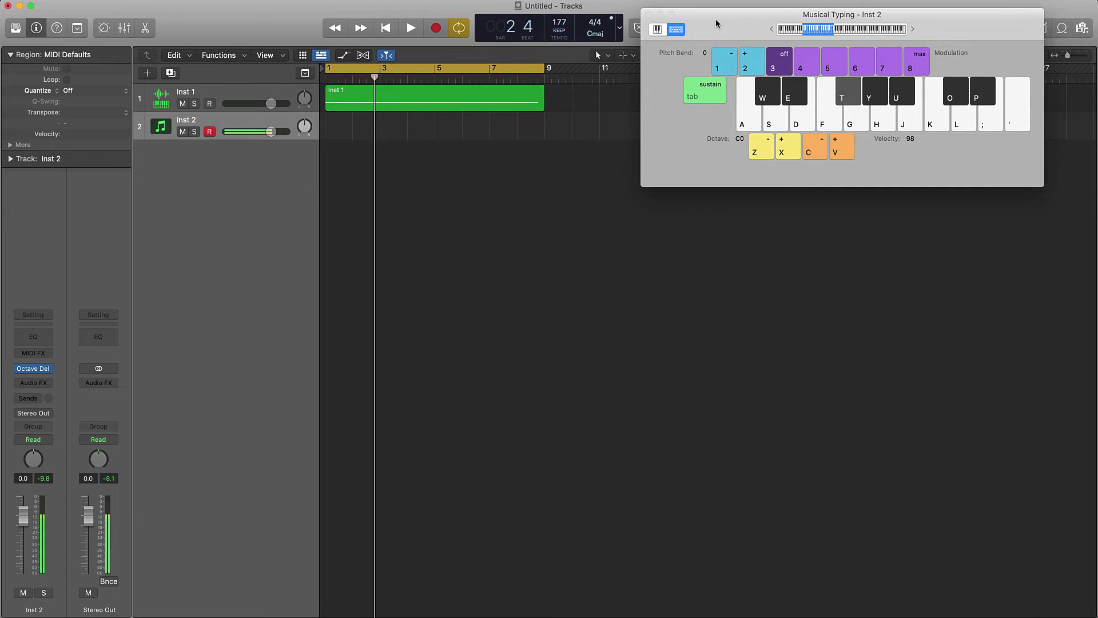
Rehearse a bassline alternating G and F♯ on Inst 2 over the looped vocal.
{"action": "key", "text": "g"}
{"action": "key", "text": "space"}
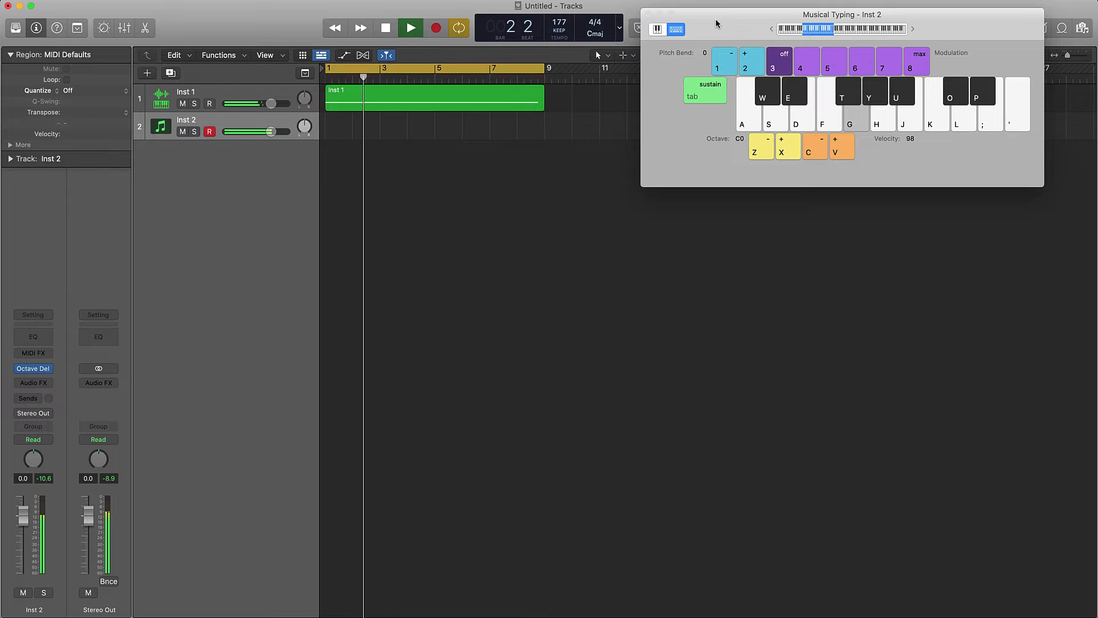
{"action": "key", "text": "t"}
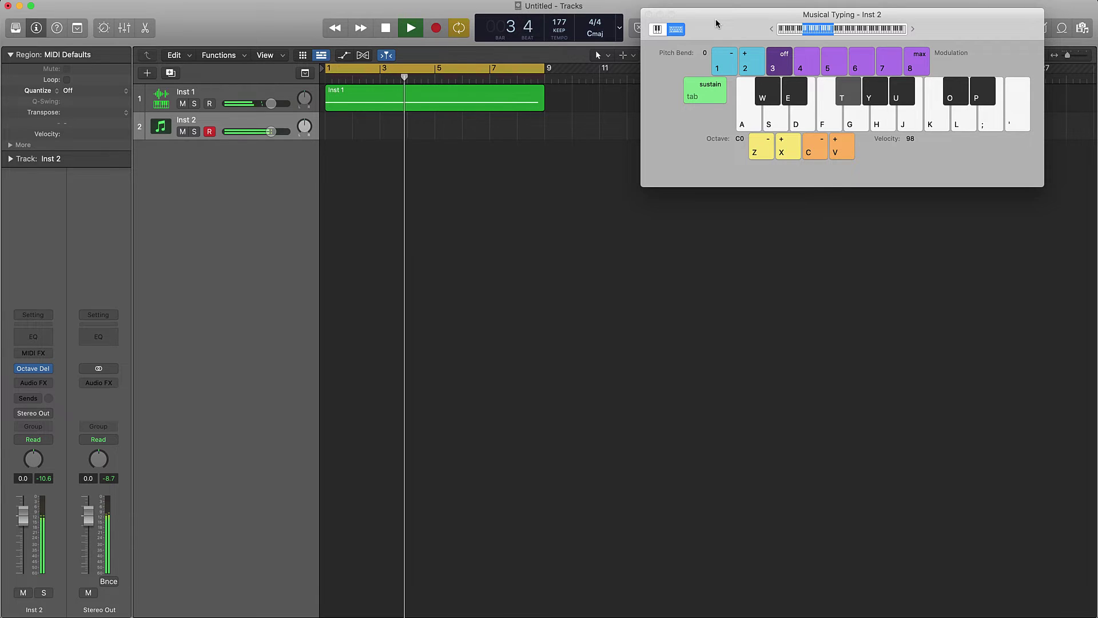
{"action": "key", "text": "g"}
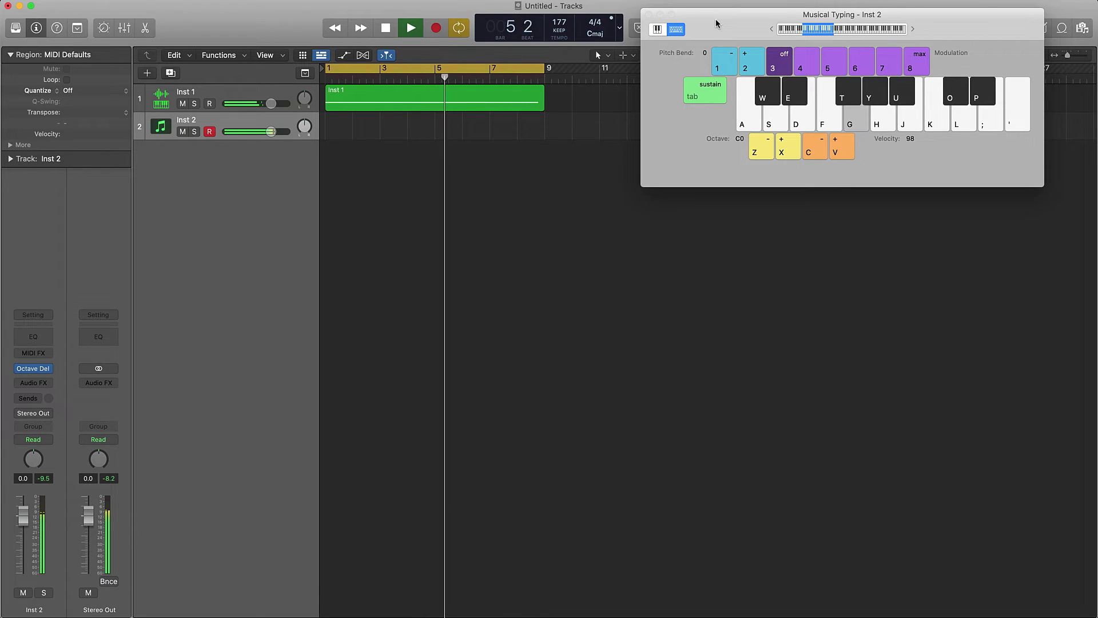
{"action": "key", "text": "t"}
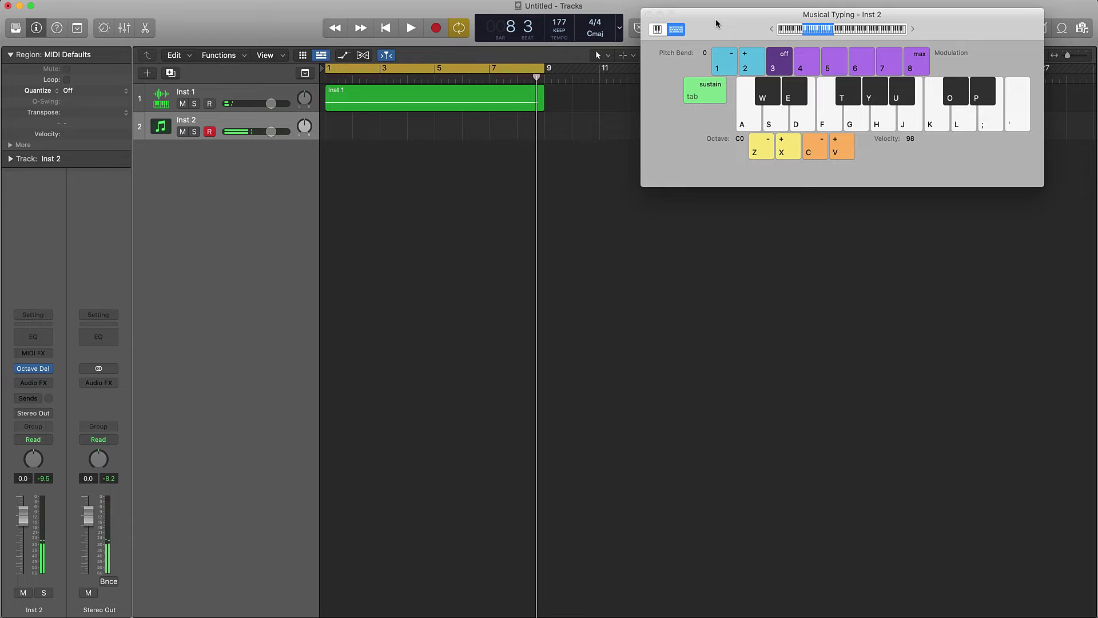
Record an eight-bar bassline on Inst 2 alternating G0 and F♯0, with a short fill up to C1 just before bar 7.
{"action": "key", "text": "r"}
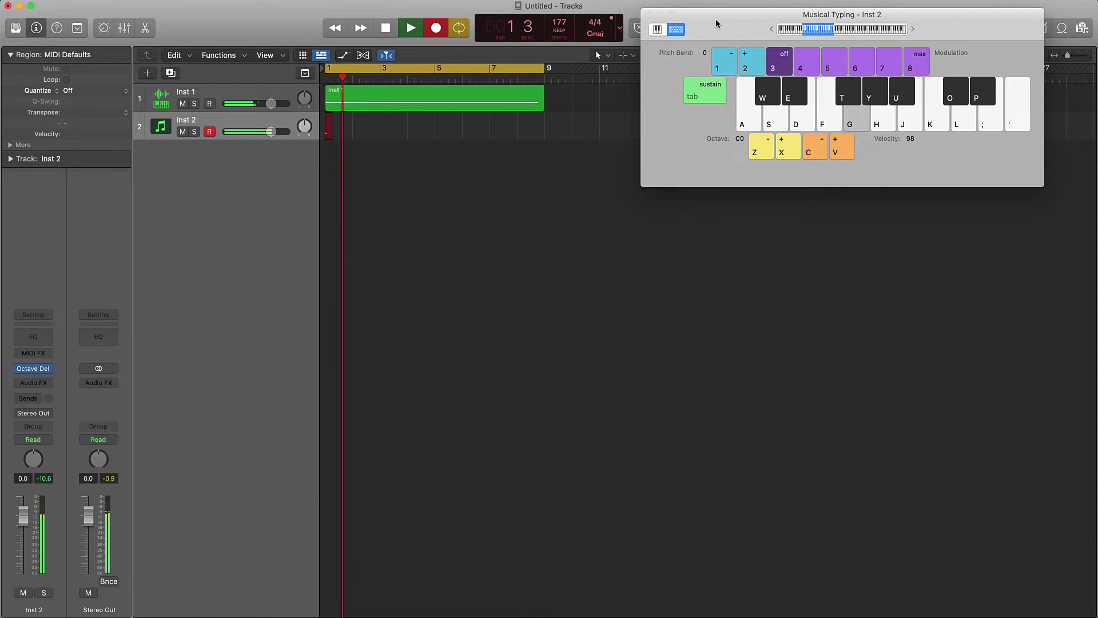
{"action": "key", "text": "t"}
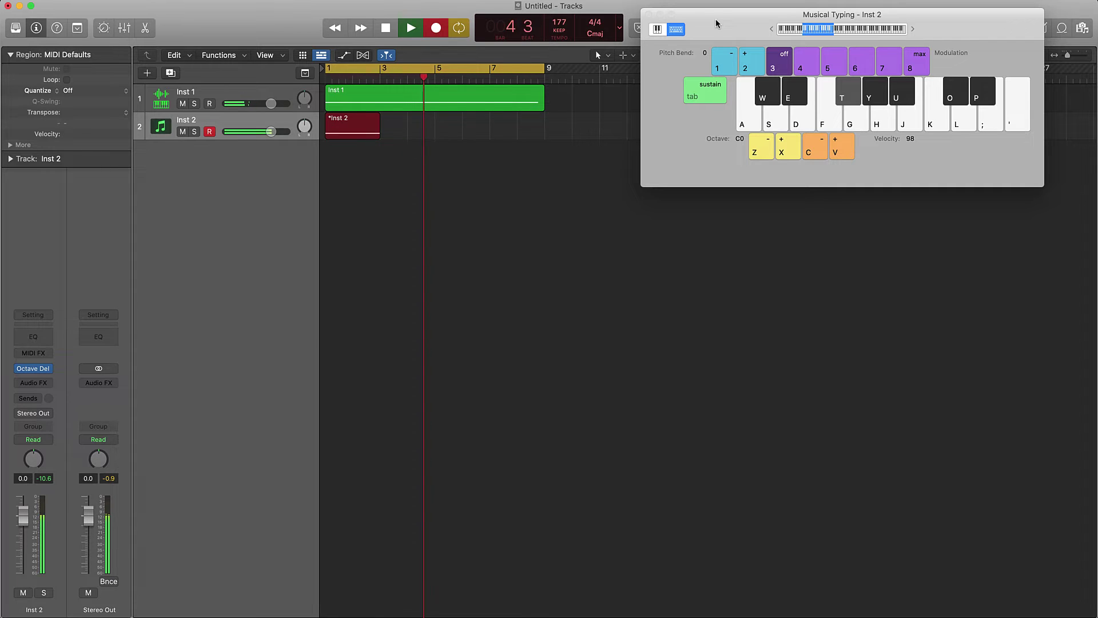
{"action": "key", "text": "g"}
{"action": "key", "text": "k"}
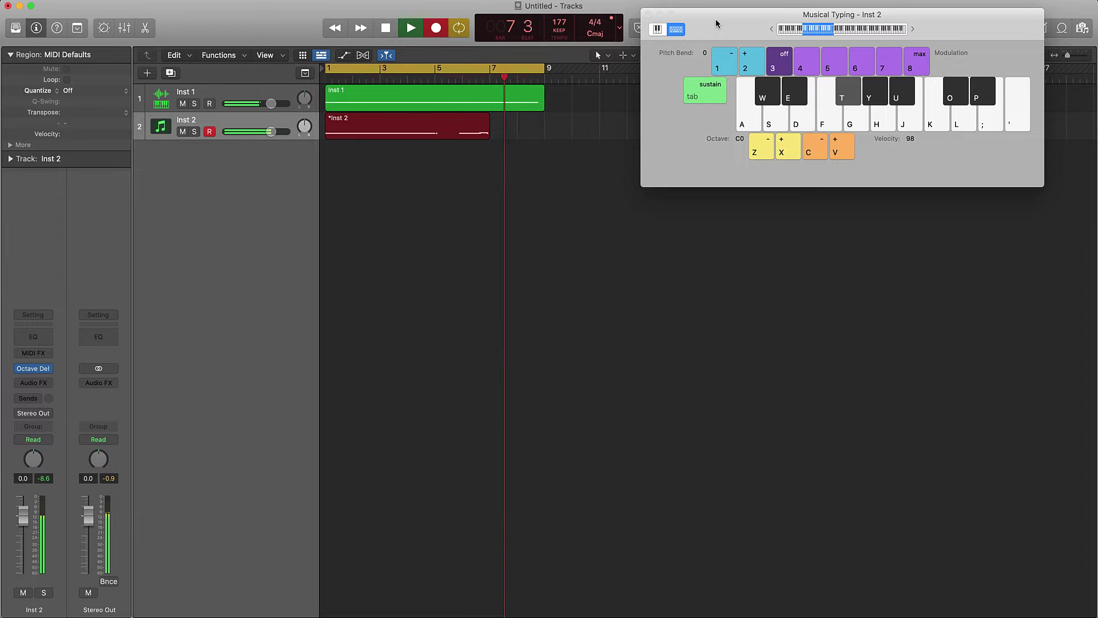
{"action": "key", "text": "t"}
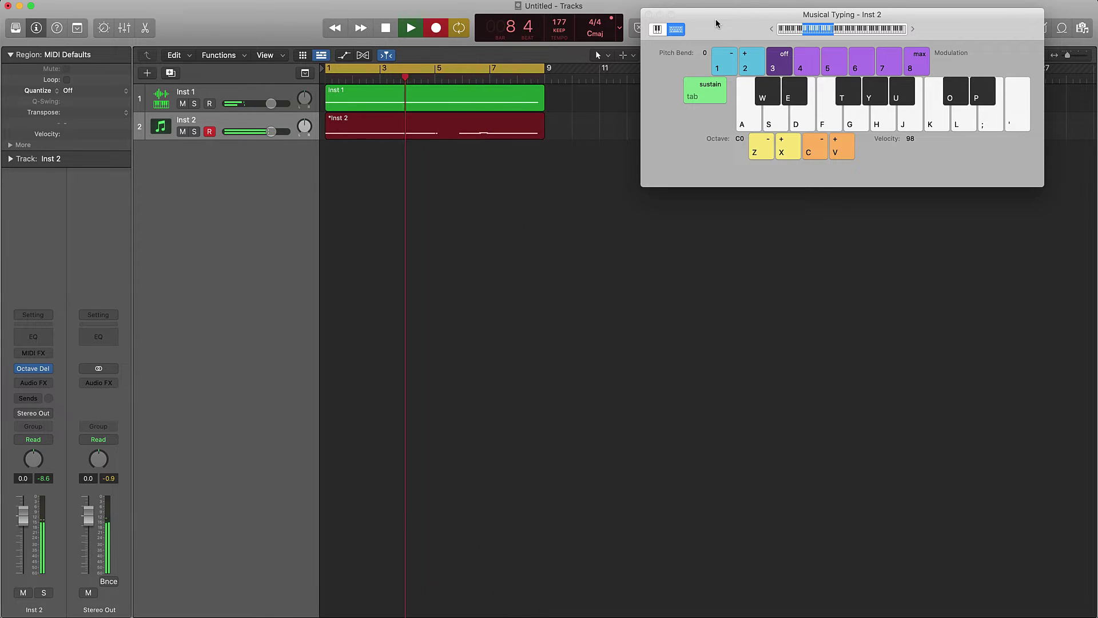
{"action": "key", "text": "space"}
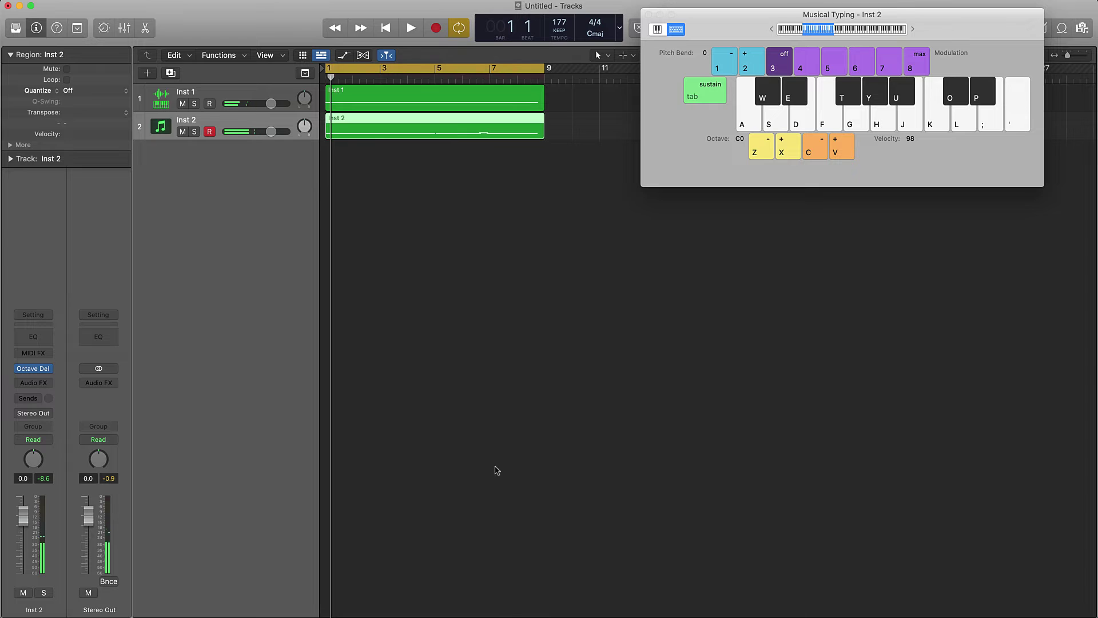
Open the recorded Inst 2 bass region in the Piano Roll.
{"action": "left_click", "coordinate": [421, 141]}
{"action": "left_click", "coordinate": [428, 137]}
{"action": "double_click", "coordinate": [431, 133]}
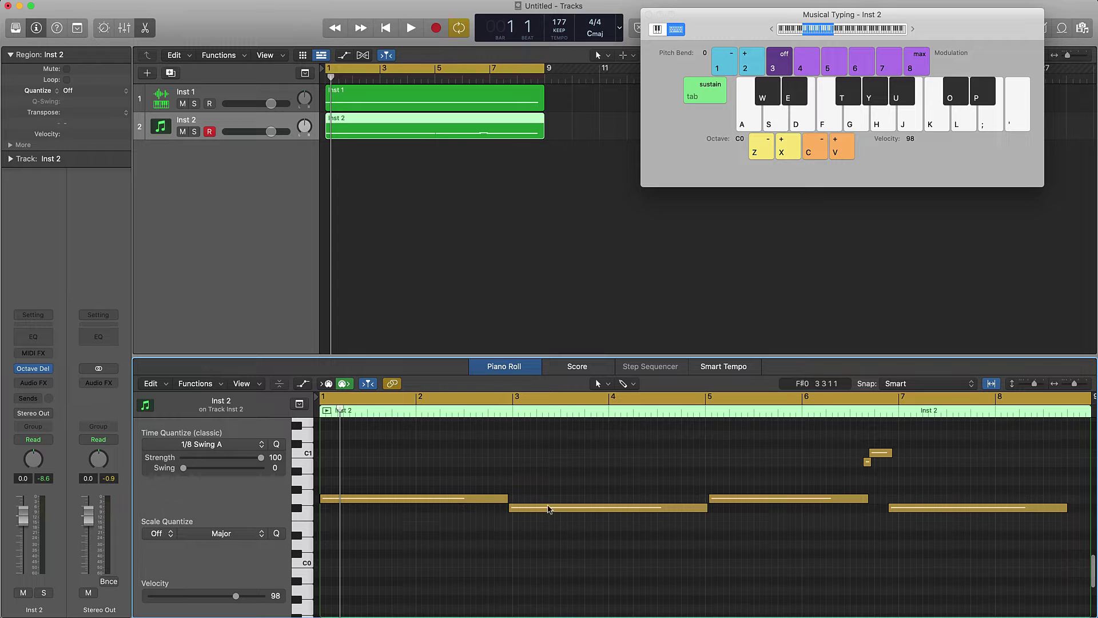
Quantize the first three long bass notes to 1/8 Swing A and adjust the first two to end at bars 3 and 5.
{"action": "left_click_drag", "start_coordinate": [752, 448], "coordinate": [322, 518]}
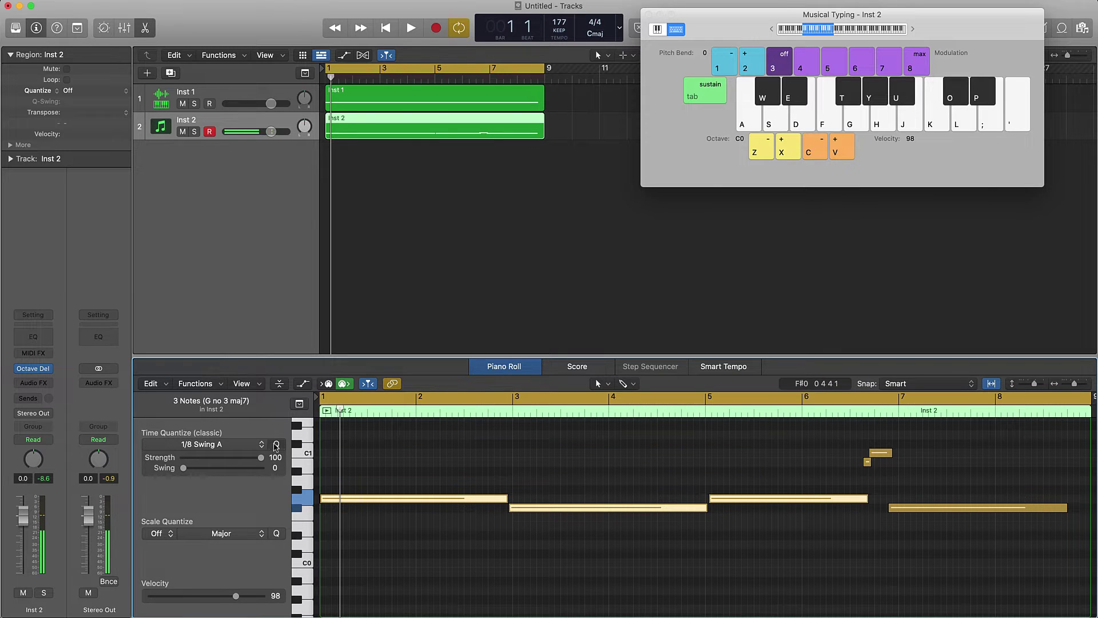
{"action": "left_click", "coordinate": [276, 444]}
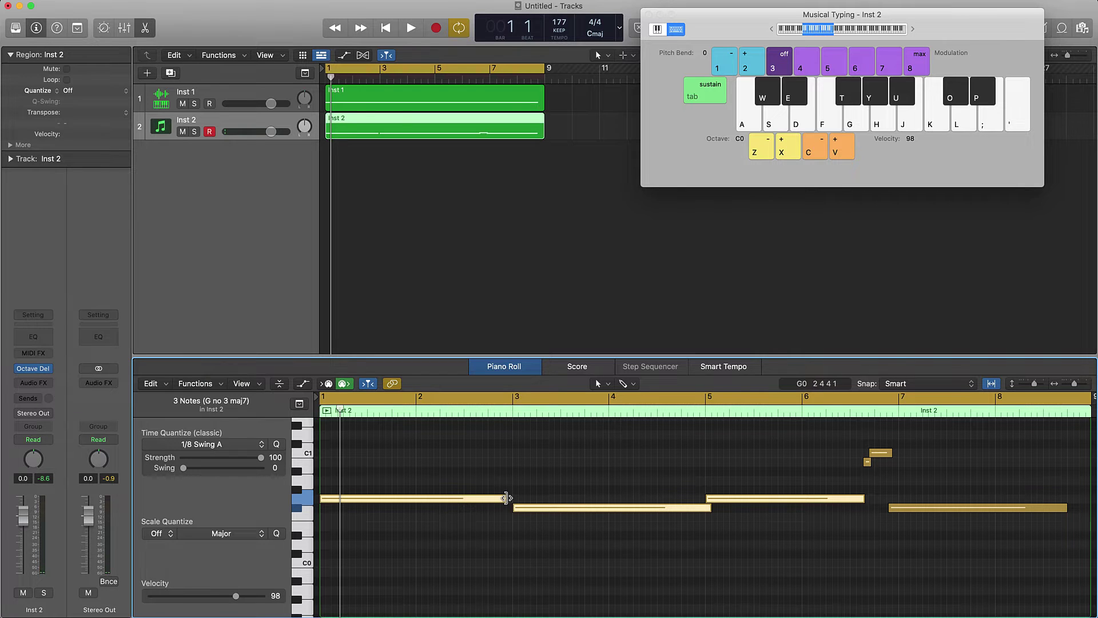
{"action": "left_click_drag", "start_coordinate": [506, 497], "coordinate": [512, 497]}
{"action": "left_click", "coordinate": [711, 501]}
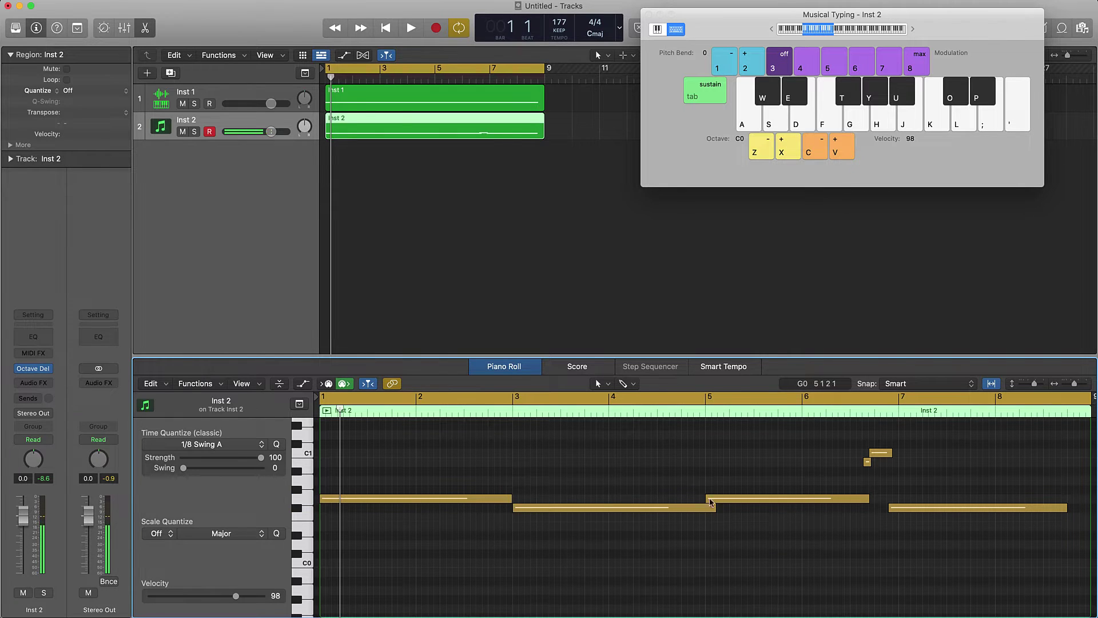
{"action": "left_click_drag", "start_coordinate": [710, 504], "coordinate": [704, 505]}
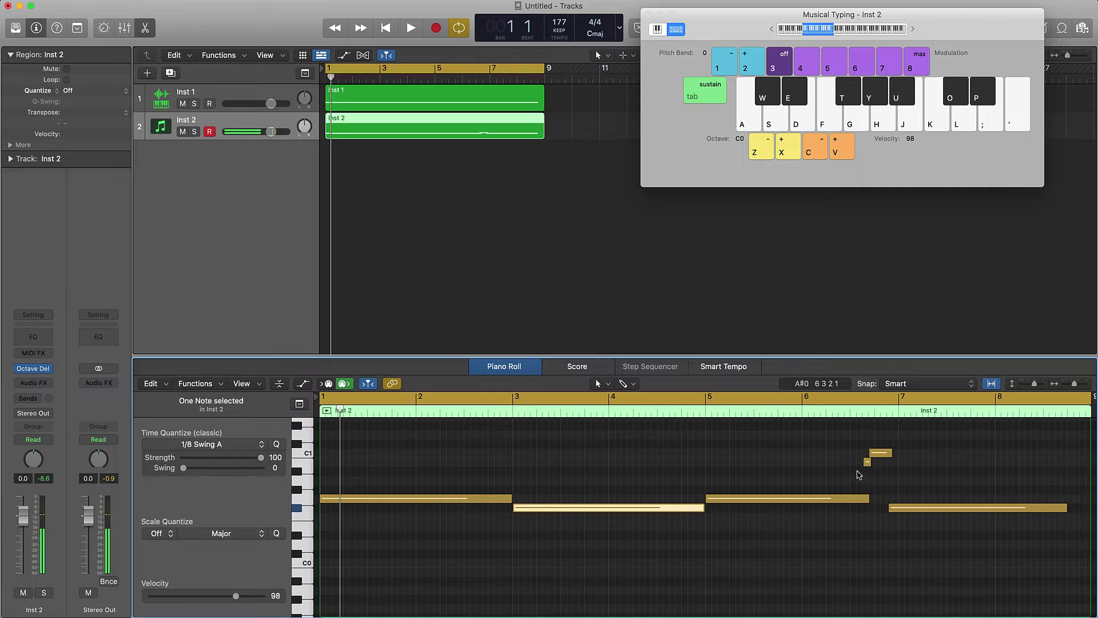
Shift the two fill notes and the final F♯0 to the right so the F♯0 starts at bar 7, and lengthen the third note to meet the fill.
{"action": "left_click", "coordinate": [858, 430]}
{"action": "left_click_drag", "start_coordinate": [908, 464], "coordinate": [908, 465]}
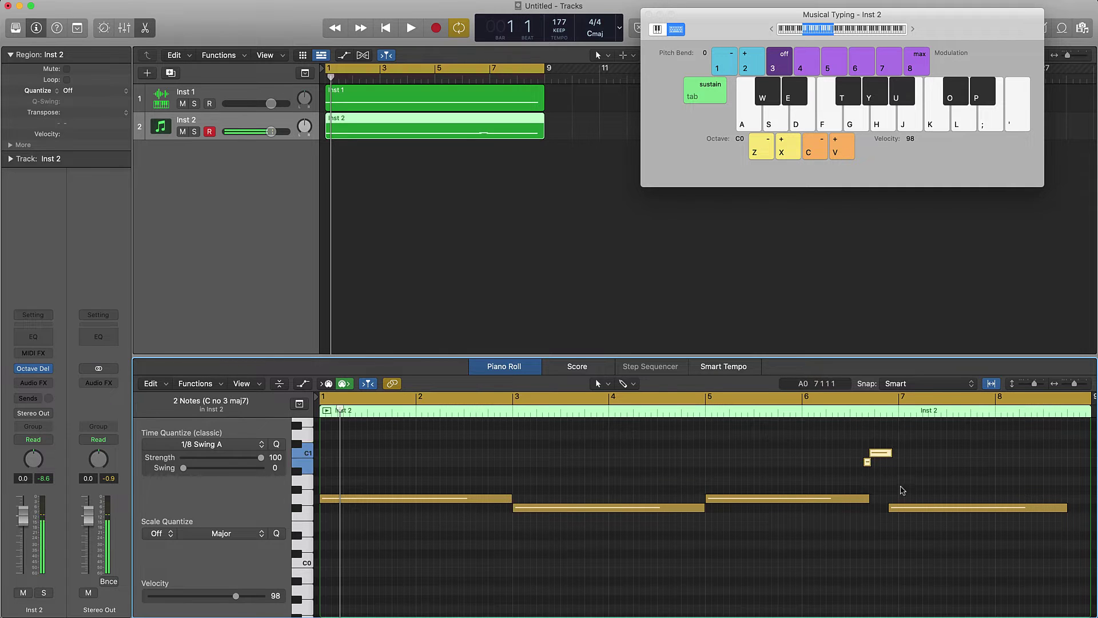
{"action": "left_click", "coordinate": [908, 507], "text": "shift"}
{"action": "left_click_drag", "start_coordinate": [909, 507], "coordinate": [873, 497]}
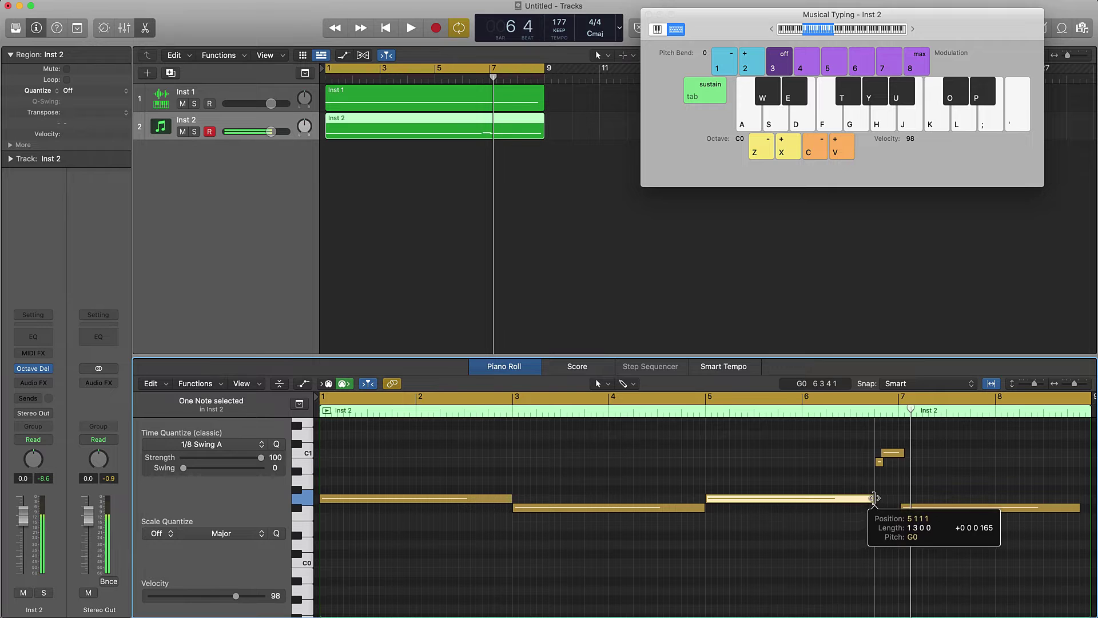
{"action": "left_click", "coordinate": [848, 510]}
Play back the edited bassline and lengthen its final F♯0 note almost to bar 9.
{"action": "key", "text": "space"}
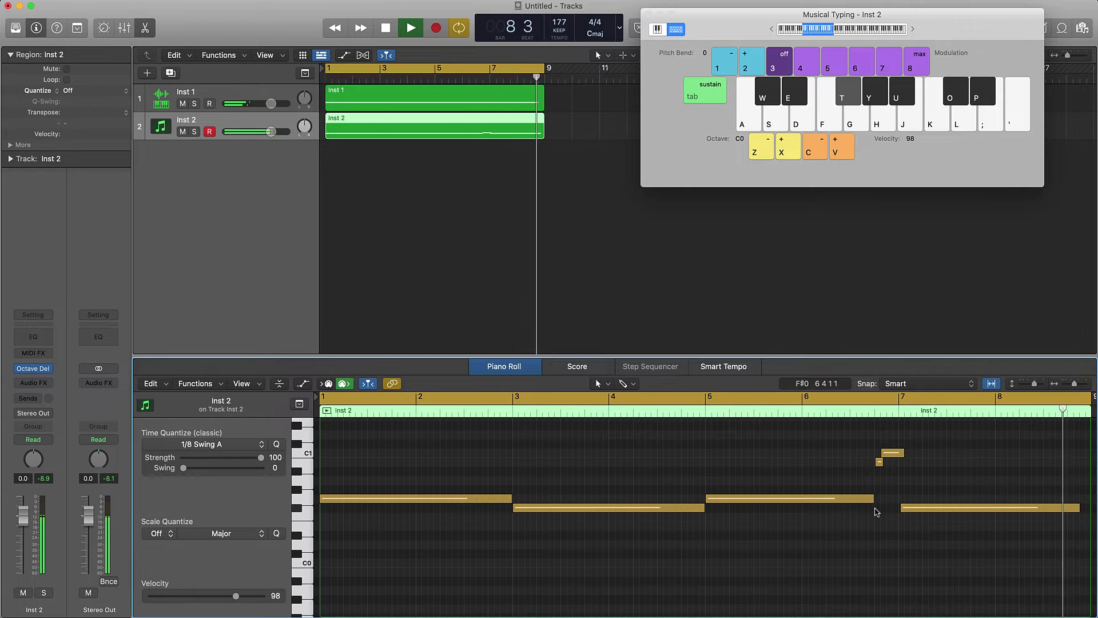
{"action": "scroll", "coordinate": [1085, 530], "scroll_direction": "right", "scroll_amount": 5}
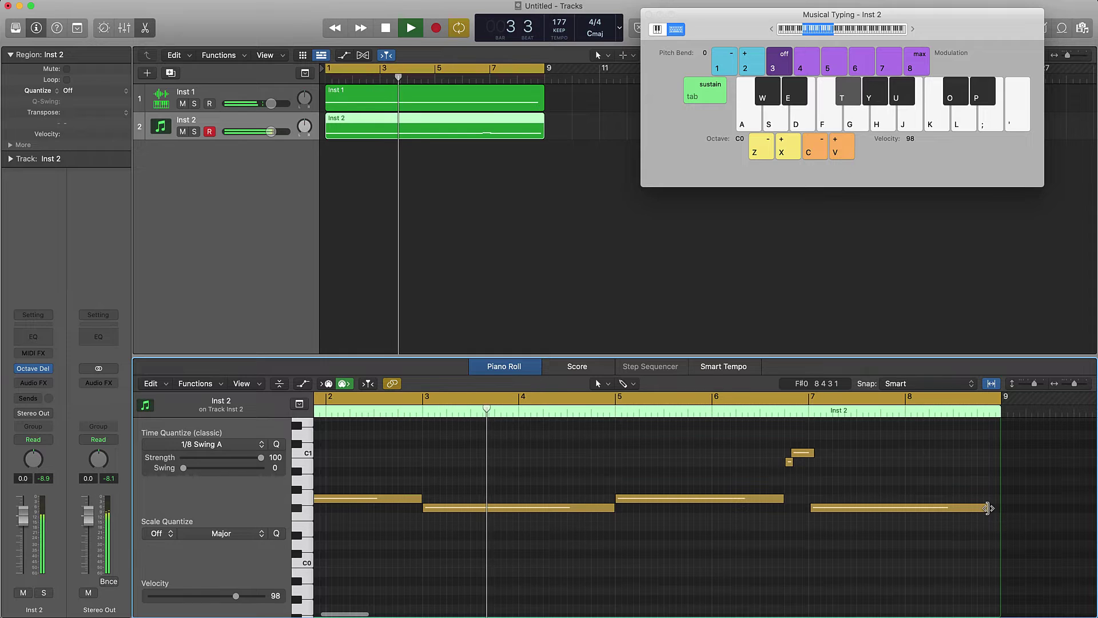
{"action": "key", "text": "space"}
{"action": "left_click_drag", "start_coordinate": [988, 508], "coordinate": [994, 509]}
{"action": "left_click", "coordinate": [446, 207]}
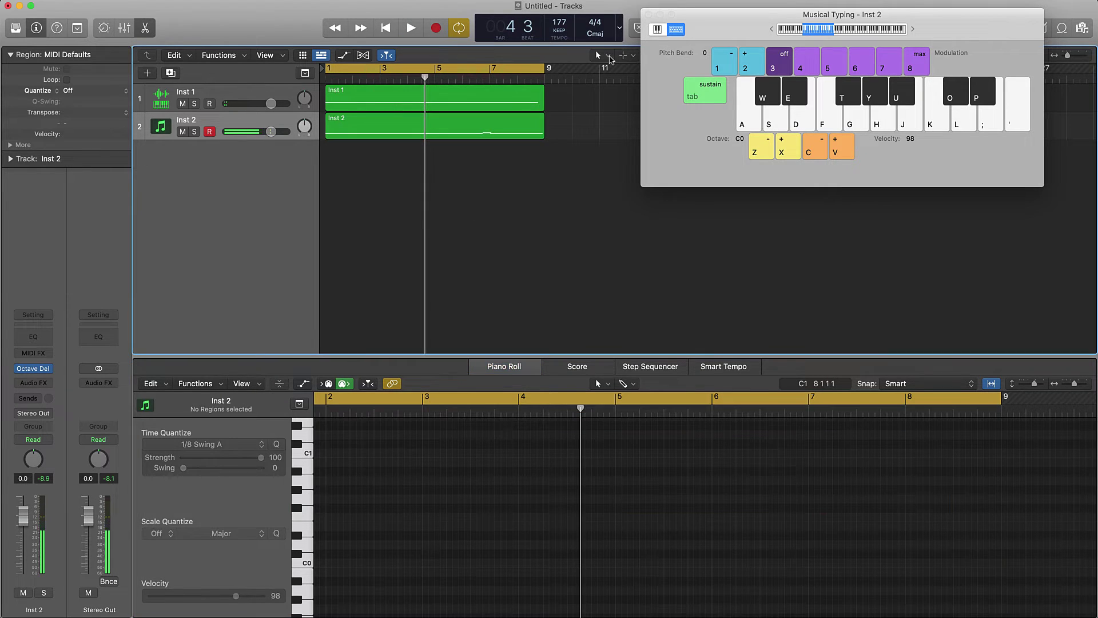
Close the Musical Typing window and duplicate the Inst 1 and Inst 2 regions at bar 9.
{"action": "left_click", "coordinate": [649, 15]}
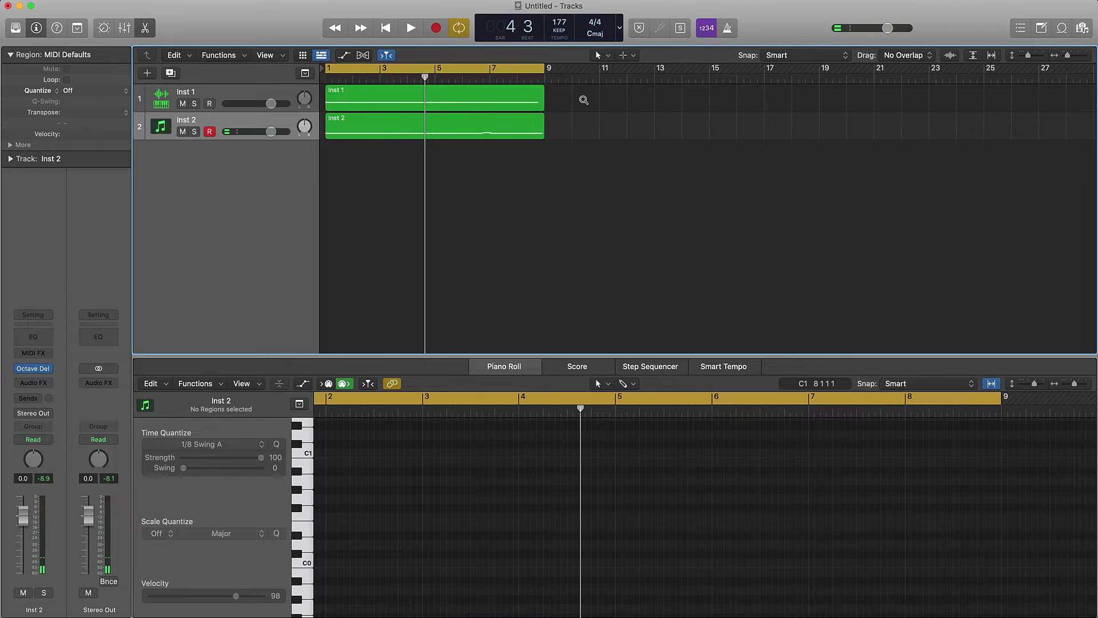
{"action": "left_click_drag", "start_coordinate": [584, 100], "coordinate": [807, 214]}
{"action": "left_click", "coordinate": [647, 142], "text": "ctrl+alt"}
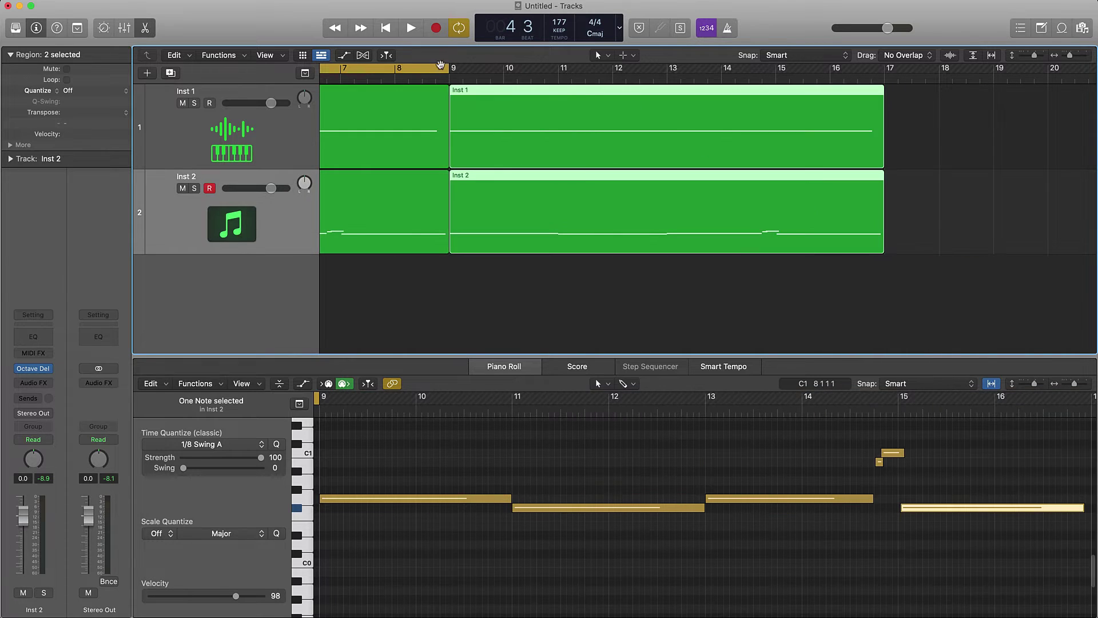
Show the duplicated Inst 2 region in the Piano Roll and play it with the cycle range set to bars 9–17.
{"action": "left_click_drag", "start_coordinate": [446, 71], "coordinate": [883, 71]}
{"action": "left_click", "coordinate": [640, 311]}
{"action": "left_click", "coordinate": [684, 224]}
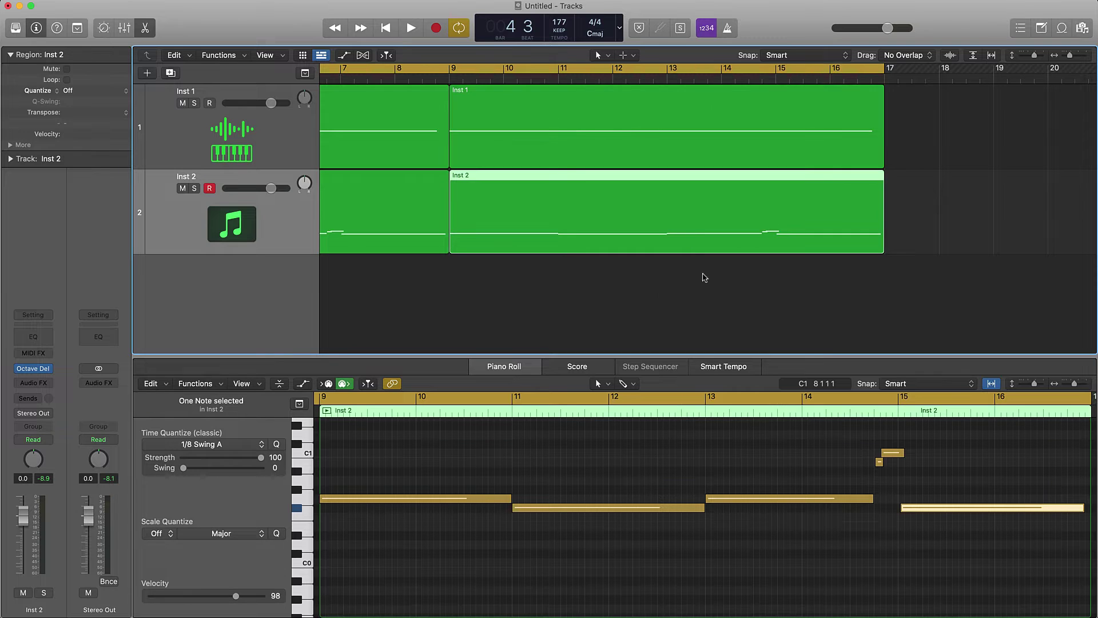
{"action": "left_click", "coordinate": [637, 330]}
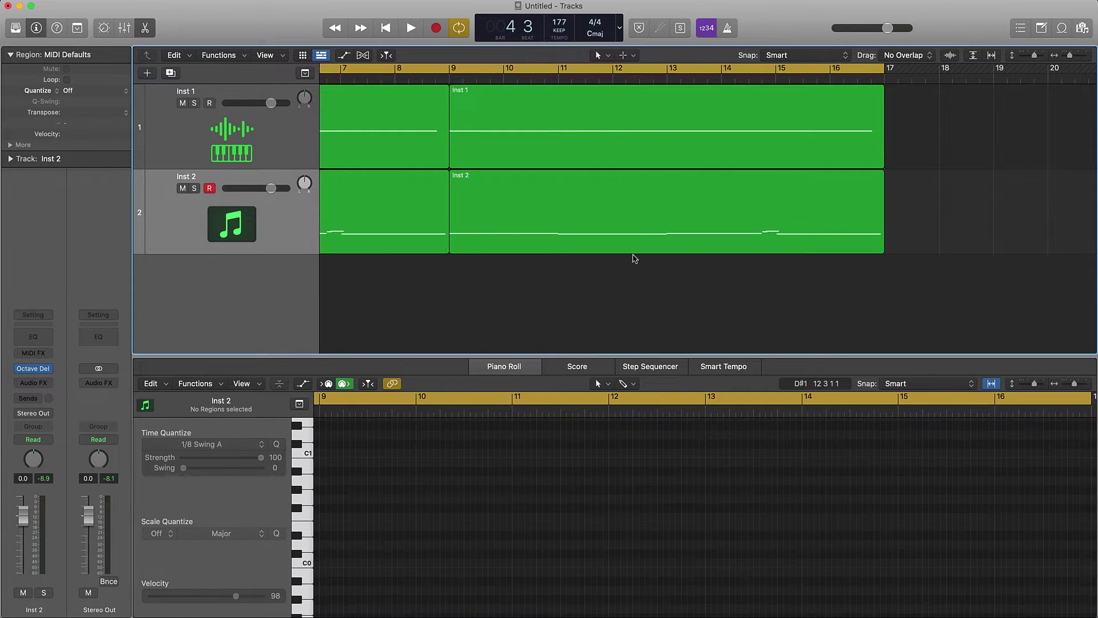
{"action": "left_click", "coordinate": [640, 242]}
{"action": "left_click", "coordinate": [762, 517]}
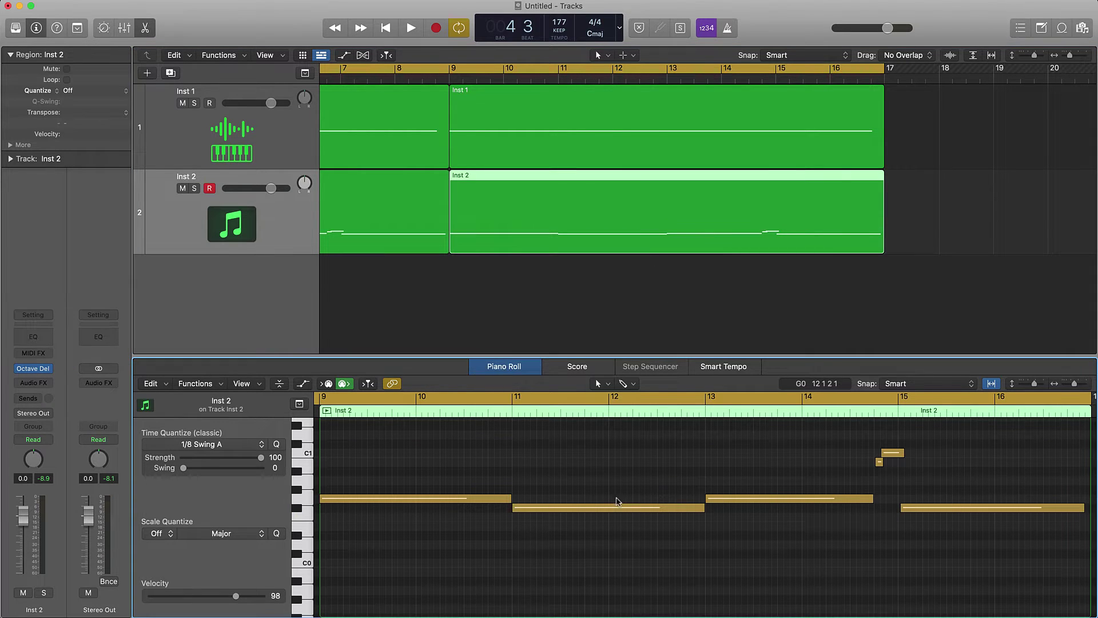
{"action": "left_click_drag", "start_coordinate": [454, 69], "coordinate": [881, 91]}
{"action": "key", "text": "space"}
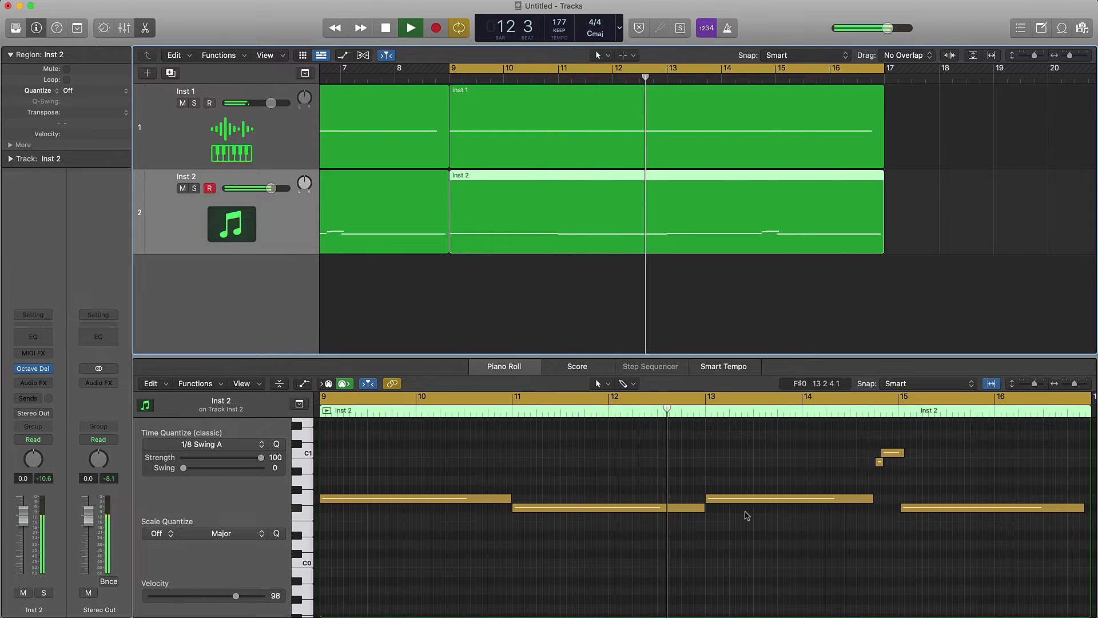
Transpose the duplicated bass region's bar 13 note down to E0 and its bar 15 note up to B0.
{"action": "key", "text": "space"}
{"action": "left_click", "coordinate": [743, 499]}
{"action": "left_click_drag", "start_coordinate": [744, 503], "coordinate": [746, 532]}
{"action": "left_click_drag", "start_coordinate": [928, 510], "coordinate": [929, 469]}
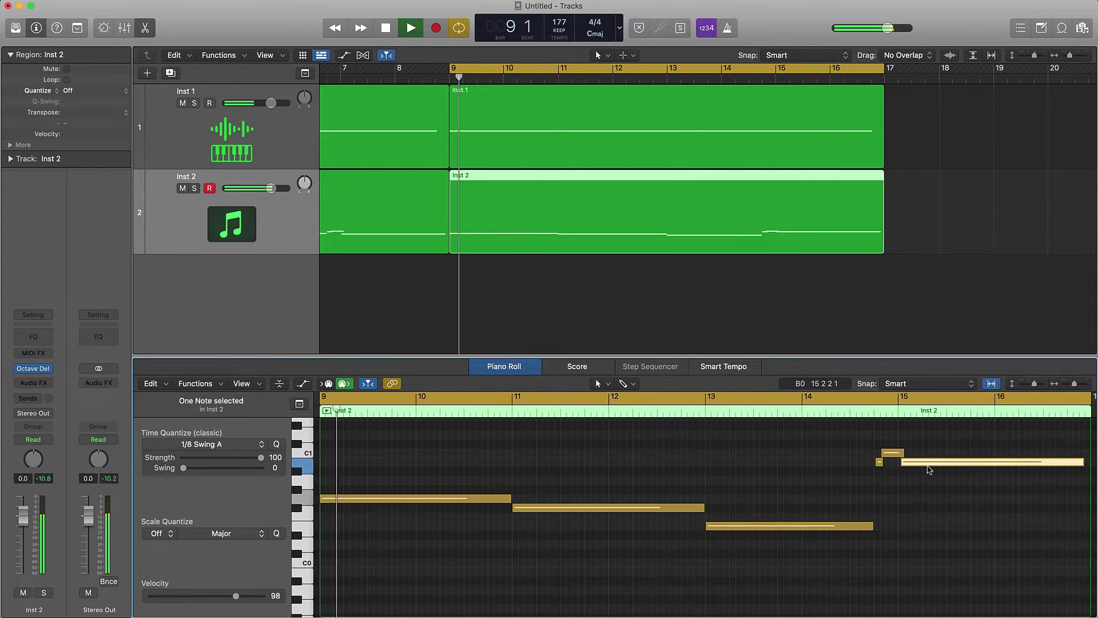
Extend the cycle range to bars 1–17 and play the whole passage.
{"action": "scroll", "coordinate": [545, 184], "scroll_direction": "down", "scroll_amount": 5}
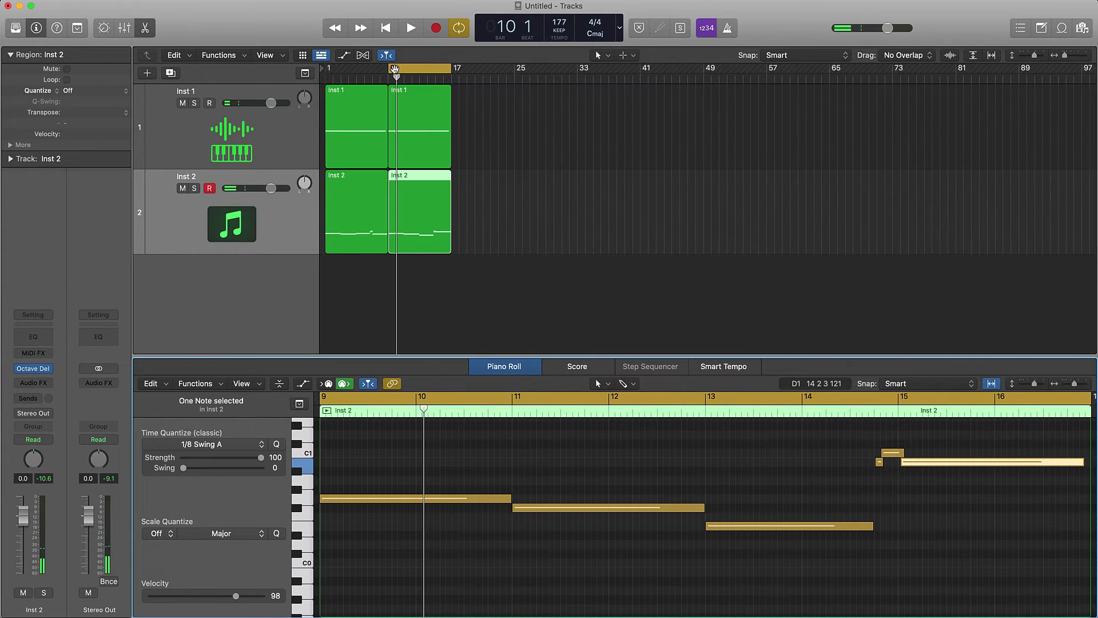
{"action": "left_click_drag", "start_coordinate": [391, 68], "coordinate": [324, 90]}
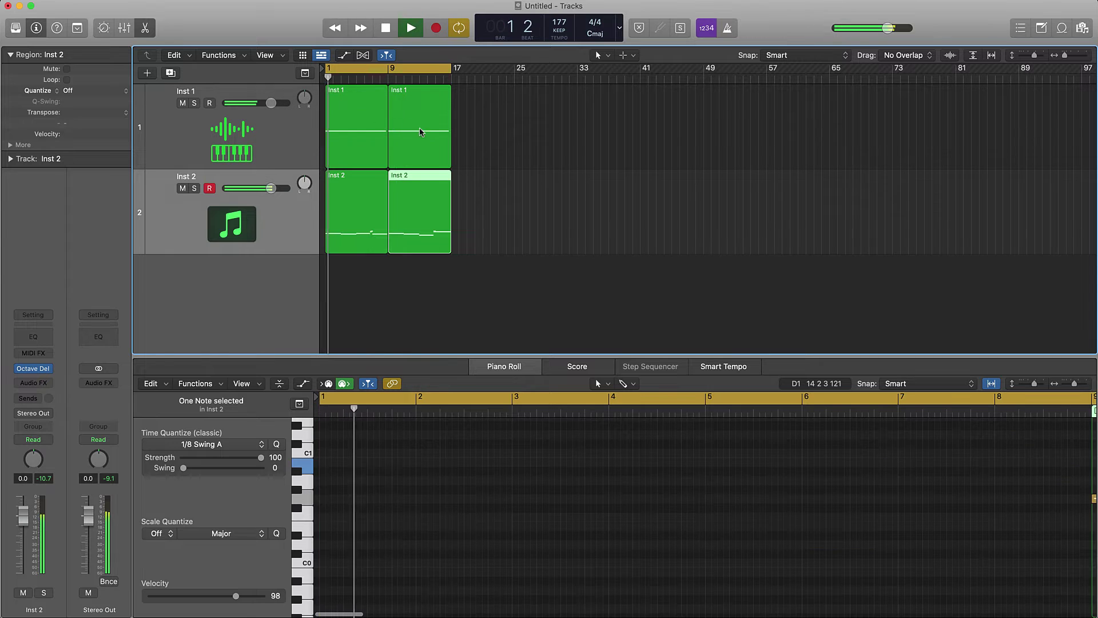
{"action": "left_click", "coordinate": [508, 166]}
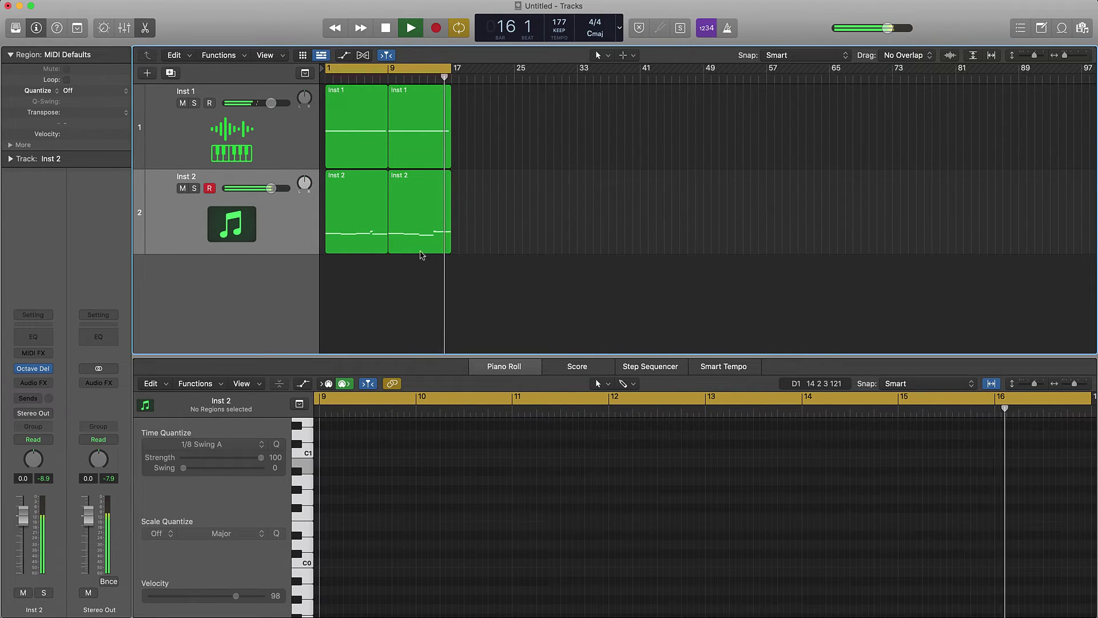
{"action": "key", "text": "space"}
Delete the two short fill notes before bar 15 in the duplicated bass region and lengthen the E0 note almost to bar 15.
{"action": "left_click", "coordinate": [434, 234]}
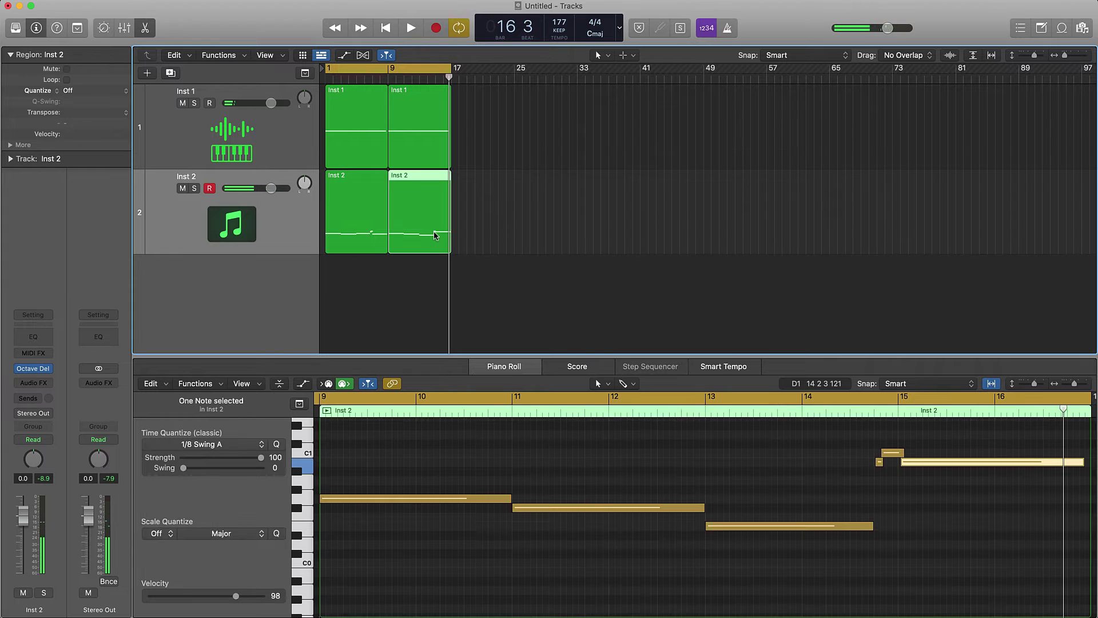
{"action": "left_click", "coordinate": [879, 461], "text": "shift"}
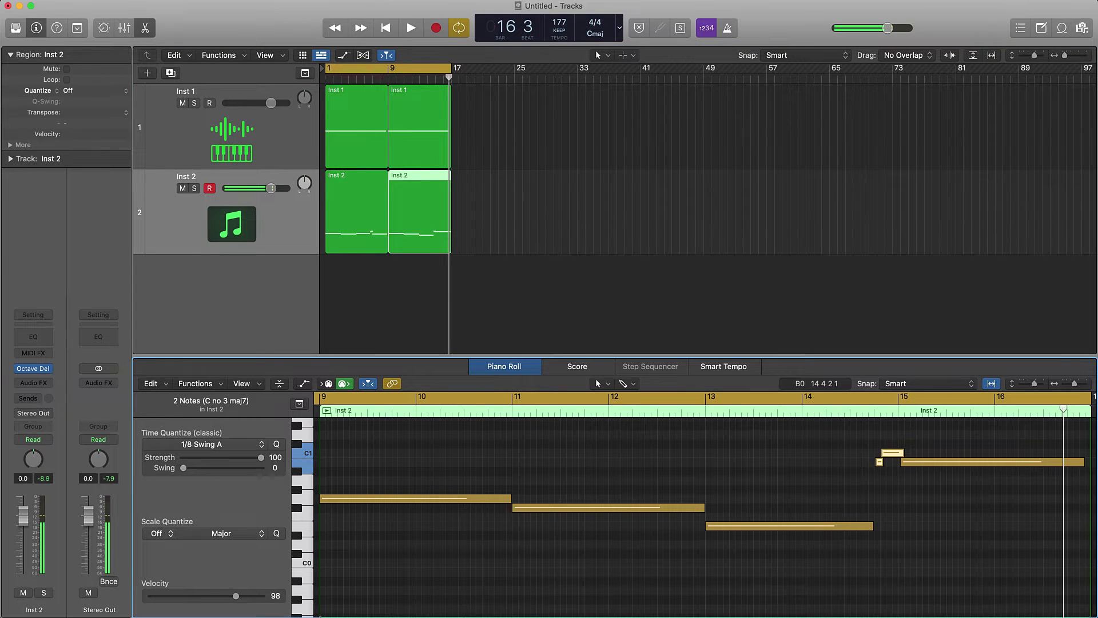
{"action": "key", "text": "Delete"}
{"action": "left_click_drag", "start_coordinate": [873, 525], "coordinate": [891, 525]}
{"action": "mouse_move", "coordinate": [927, 465]}
{"action": "left_mouse_down"}
{"action": "mouse_move", "coordinate": [925, 584]}
{"action": "mouse_move", "coordinate": [921, 470]}
{"action": "left_mouse_up"}
{"action": "left_click", "coordinate": [895, 513]}
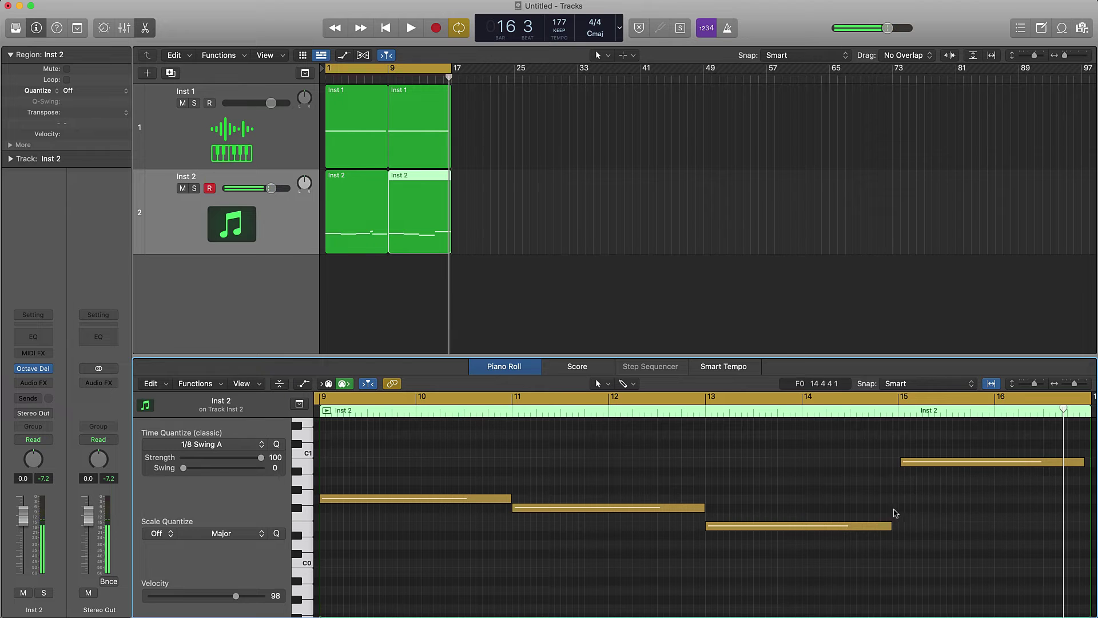
{"action": "left_click", "coordinate": [892, 527]}
{"action": "key", "text": "Return"}
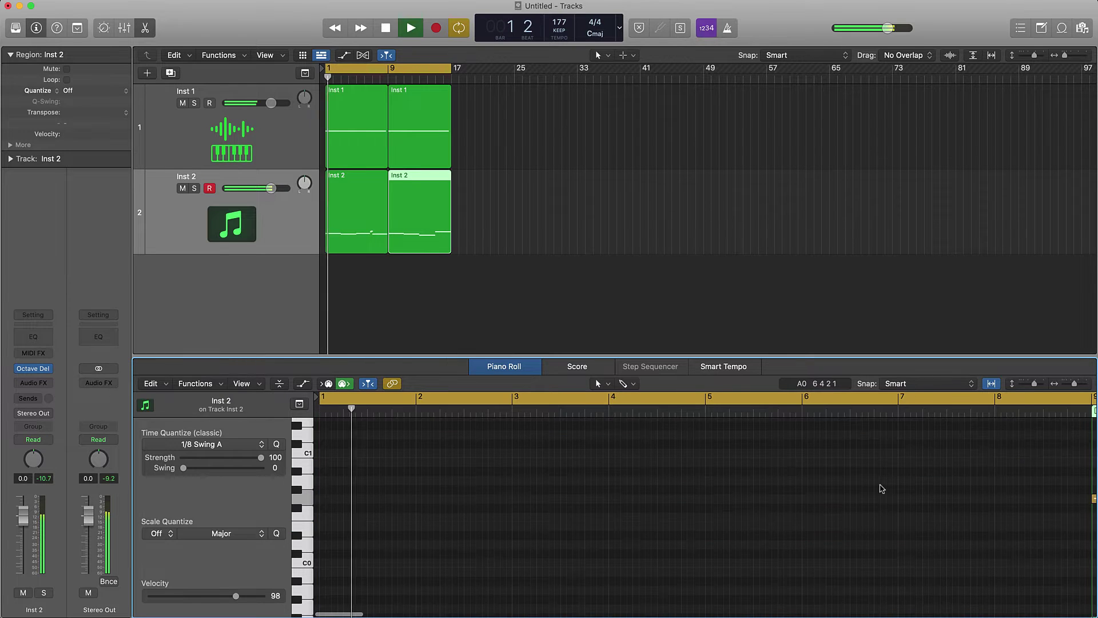
Lengthen the G0 note at bar 5 in the first bass region slightly so it reaches into the fill.
{"action": "left_click", "coordinate": [489, 206]}
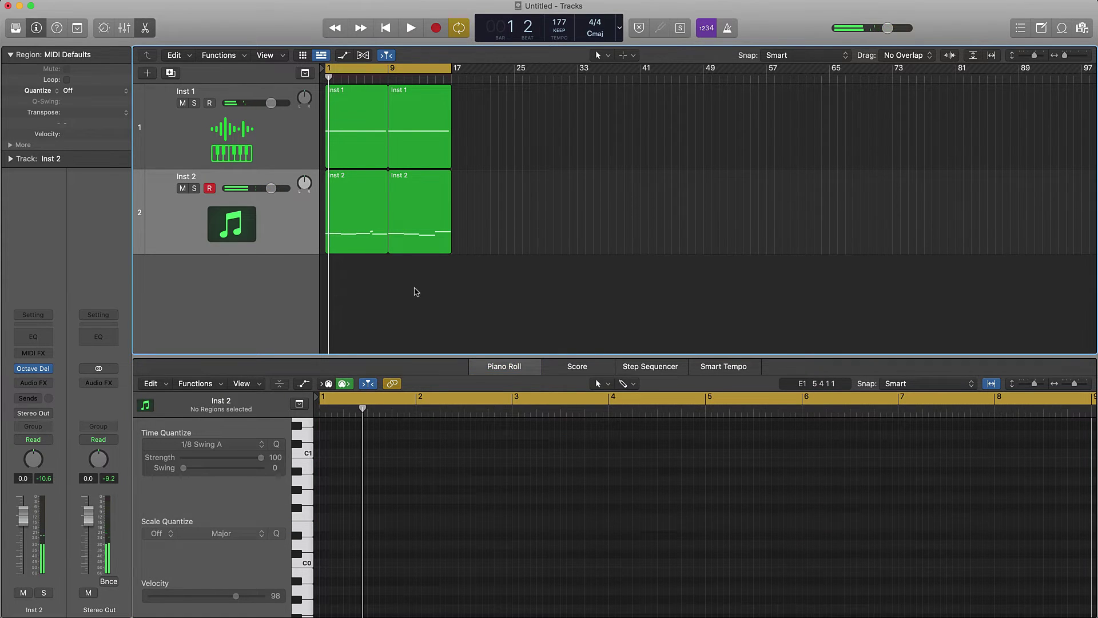
{"action": "left_click", "coordinate": [376, 242]}
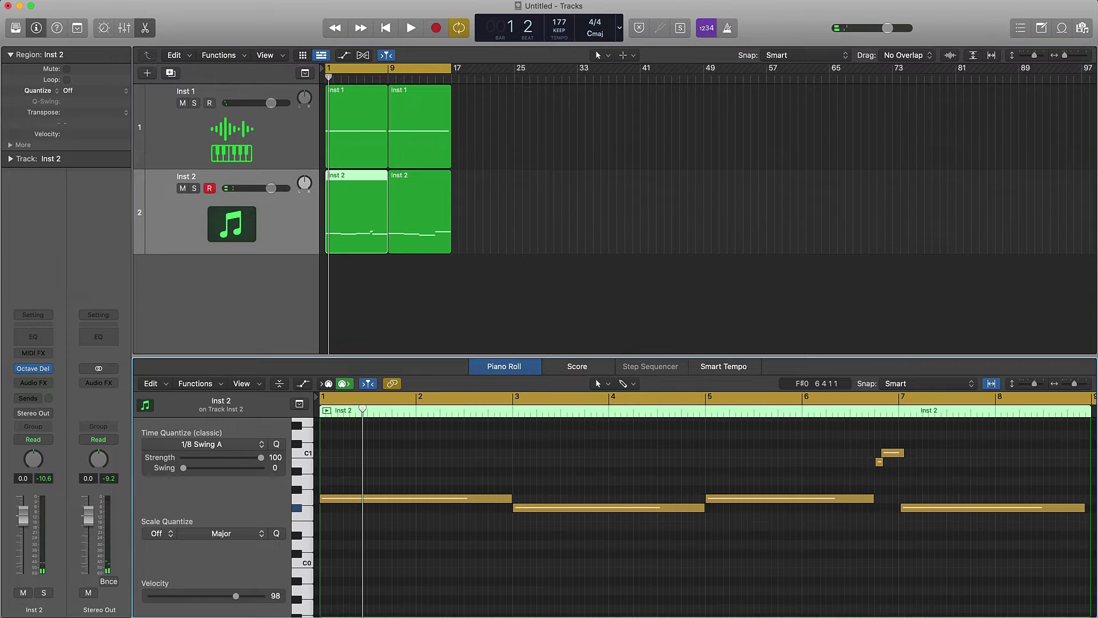
{"action": "left_click_drag", "start_coordinate": [873, 497], "coordinate": [879, 497]}
{"action": "left_click", "coordinate": [884, 524]}
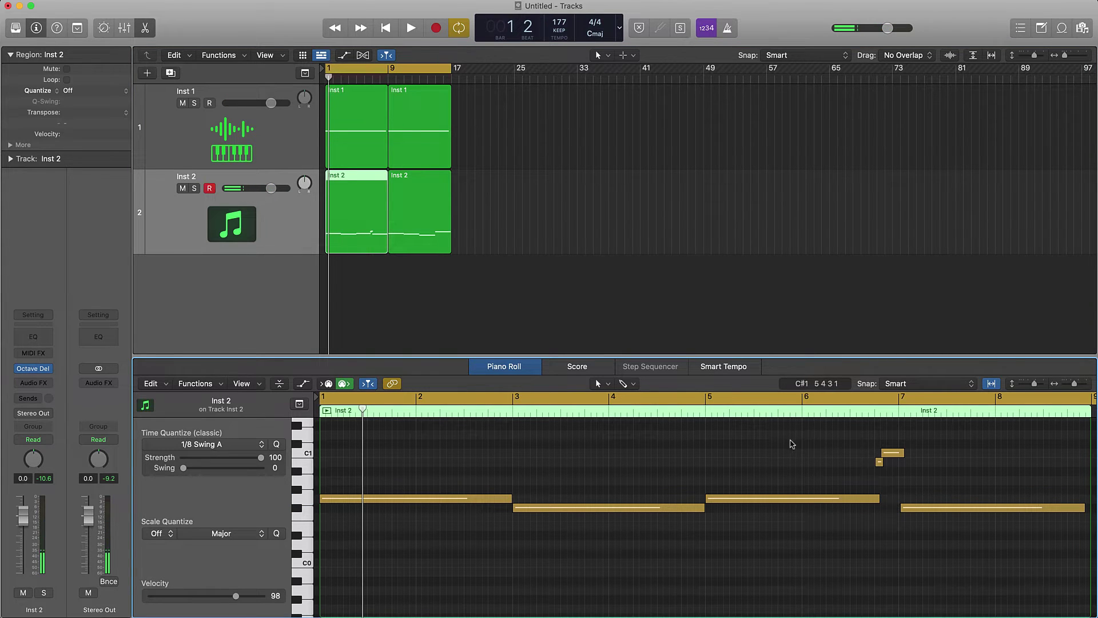
Join the two Inst 2 regions into one and the two Inst 1 regions into one, each spanning bars 1–17.
{"action": "left_click", "coordinate": [461, 287]}
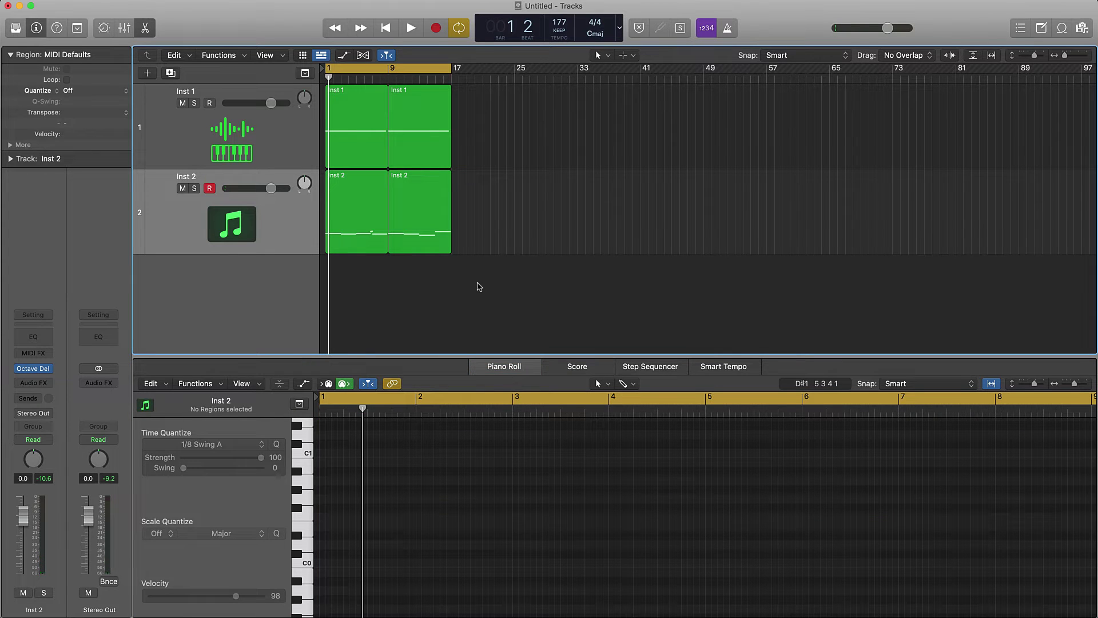
{"action": "left_click_drag", "start_coordinate": [477, 284], "coordinate": [354, 226]}
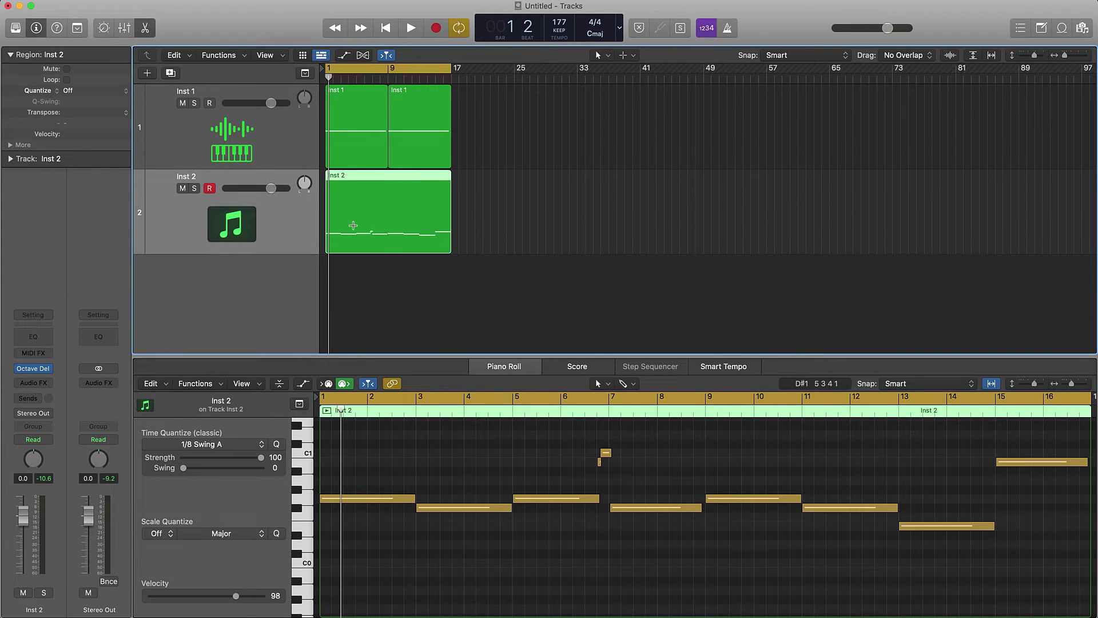
{"action": "left_click_drag", "start_coordinate": [514, 161], "coordinate": [366, 122]}
{"action": "key", "text": "super+j"}
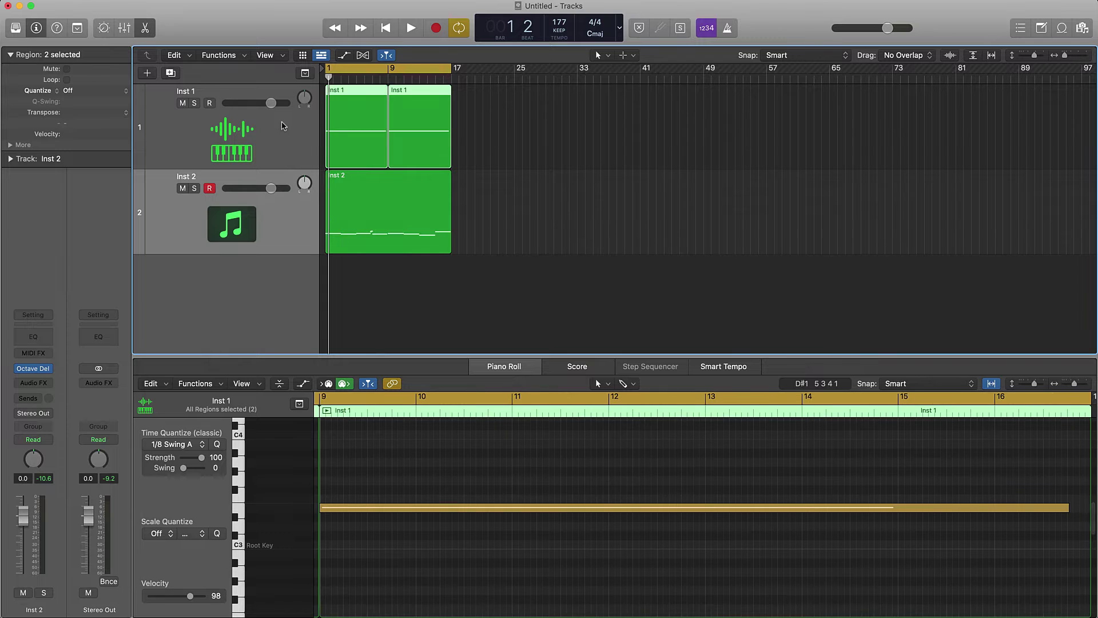
{"action": "left_click", "coordinate": [497, 222]}
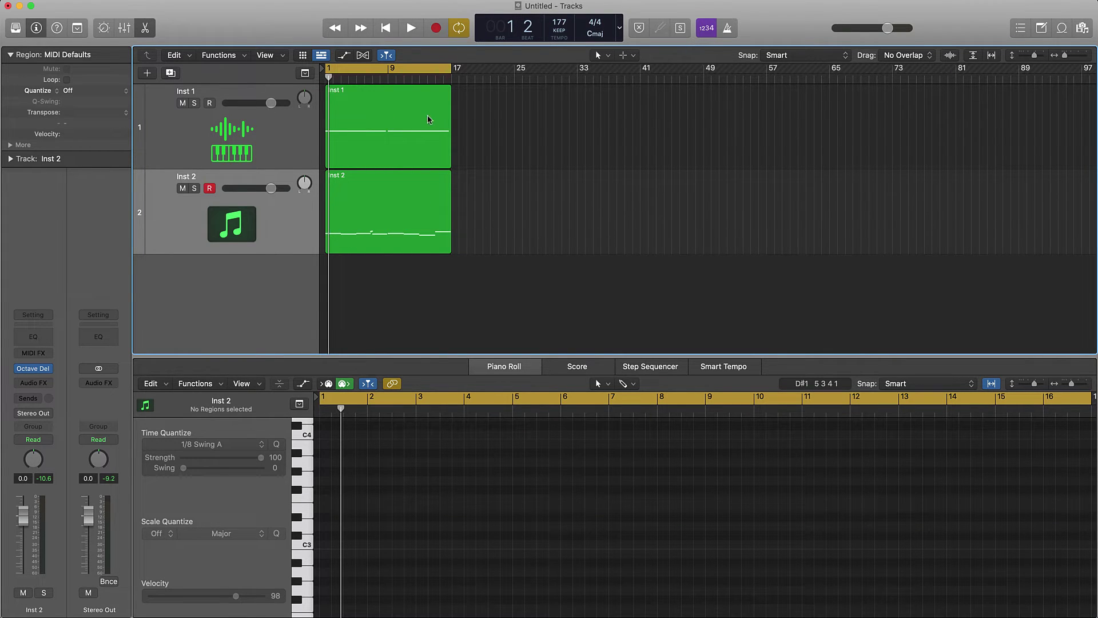
Rename the Inst 1 track Vox and the Inst 2 track Bass, and name both regions after their tracks.
{"action": "double_click", "coordinate": [197, 91]}
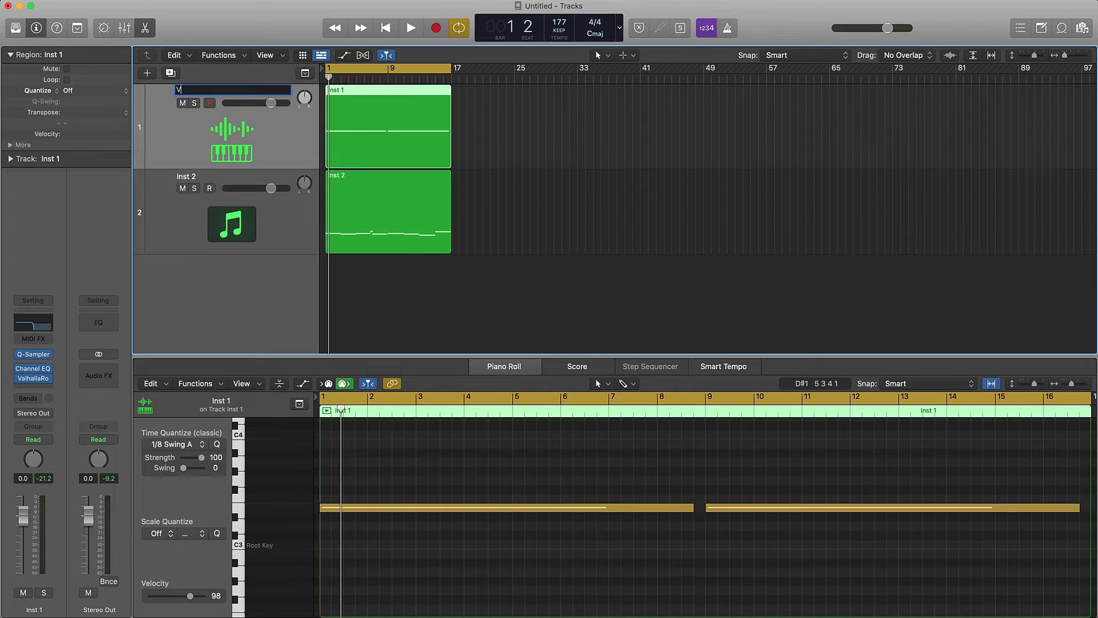
{"action": "key", "text": "Return"}
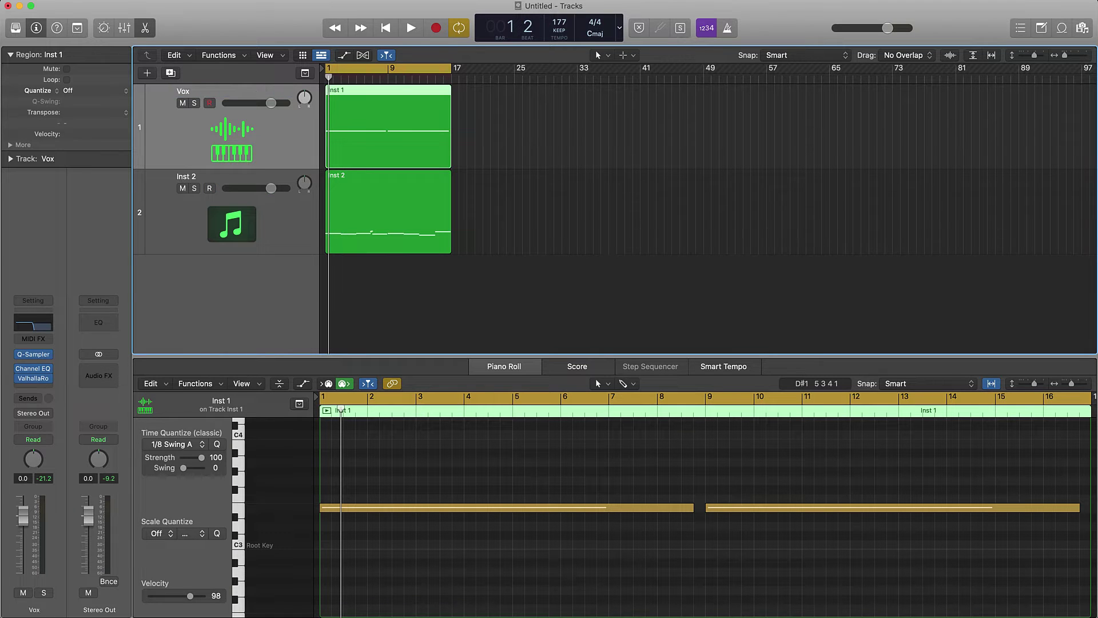
{"action": "double_click", "coordinate": [190, 175]}
{"action": "type", "text": "Bass"}
{"action": "key", "text": "Return"}
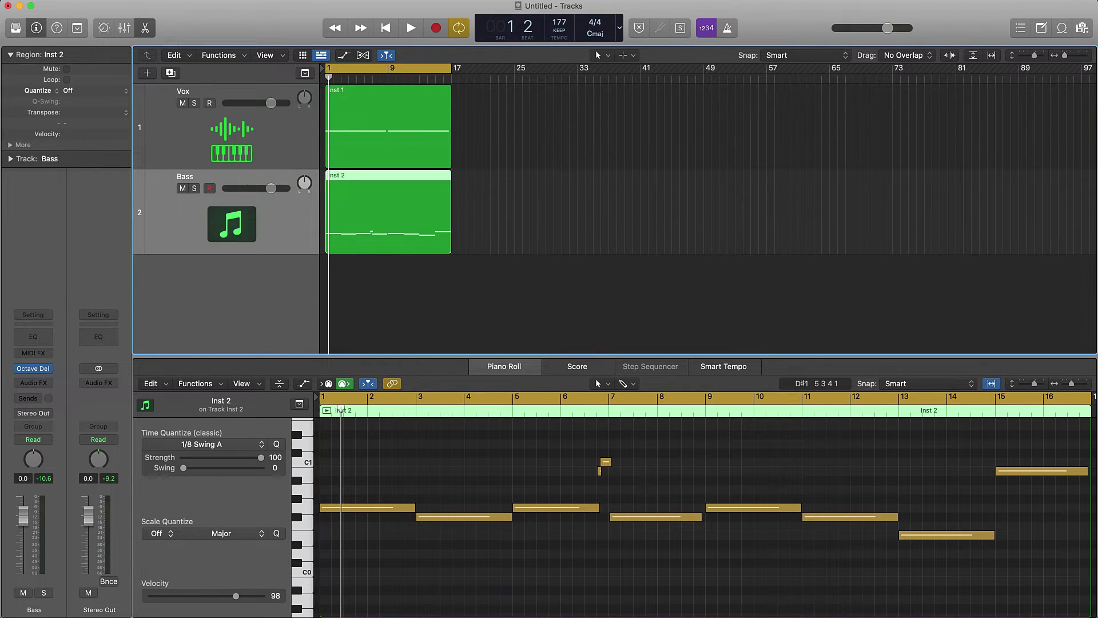
{"action": "left_click", "coordinate": [596, 276]}
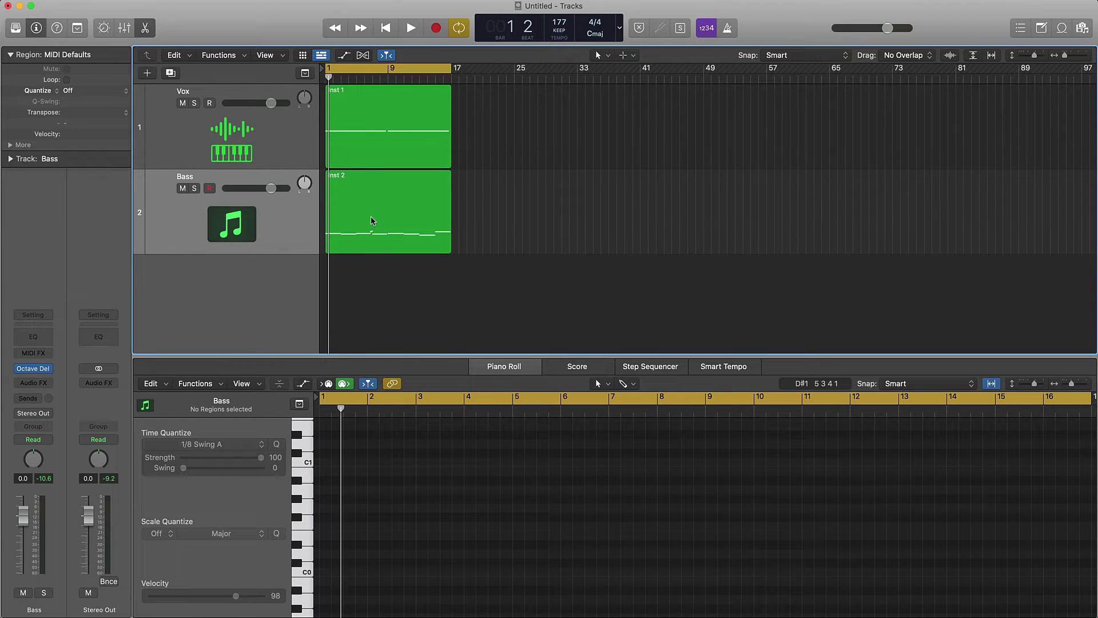
{"action": "key", "text": "super+a"}
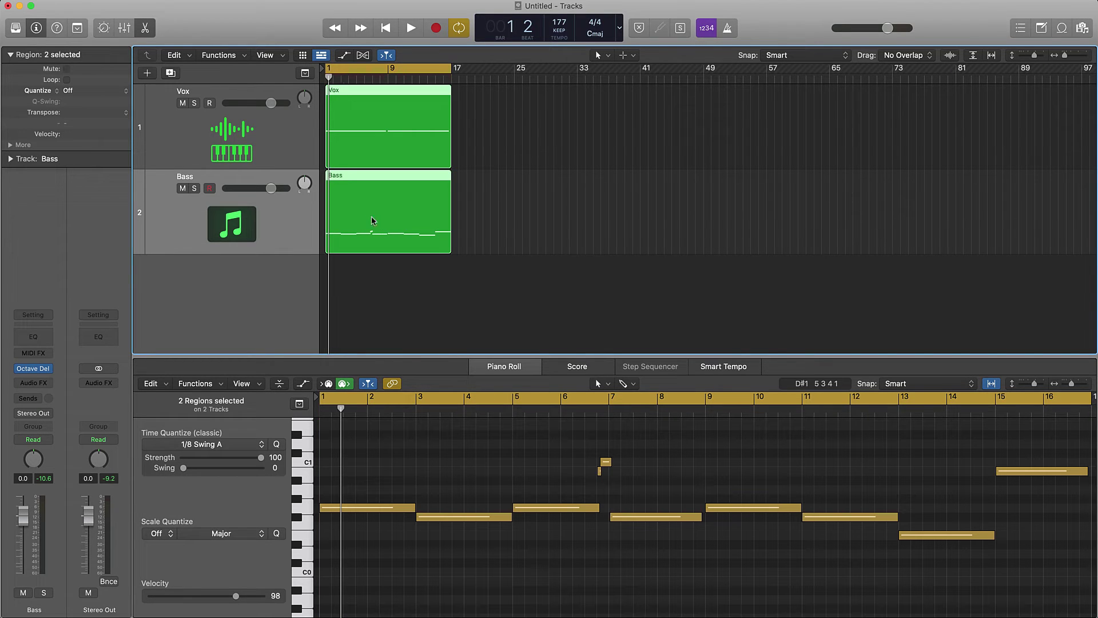
Create a new software instrument track using Quick Sampler in stereo and move its plug-in window clear of the track list.
{"action": "left_click", "coordinate": [690, 251]}
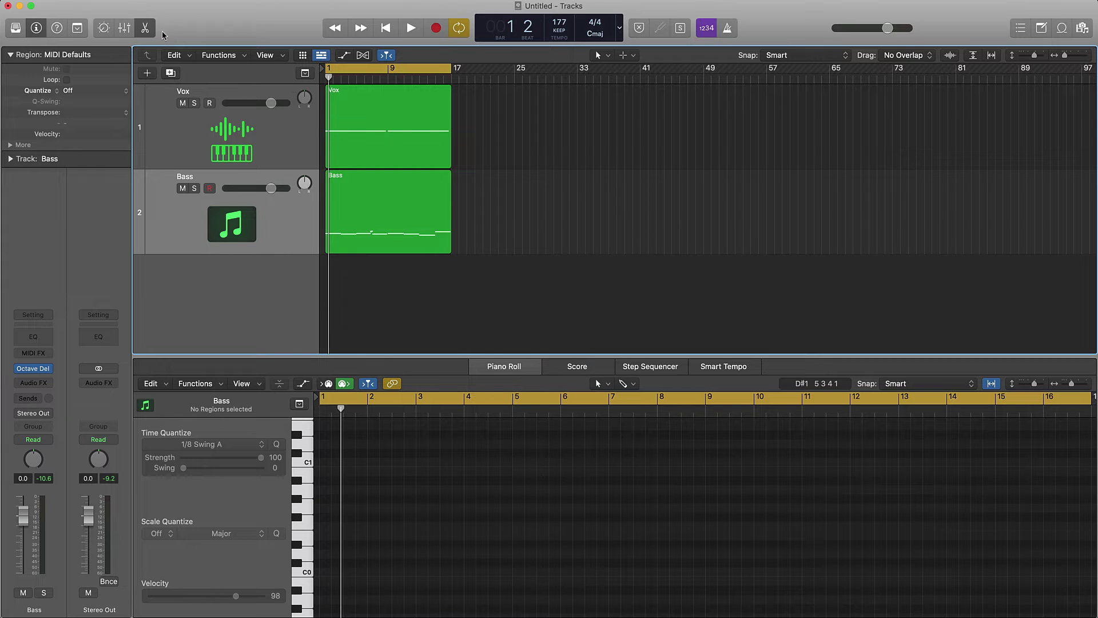
{"action": "left_click", "coordinate": [147, 73]}
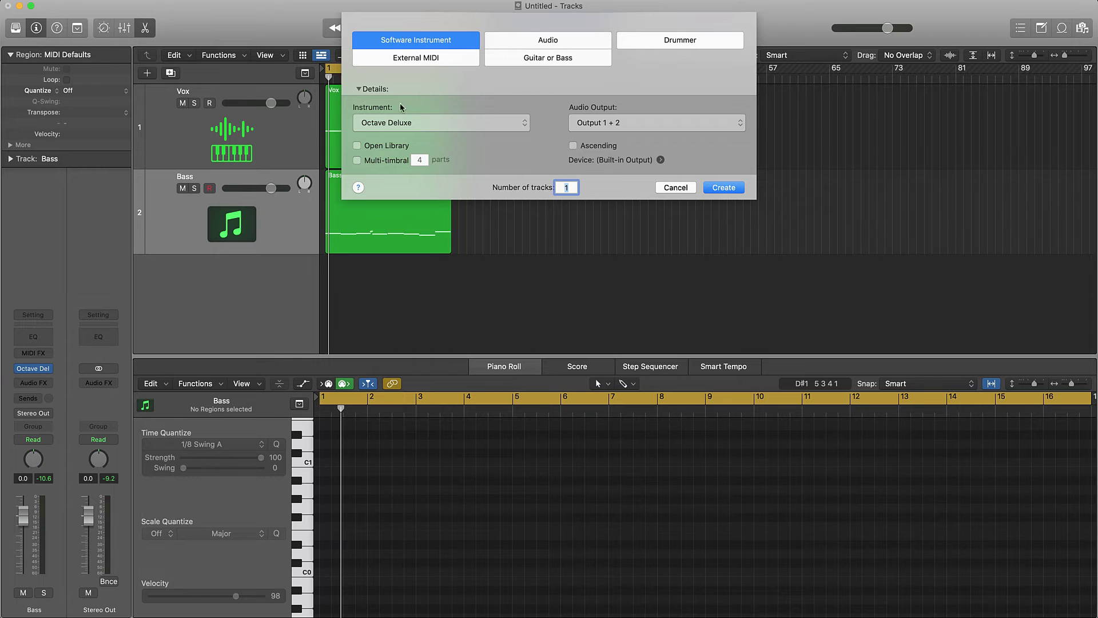
{"action": "left_click", "coordinate": [402, 123]}
{"action": "mouse_move", "coordinate": [432, 308]}
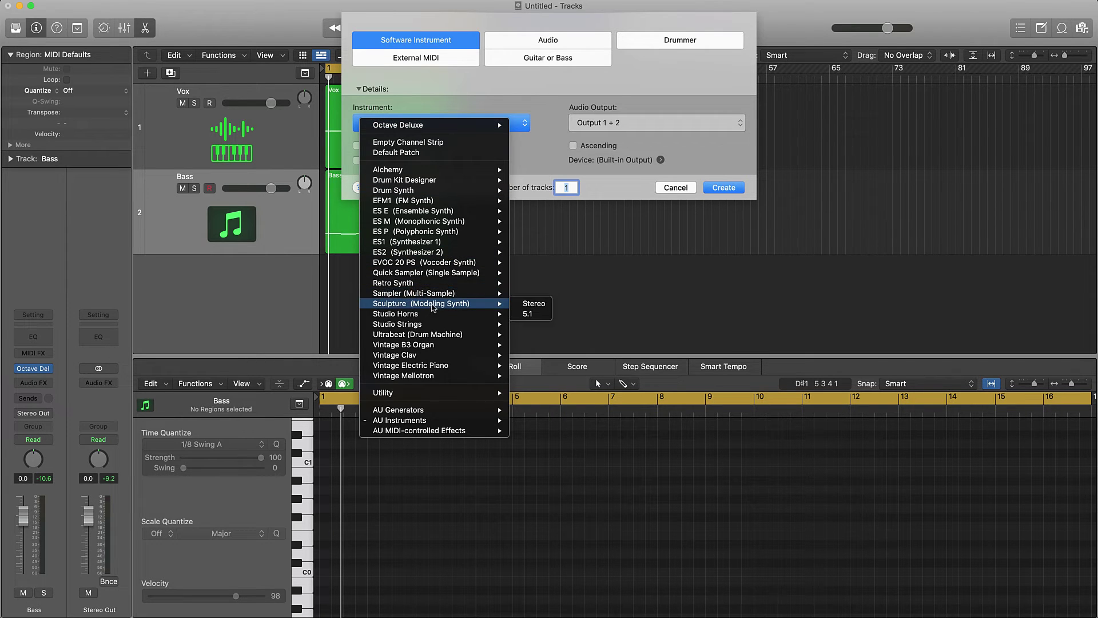
{"action": "mouse_move", "coordinate": [451, 273]}
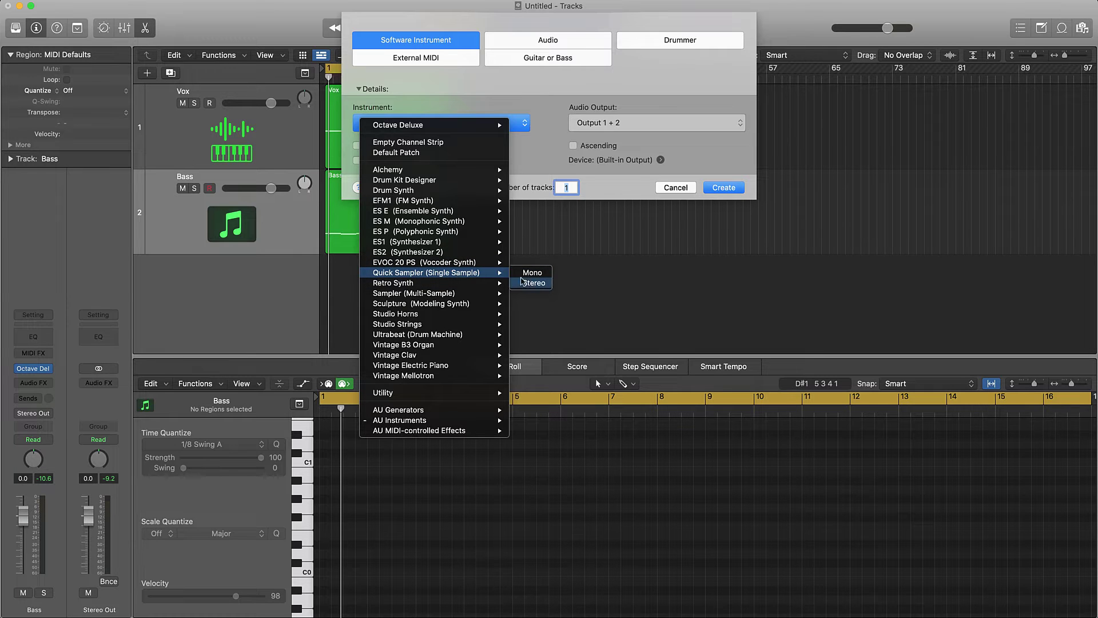
{"action": "left_click", "coordinate": [534, 282]}
{"action": "left_click", "coordinate": [723, 188]}
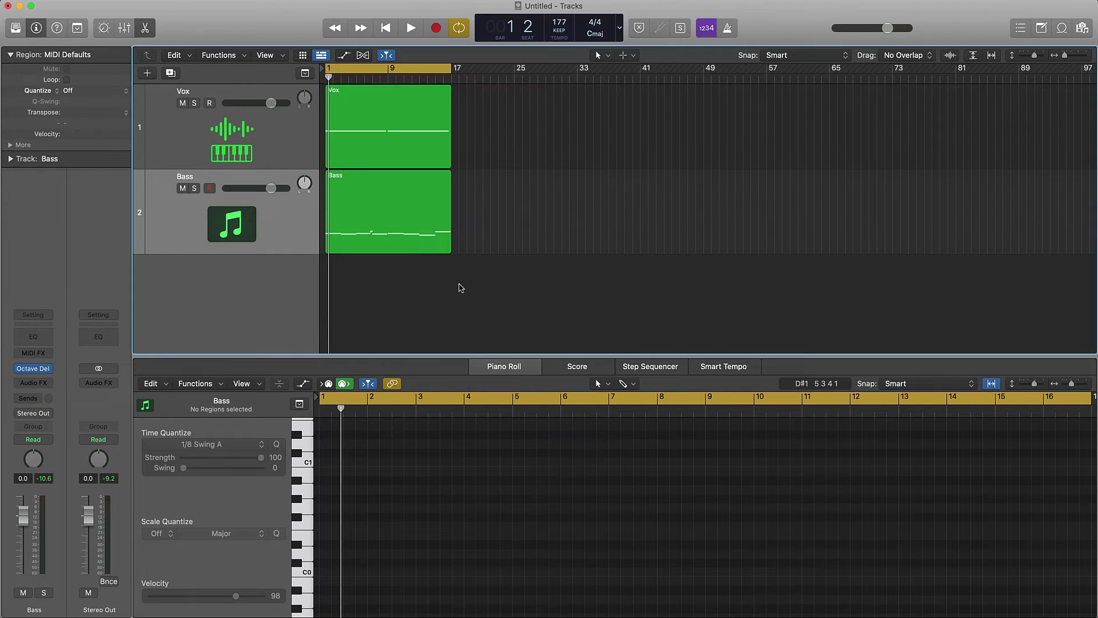
{"action": "left_click_drag", "start_coordinate": [615, 148], "coordinate": [820, 9]}
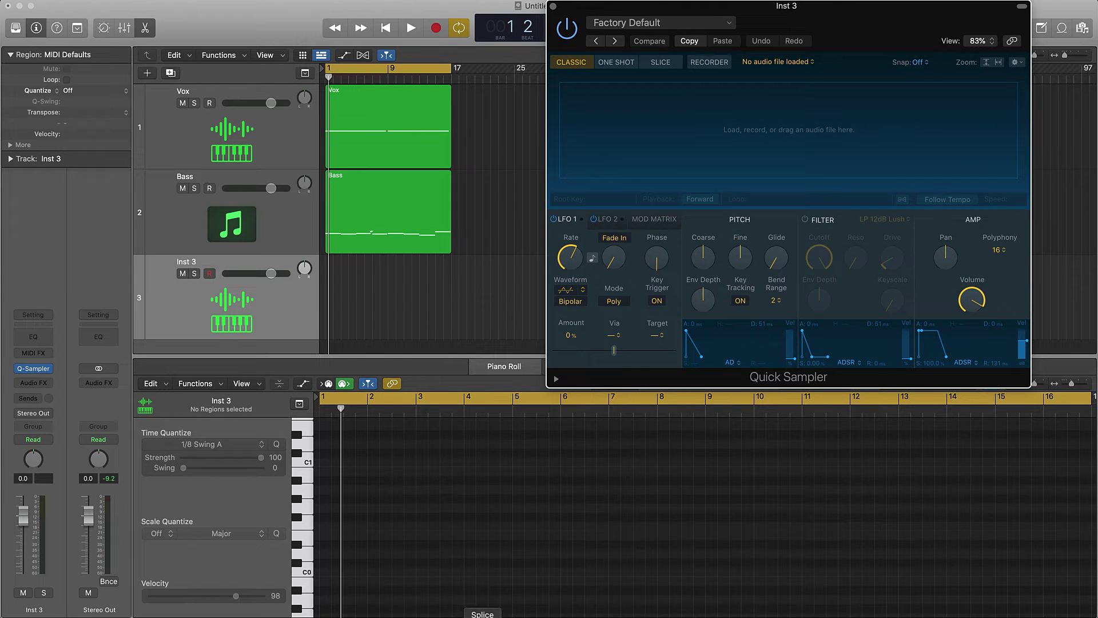
Switch to Splice, clear the harmony tag and old search, search the samples for hip hop and filter by snares.
{"action": "left_click", "coordinate": [482, 615]}
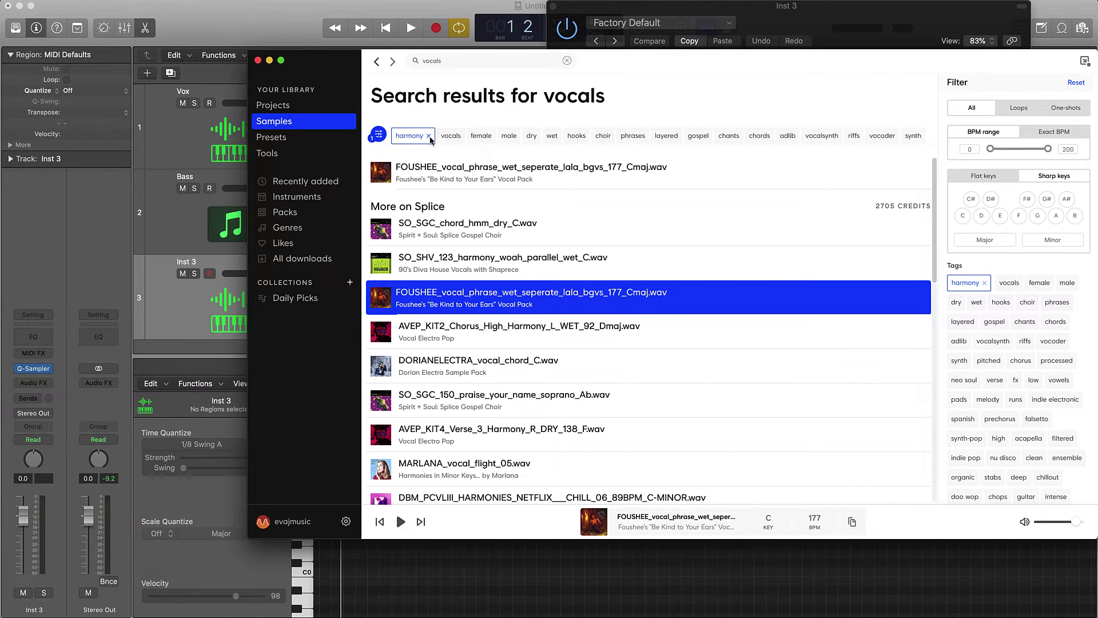
{"action": "left_click", "coordinate": [428, 135]}
{"action": "left_click", "coordinate": [567, 60]}
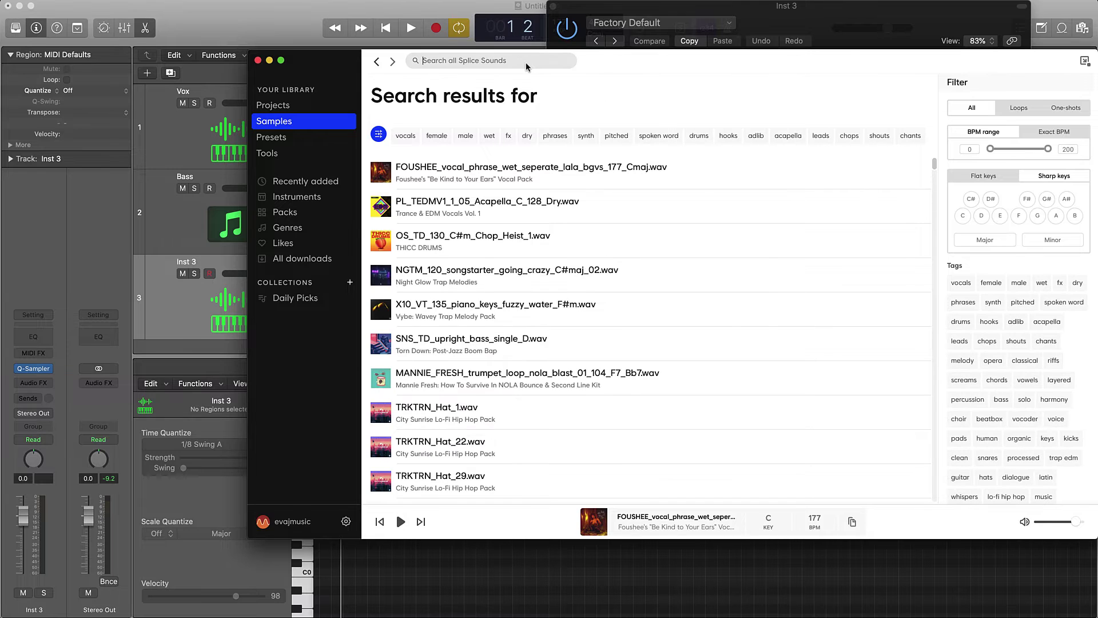
{"action": "type", "text": "hip"}
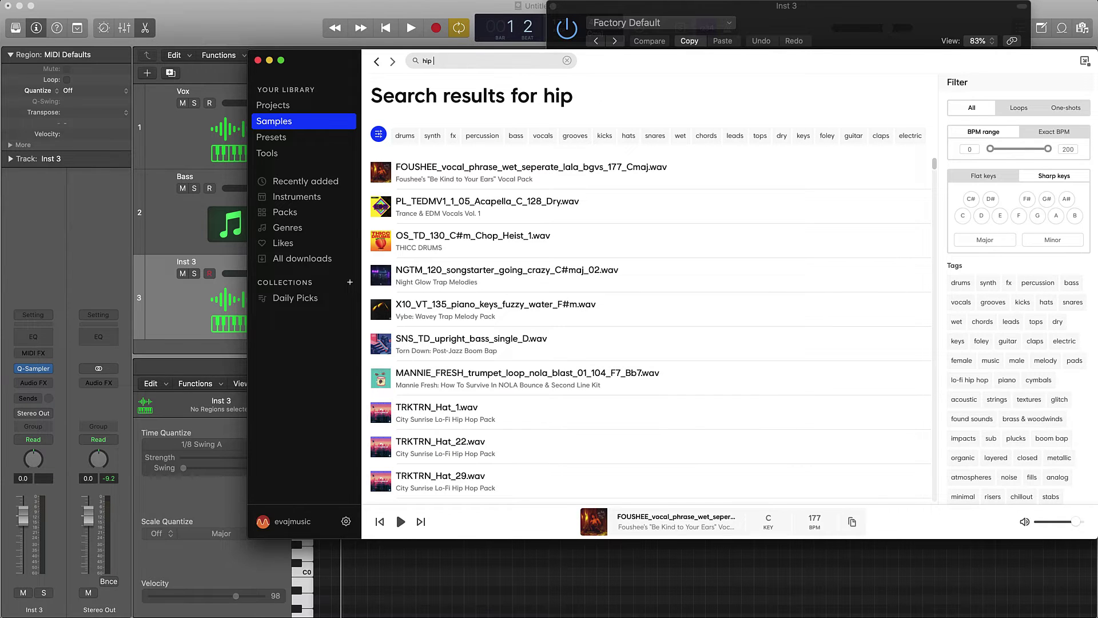
{"action": "type", "text": " hop"}
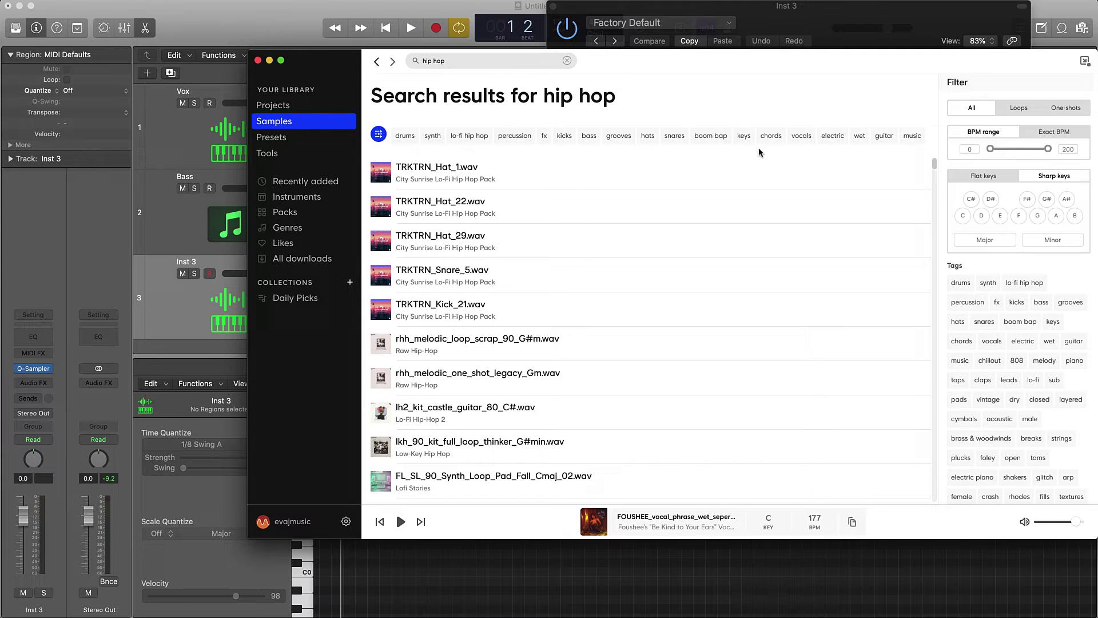
{"action": "left_click", "coordinate": [675, 136]}
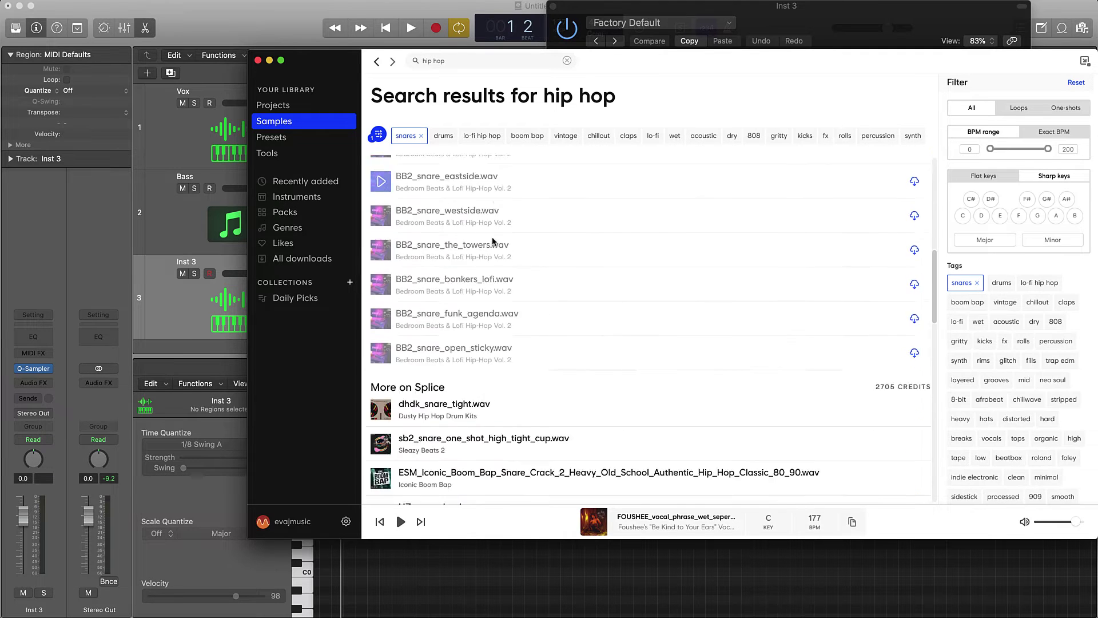
Audition the snare samples in the results one after another, from ABJP2_Jon_Casey_Squeel_Pop_Snare.wav through JPGC_slap_digi_v2.wav.
{"action": "left_click", "coordinate": [377, 239]}
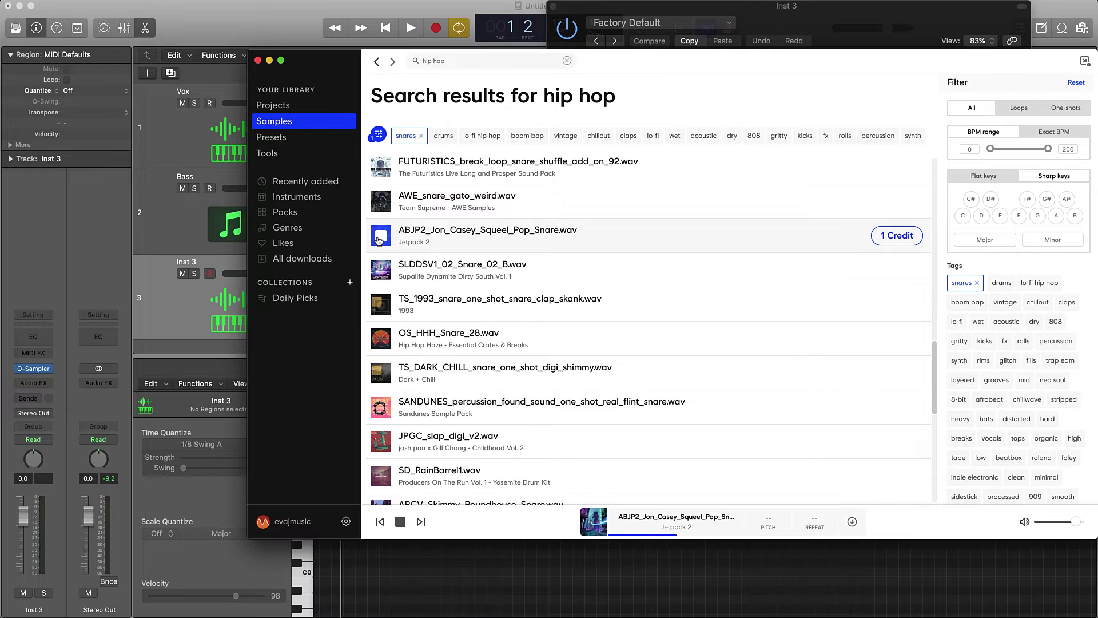
{"action": "left_click", "coordinate": [381, 270]}
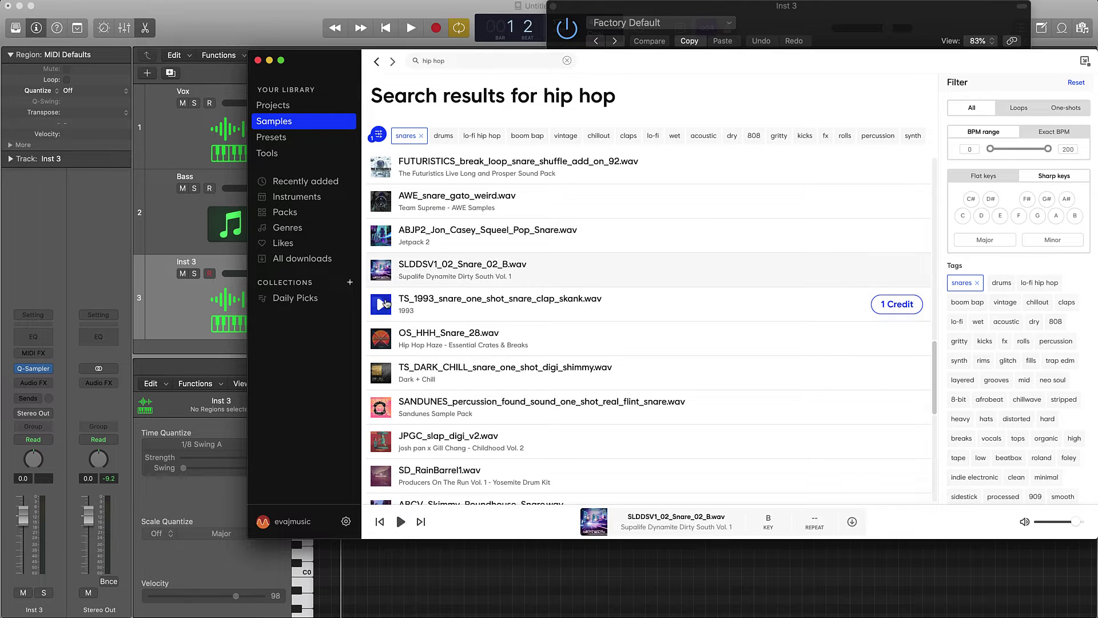
{"action": "left_click", "coordinate": [382, 305]}
{"action": "left_click", "coordinate": [382, 333]}
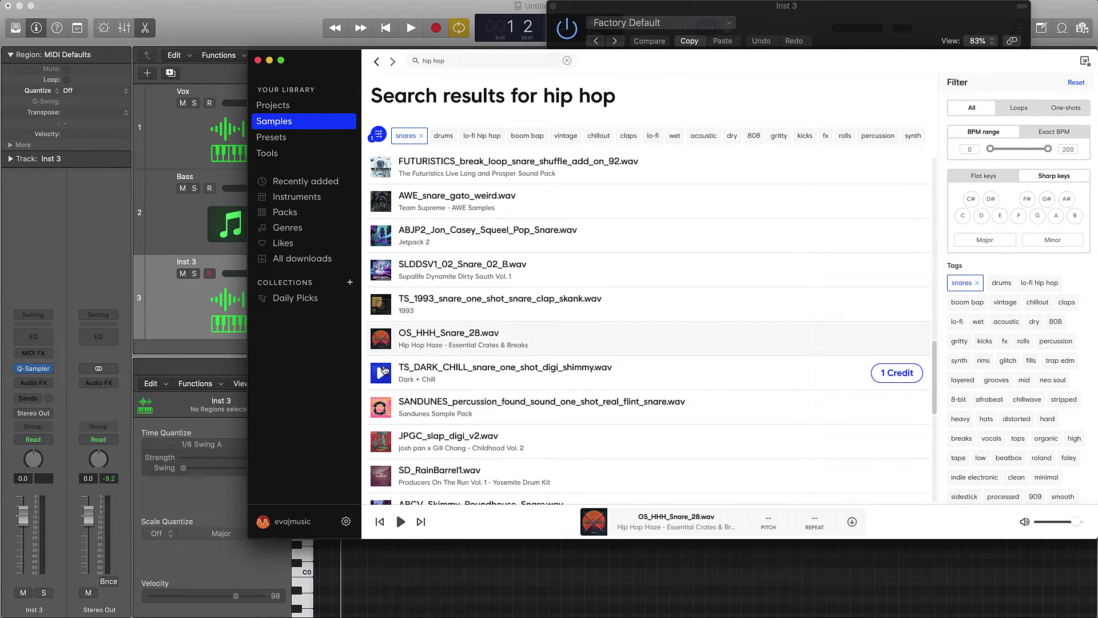
{"action": "left_click", "coordinate": [381, 373]}
{"action": "left_click", "coordinate": [383, 409]}
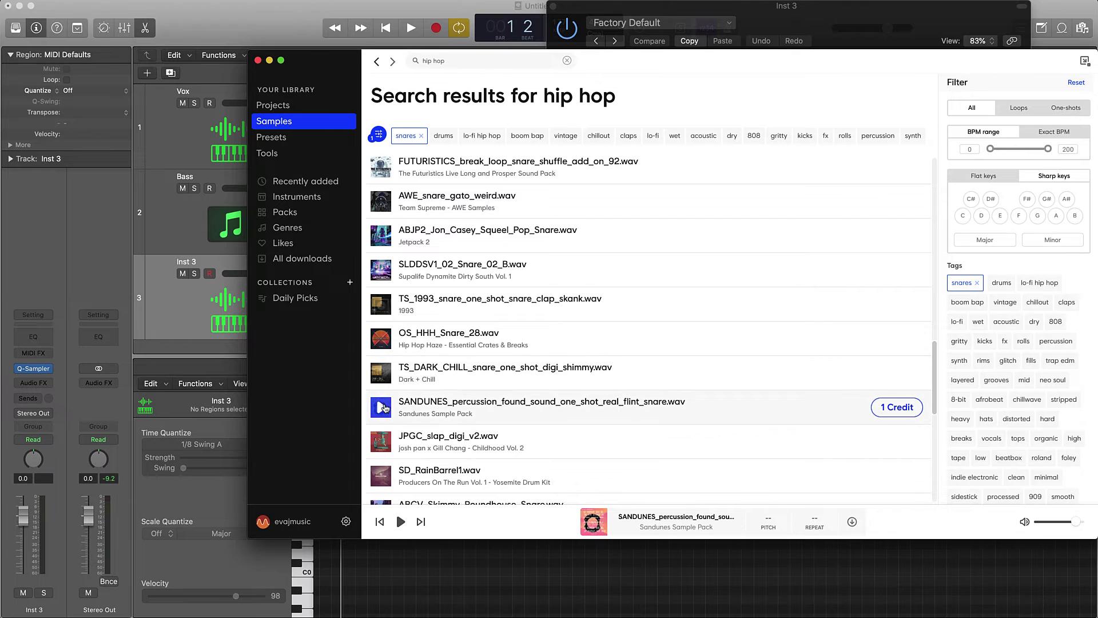
{"action": "left_click", "coordinate": [381, 441]}
{"action": "scroll", "coordinate": [382, 446], "scroll_direction": "down", "scroll_amount": 2}
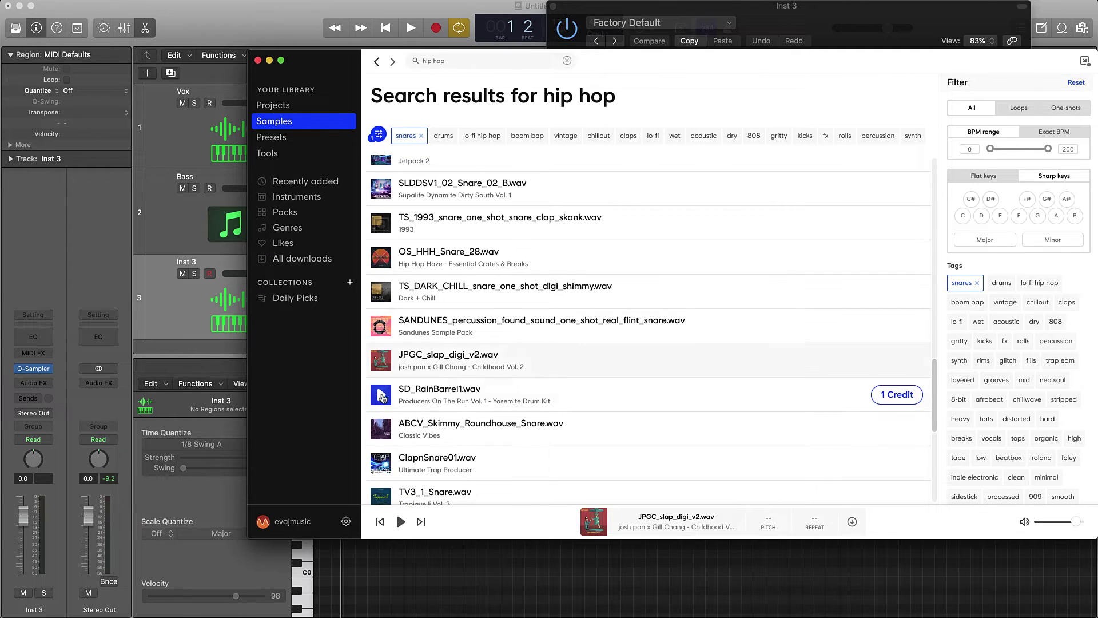
Audition and get SD_RainBarrel1.wav for 1 credit, and load it into the Inst 3 Quick Sampler.
{"action": "left_click", "coordinate": [381, 395]}
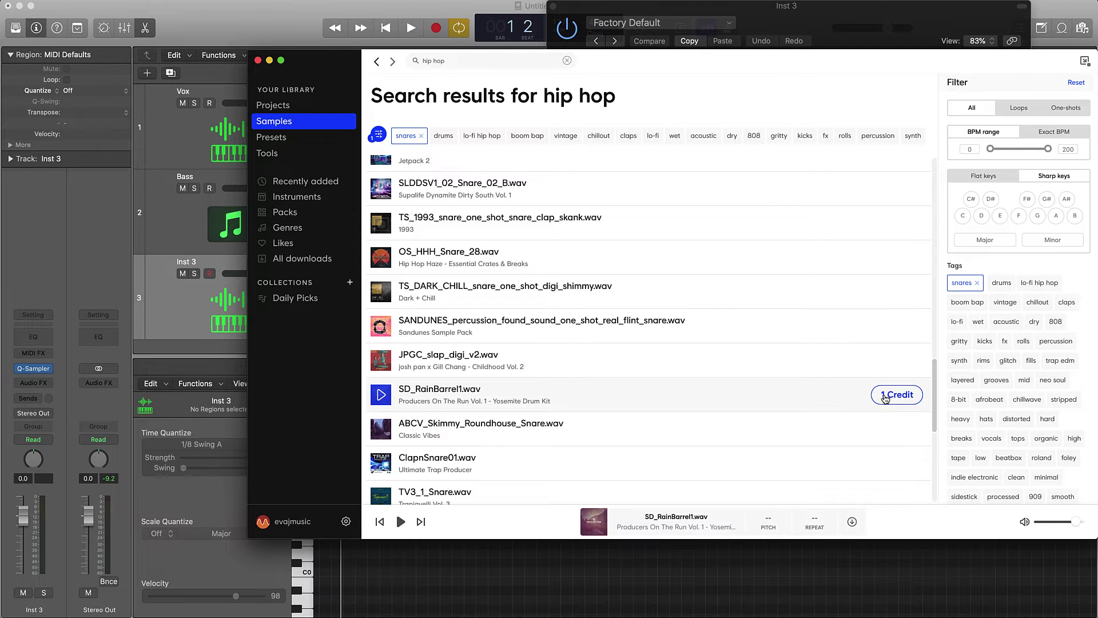
{"action": "left_click", "coordinate": [892, 395]}
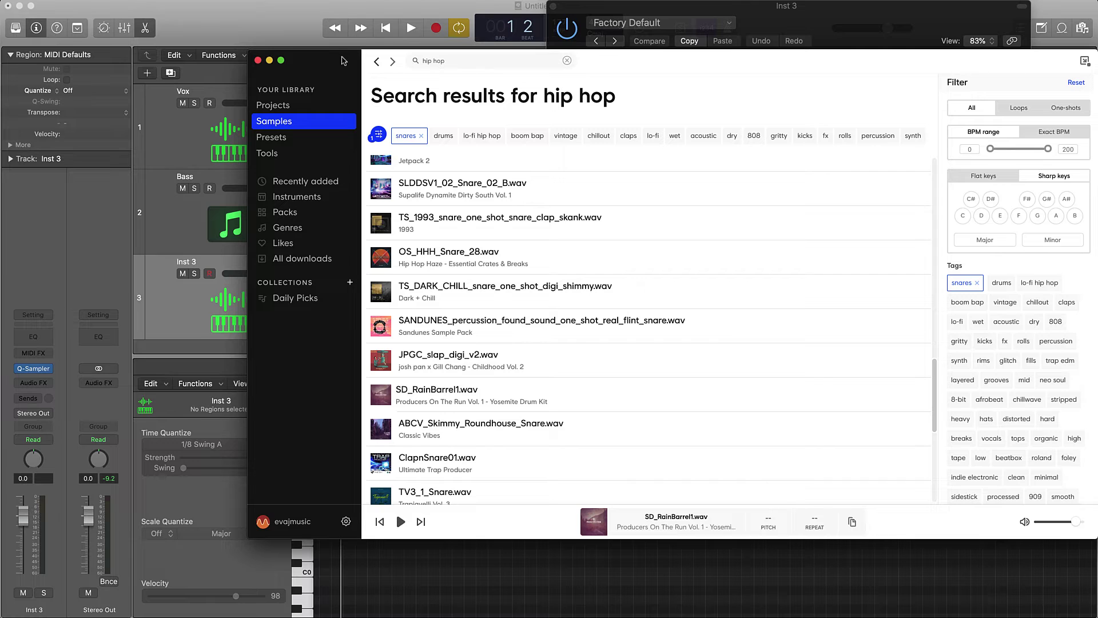
{"action": "left_click_drag", "start_coordinate": [346, 61], "coordinate": [779, 72]}
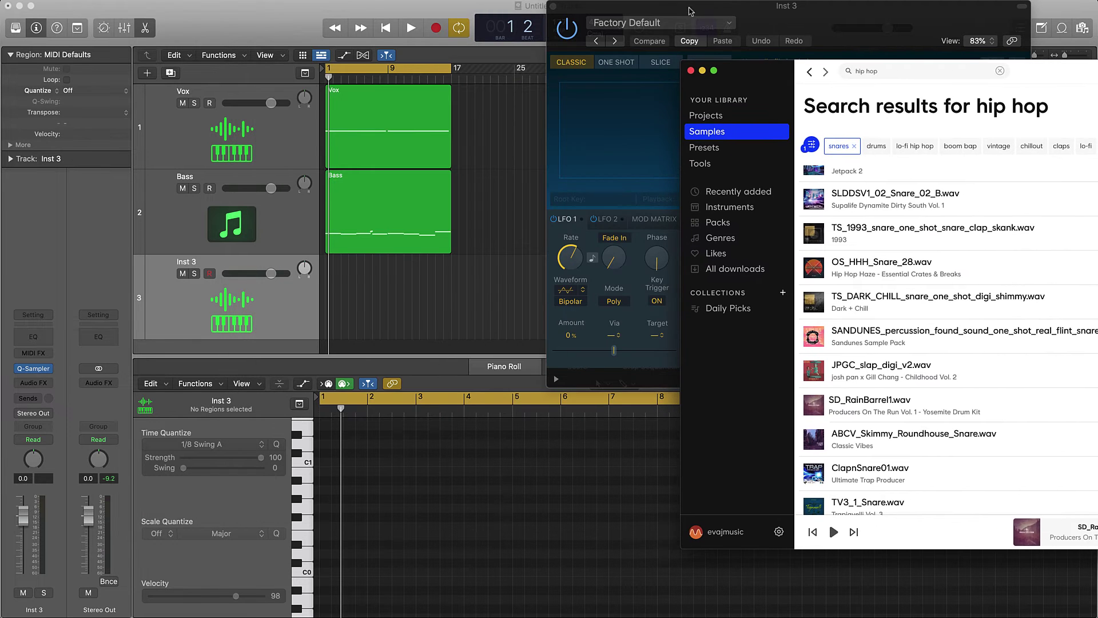
{"action": "left_click_drag", "start_coordinate": [709, 6], "coordinate": [226, 112]}
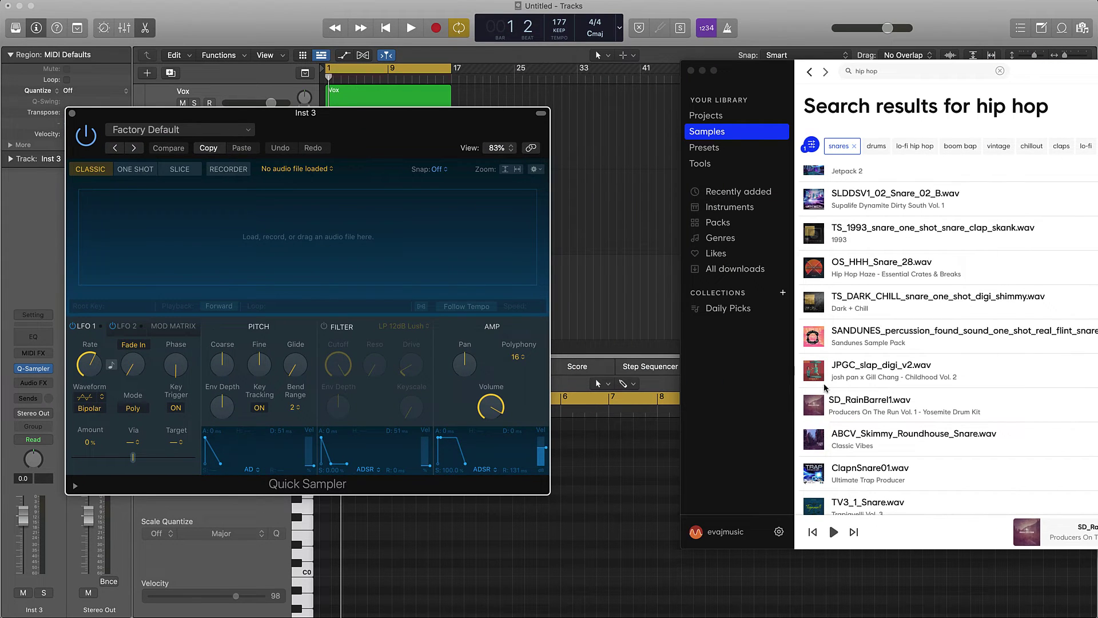
{"action": "left_click", "coordinate": [811, 407]}
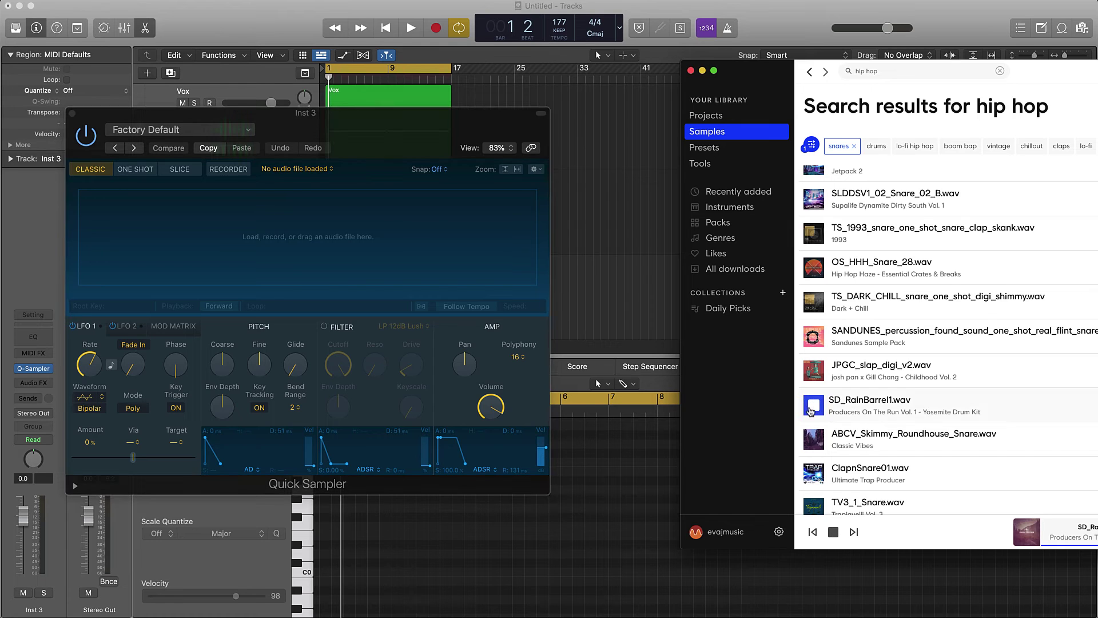
{"action": "left_click_drag", "start_coordinate": [954, 407], "coordinate": [220, 250]}
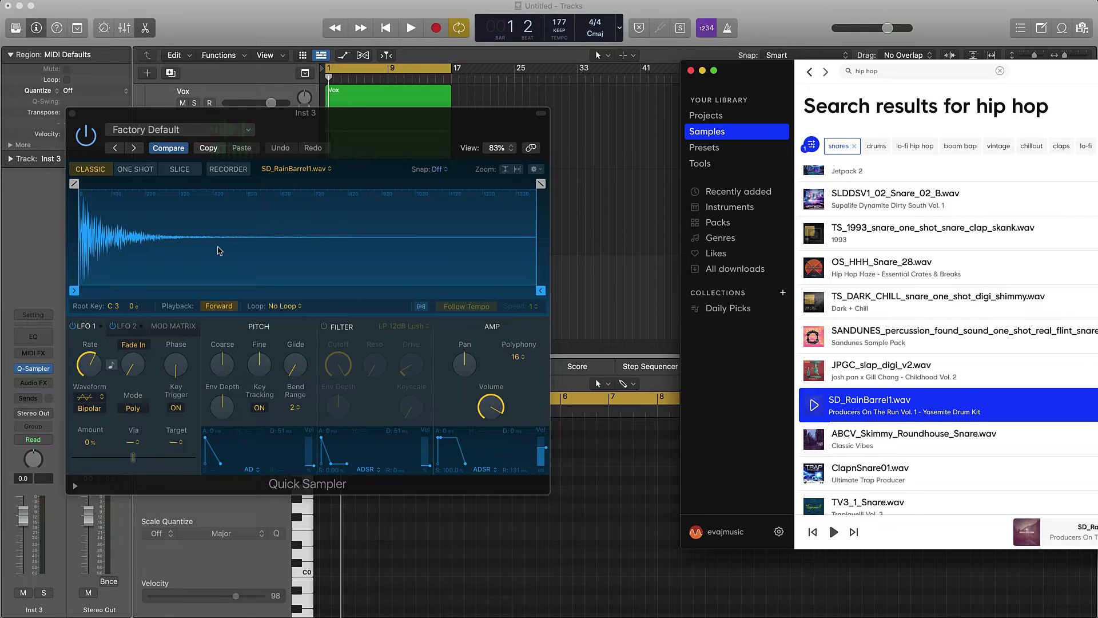
Switch back to Logic Pro, show Musical Typing, raise its octave to C2 and try out the snare sample at C3.
{"action": "left_click", "coordinate": [622, 243]}
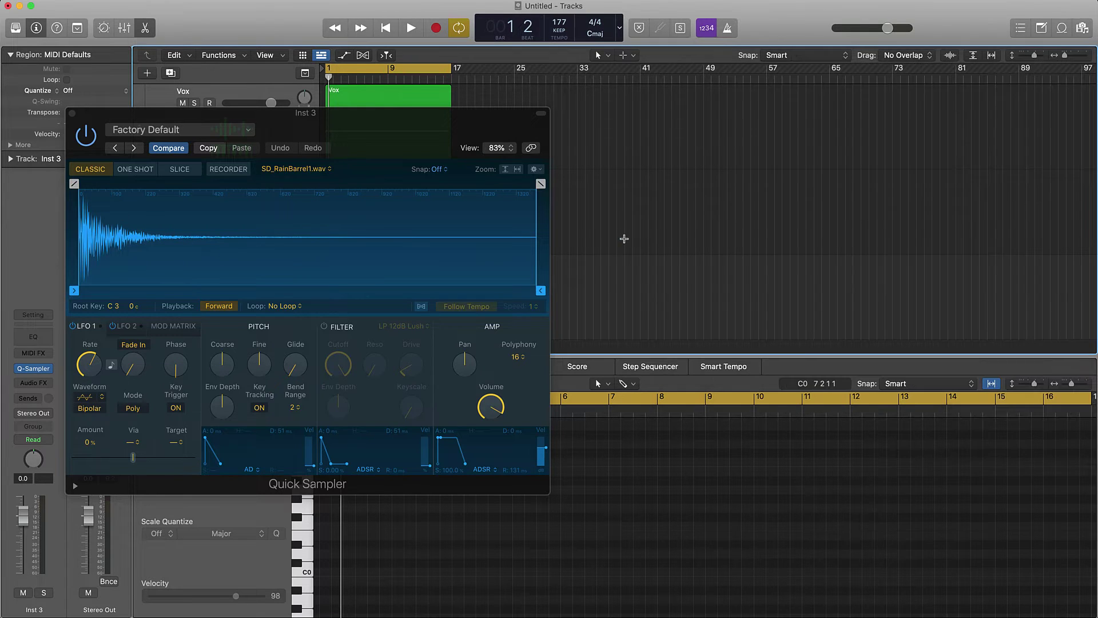
{"action": "key", "text": "super+k"}
{"action": "key", "text": "k"}
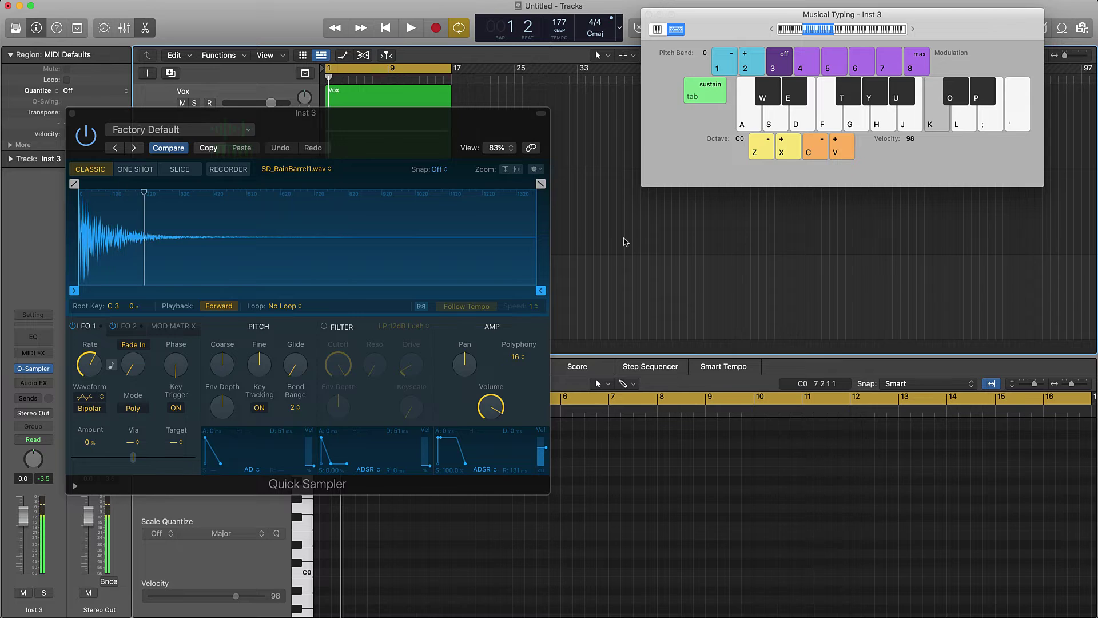
{"action": "key", "text": "x"}
{"action": "key", "text": "x"}
{"action": "key", "text": "k"}
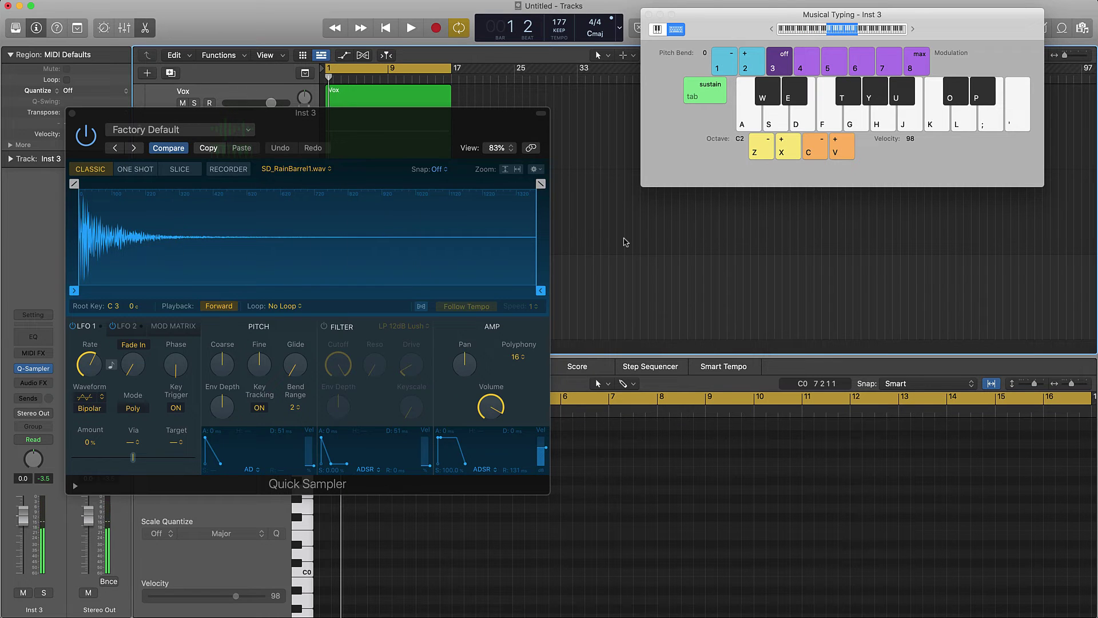
Record C3 snare hits on the Inst 3 track at every even bar from 2 to 14, plus three quick hits in bar 16.
{"action": "key", "text": "r"}
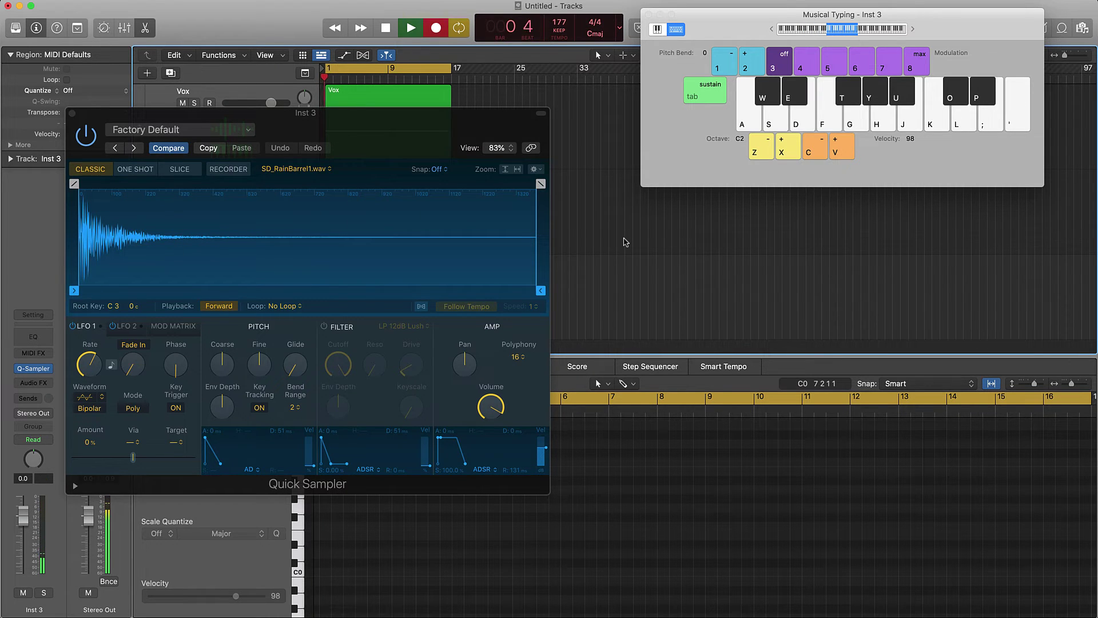
{"action": "key", "text": "k"}
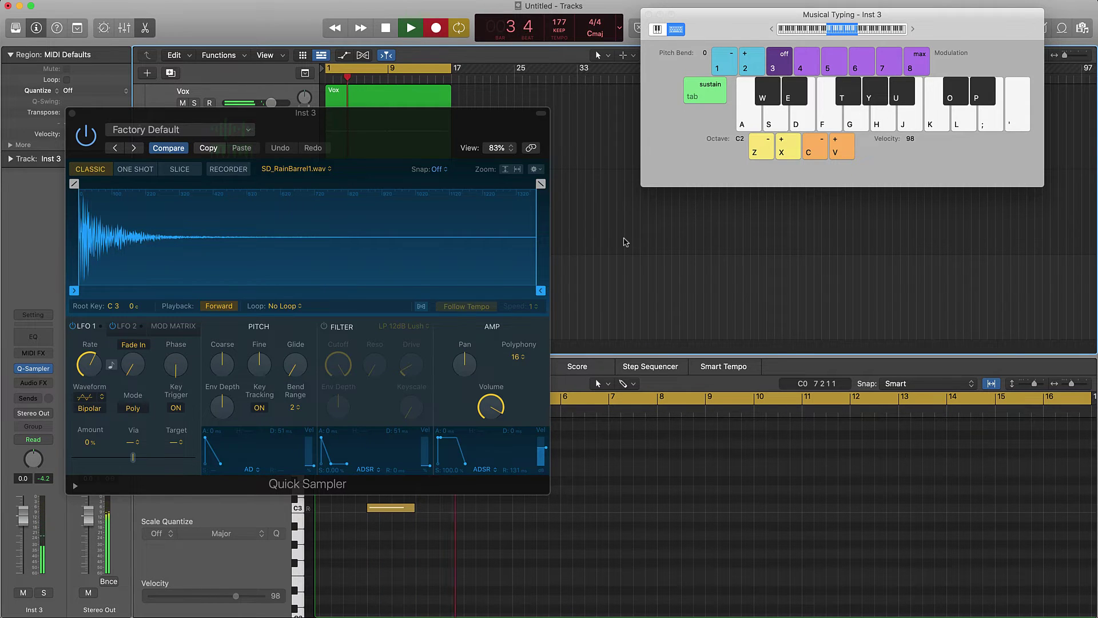
{"action": "key", "text": "k"}
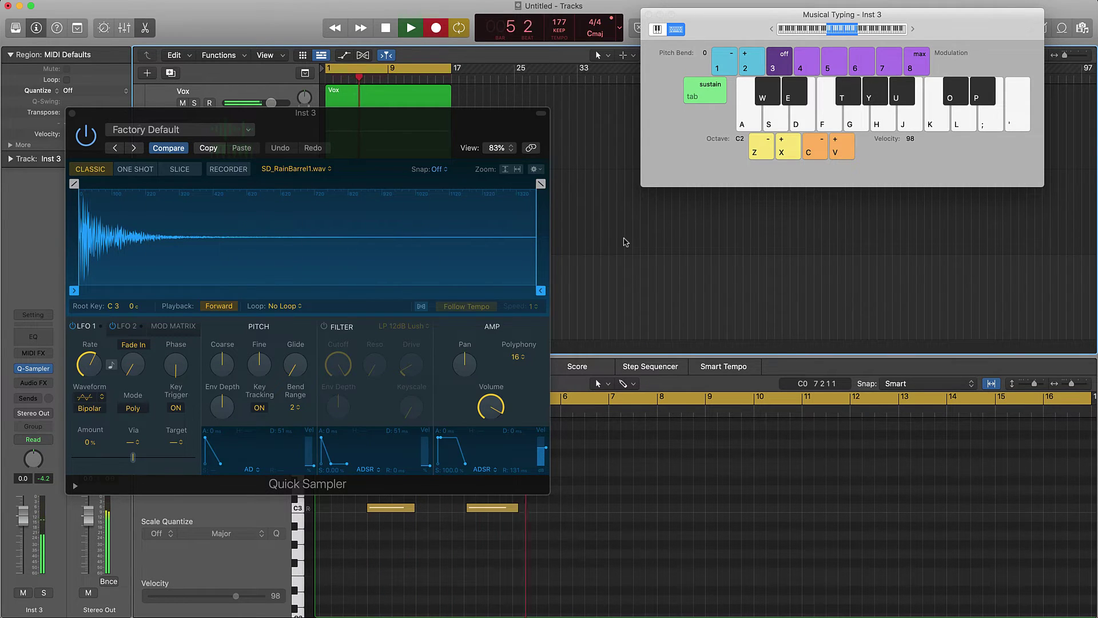
{"action": "key", "text": "k"}
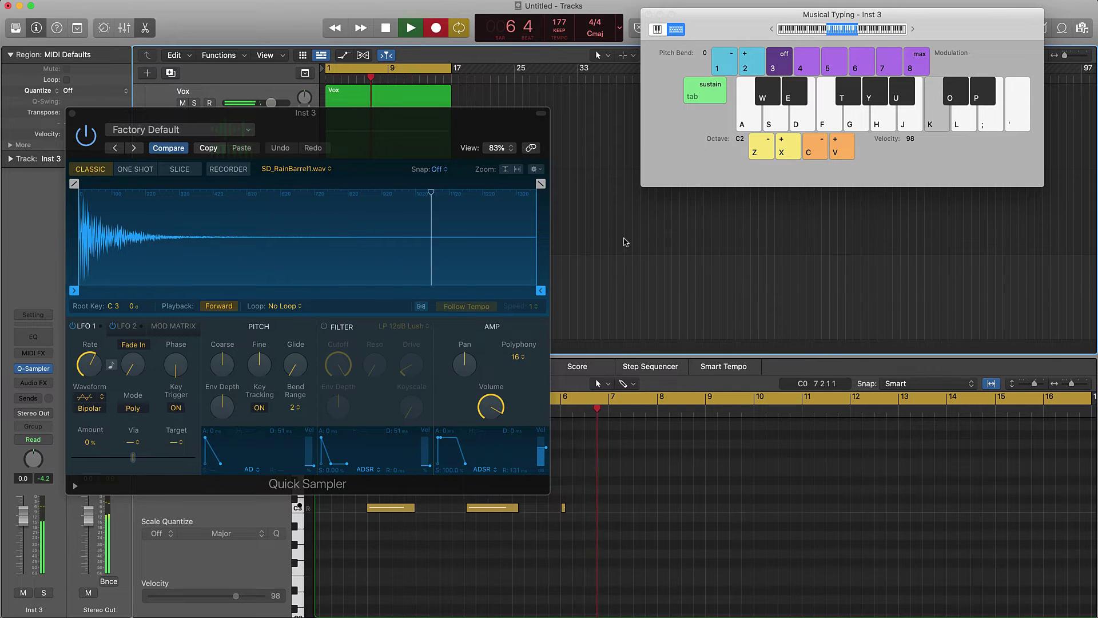
{"action": "key", "text": "k"}
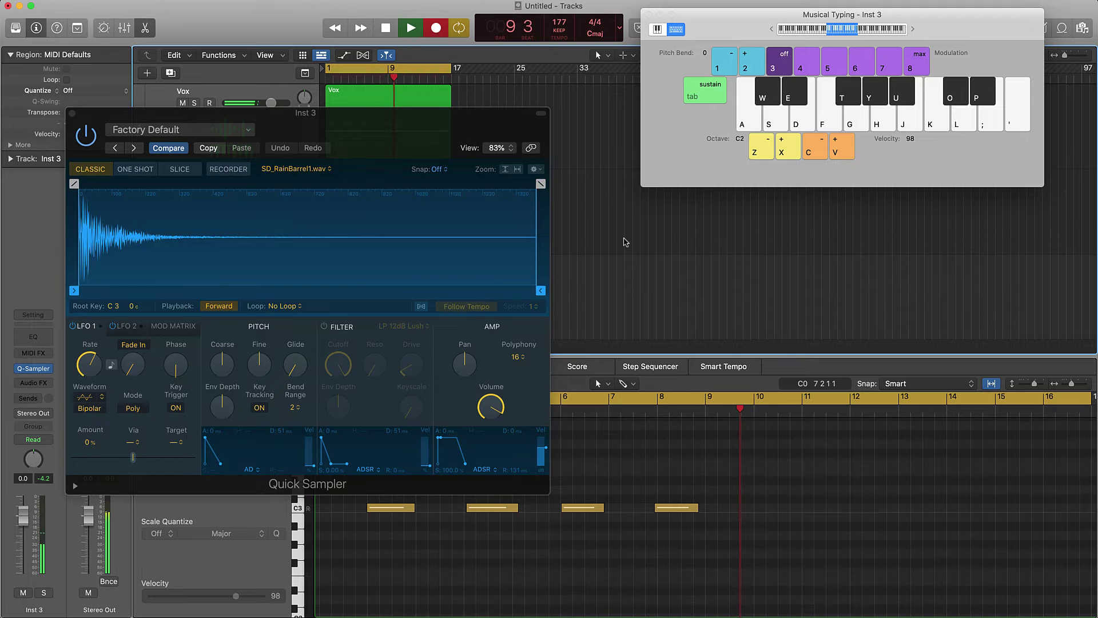
{"action": "key", "text": "k"}
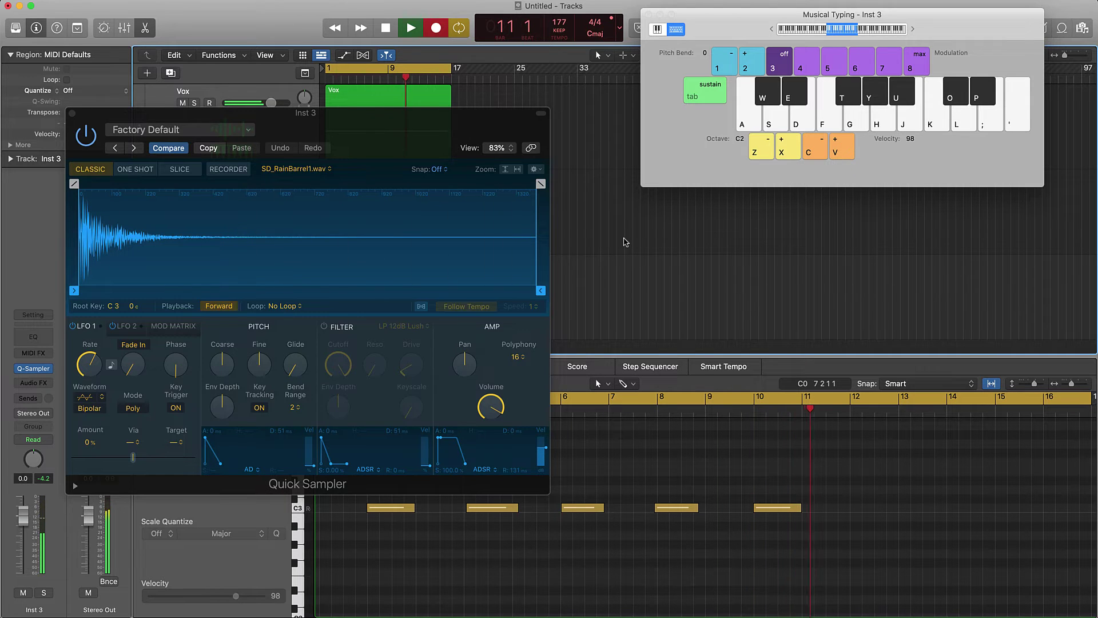
{"action": "key", "text": "k"}
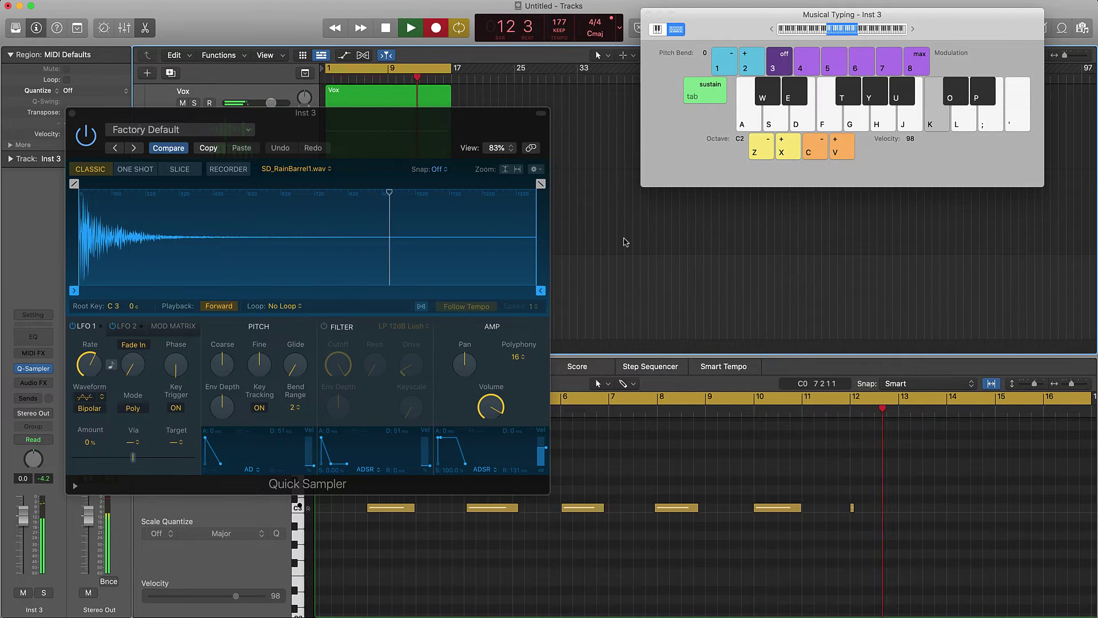
{"action": "key", "text": "k"}
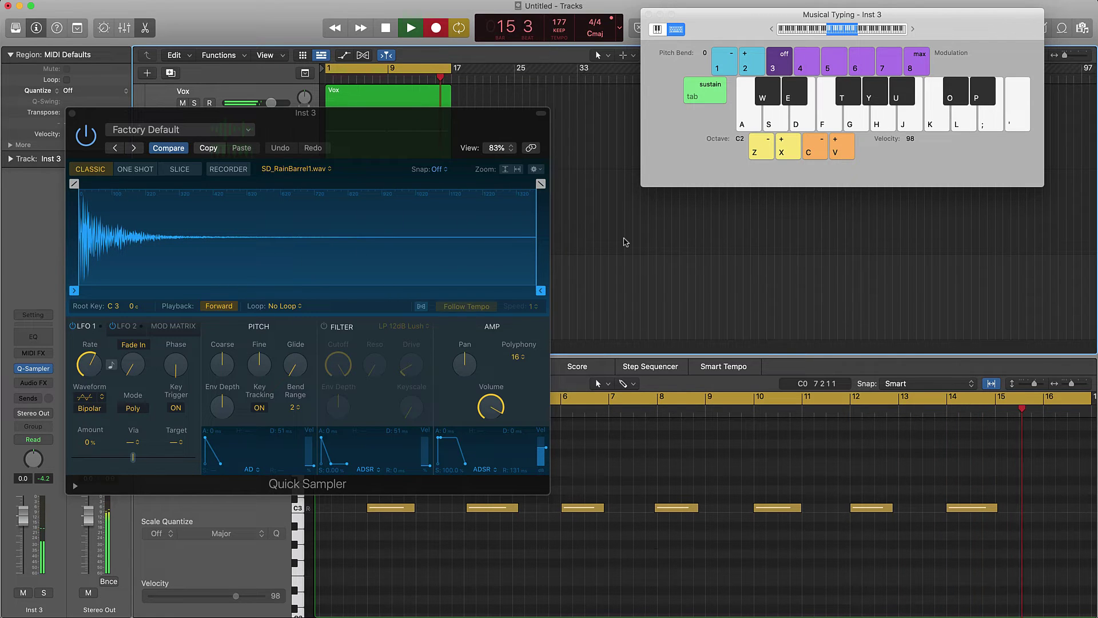
{"action": "key", "text": "k"}
{"action": "key", "text": "k"}
{"action": "key", "text": "k"}
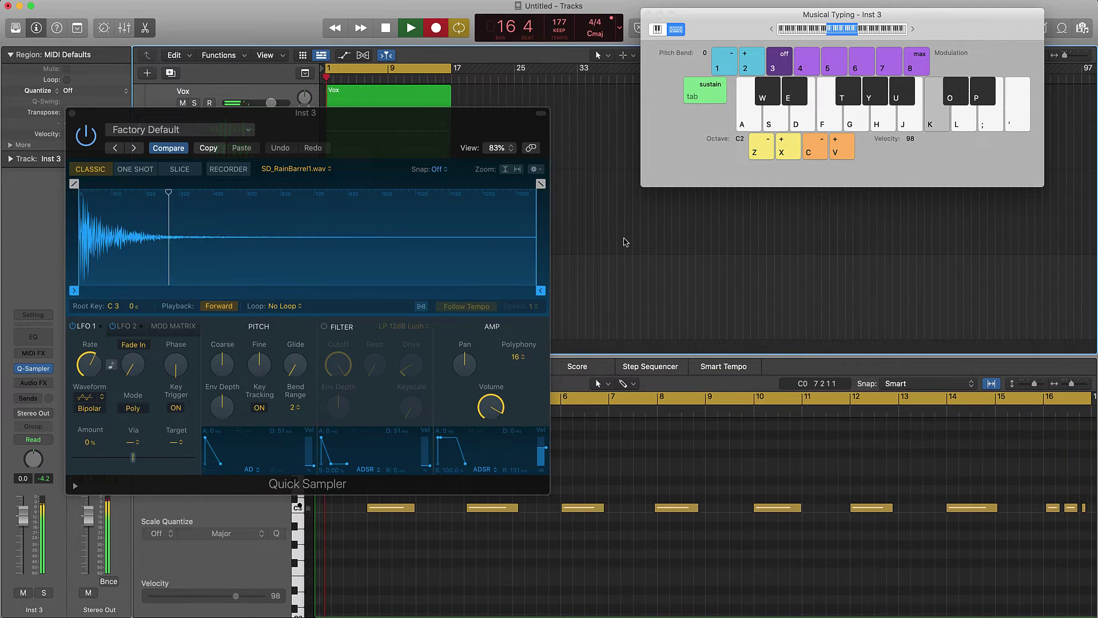
{"action": "key", "text": "space"}
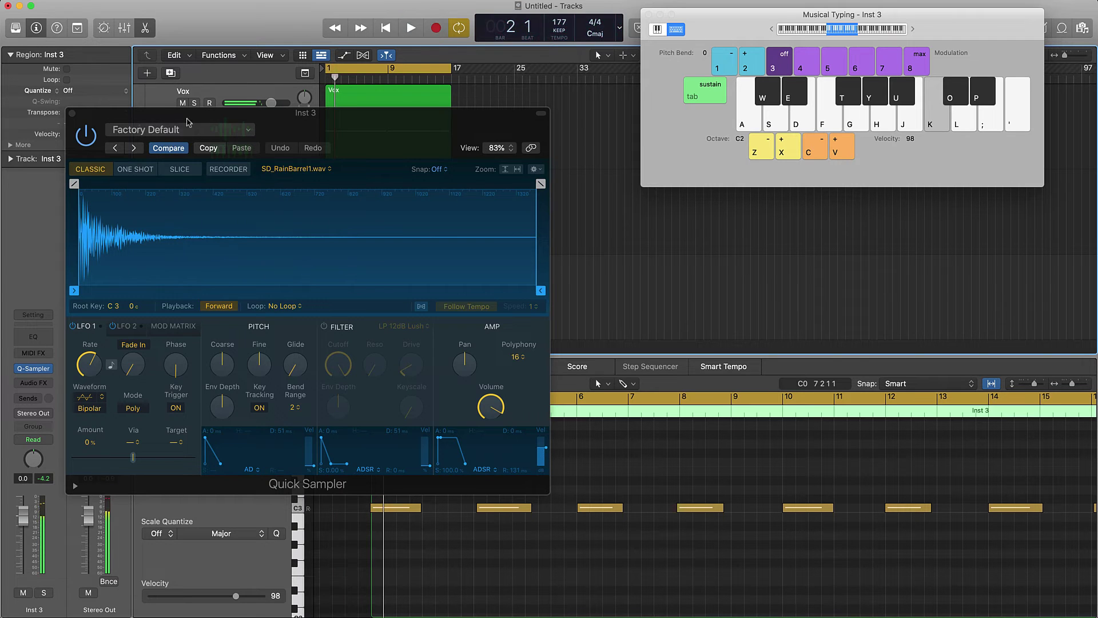
Close the Quick Sampler window, extend the Inst 3 region's start to bar 1 and quantize all its snare notes to 1/8 Swing A.
{"action": "left_click", "coordinate": [73, 114]}
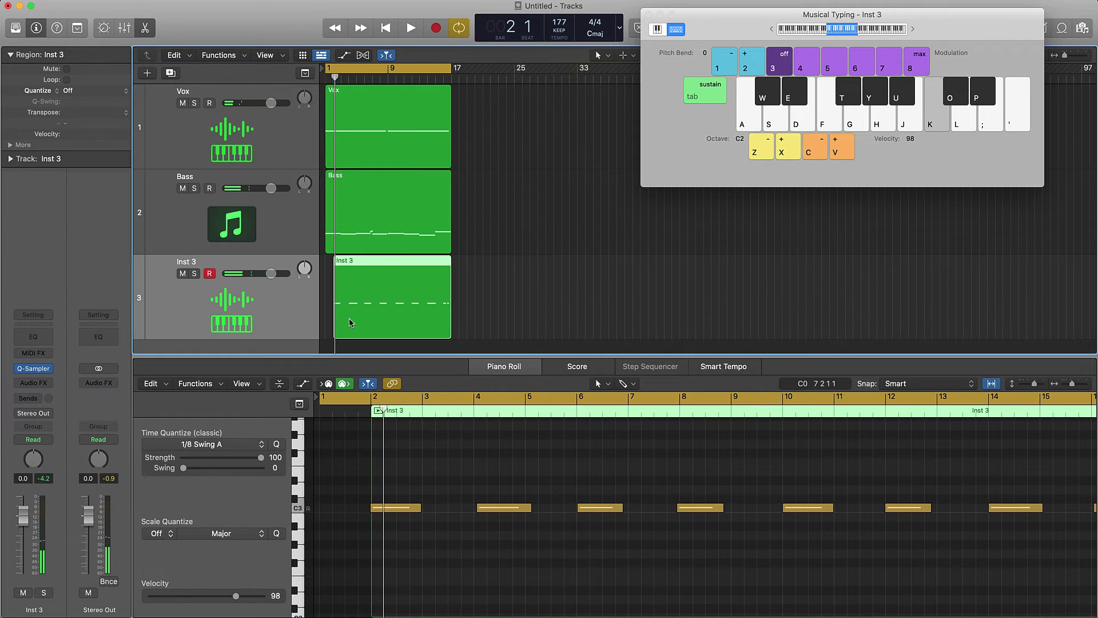
{"action": "left_click_drag", "start_coordinate": [334, 324], "coordinate": [326, 323]}
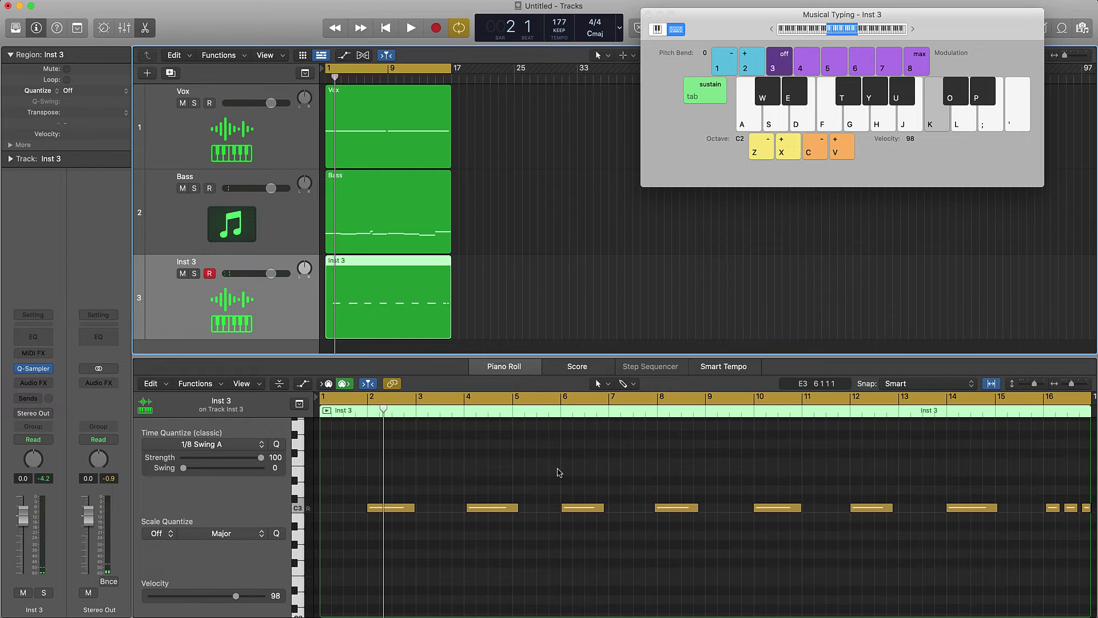
{"action": "key", "text": "super+a"}
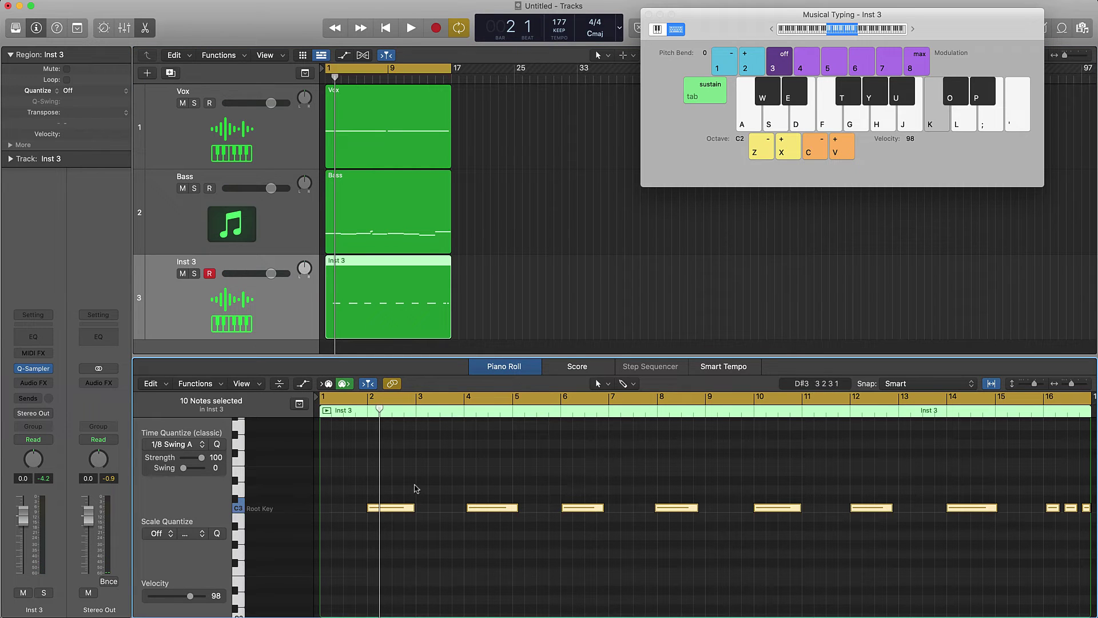
{"action": "left_click", "coordinate": [217, 445]}
{"action": "left_click", "coordinate": [672, 471]}
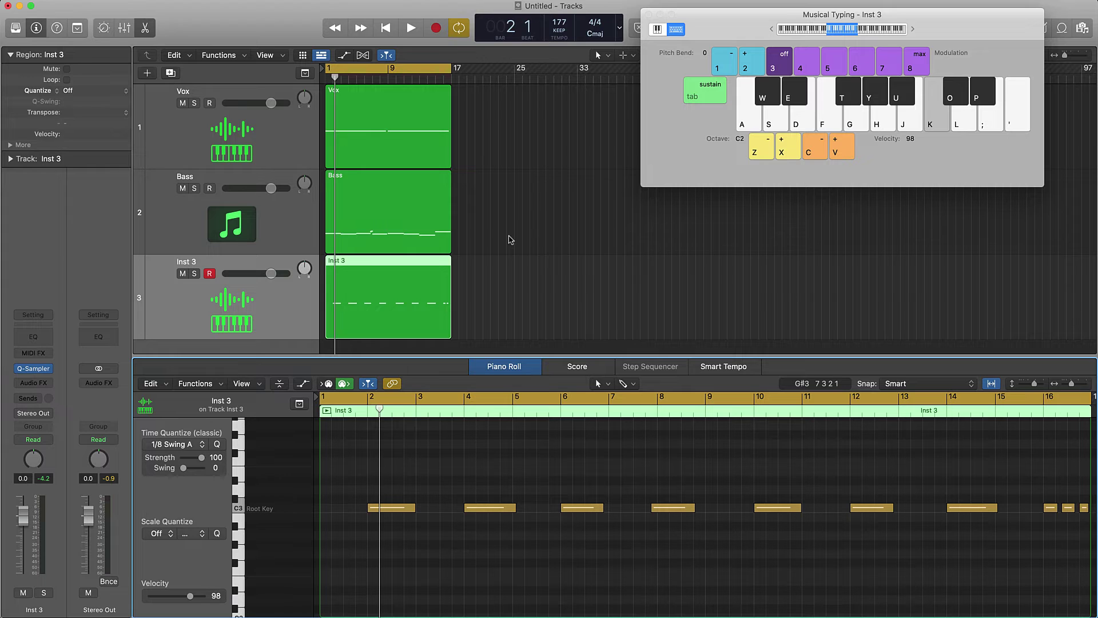
Start playback from bar 1 and rename the Inst 3 track as Snare.
{"action": "key", "text": "space"}
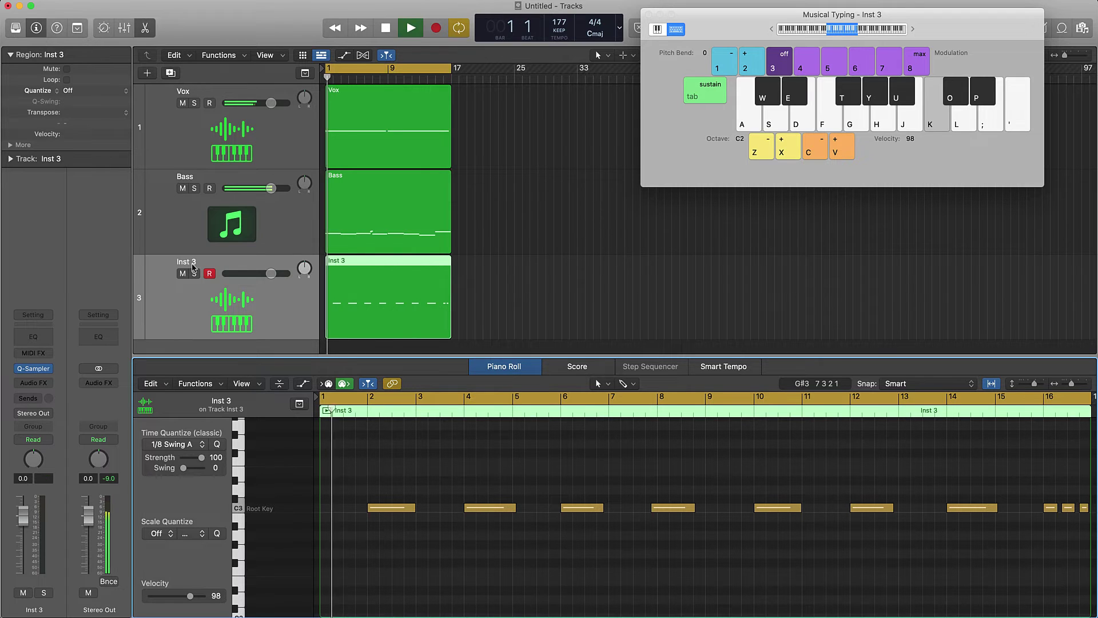
{"action": "double_click", "coordinate": [186, 261]}
{"action": "type", "text": "Snare"}
{"action": "key", "text": "Return"}
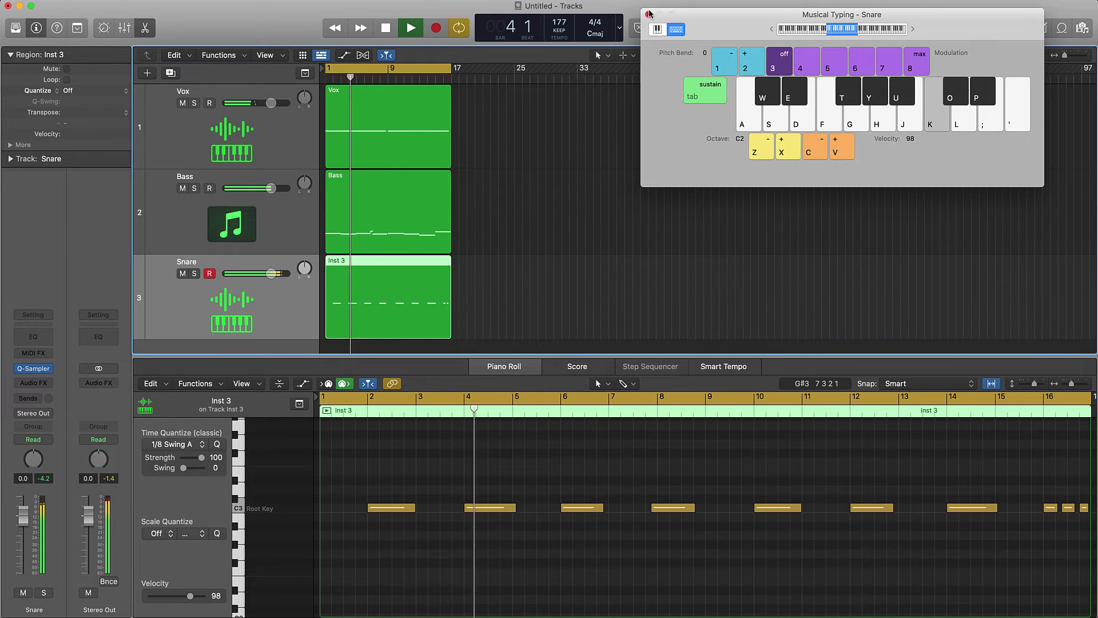
Reduce the height of the three tracks in the arrangement and reselect the snare region.
{"action": "key", "text": "super+Up"}
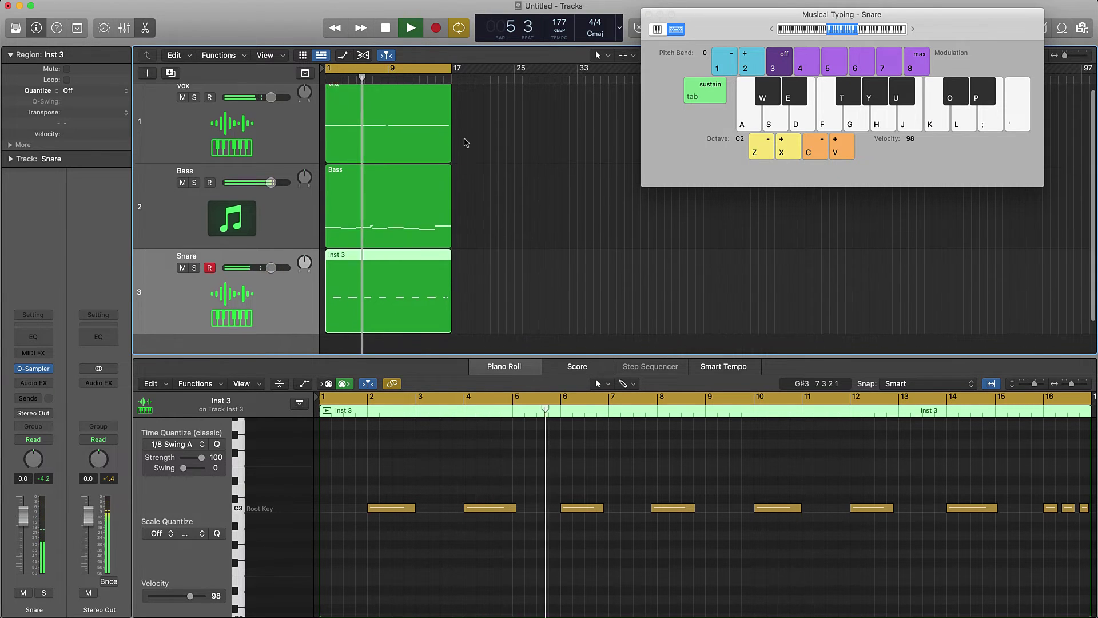
{"action": "key", "text": "super+Up"}
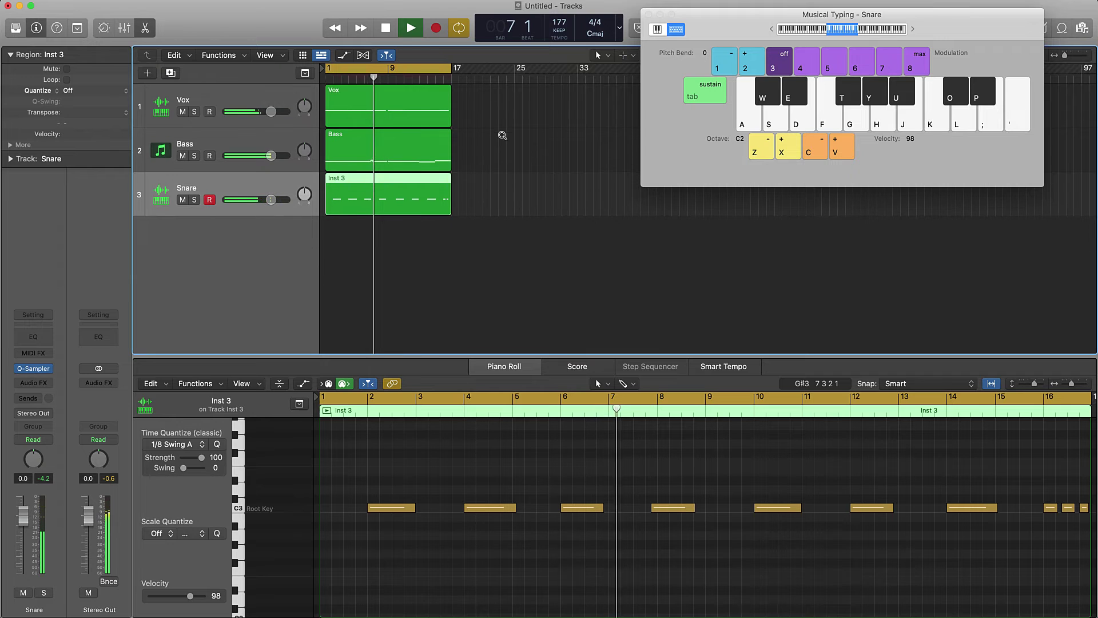
{"action": "left_click", "coordinate": [502, 136]}
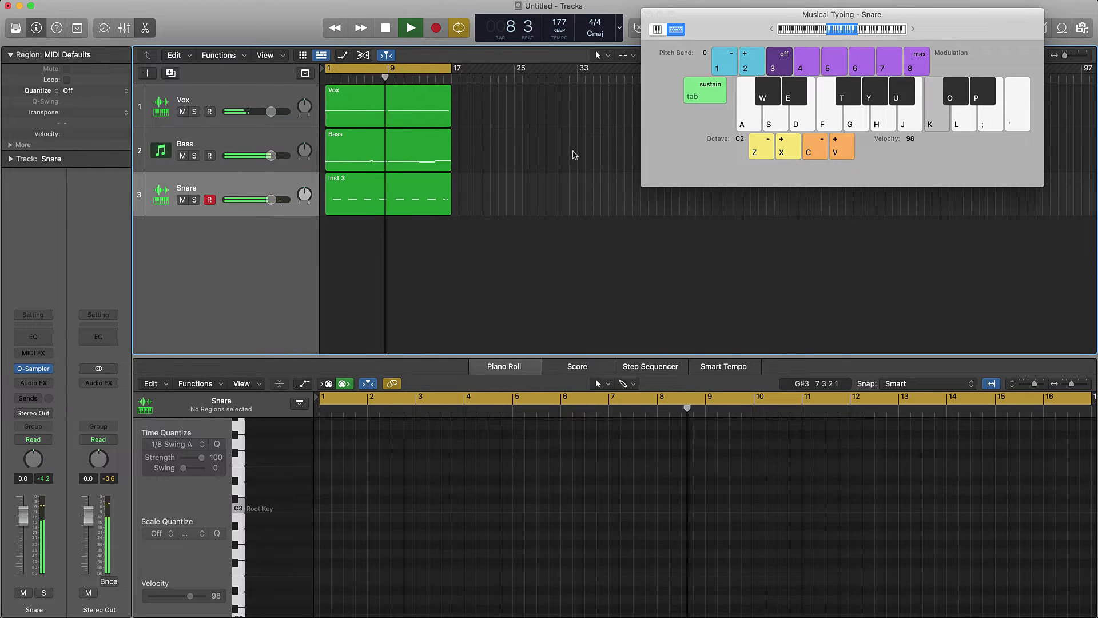
{"action": "key", "text": "Left"}
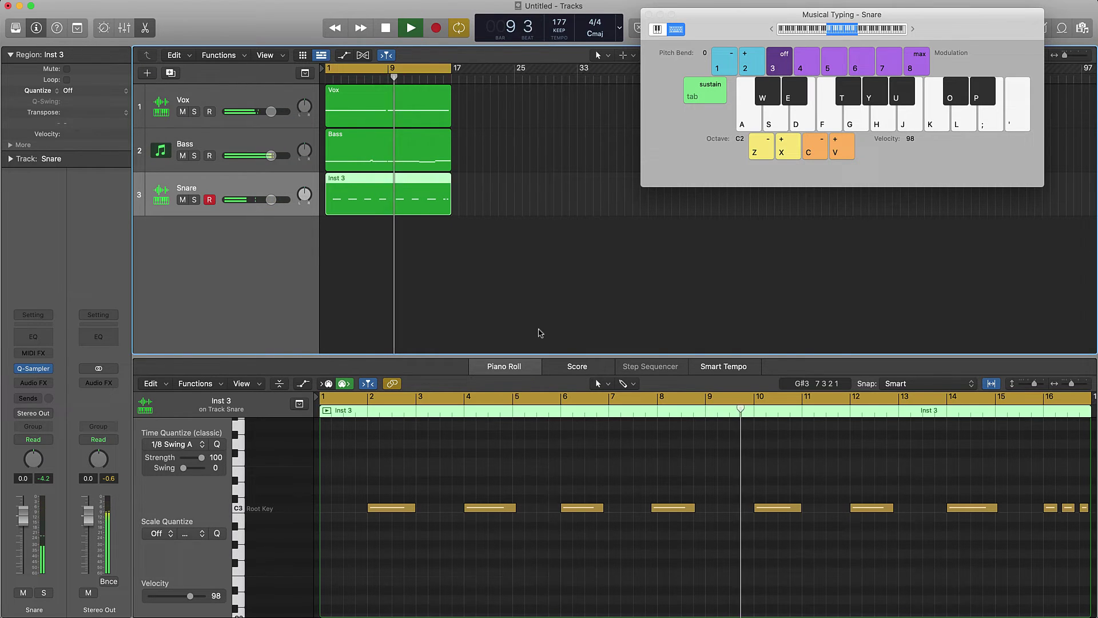
Stop playback and move the early snare note near bar 8 exactly onto the start of bar 8.
{"action": "key", "text": "space"}
{"action": "left_click", "coordinate": [667, 523]}
{"action": "left_click", "coordinate": [665, 508]}
{"action": "left_click_drag", "start_coordinate": [665, 509], "coordinate": [671, 508]}
{"action": "left_click", "coordinate": [647, 464]}
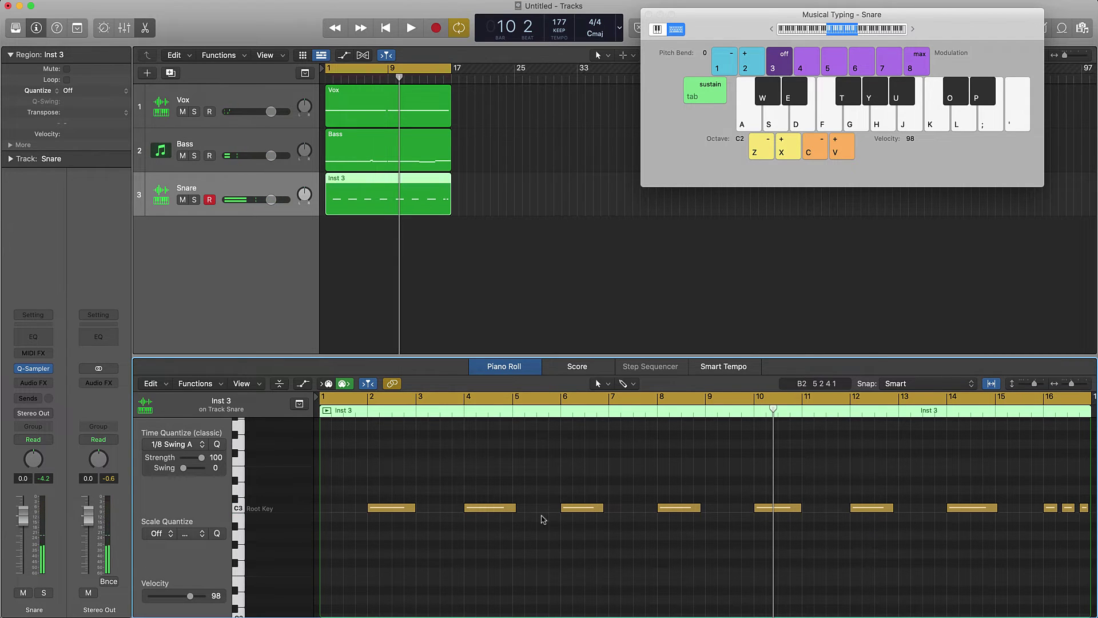
Play the end of the loop from about bar 14 to check the three quick snare hits in bar 16.
{"action": "scroll", "coordinate": [818, 538], "scroll_direction": "right", "scroll_amount": 4}
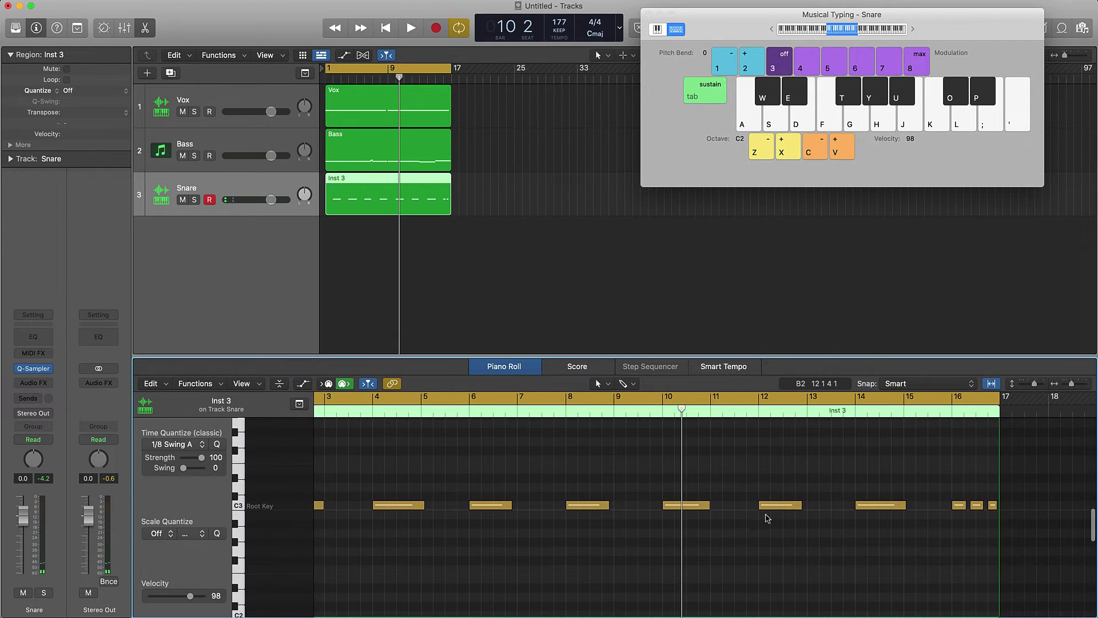
{"action": "left_click", "coordinate": [853, 412]}
{"action": "key", "text": "space"}
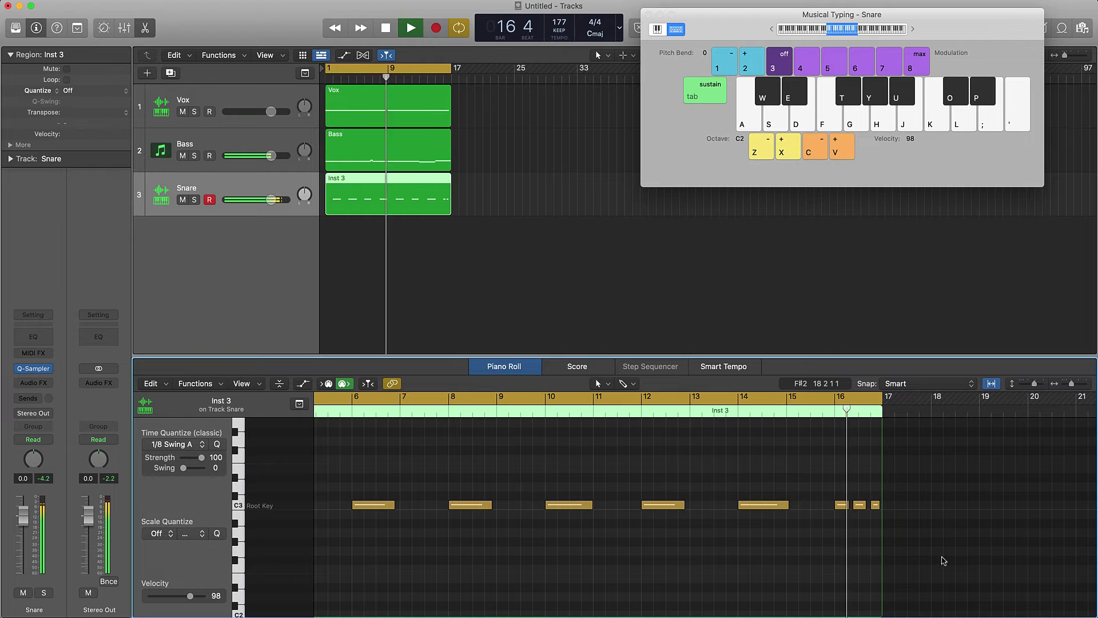
{"action": "left_click", "coordinate": [577, 266]}
{"action": "key", "text": "space"}
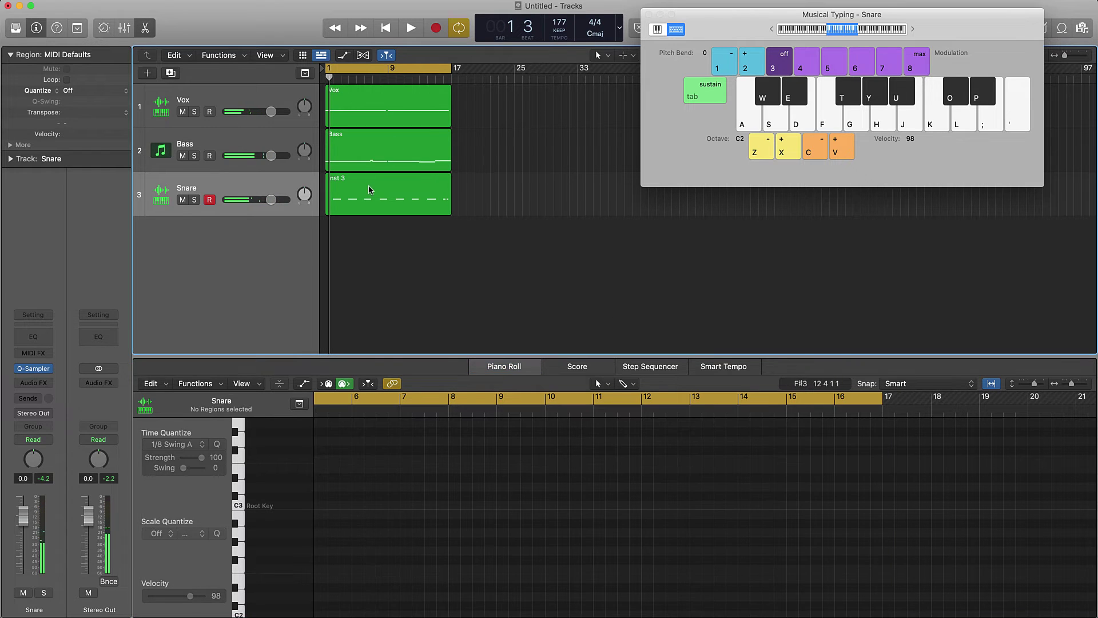
Name all three regions after their tracks and return the playhead to bar 1.
{"action": "key", "text": "super+a"}
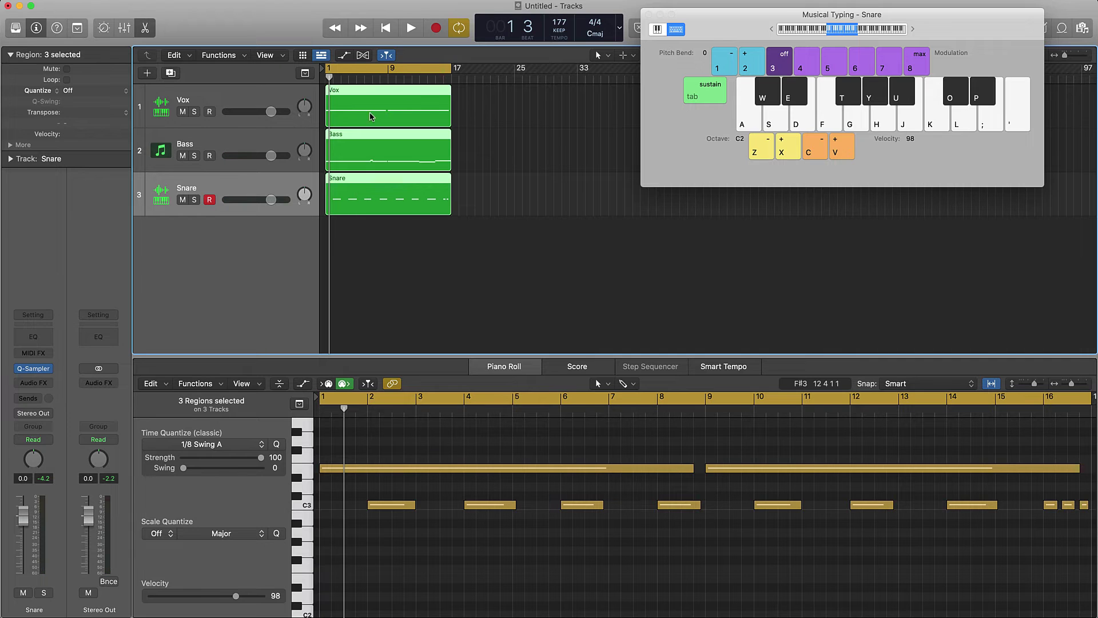
{"action": "left_click", "coordinate": [387, 285]}
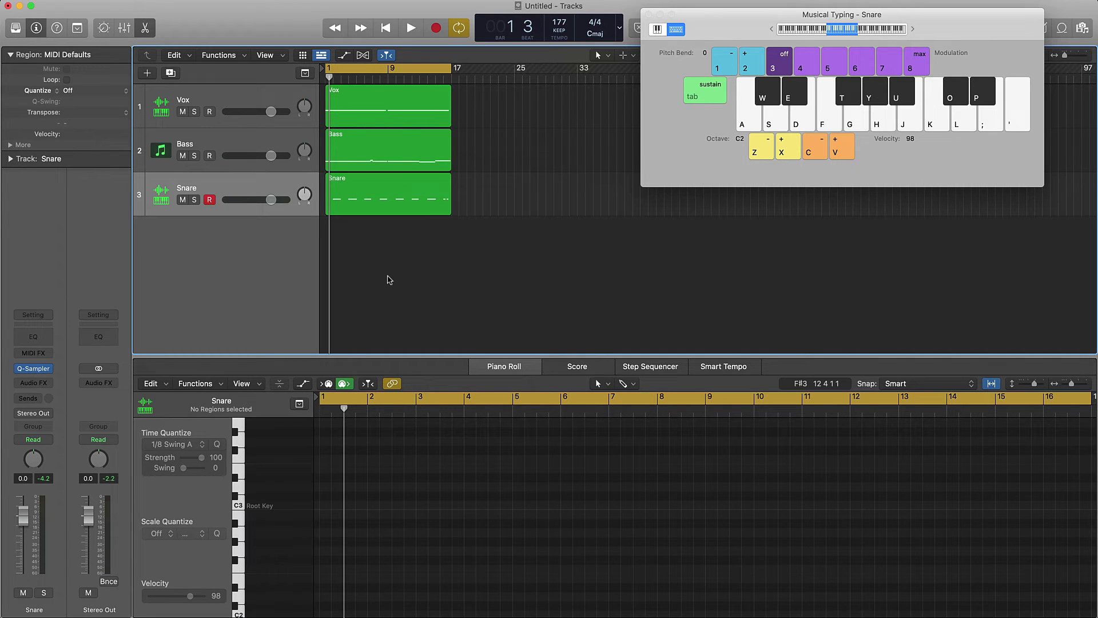
{"action": "key", "text": "Return"}
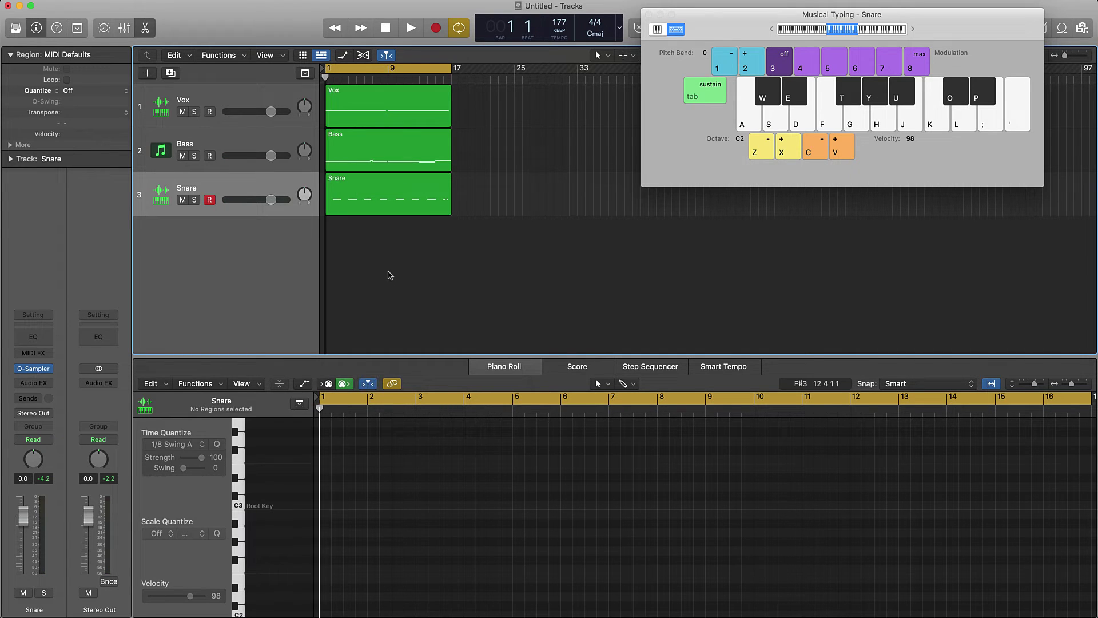
Create one new software instrument track with Quick Sampler (Single Sample) as its instrument.
{"action": "left_click", "coordinate": [147, 73]}
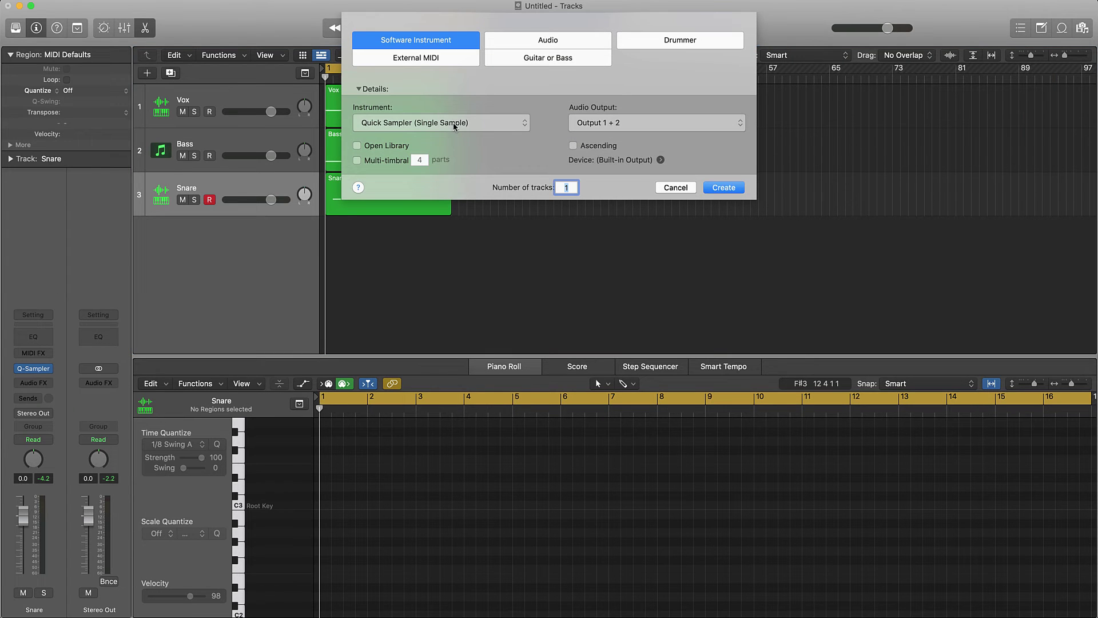
{"action": "left_click", "coordinate": [454, 126]}
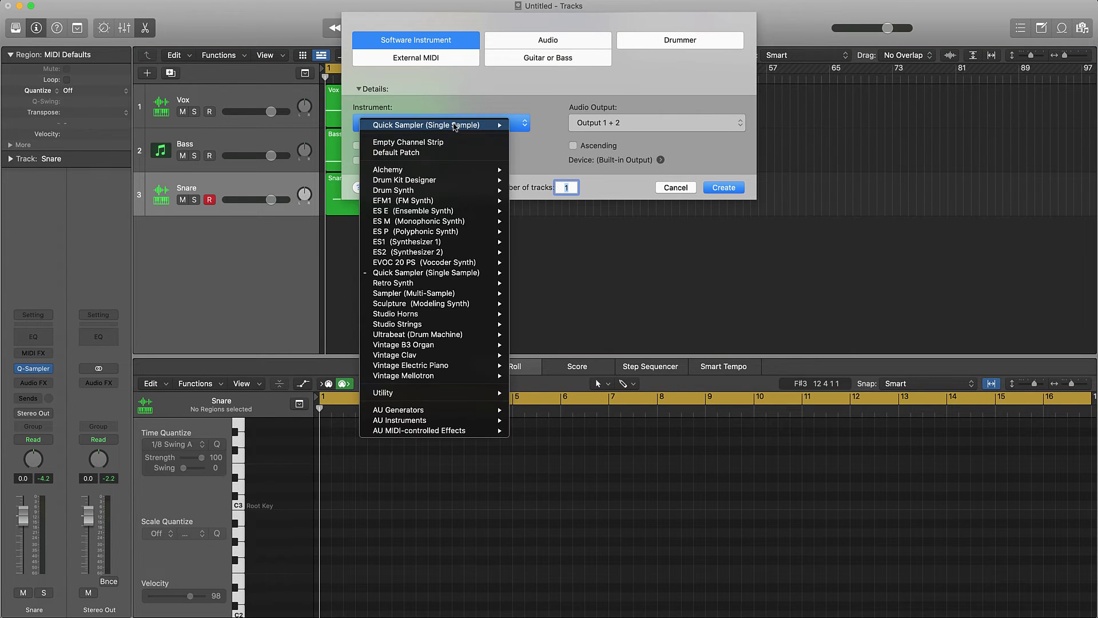
{"action": "left_click", "coordinate": [722, 188]}
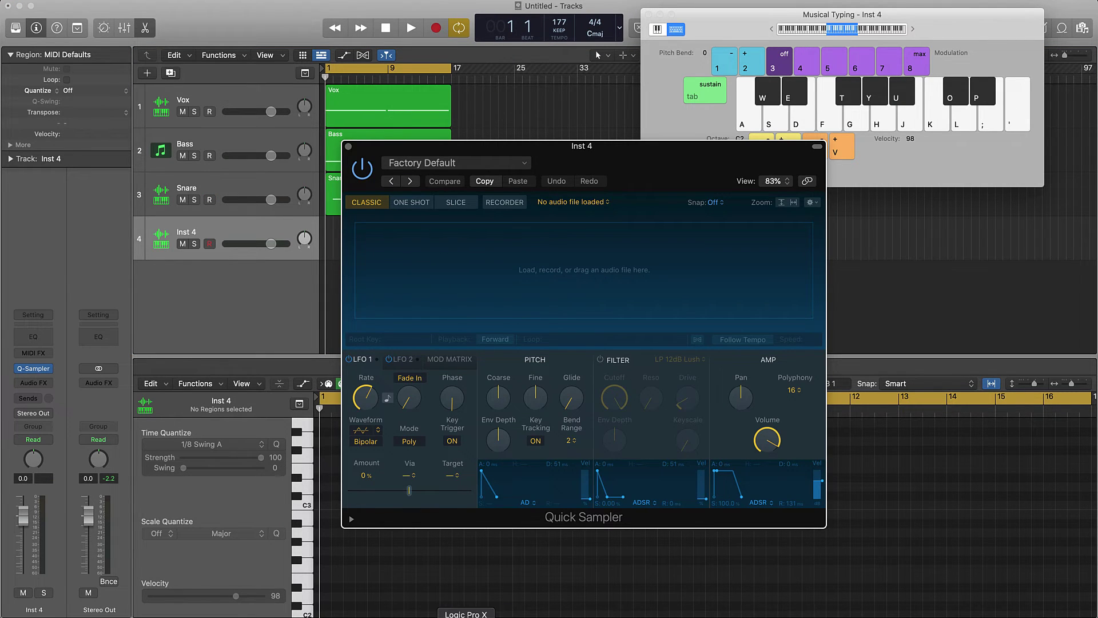
Switch to Splice, remove the snares tag from the hip hop search and filter the results by hats.
{"action": "key", "text": "super+Tab"}
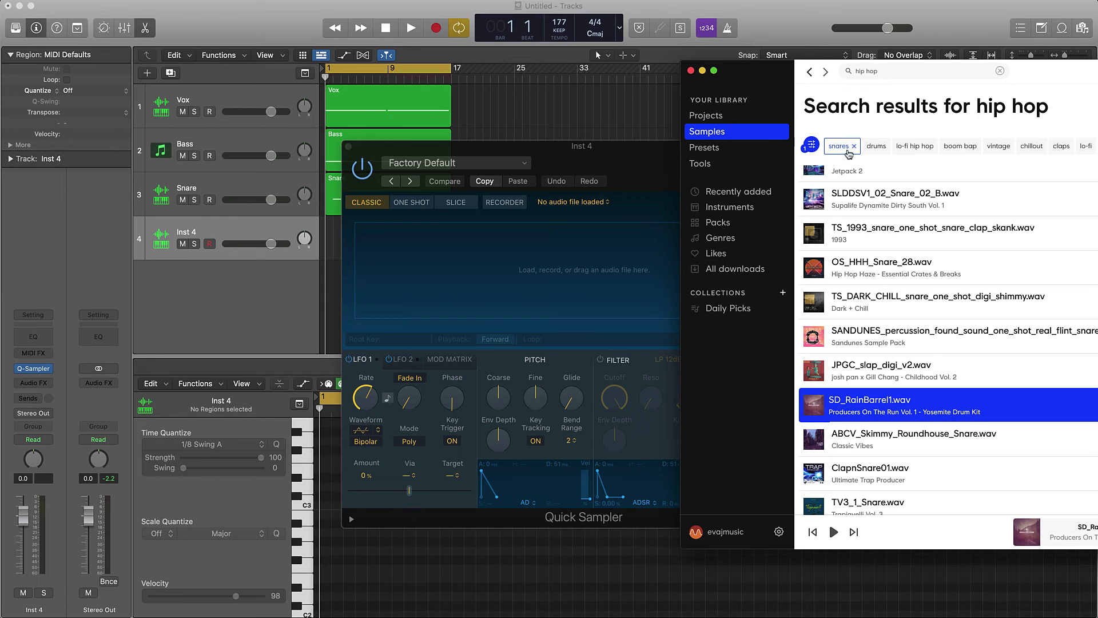
{"action": "left_click", "coordinate": [856, 149]}
{"action": "double_click", "coordinate": [915, 70]}
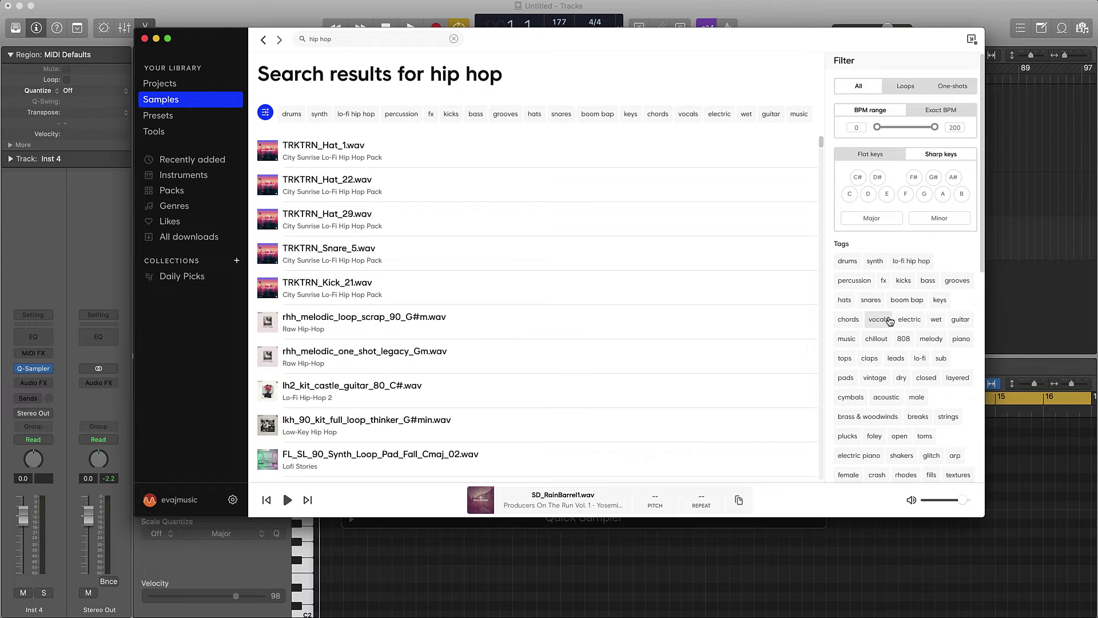
{"action": "scroll", "coordinate": [890, 321], "scroll_direction": "down", "scroll_amount": 1}
{"action": "scroll", "coordinate": [890, 321], "scroll_direction": "down", "scroll_amount": 4}
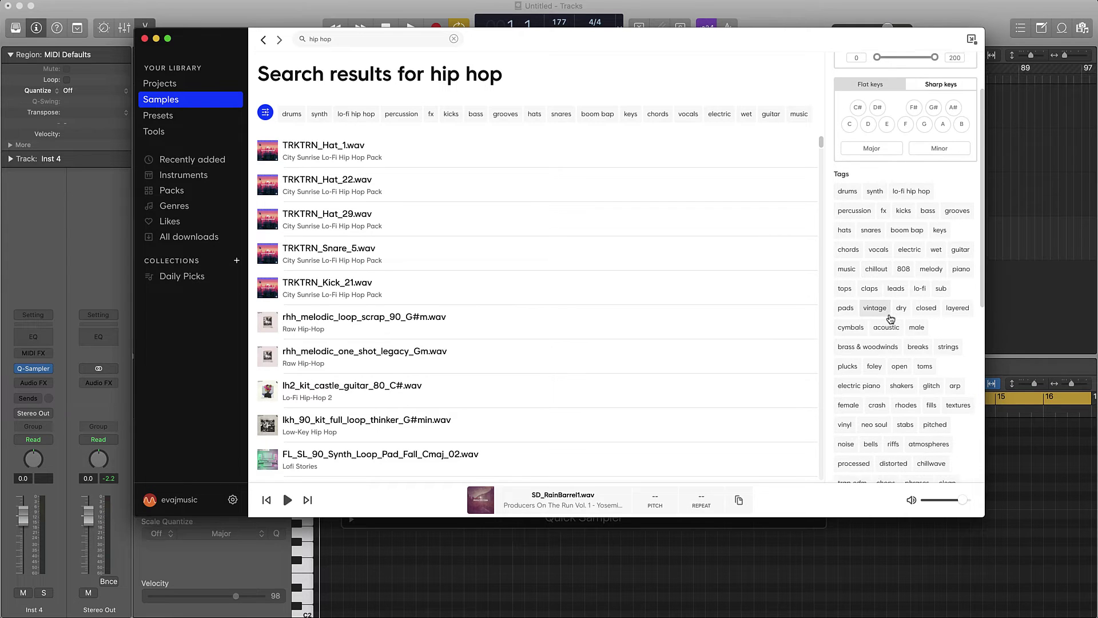
{"action": "scroll", "coordinate": [889, 318], "scroll_direction": "down", "scroll_amount": 6}
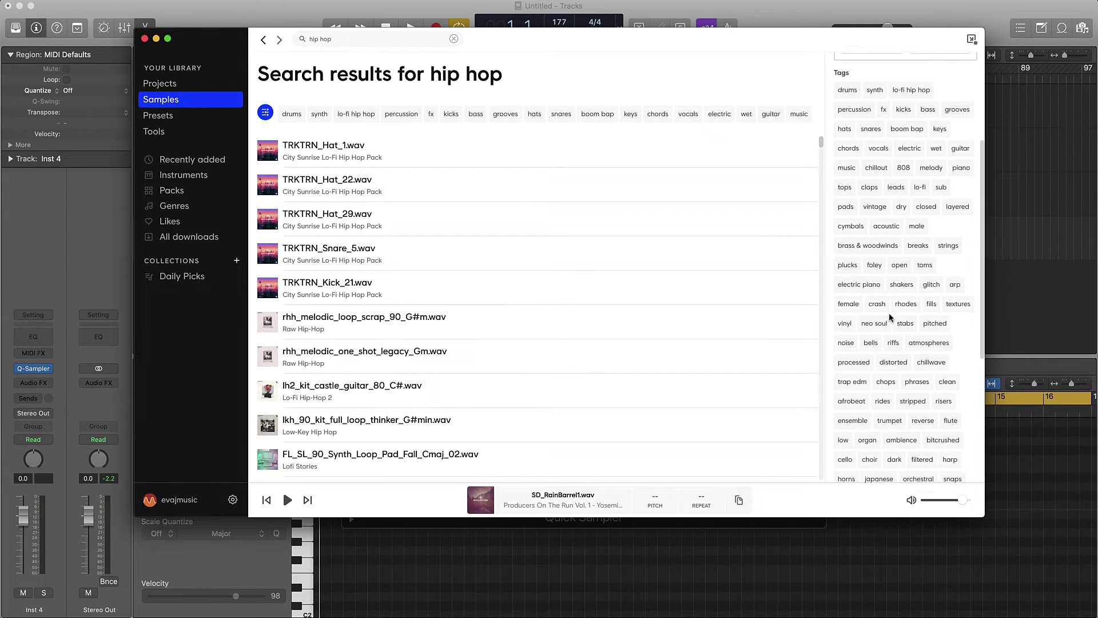
{"action": "scroll", "coordinate": [890, 320], "scroll_direction": "down", "scroll_amount": 4}
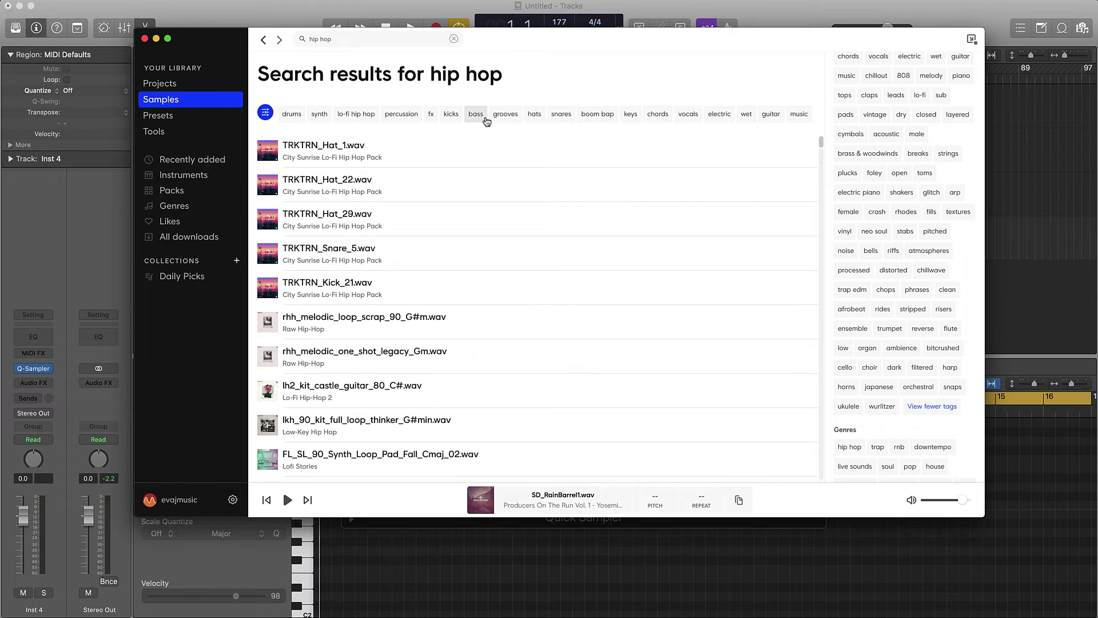
{"action": "left_click", "coordinate": [538, 115]}
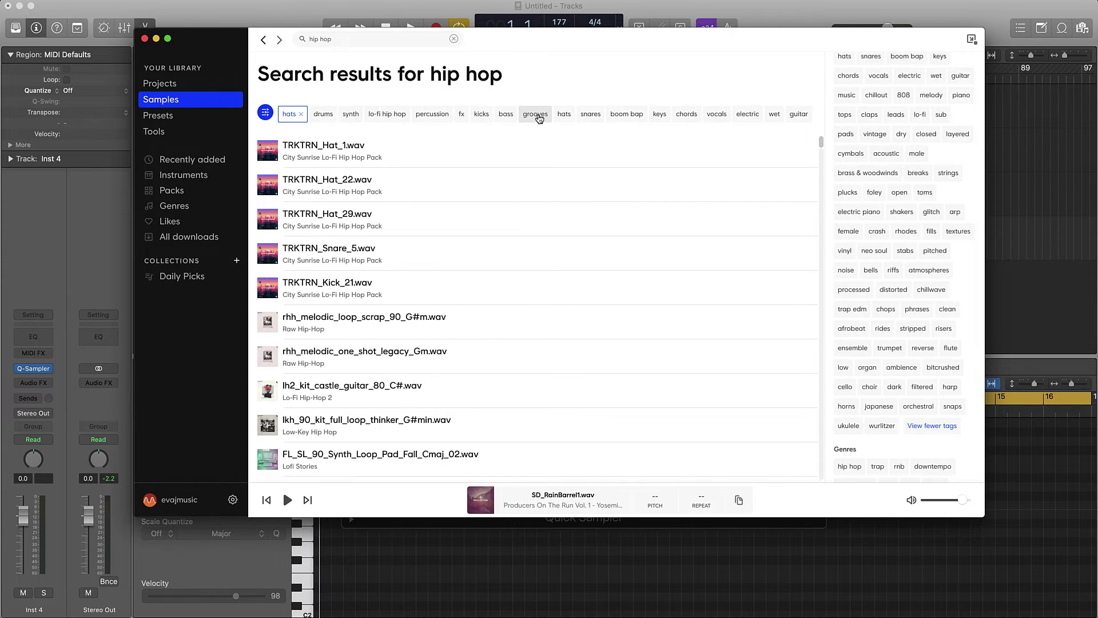
Audition hi-hat samples in the results and get SO_OH_hat_closed_alder.wav for 1 credit.
{"action": "scroll", "coordinate": [367, 215], "scroll_direction": "down", "scroll_amount": 20}
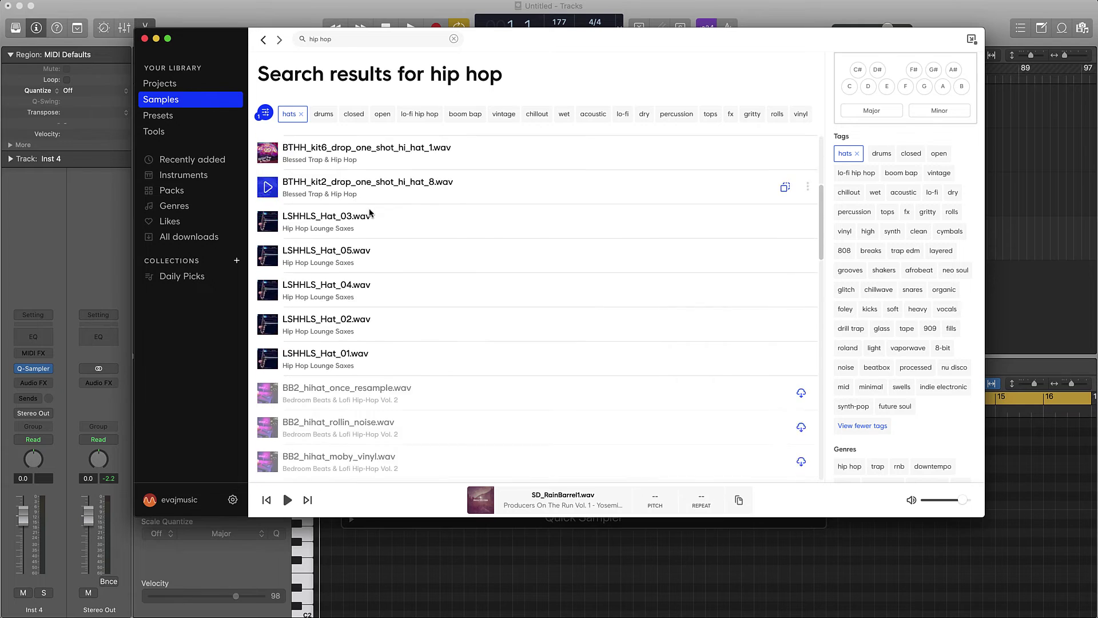
{"action": "left_click", "coordinate": [266, 221]}
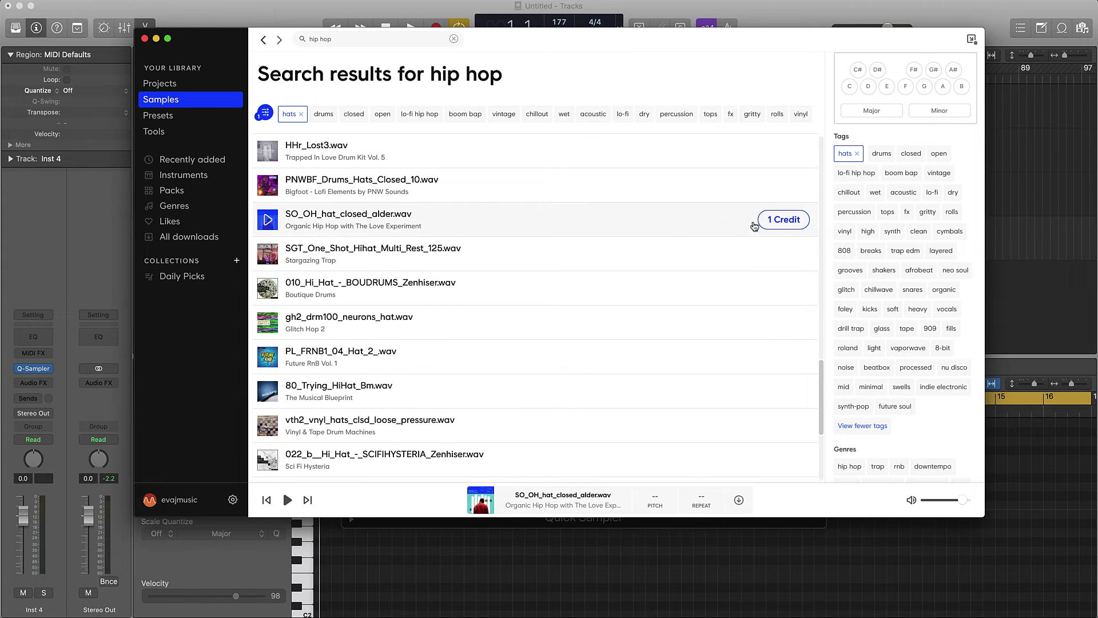
{"action": "left_click", "coordinate": [779, 220]}
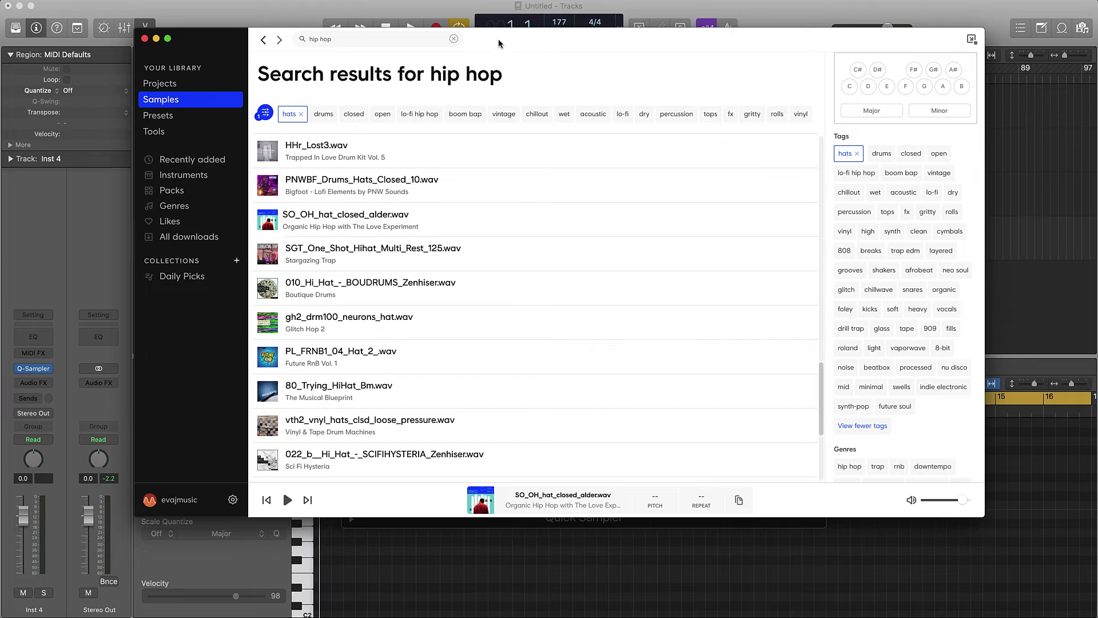
Load SO_OH_hat_closed_alder.wav into the Inst 4 Quick Sampler and minimize the Splice window.
{"action": "left_click_drag", "start_coordinate": [498, 42], "coordinate": [850, 44]}
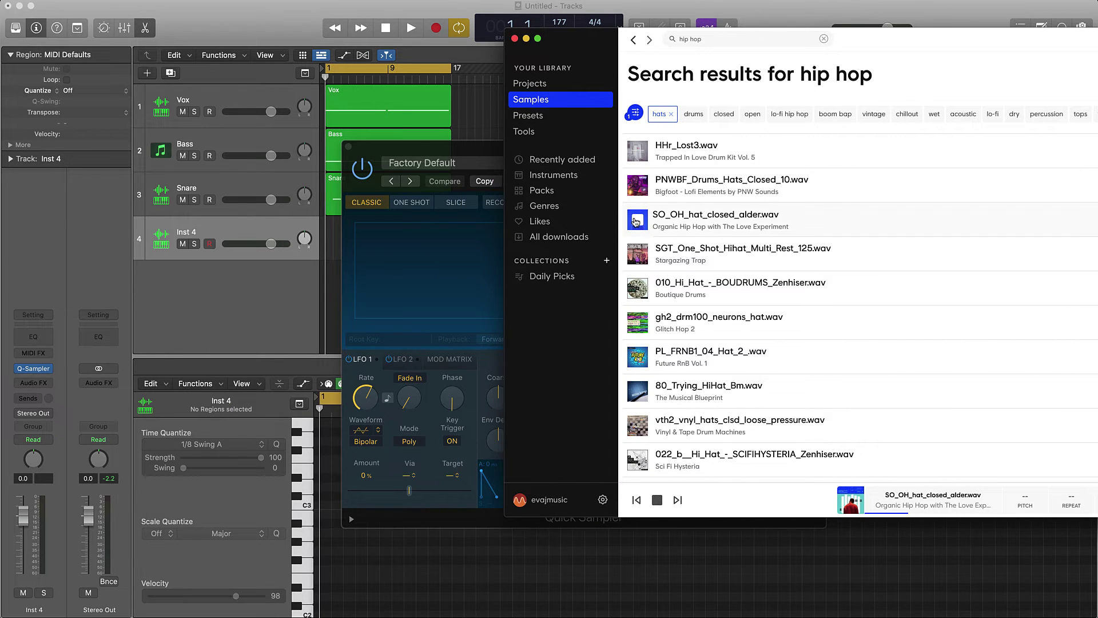
{"action": "left_click_drag", "start_coordinate": [636, 221], "coordinate": [452, 263]}
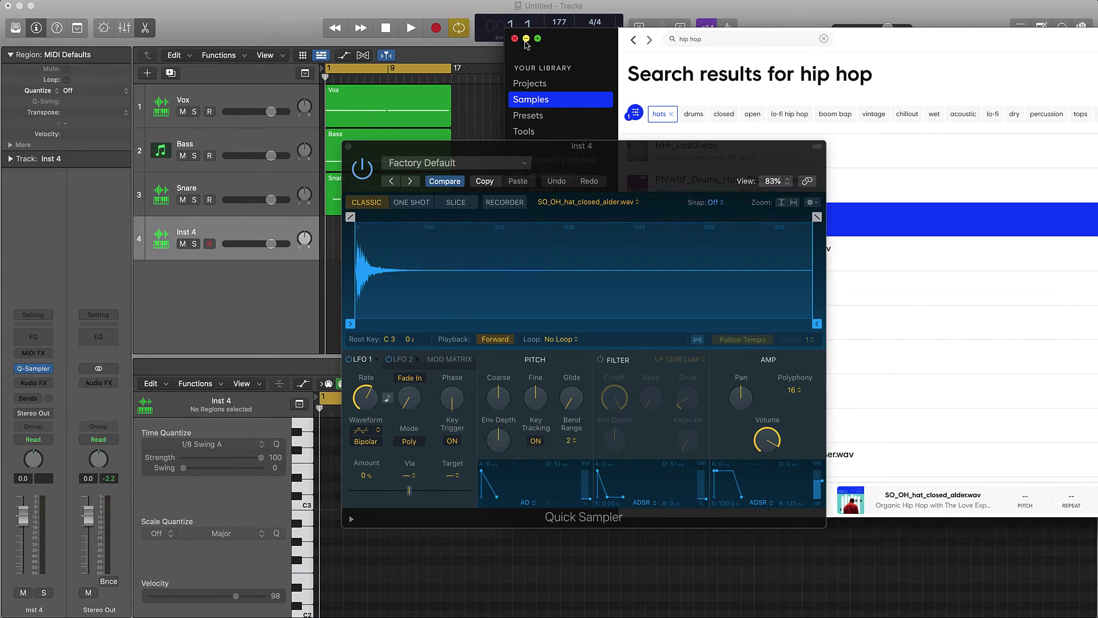
{"action": "left_click", "coordinate": [527, 39]}
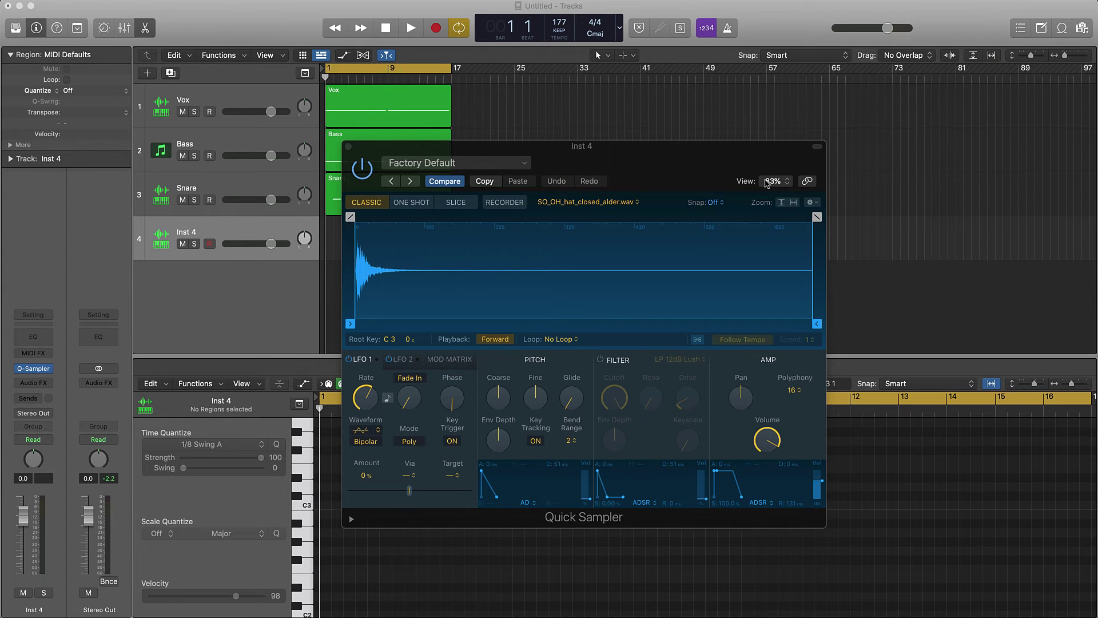
Show Musical Typing, try out the hi-hat sample at C3, lower the octave to C1 and try it at C2.
{"action": "key", "text": "super+k"}
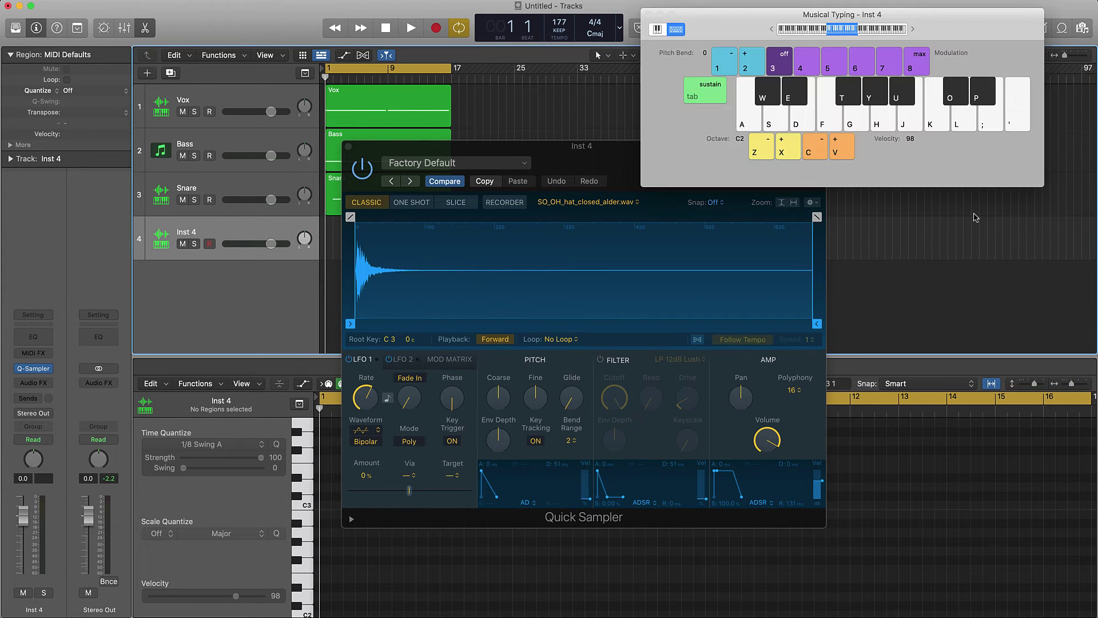
{"action": "key", "text": "k"}
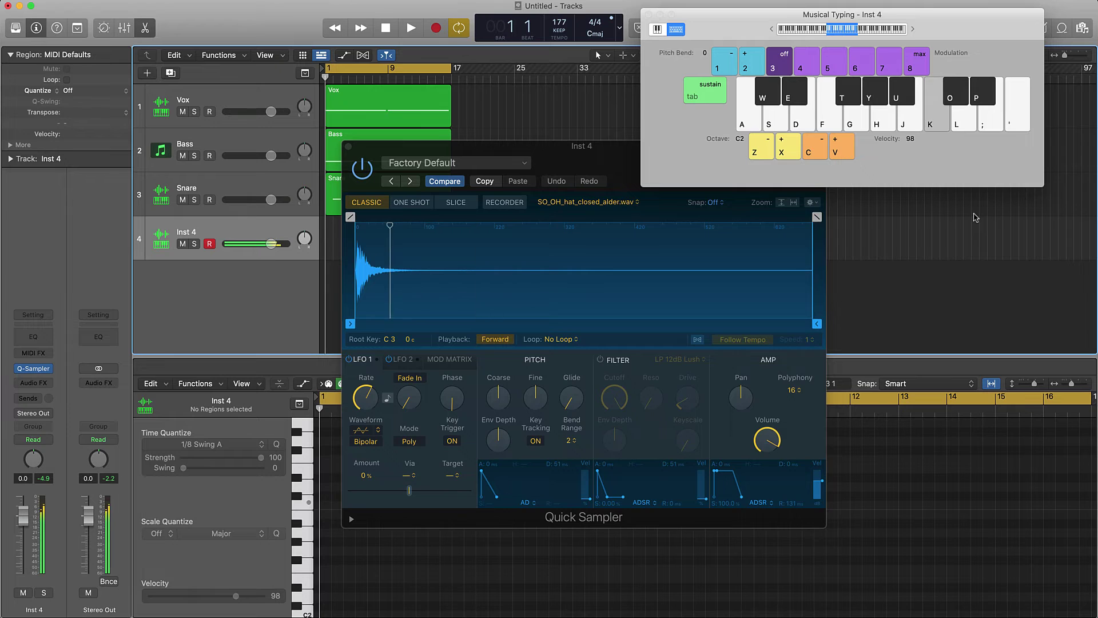
{"action": "key", "text": "k"}
{"action": "key", "text": "k"}
{"action": "key", "text": "k"}
{"action": "key", "text": "z"}
{"action": "key", "text": "k"}
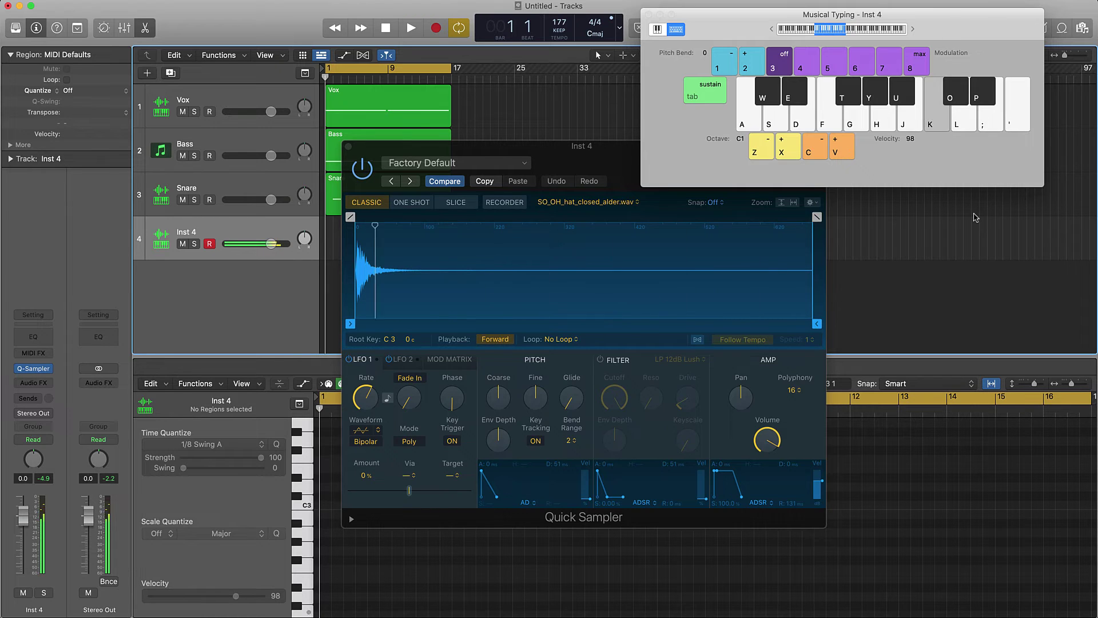
Play the track, raise the Musical Typing octave to C2 and try the hi-hat at C3 over it.
{"action": "key", "text": "space"}
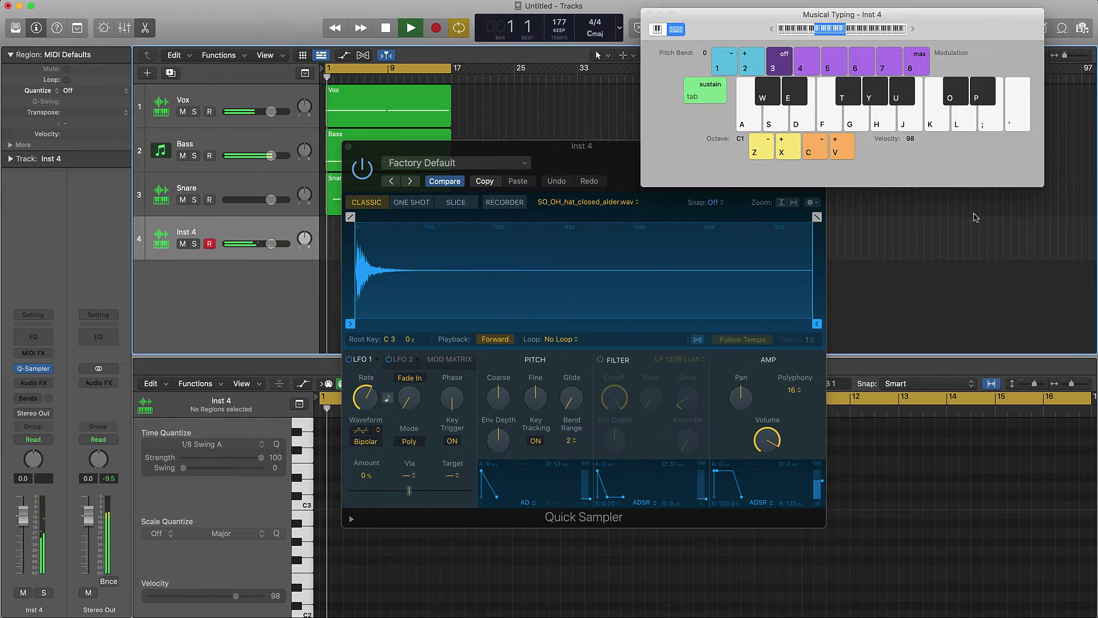
{"action": "key", "text": "k"}
{"action": "key", "text": "x"}
{"action": "key", "text": "k"}
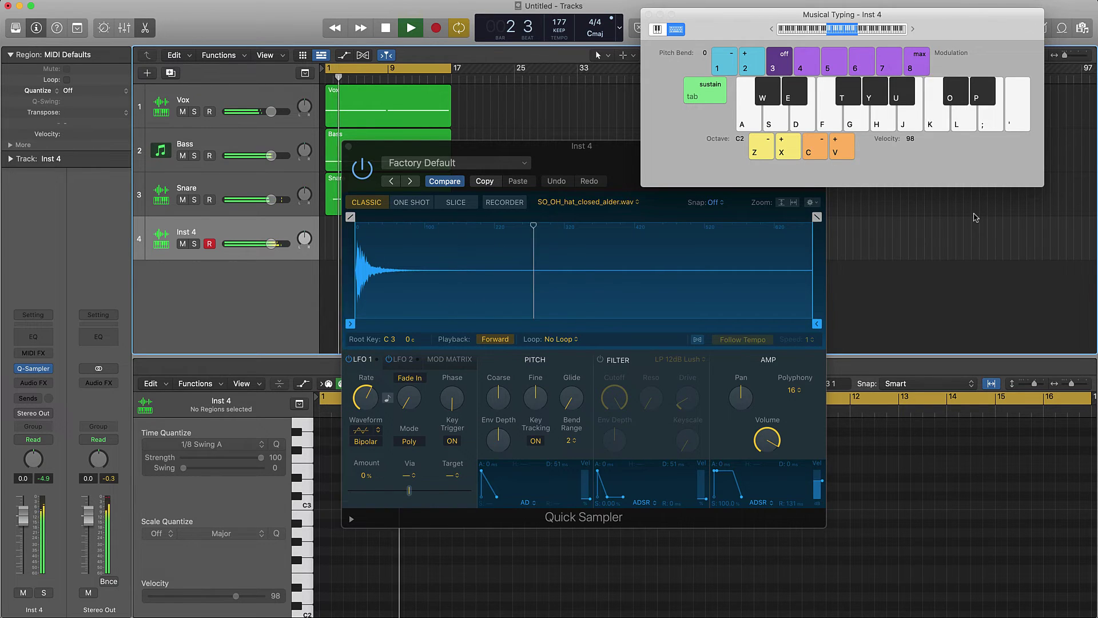
{"action": "key", "text": "k"}
Try the hi-hat at A2 and G2 over the playing track, then stop playback.
{"action": "key", "text": "h"}
{"action": "key", "text": "g"}
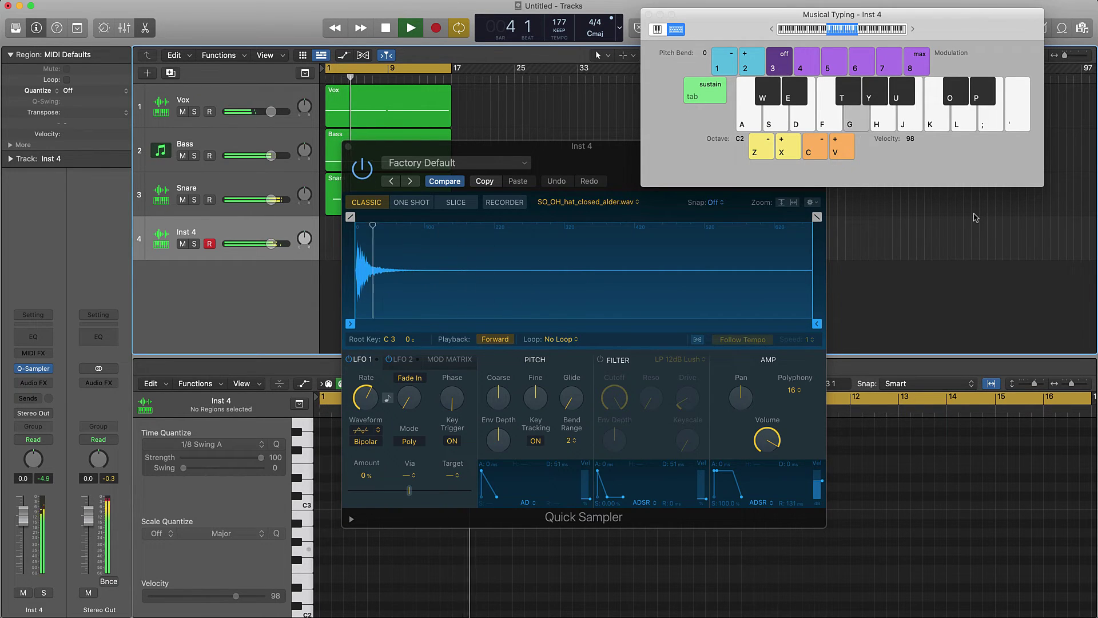
{"action": "key", "text": "g"}
{"action": "key", "text": "g"}
{"action": "key", "text": "g"}
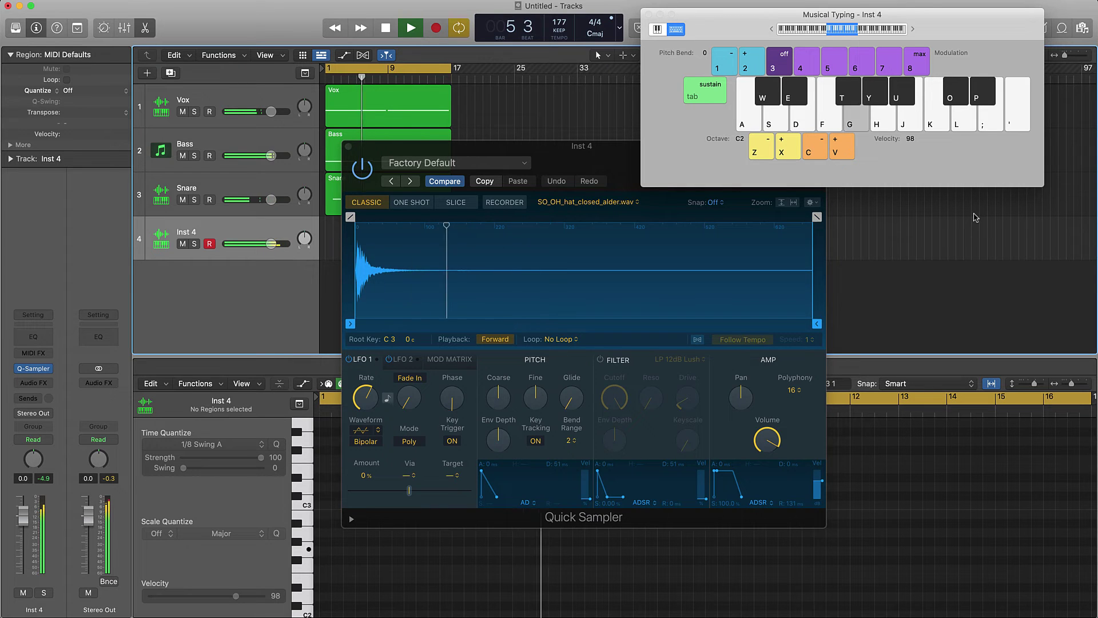
{"action": "key", "text": "g"}
{"action": "key", "text": "g"}
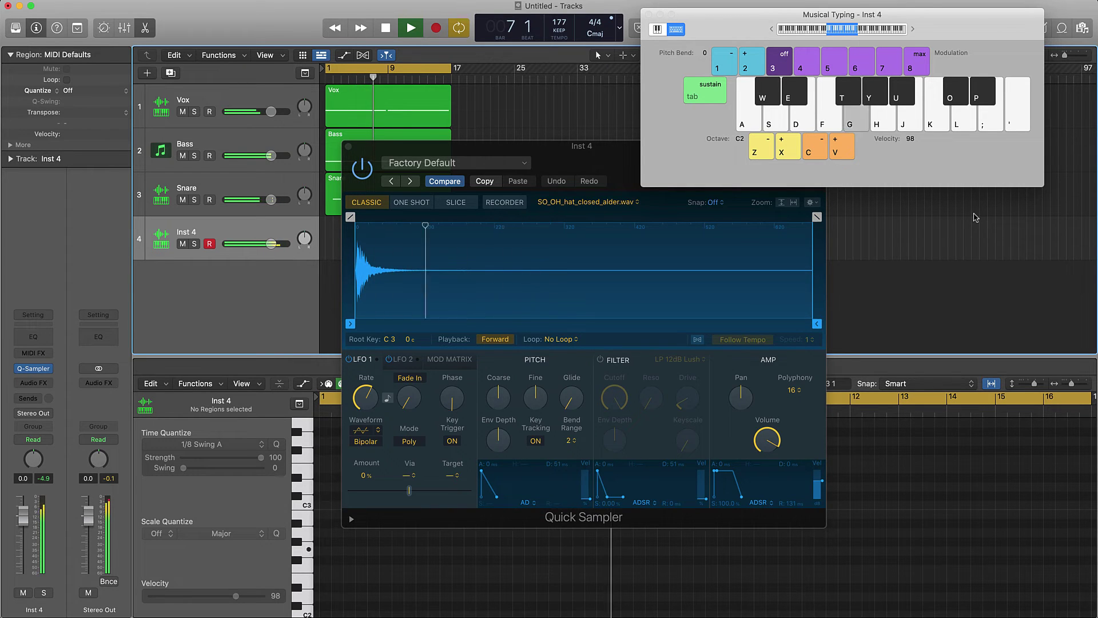
{"action": "key", "text": "g"}
{"action": "key", "text": "space"}
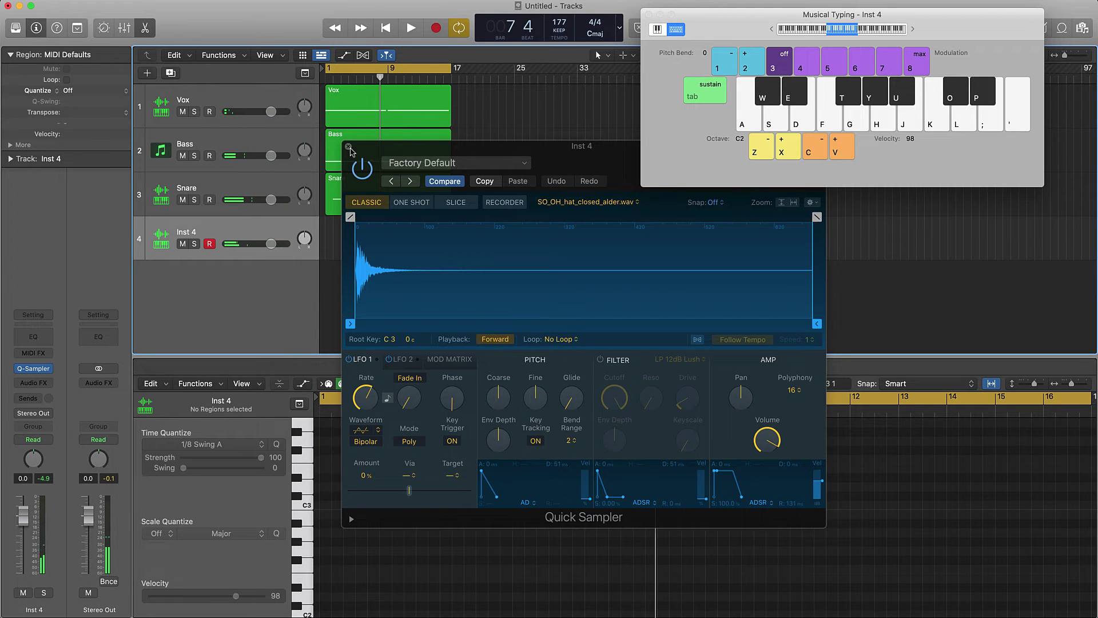
Close the Quick Sampler window and lower the Inst 4 track volume to -6.0 dB.
{"action": "left_click", "coordinate": [348, 147]}
{"action": "left_click_drag", "start_coordinate": [271, 244], "coordinate": [256, 243]}
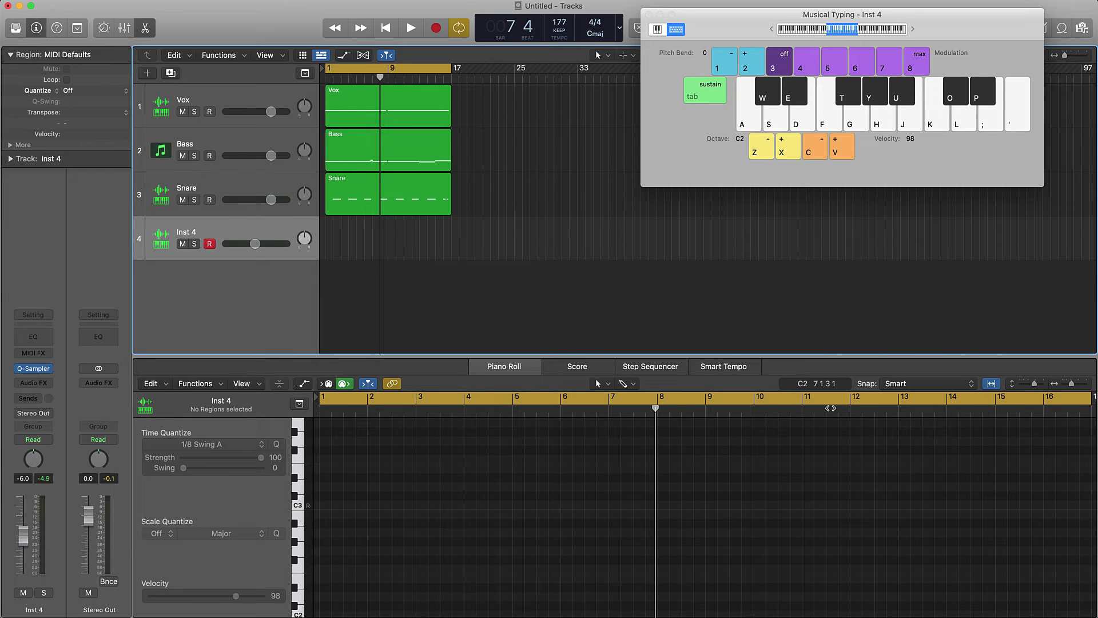
{"action": "key", "text": "g"}
Record the hi-hat at G2 on every beat across the 16-bar cycle on the Inst 4 track, then stop recording.
{"action": "key", "text": "r"}
{"action": "key", "text": "g"}
{"action": "key", "text": "g"}
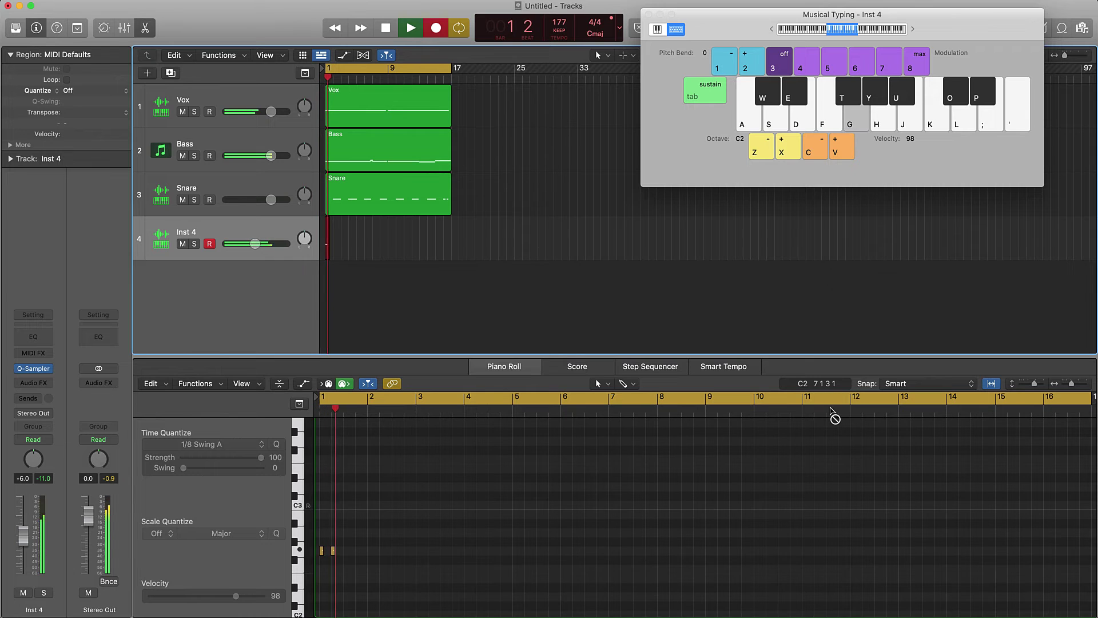
{"action": "key", "text": "g"}
{"action": "key", "text": "g"}
{"action": "key", "text": "g"}
{"action": "key", "text": "g"}
{"action": "key", "text": "g"}
{"action": "key", "text": "g"}
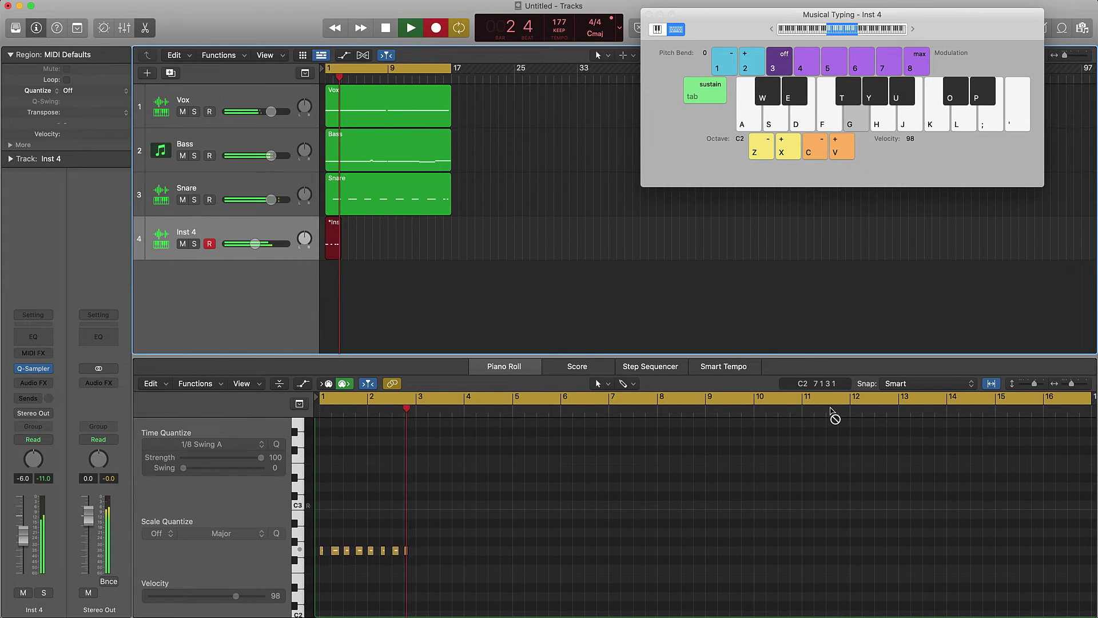
{"action": "key", "text": "g"}
{"action": "key", "text": "g"}
{"action": "key", "text": "g"}
{"action": "key", "text": "g"}
{"action": "key", "text": "g"}
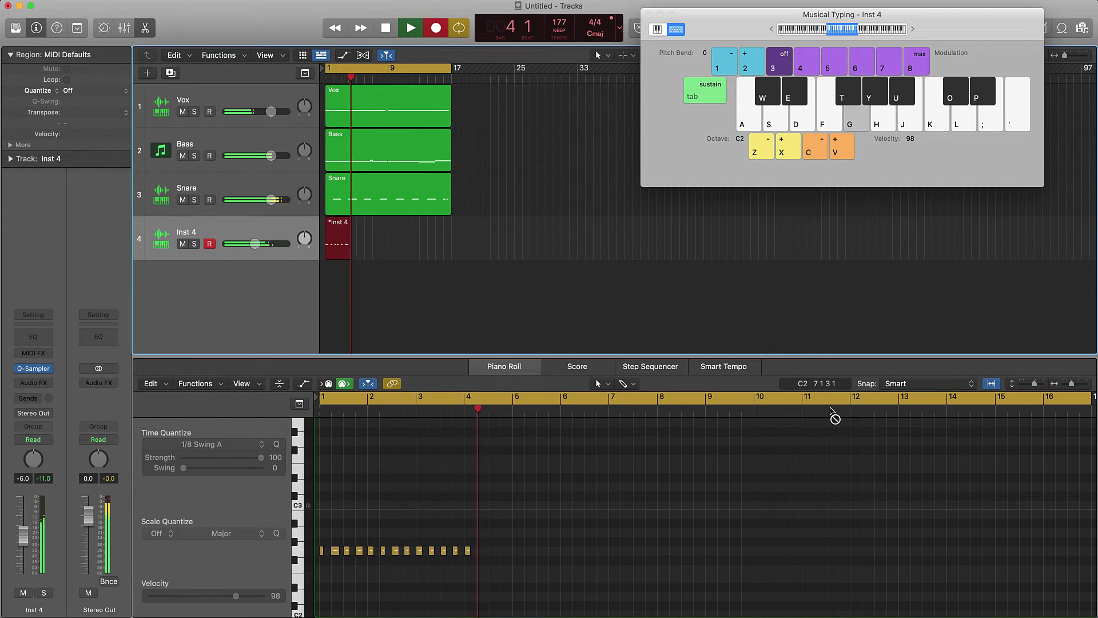
{"action": "key", "text": "g"}
{"action": "key", "text": "g"}
{"action": "key", "text": "g"}
{"action": "key", "text": "g"}
{"action": "key", "text": "g"}
{"action": "key", "text": "g"}
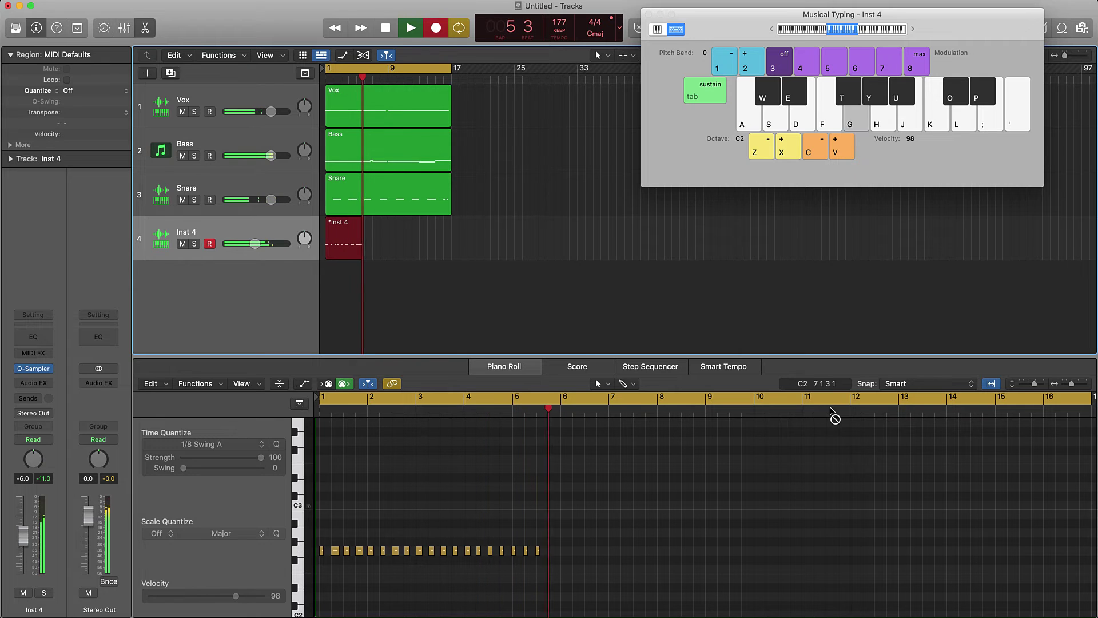
{"action": "key", "text": "g"}
{"action": "key", "text": "g"}
{"action": "key", "text": "g"}
{"action": "key", "text": "g"}
{"action": "key", "text": "g"}
{"action": "key", "text": "g"}
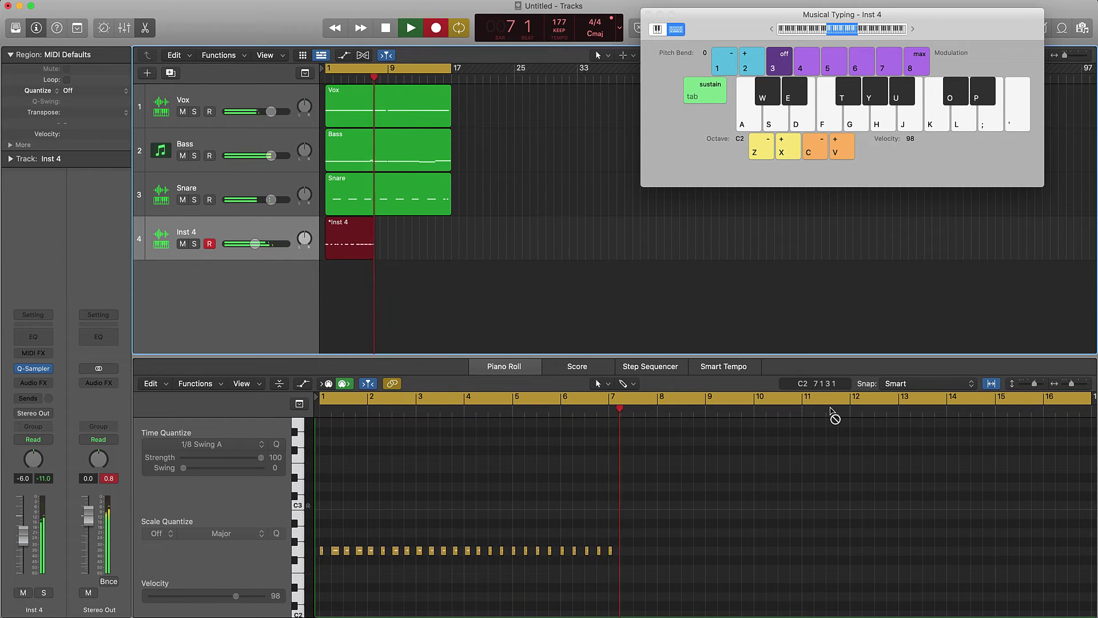
{"action": "key", "text": "g"}
{"action": "key", "text": "g"}
{"action": "key", "text": "g"}
{"action": "key", "text": "g"}
{"action": "key", "text": "g"}
{"action": "key", "text": "g"}
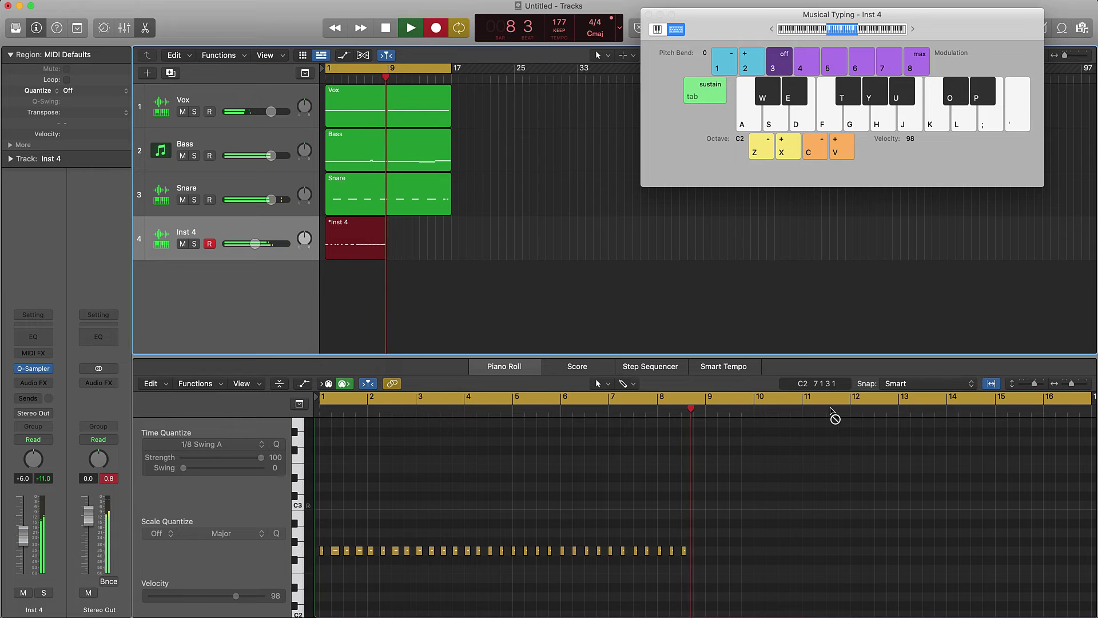
{"action": "key", "text": "g"}
{"action": "key", "text": "g"}
{"action": "key", "text": "g"}
{"action": "key", "text": "g"}
{"action": "key", "text": "g"}
{"action": "key", "text": "g"}
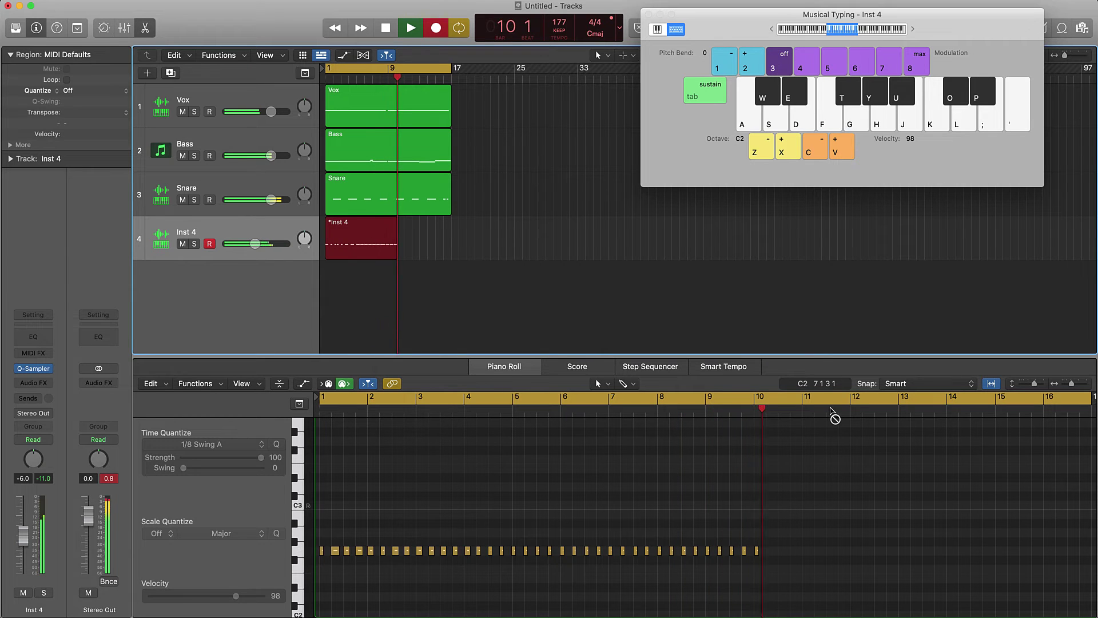
{"action": "key", "text": "g"}
{"action": "key", "text": "g"}
{"action": "key", "text": "g"}
{"action": "key", "text": "g"}
{"action": "key", "text": "g"}
{"action": "key", "text": "g"}
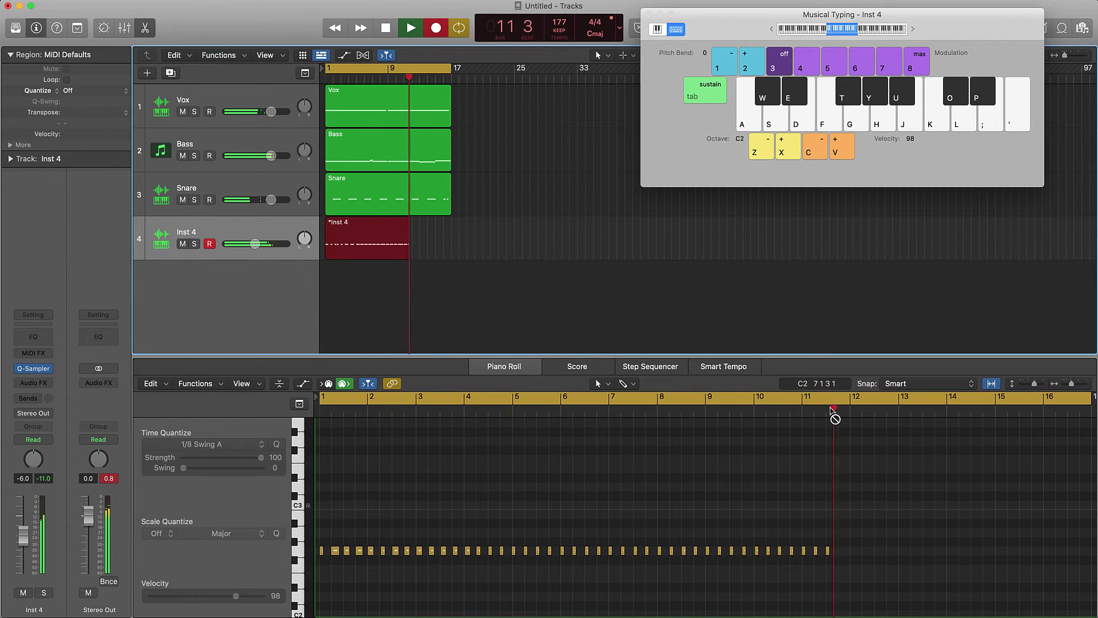
{"action": "key", "text": "g"}
{"action": "key", "text": "g"}
{"action": "key", "text": "g"}
{"action": "key", "text": "g"}
{"action": "key", "text": "g"}
{"action": "key", "text": "g"}
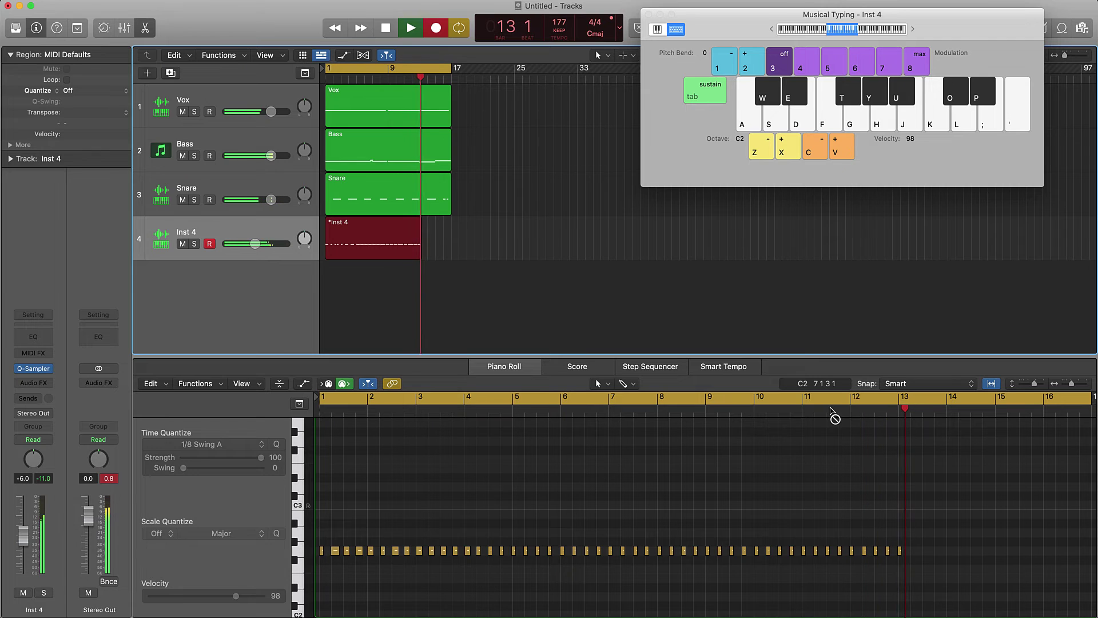
{"action": "key", "text": "g"}
{"action": "key", "text": "g"}
{"action": "key", "text": "g"}
{"action": "key", "text": "g"}
{"action": "key", "text": "g"}
{"action": "key", "text": "g"}
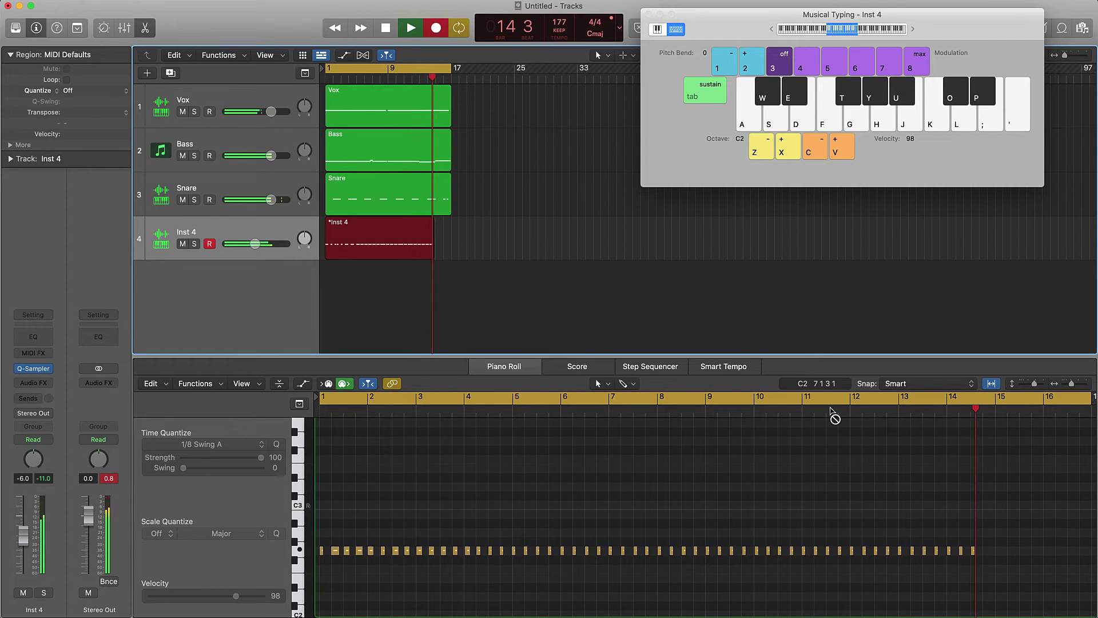
{"action": "key", "text": "g"}
{"action": "key", "text": "g"}
{"action": "key", "text": "g"}
{"action": "key", "text": "g"}
{"action": "key", "text": "g"}
{"action": "key", "text": "g"}
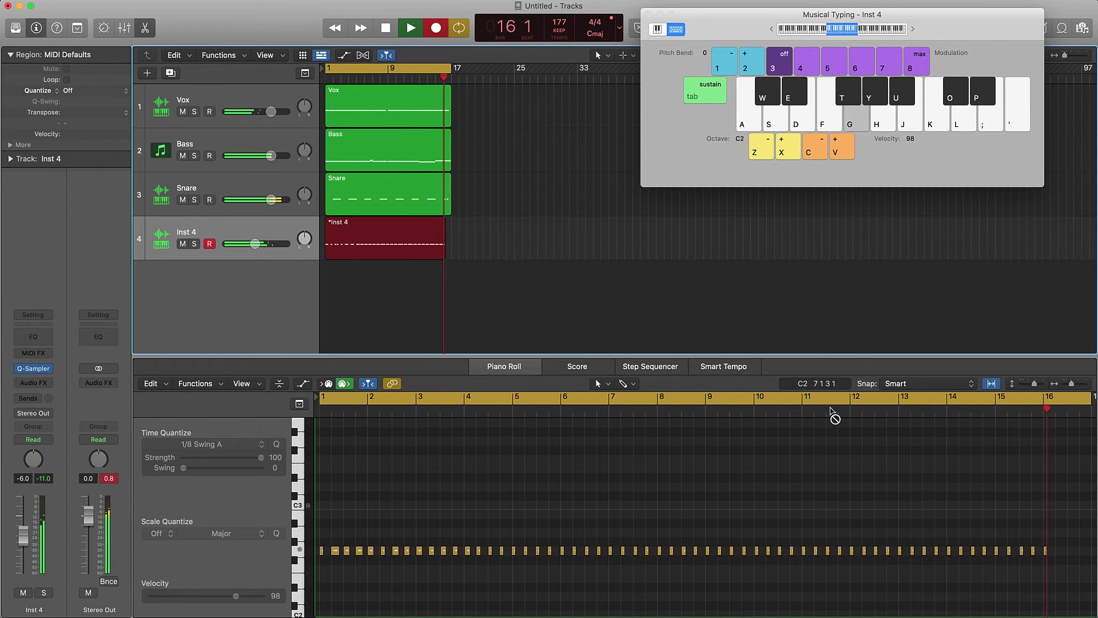
{"action": "key", "text": "g"}
{"action": "key", "text": "g"}
{"action": "key", "text": "g"}
{"action": "key", "text": "g"}
{"action": "key", "text": "g"}
{"action": "key", "text": "g"}
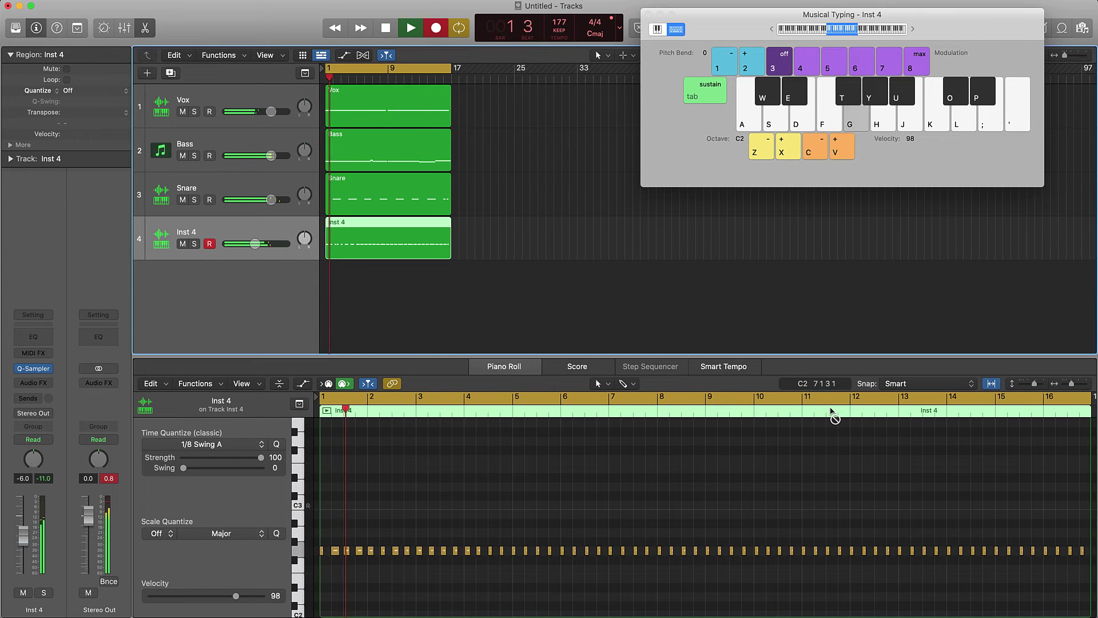
{"action": "key", "text": "space"}
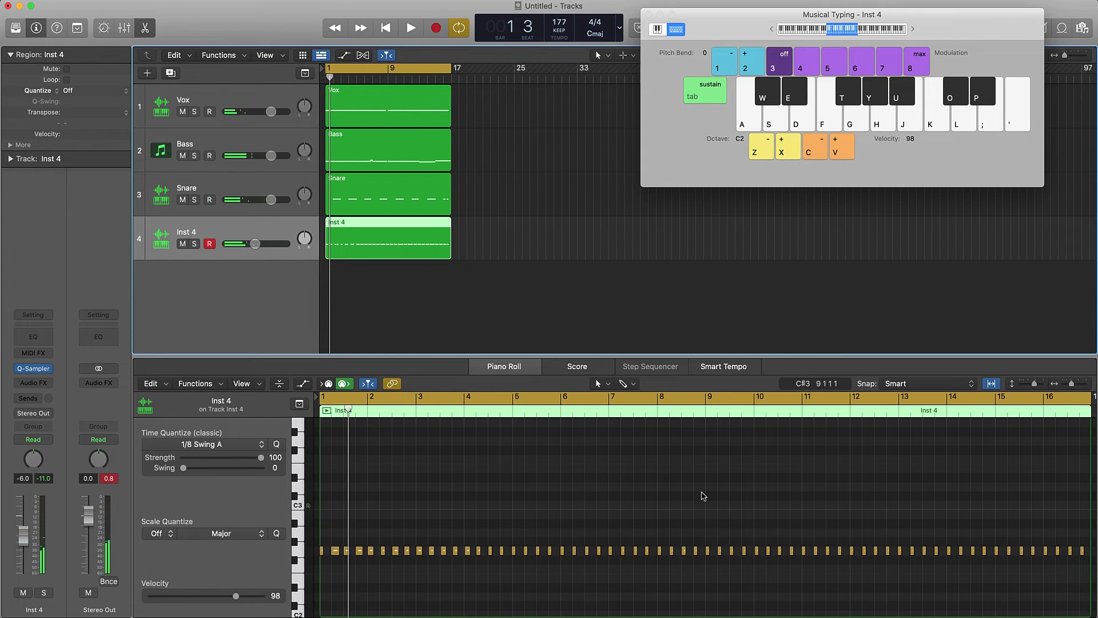
Examine the timing and lengths of the recorded hi-hat notes in the Piano Roll up to about bar 13.
{"action": "scroll", "coordinate": [647, 494], "scroll_direction": "right", "scroll_amount": 1}
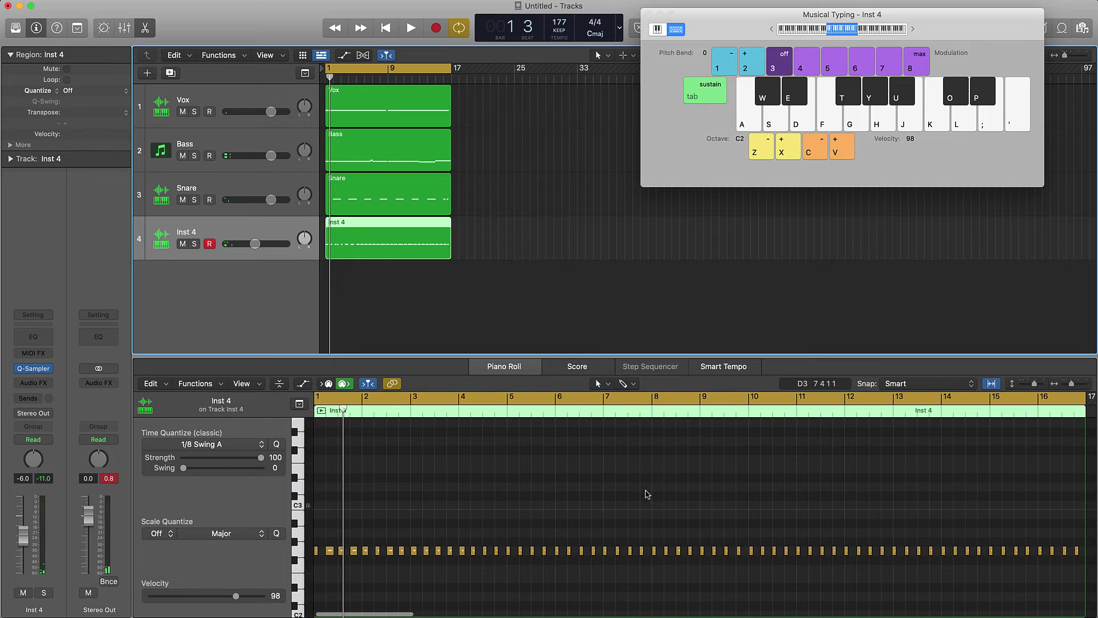
{"action": "scroll", "coordinate": [683, 498], "scroll_direction": "right", "scroll_amount": 5}
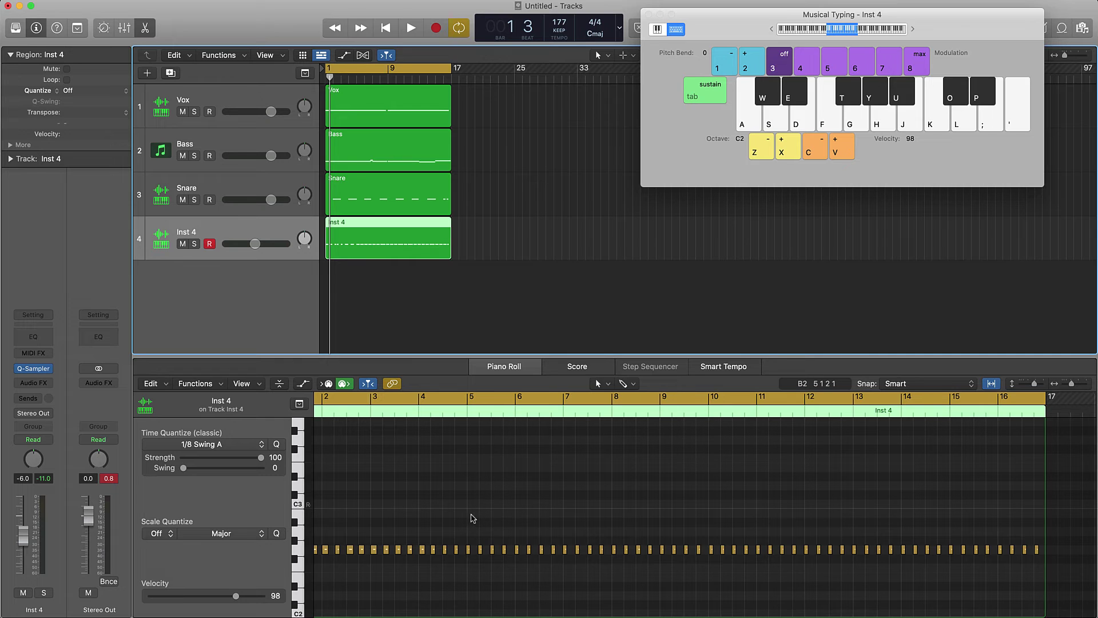
{"action": "left_click", "coordinate": [479, 510], "text": "ctrl+alt"}
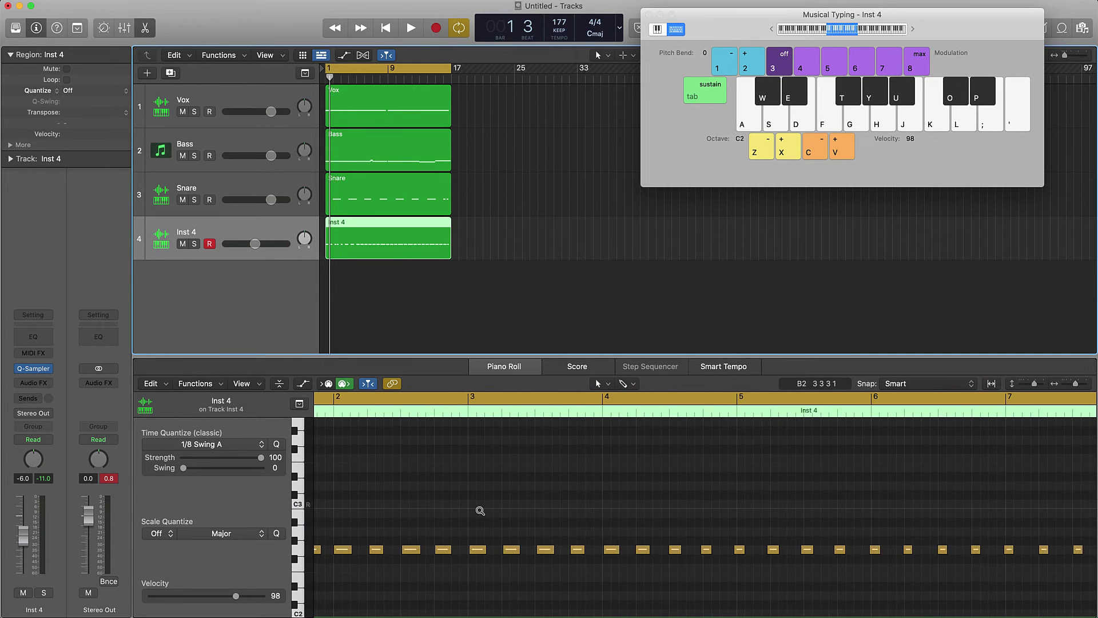
{"action": "scroll", "coordinate": [612, 513], "scroll_direction": "right", "scroll_amount": 15}
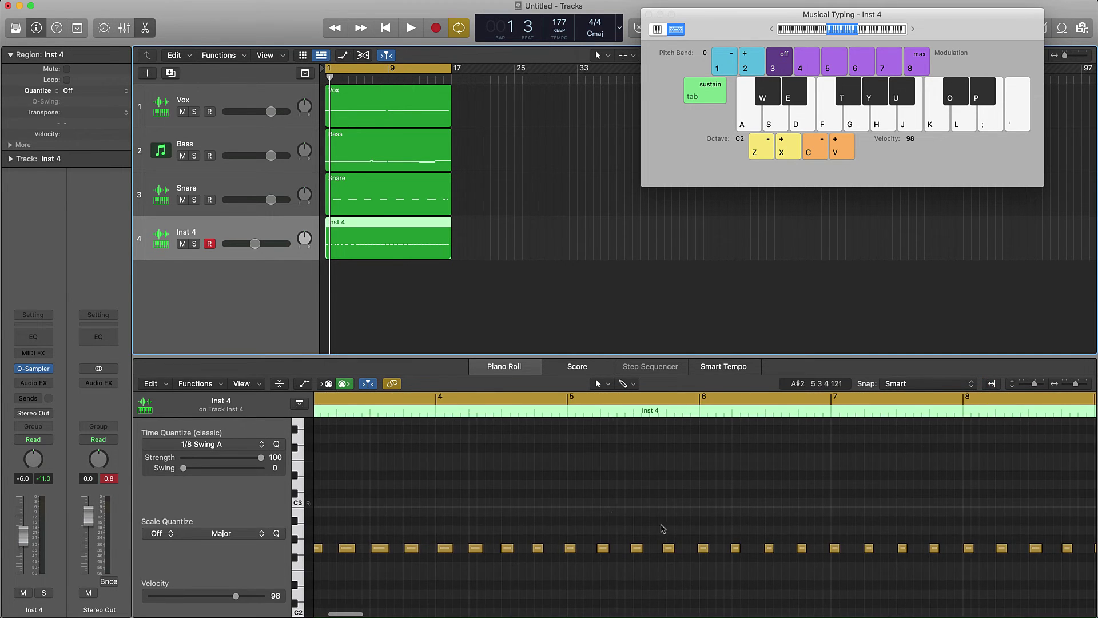
{"action": "scroll", "coordinate": [662, 527], "scroll_direction": "right", "scroll_amount": 10}
{"action": "scroll", "coordinate": [661, 526], "scroll_direction": "right", "scroll_amount": 15}
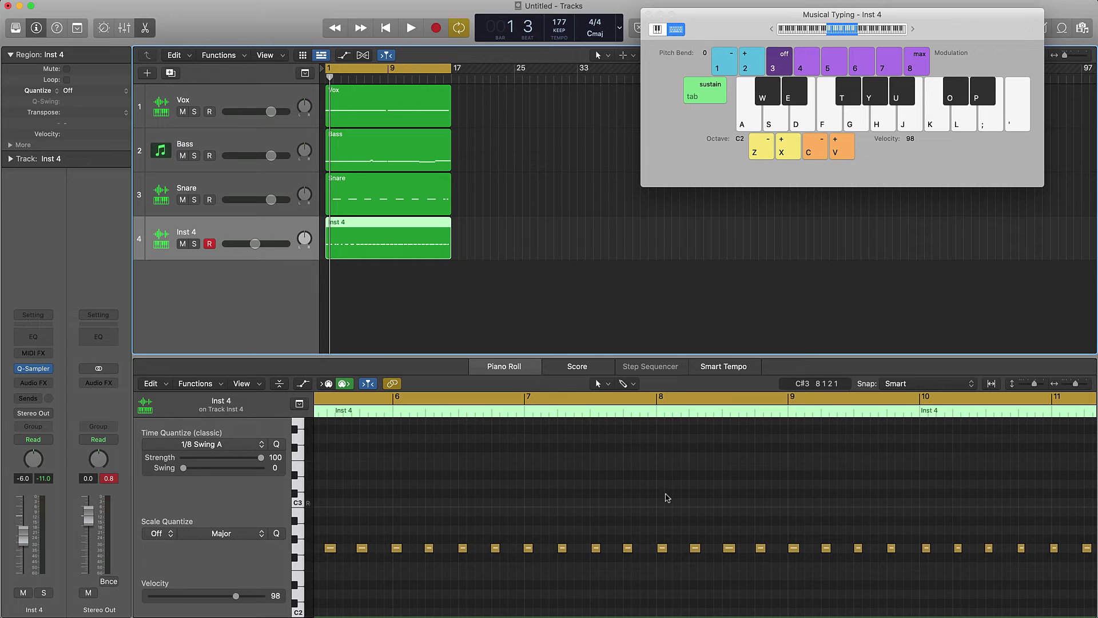
{"action": "scroll", "coordinate": [670, 499], "scroll_direction": "right", "scroll_amount": 20}
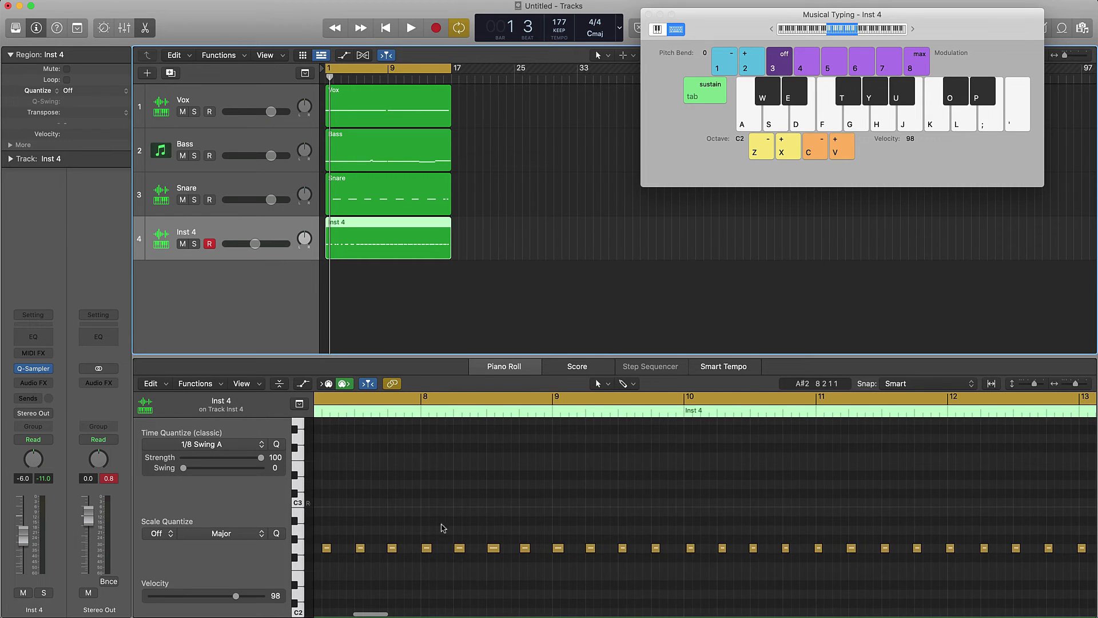
Select the hi-hat notes from about bar 8 to the end of the Inst 4 region.
{"action": "left_click_drag", "start_coordinate": [417, 528], "coordinate": [1095, 565]}
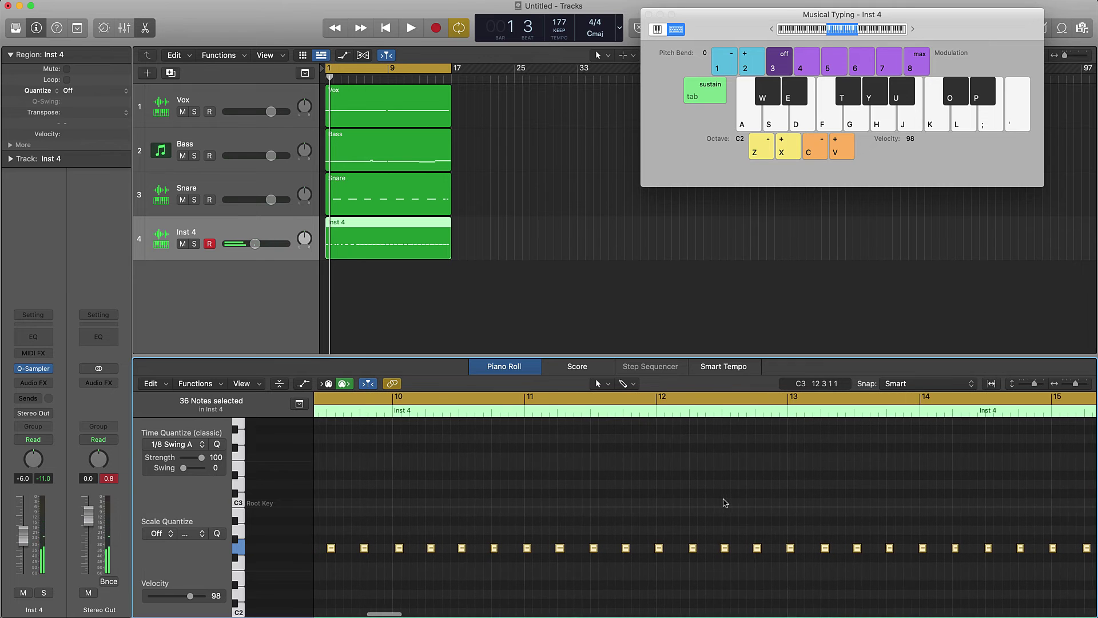
{"action": "left_click", "coordinate": [724, 500], "text": "ctrl+alt"}
{"action": "left_click", "coordinate": [484, 469], "text": "ctrl+alt"}
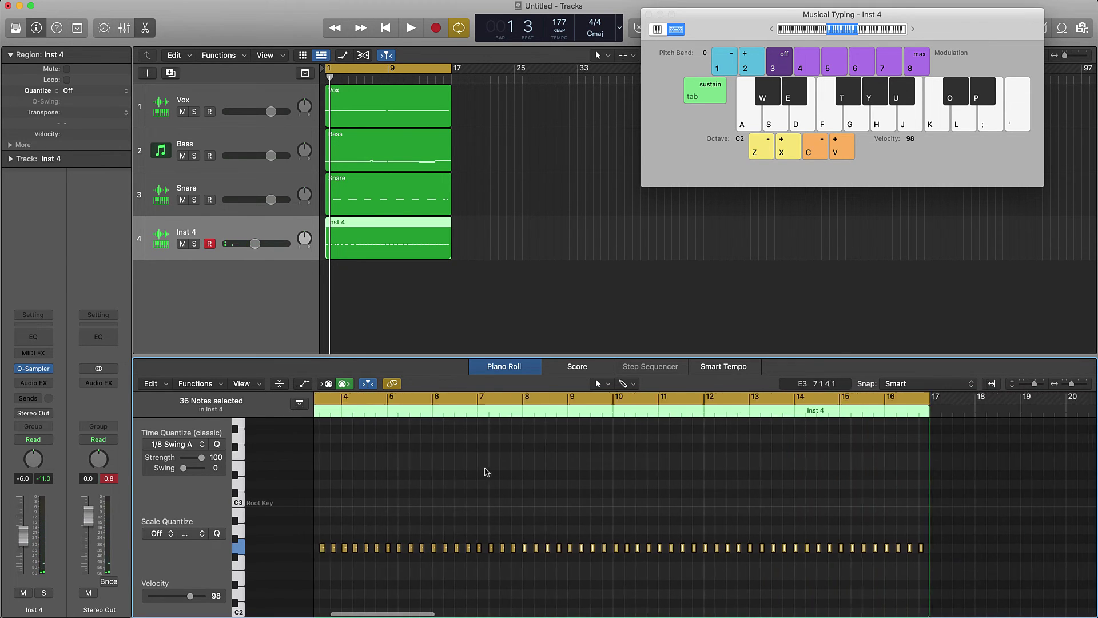
{"action": "left_click", "coordinate": [485, 469], "text": "ctrl+alt"}
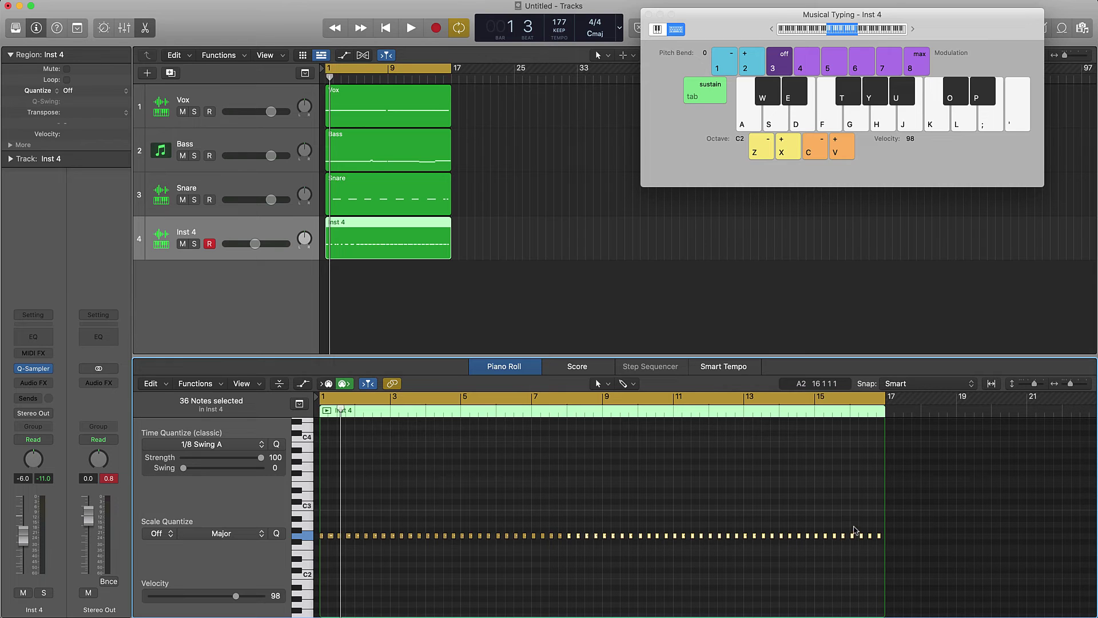
Replace all recorded hi-hat notes in the Inst 4 region with evenly spaced G2 notes, one per beat across 16 bars.
{"action": "left_click_drag", "start_coordinate": [854, 533], "coordinate": [906, 546]}
{"action": "key", "text": "super+a"}
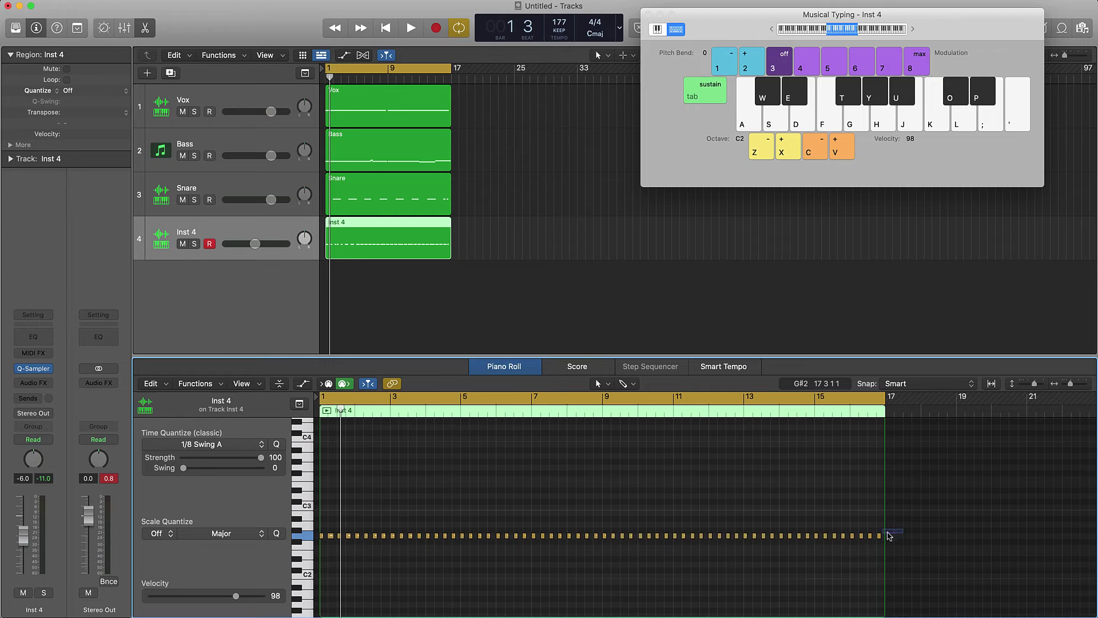
{"action": "key", "text": "Delete"}
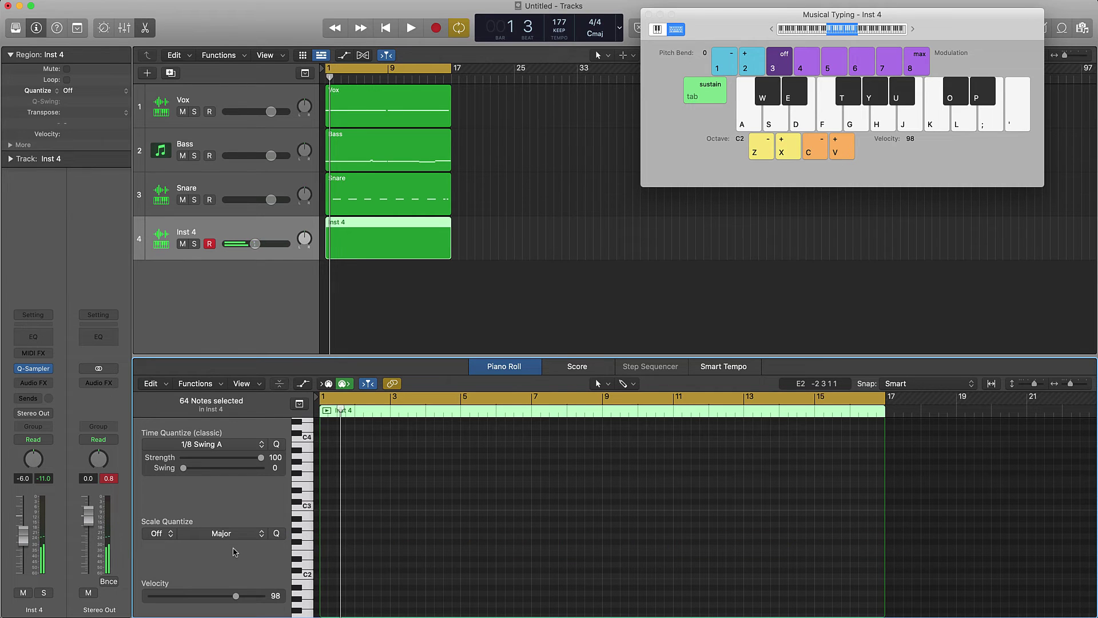
{"action": "key", "text": "Return"}
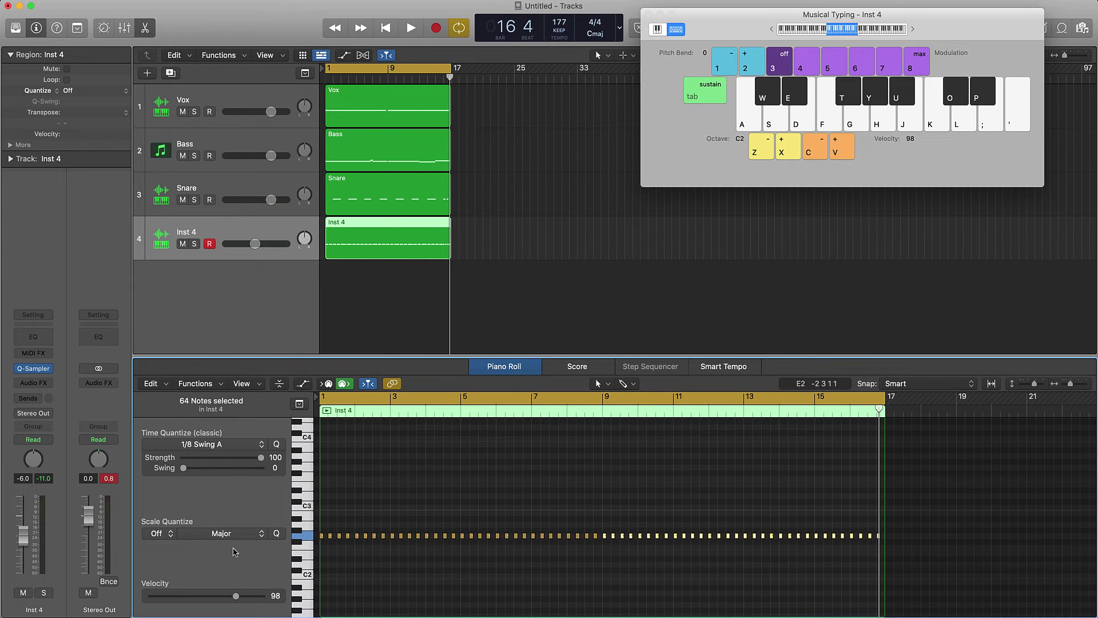
Play the track with the evenly spaced hi-hats, select all notes in the Inst 4 region and stop playback.
{"action": "key", "text": "space"}
{"action": "left_click", "coordinate": [557, 498]}
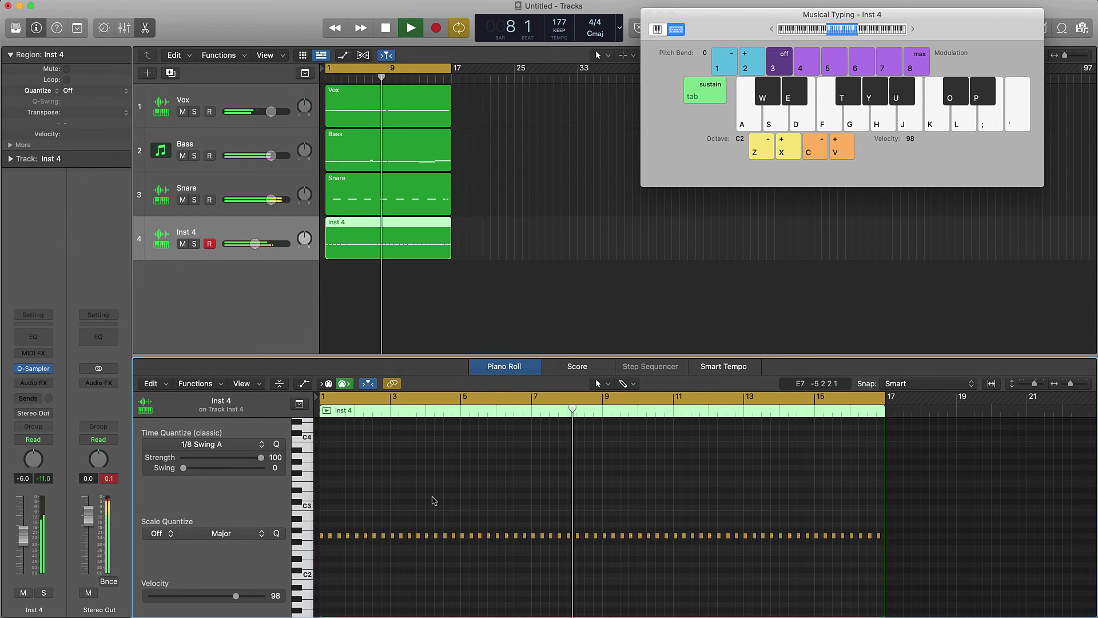
{"action": "key", "text": "super+a"}
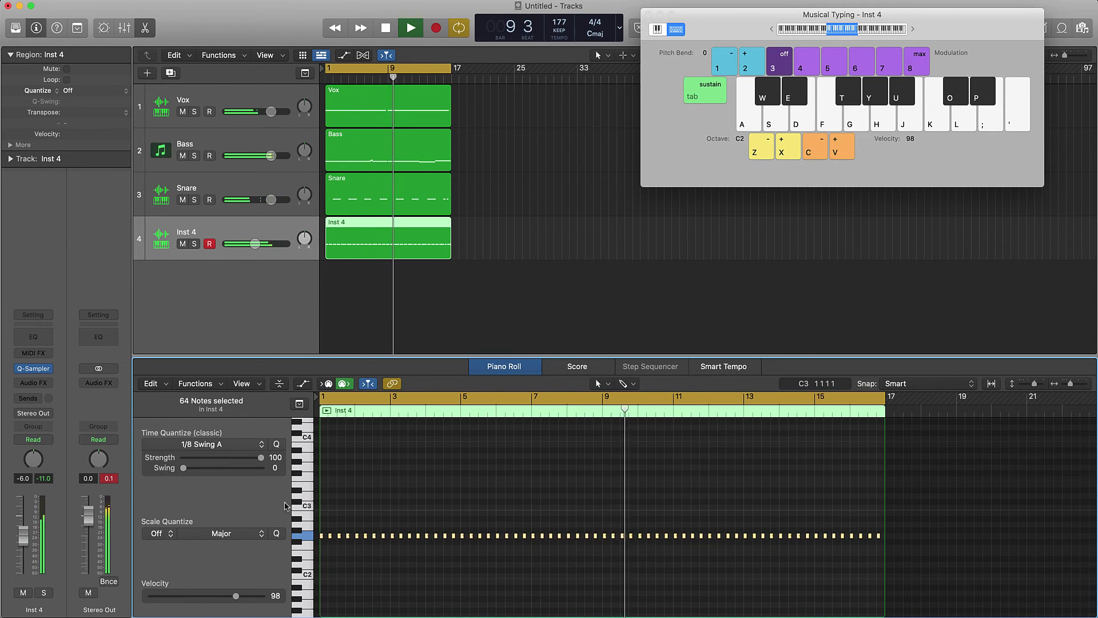
{"action": "key", "text": "space"}
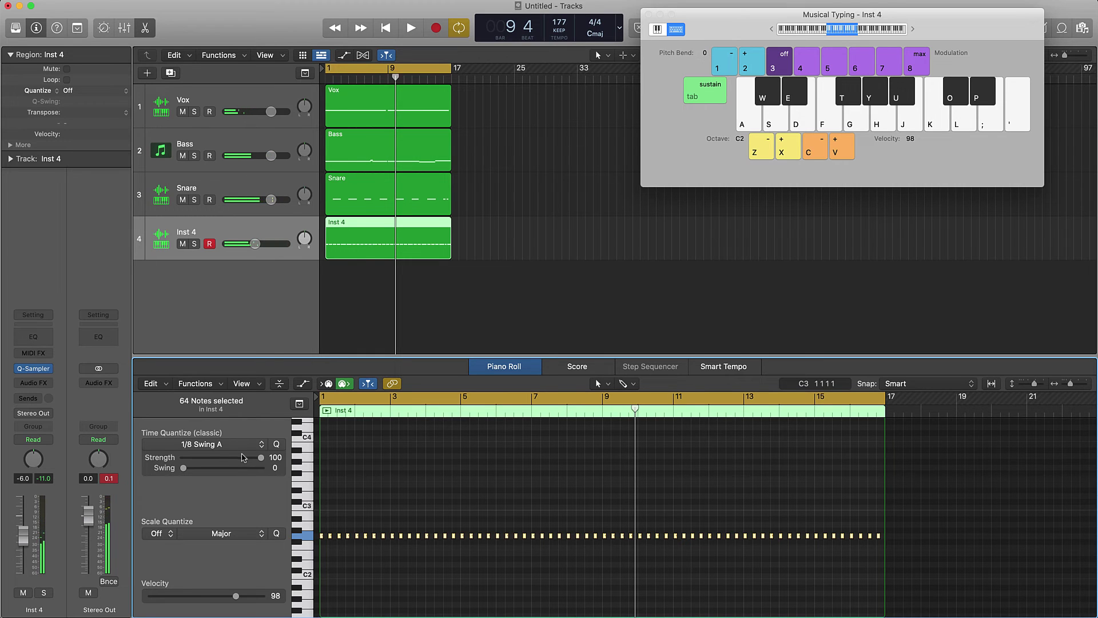
Quantize the selected hi-hat notes at 1/8 Swing A with strength 50 and swing 13, checking them in playback.
{"action": "left_click", "coordinate": [277, 445]}
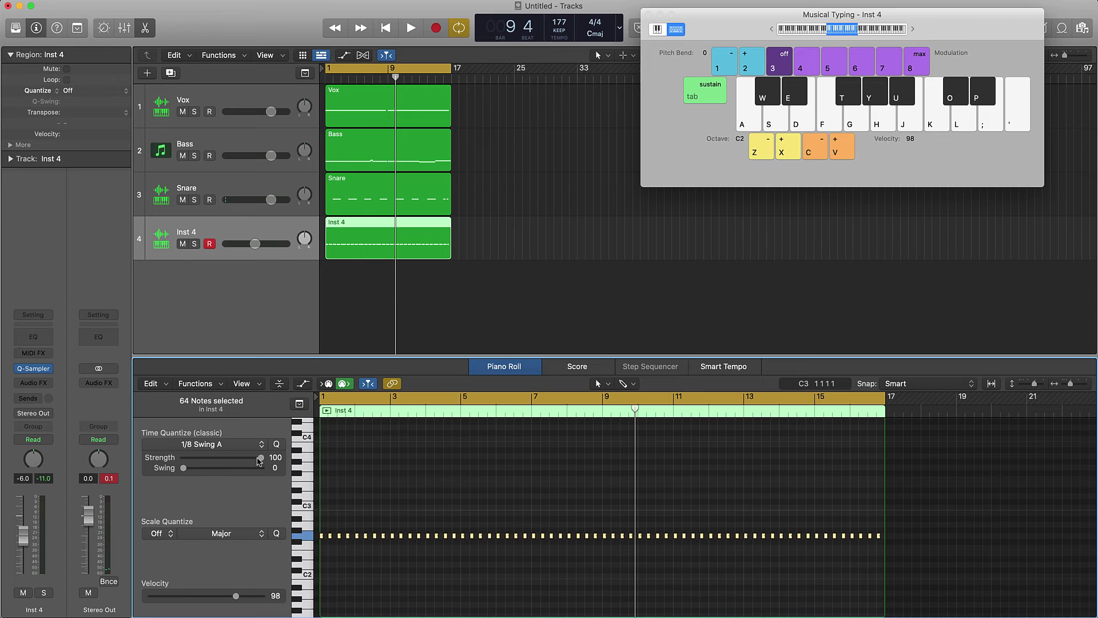
{"action": "left_click_drag", "start_coordinate": [252, 459], "coordinate": [176, 460]}
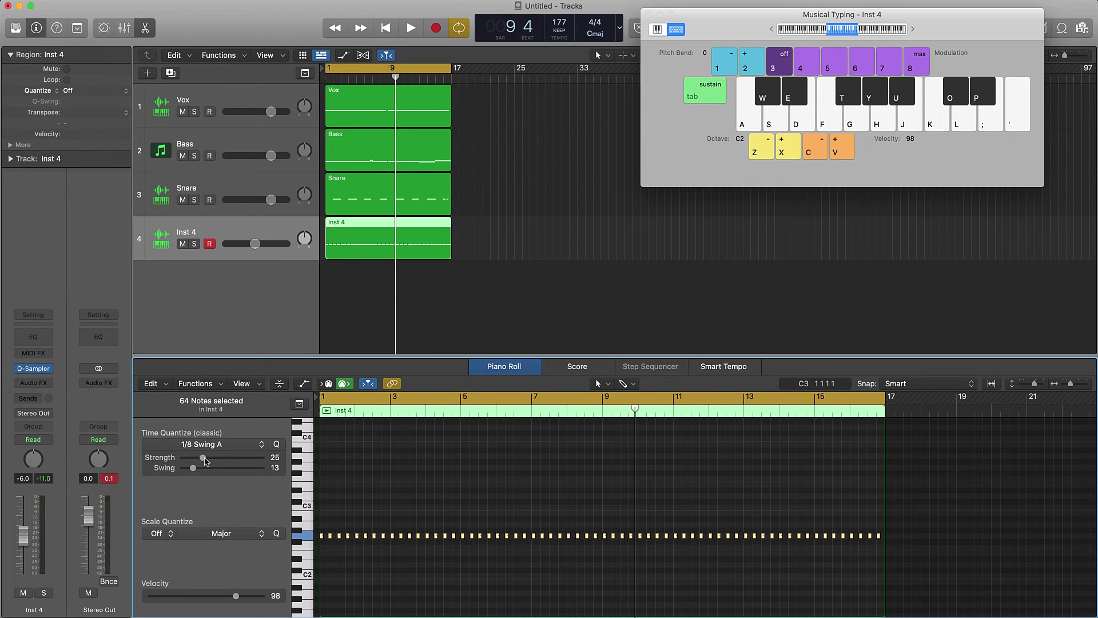
{"action": "key", "text": "space"}
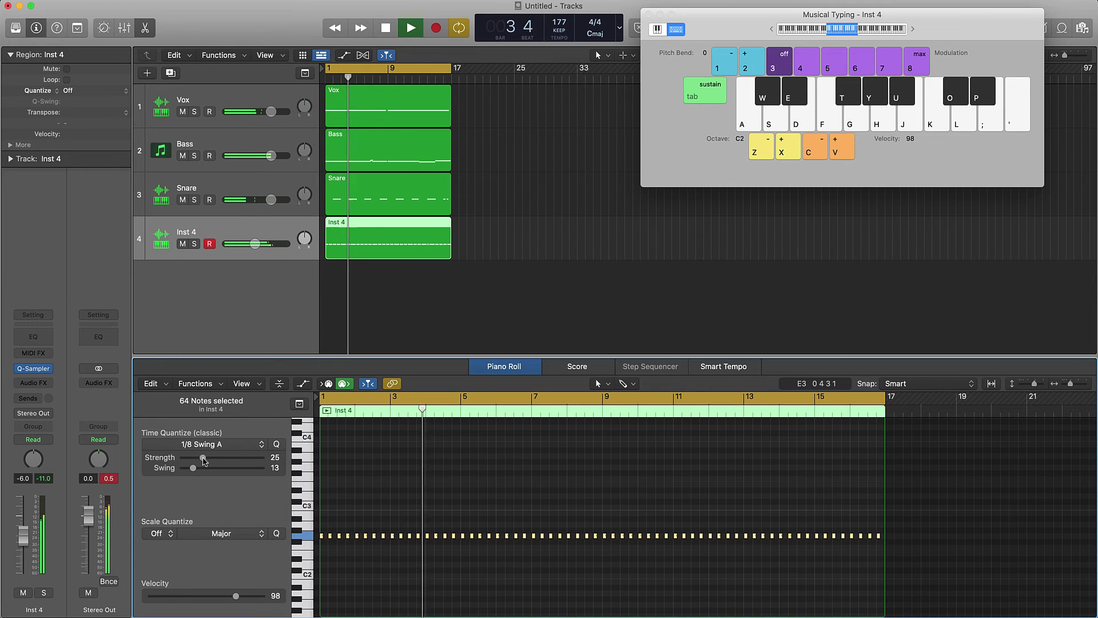
{"action": "left_click_drag", "start_coordinate": [203, 458], "coordinate": [224, 458]}
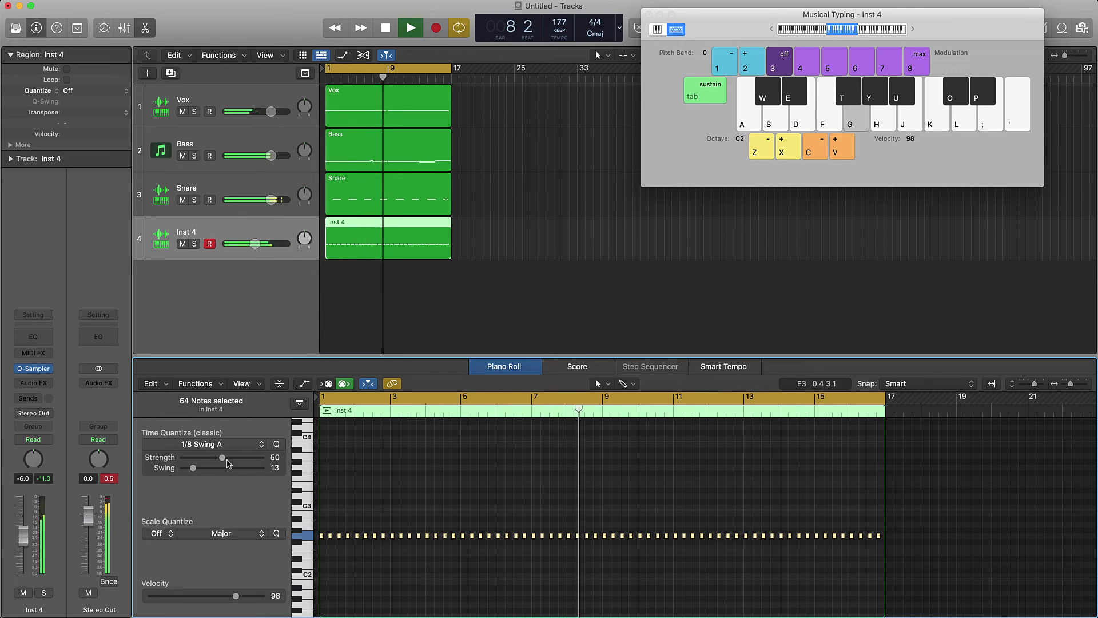
{"action": "left_click", "coordinate": [399, 488]}
{"action": "key", "text": "space"}
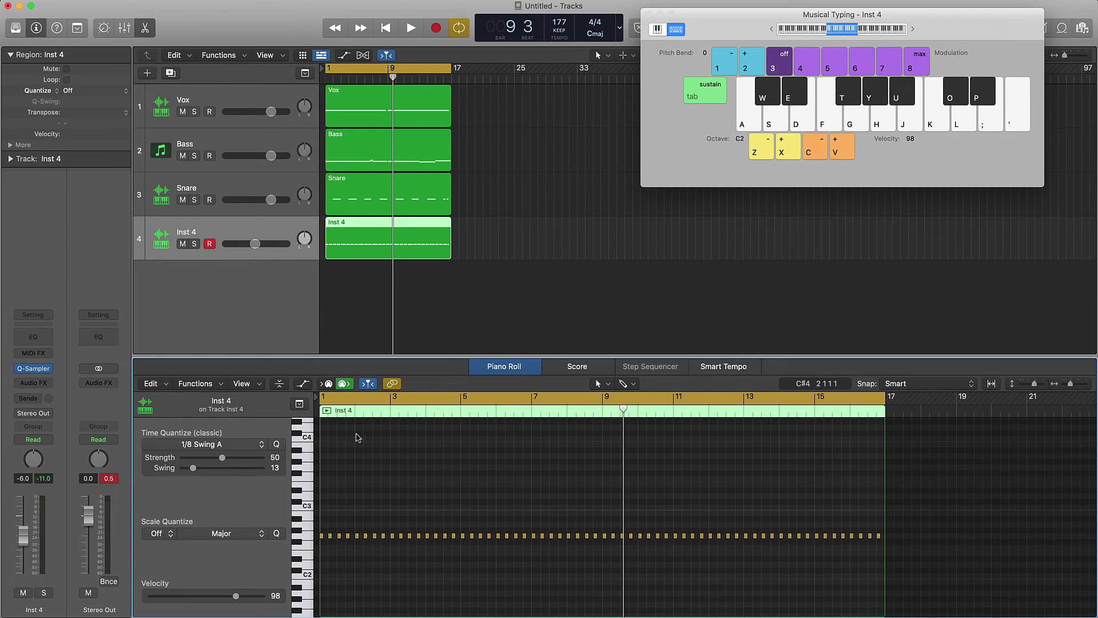
Rename the Inst 4 track as Hat and clear the region selection.
{"action": "double_click", "coordinate": [190, 229]}
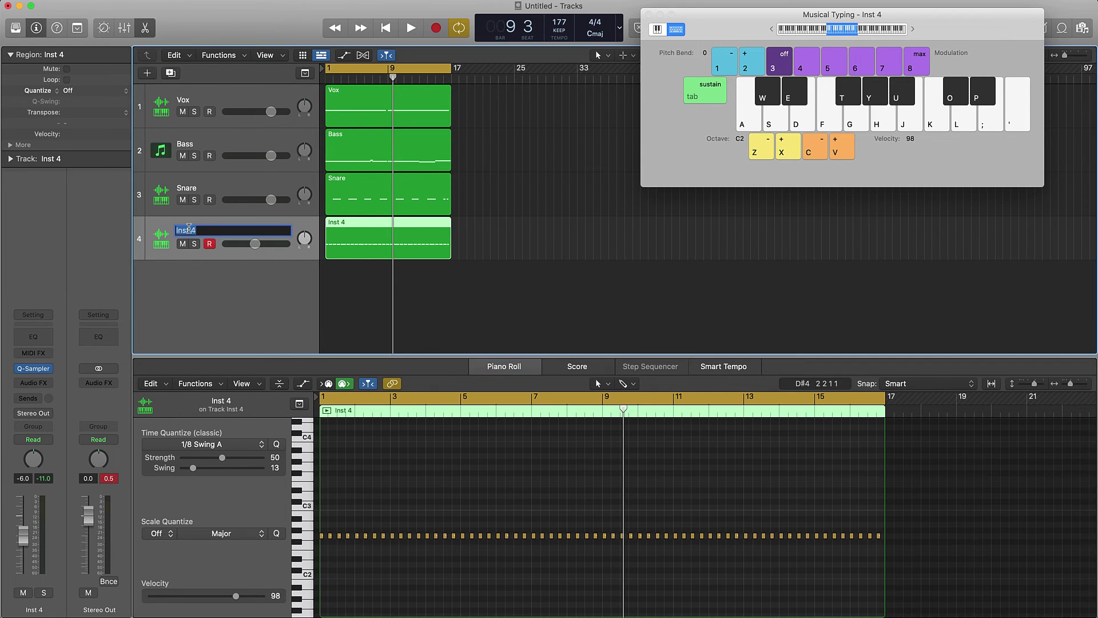
{"action": "type", "text": "Heat"}
{"action": "key", "text": "Return"}
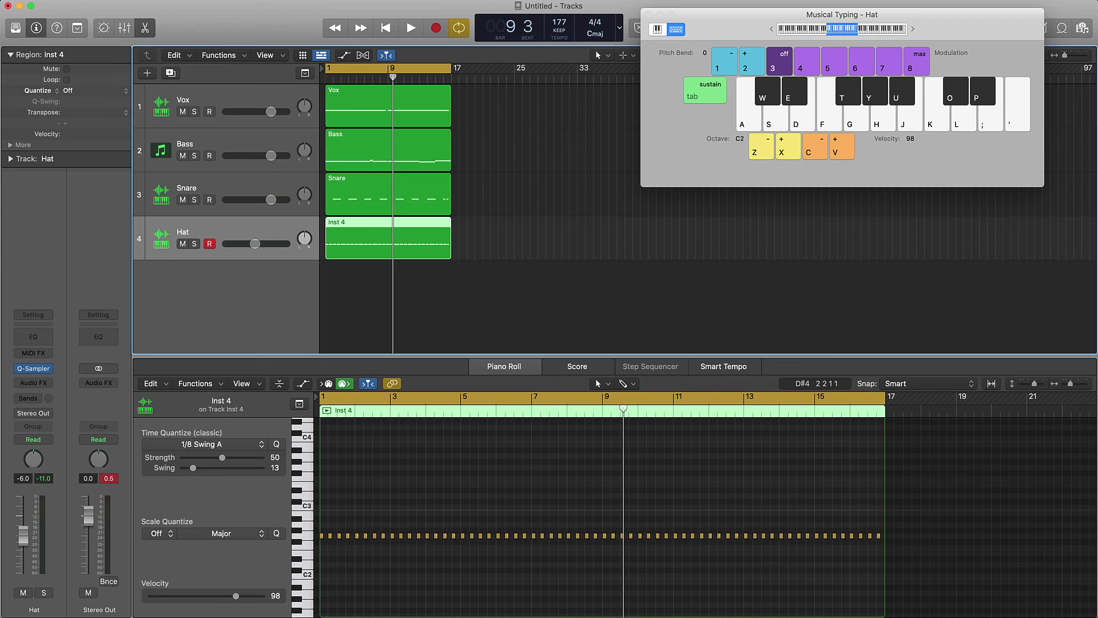
{"action": "key", "text": "super+a"}
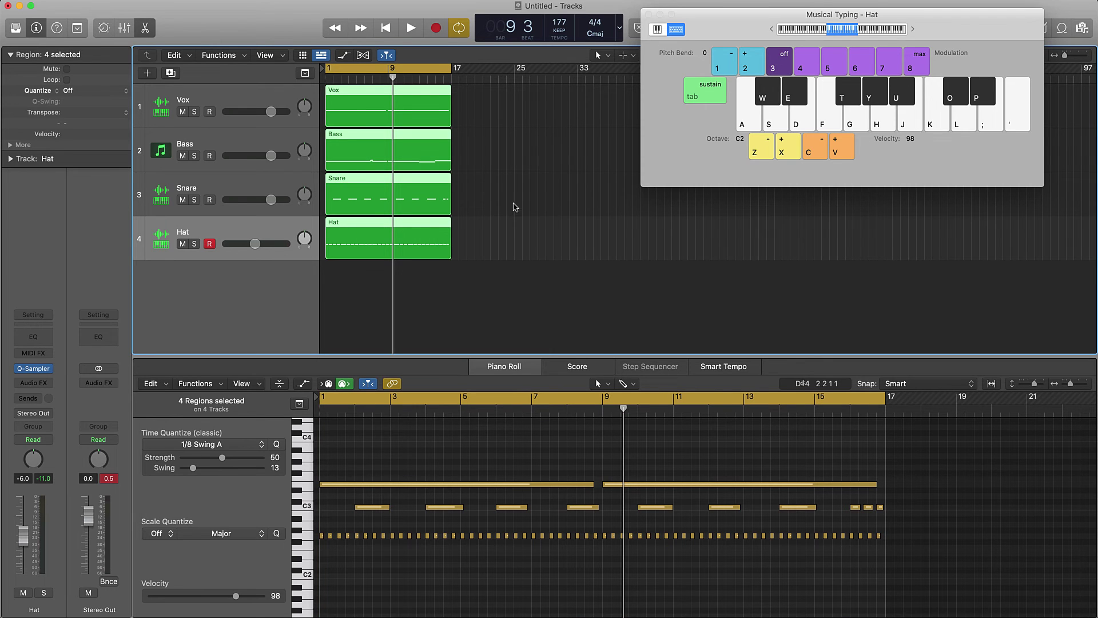
{"action": "left_click", "coordinate": [514, 207]}
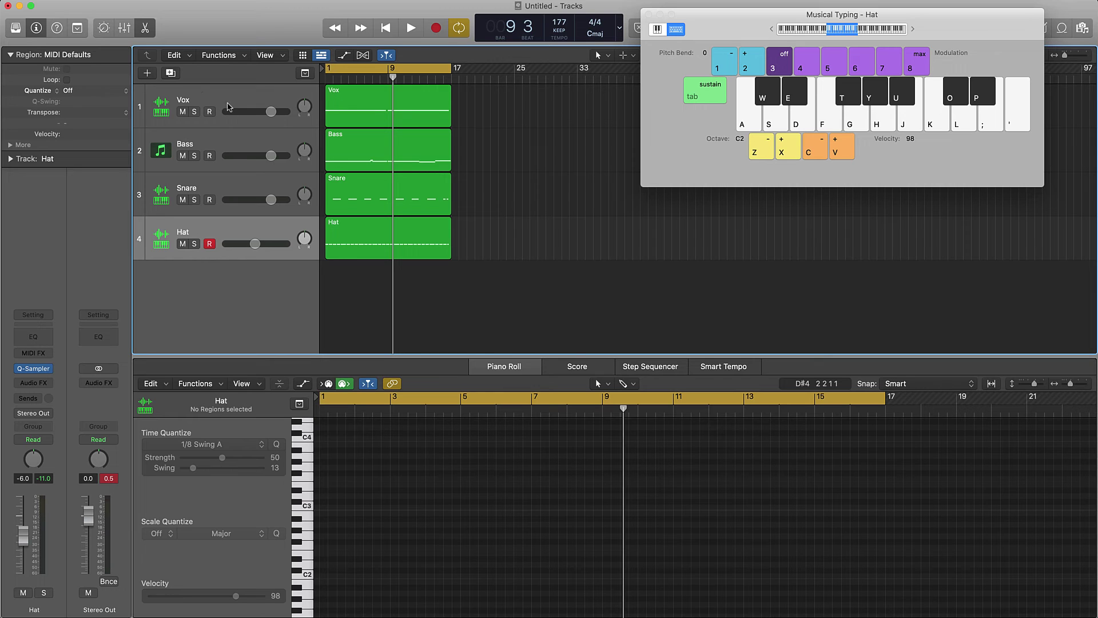
Create one new software instrument track with Quick Sampler (Single Sample) and move its plug-in window clear of the sample browser.
{"action": "left_click", "coordinate": [148, 73]}
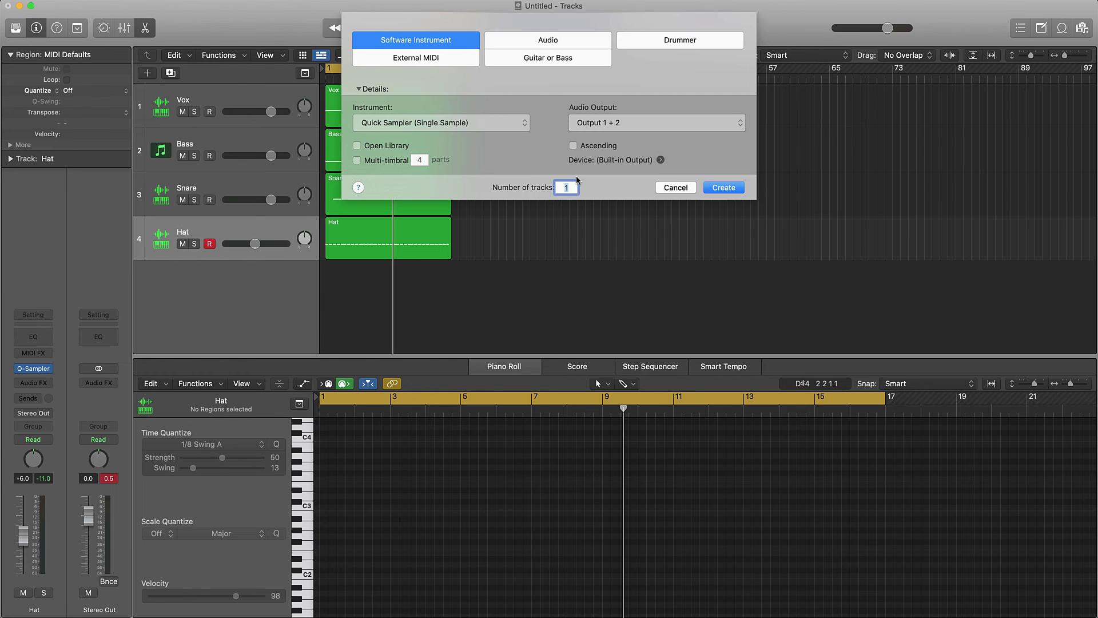
{"action": "left_click", "coordinate": [721, 188]}
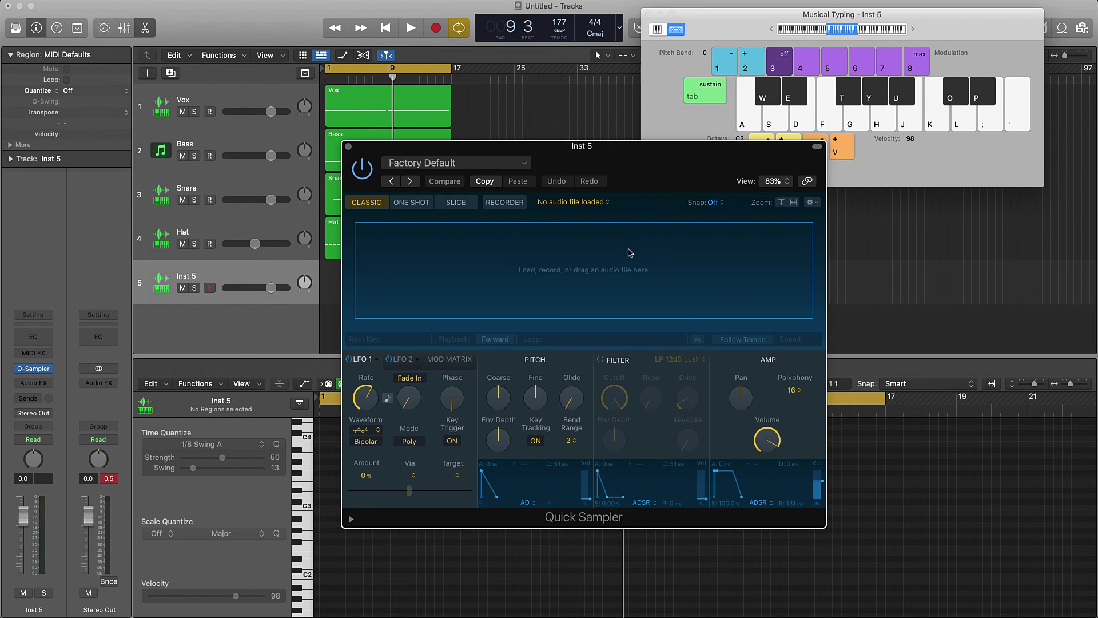
{"action": "left_click_drag", "start_coordinate": [615, 212], "coordinate": [365, 72]}
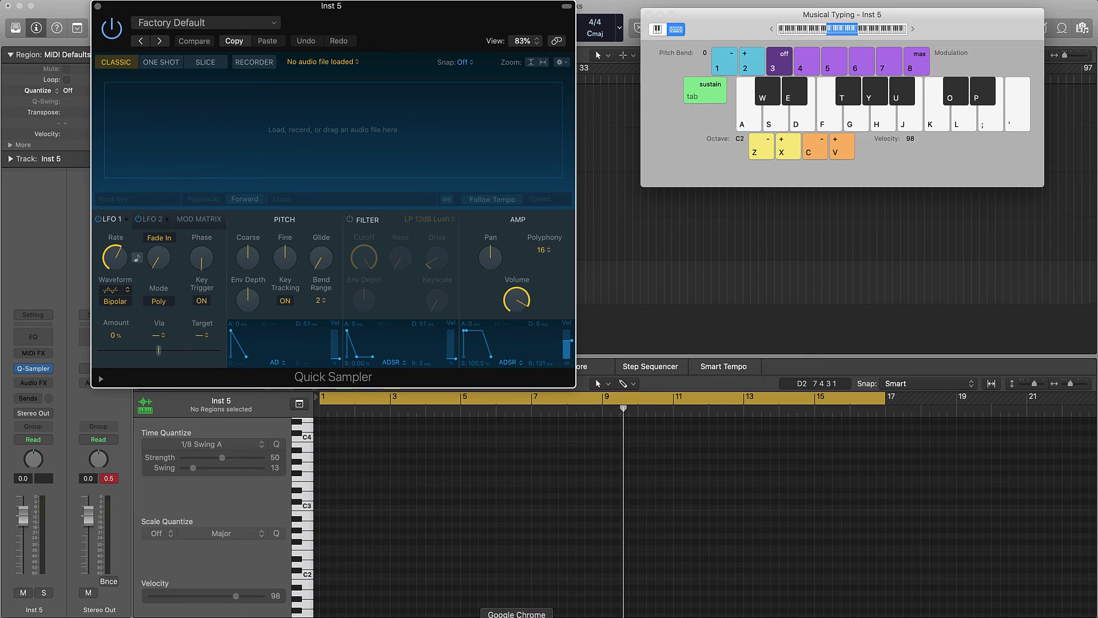
Switch to Splice and filter the hip hop sample results by kicks instead of hats.
{"action": "left_click", "coordinate": [818, 609]}
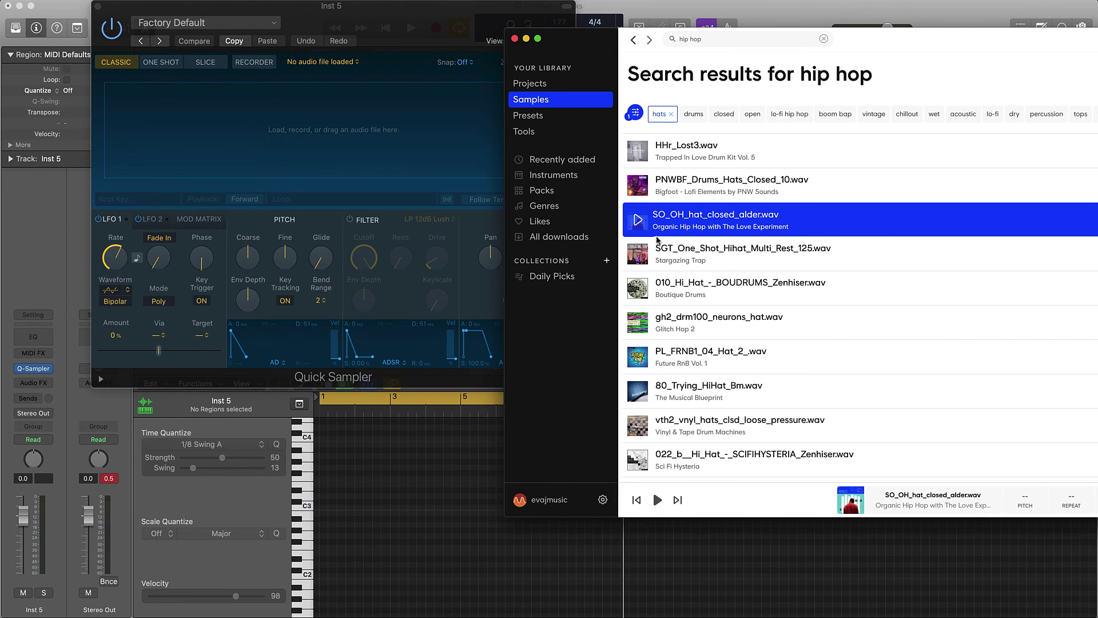
{"action": "left_click", "coordinate": [671, 117]}
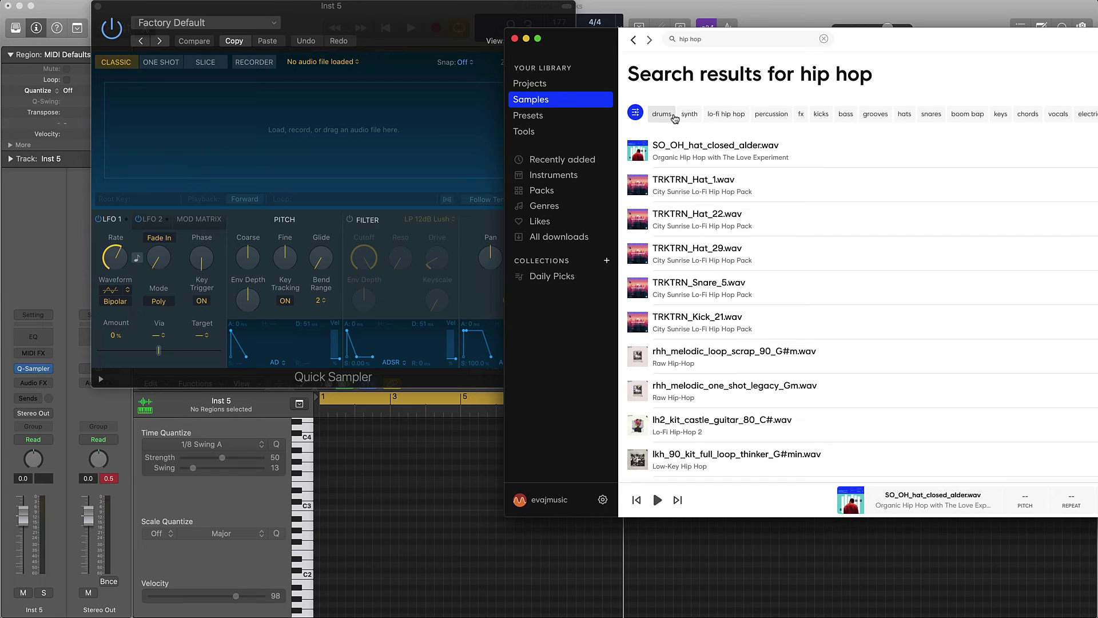
{"action": "left_click", "coordinate": [820, 114]}
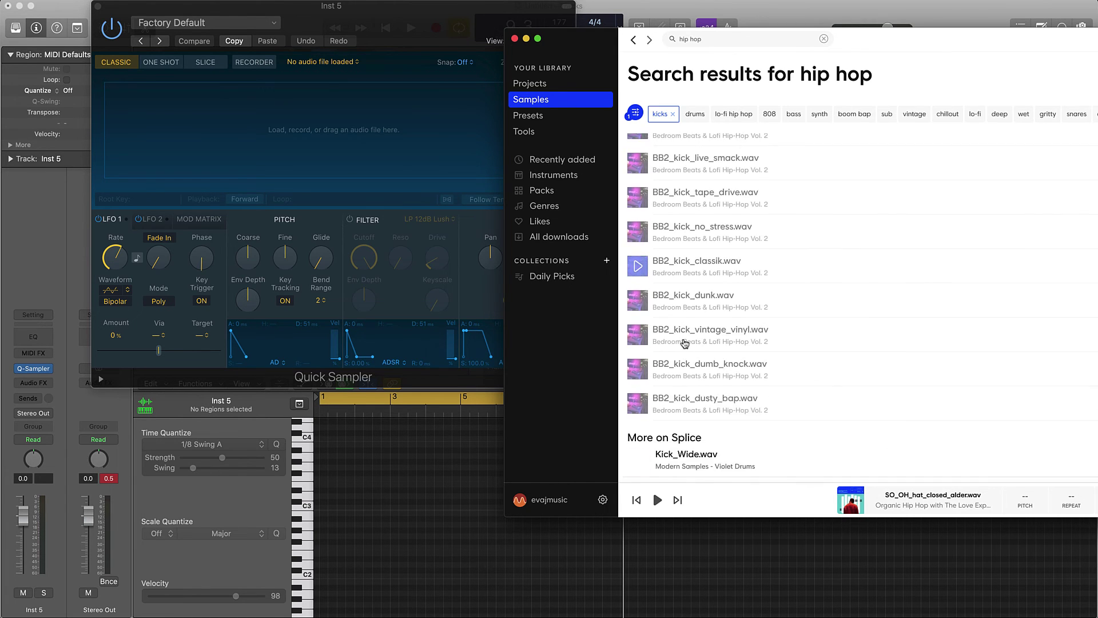
{"action": "double_click", "coordinate": [919, 44]}
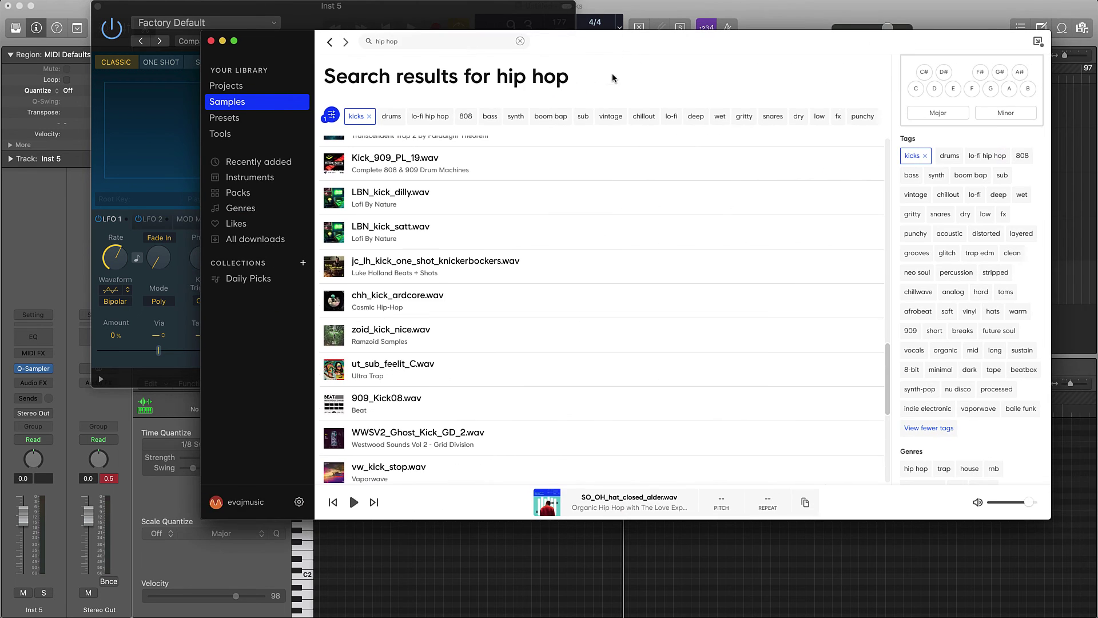
Preview jc_lh_kick_one_shot_knickerbockers.wav and LBN_kick_satt.wav, and download LBN_kick_satt.wav.
{"action": "left_click", "coordinate": [336, 267]}
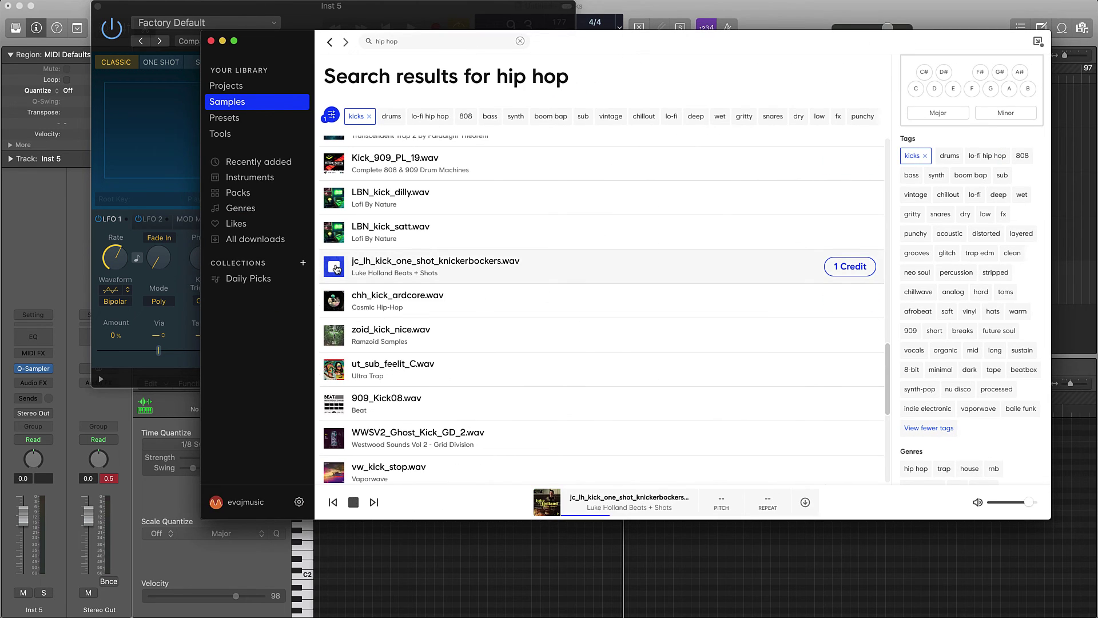
{"action": "left_click", "coordinate": [334, 233]}
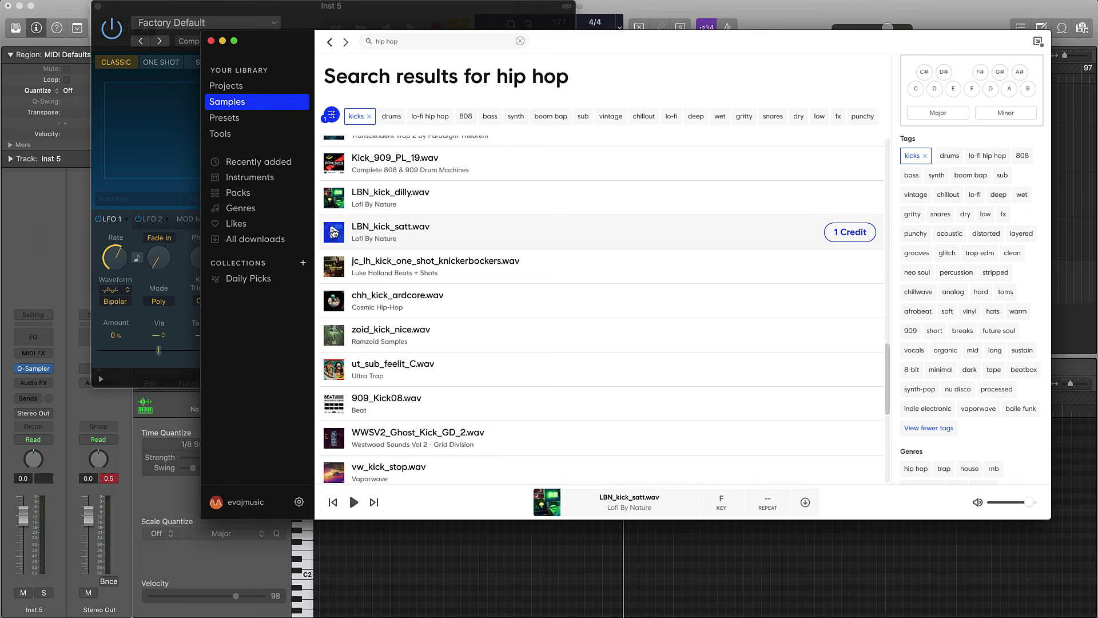
{"action": "left_click", "coordinate": [334, 232]}
{"action": "left_click", "coordinate": [334, 232]}
{"action": "left_click", "coordinate": [840, 239]}
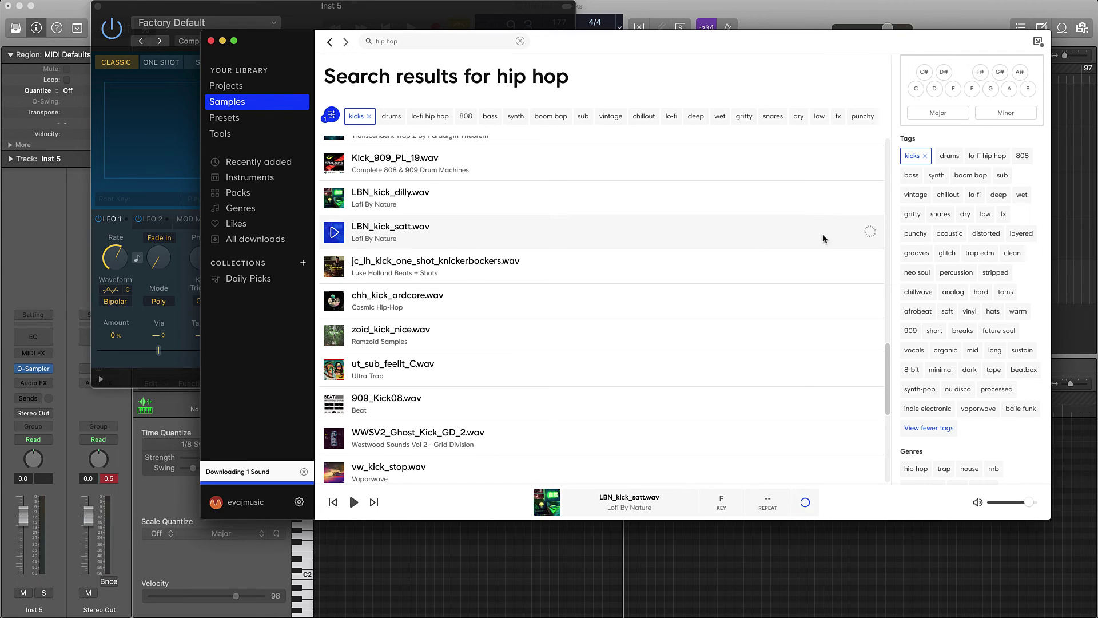
Load LBN_kick_satt.wav into the Inst 5 Quick Sampler, minimize Splice and close the sampler window.
{"action": "left_click", "coordinate": [338, 236]}
{"action": "left_click_drag", "start_coordinate": [338, 236], "coordinate": [178, 138]}
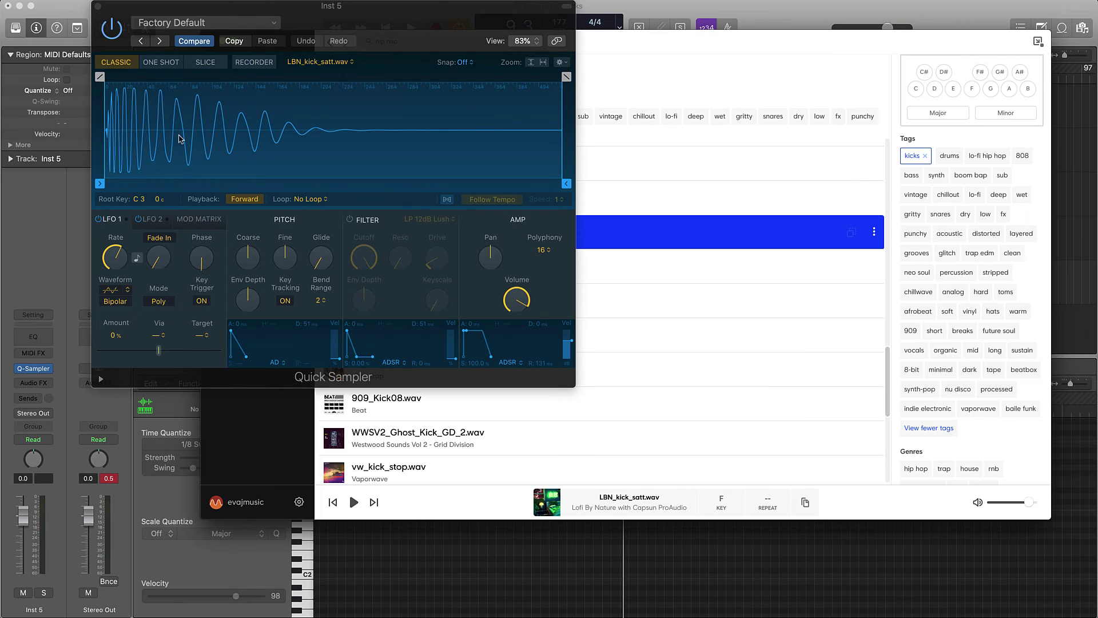
{"action": "left_click_drag", "start_coordinate": [574, 34], "coordinate": [646, 34]}
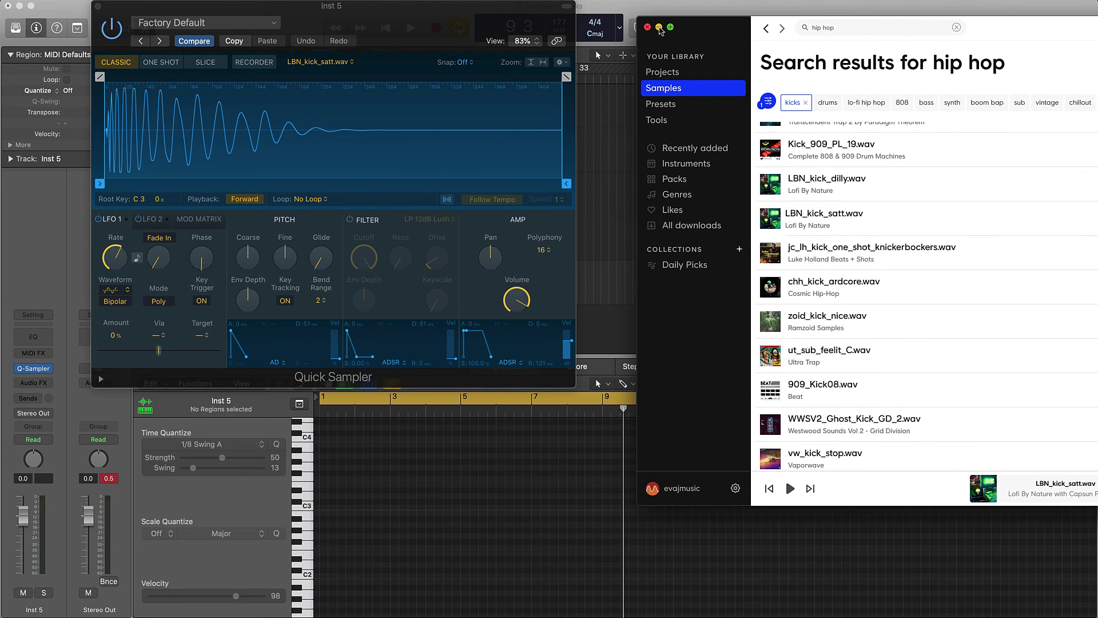
{"action": "left_click", "coordinate": [659, 27]}
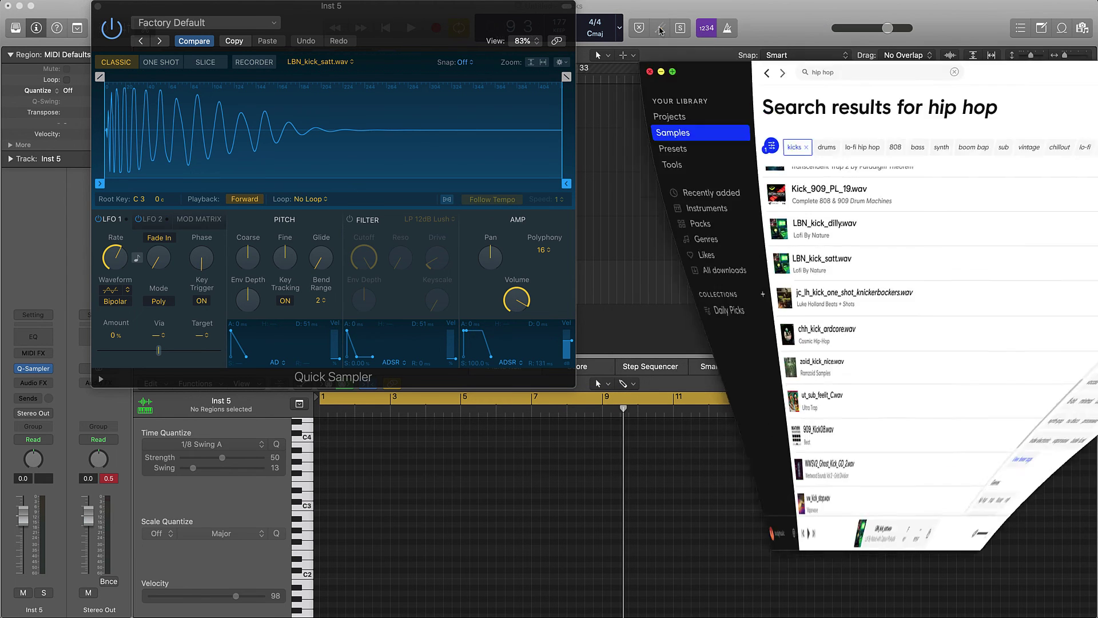
{"action": "key", "text": "cmd+k"}
{"action": "left_click_drag", "start_coordinate": [467, 12], "coordinate": [1015, 167]}
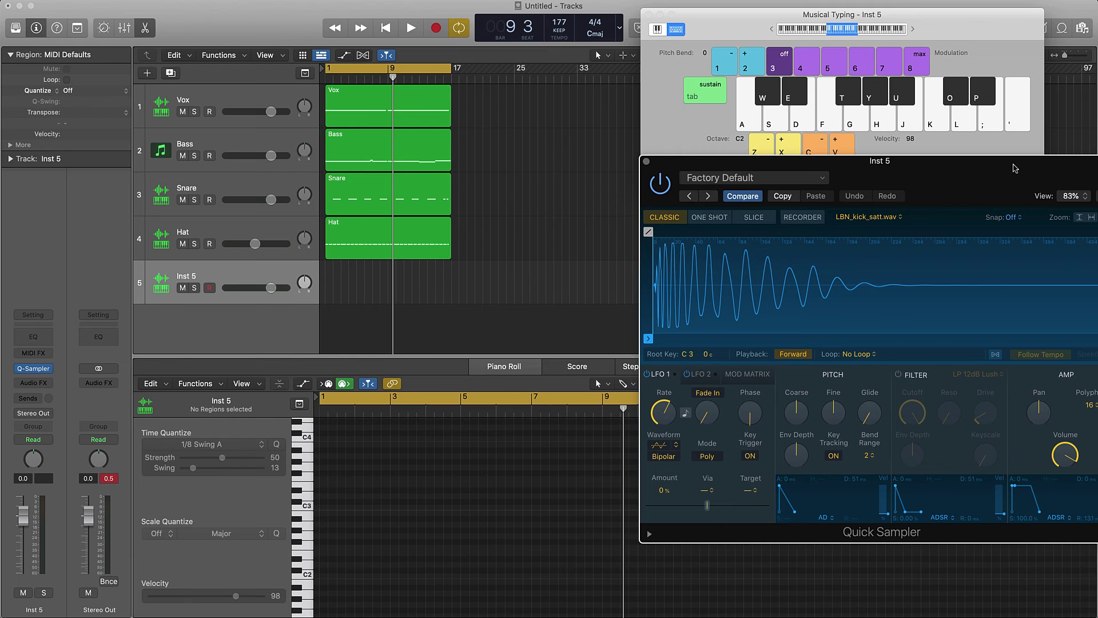
{"action": "left_click", "coordinate": [647, 163]}
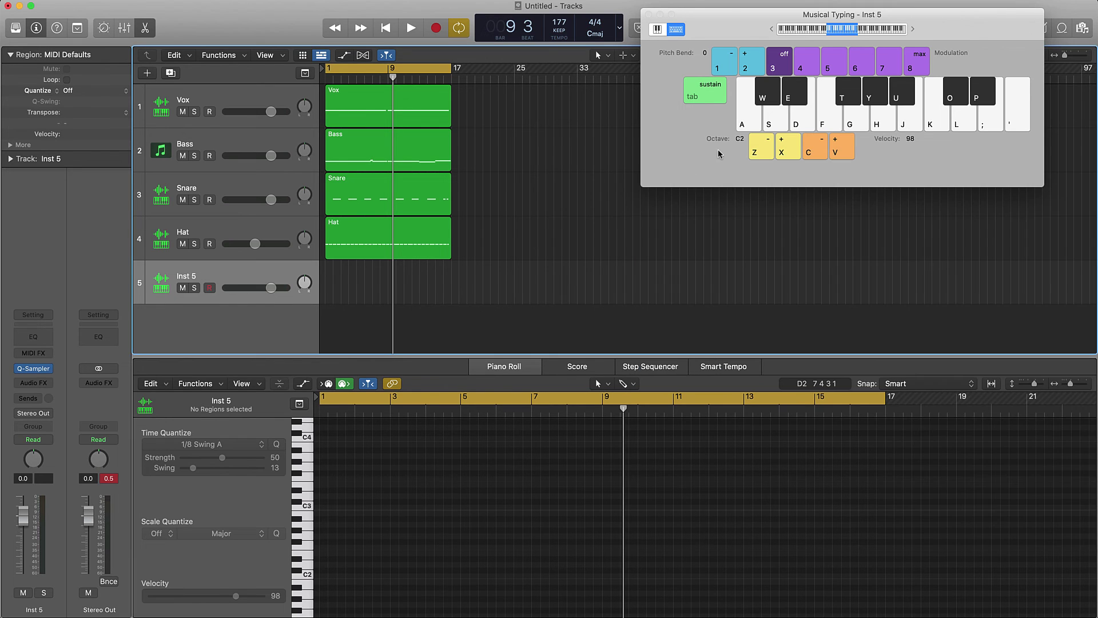
Record a kick pattern of repeated C3 notes on the Inst 5 track across the 16-bar cycle, and stop recording.
{"action": "key", "text": "super+k"}
{"action": "key", "text": "super+k"}
{"action": "key", "text": "k"}
{"action": "key", "text": "r"}
{"action": "key", "text": "k"}
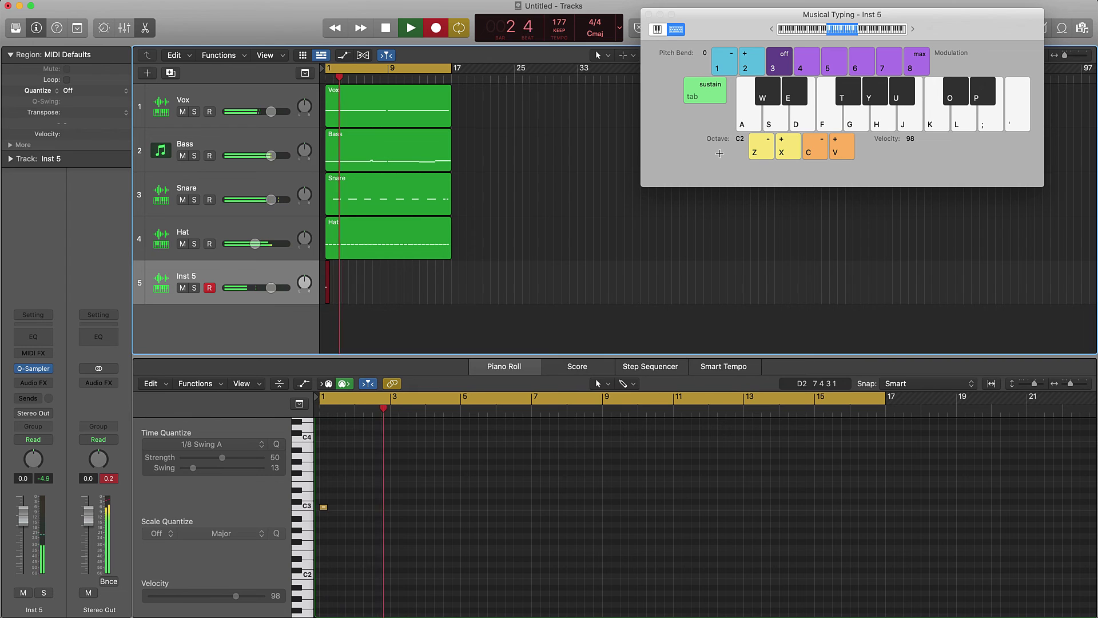
{"action": "key", "text": "k"}
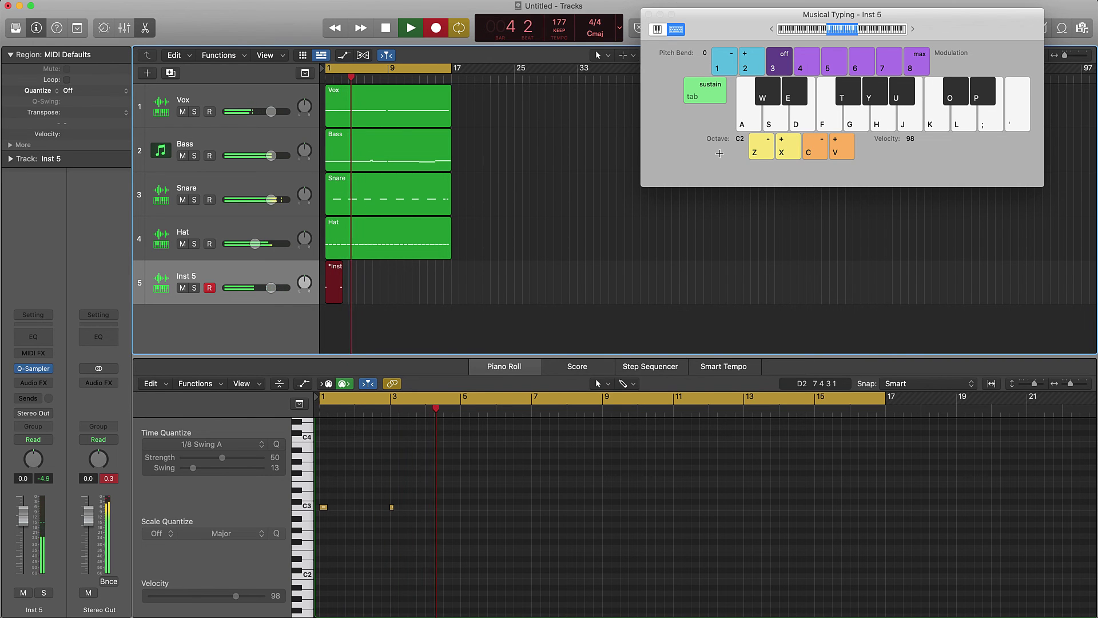
{"action": "key", "text": "k"}
{"action": "key", "text": "k"}
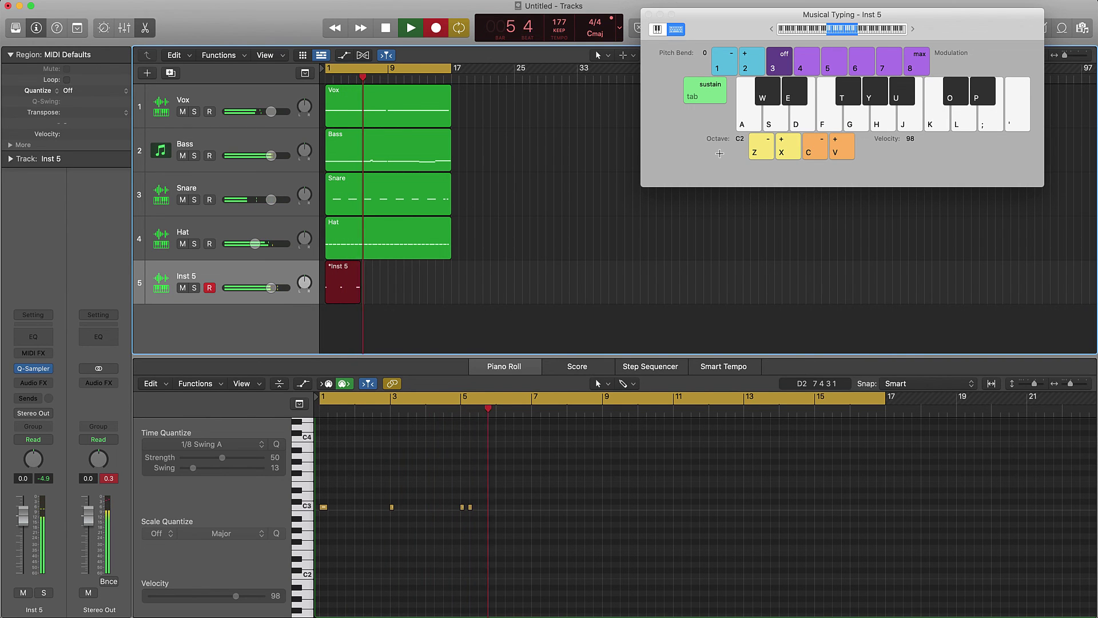
{"action": "key", "text": "k"}
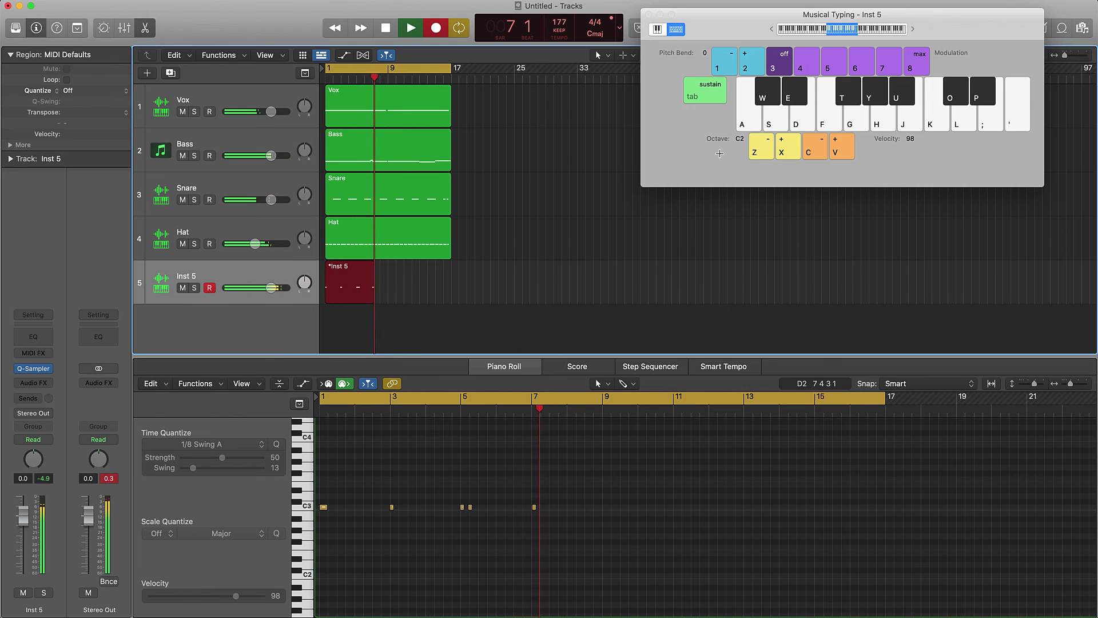
{"action": "key", "text": "k"}
{"action": "key", "text": "k"}
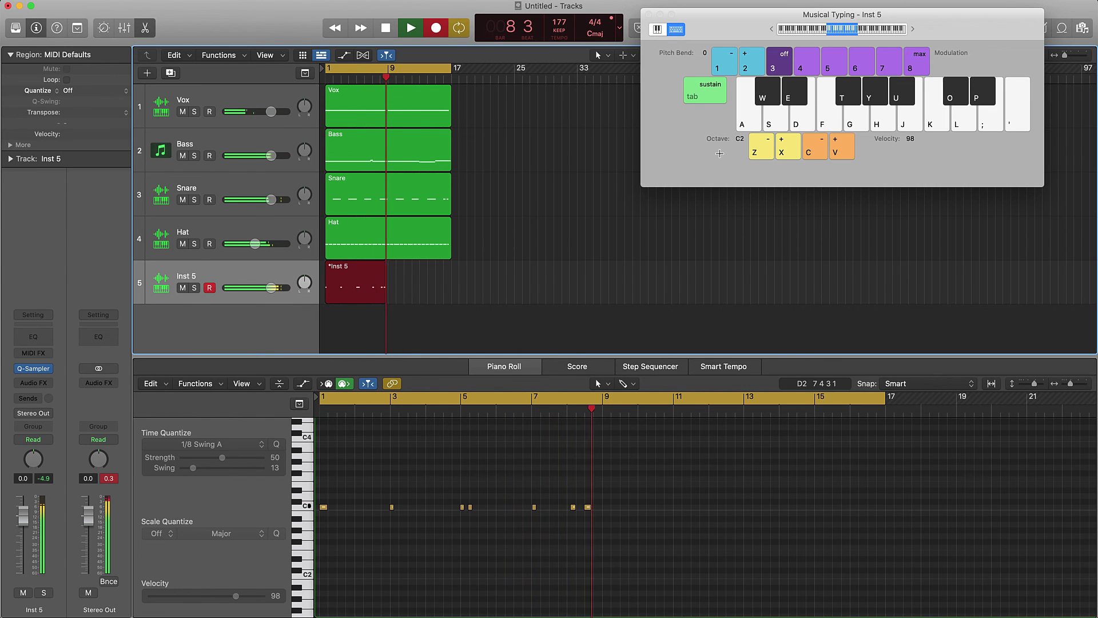
{"action": "key", "text": "k"}
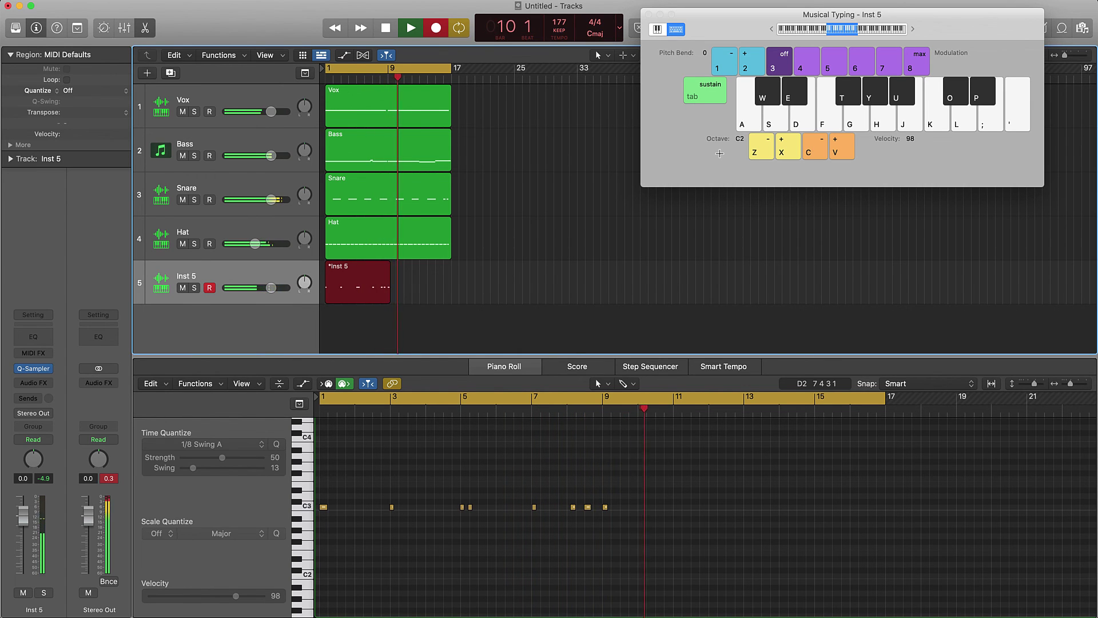
{"action": "key", "text": "k"}
{"action": "key", "text": "k"}
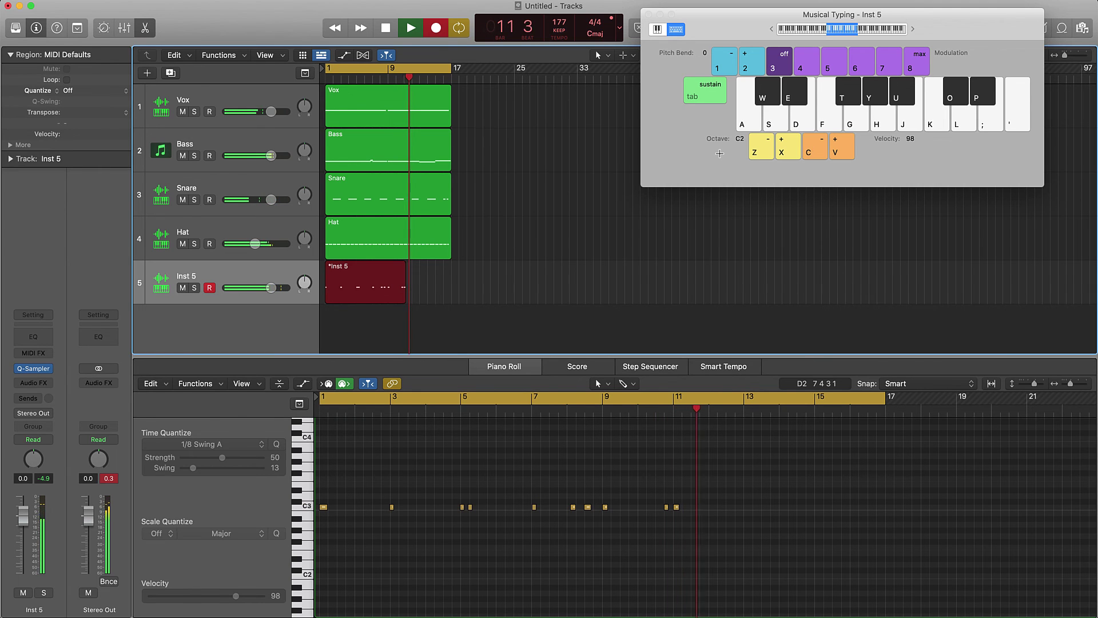
{"action": "key", "text": "k"}
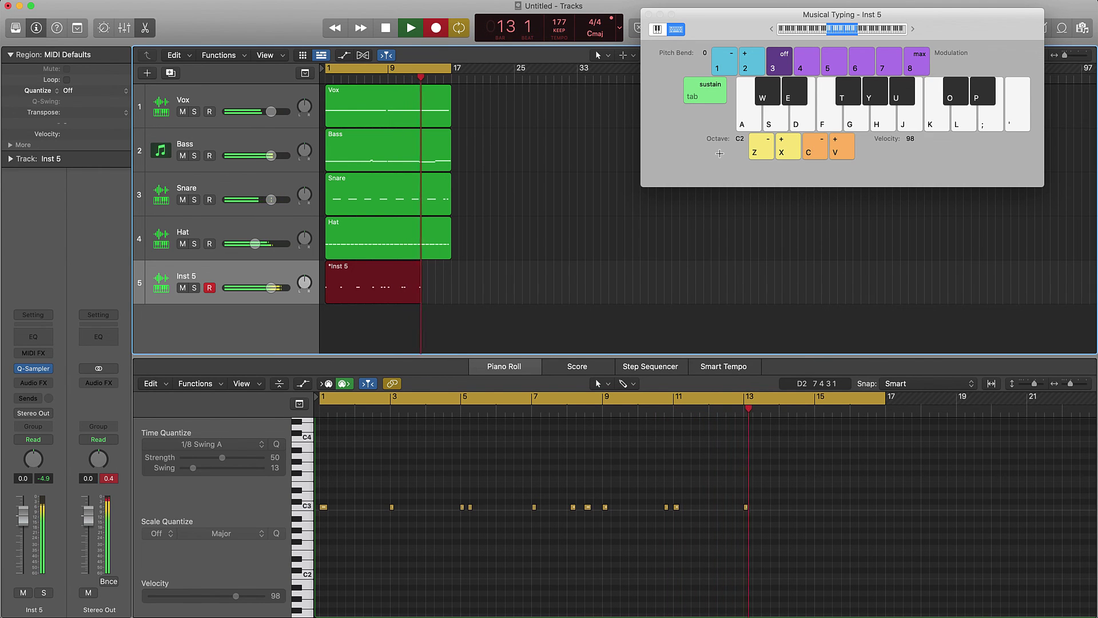
{"action": "key", "text": "k"}
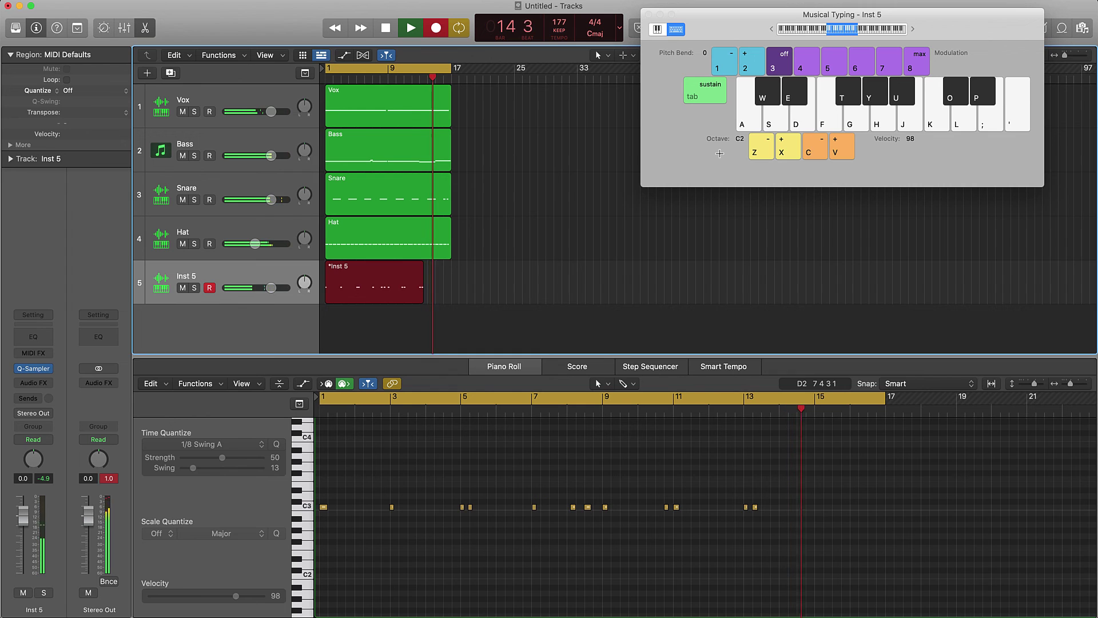
{"action": "key", "text": "k"}
{"action": "key", "text": "k"}
{"action": "key", "text": "k"}
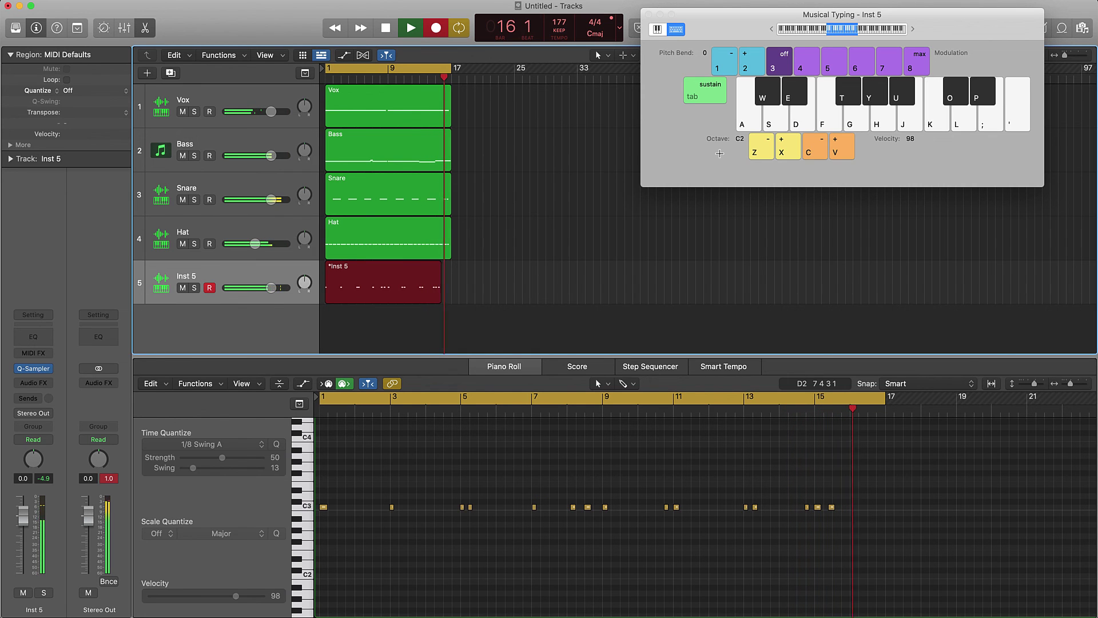
{"action": "key", "text": "k"}
{"action": "key", "text": "k"}
{"action": "key", "text": "k"}
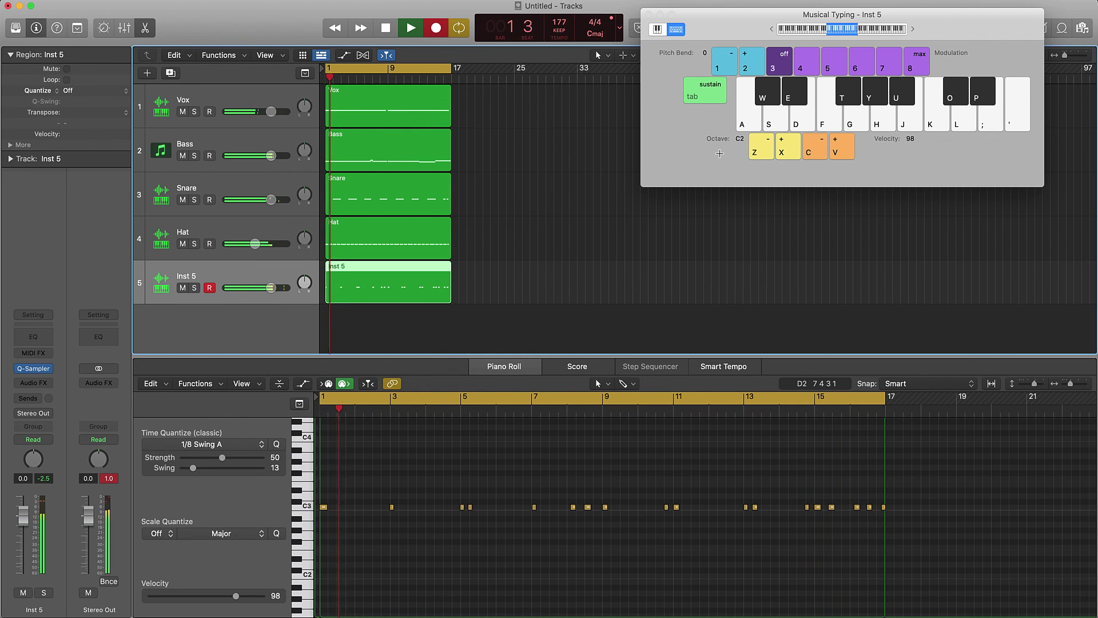
{"action": "key", "text": "space"}
Select all recorded kick notes in the Piano Roll, start playback and close the Musical Typing window.
{"action": "left_click", "coordinate": [703, 437]}
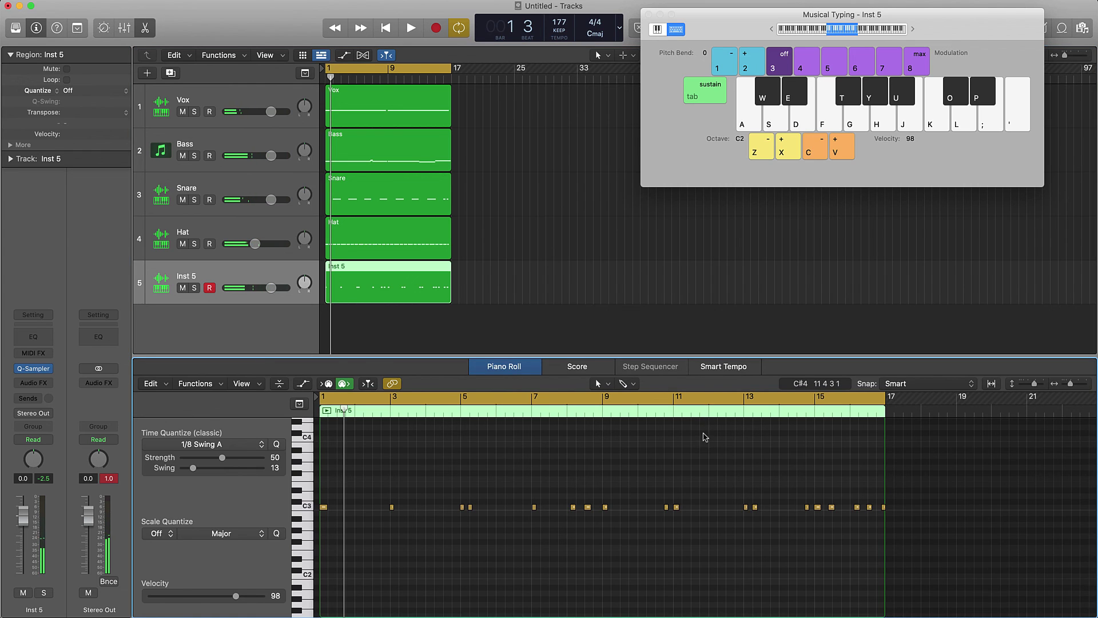
{"action": "key", "text": "super+a"}
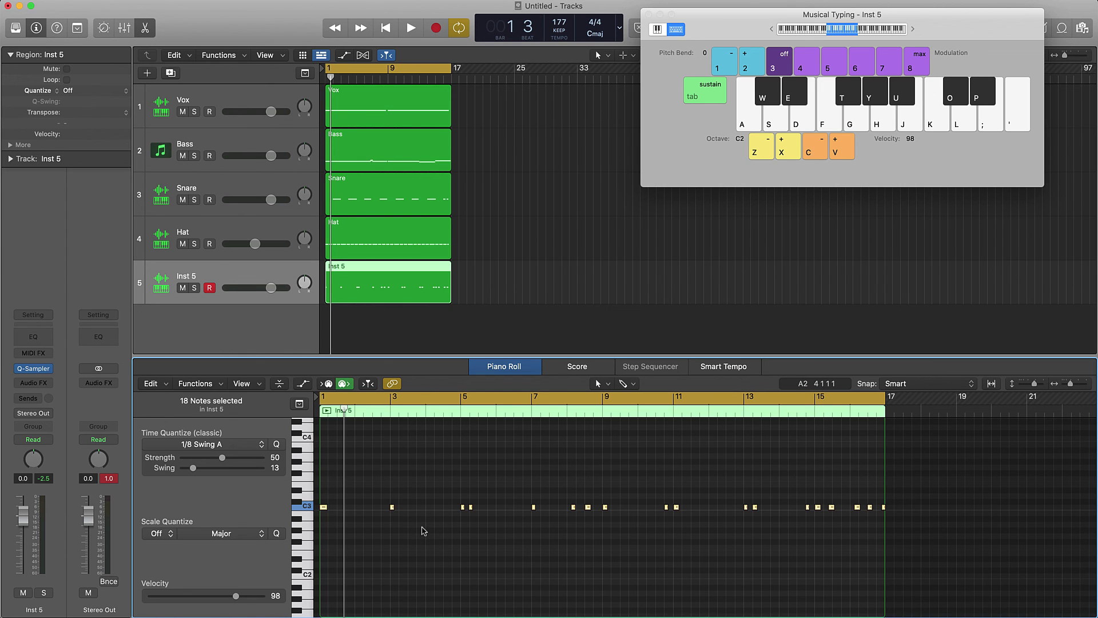
{"action": "key", "text": "space"}
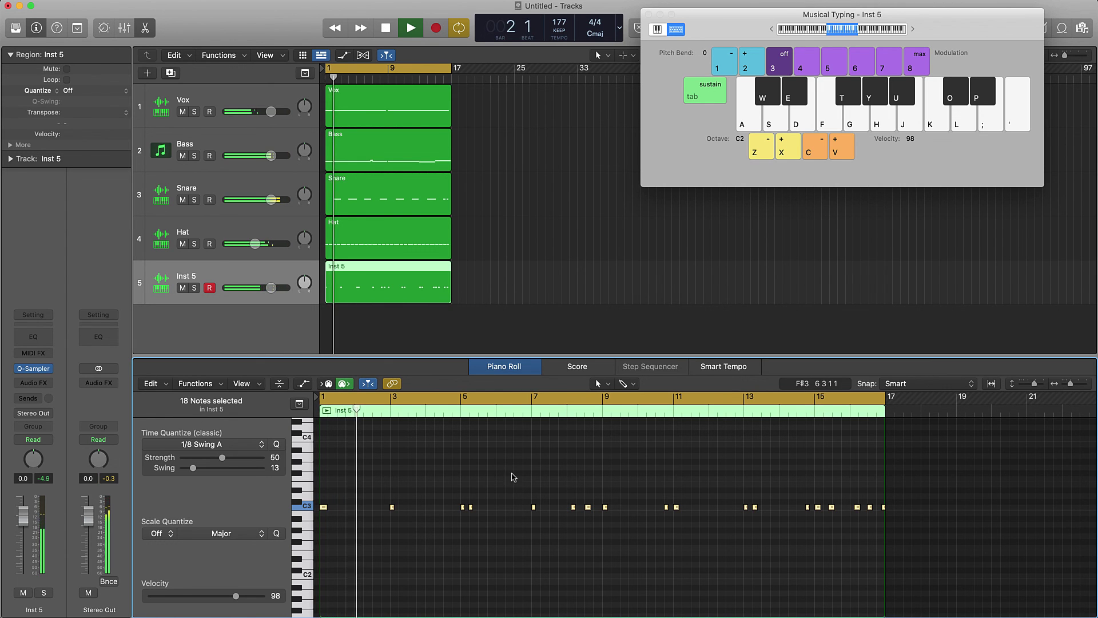
{"action": "left_click", "coordinate": [648, 16]}
{"action": "left_click", "coordinate": [532, 275]}
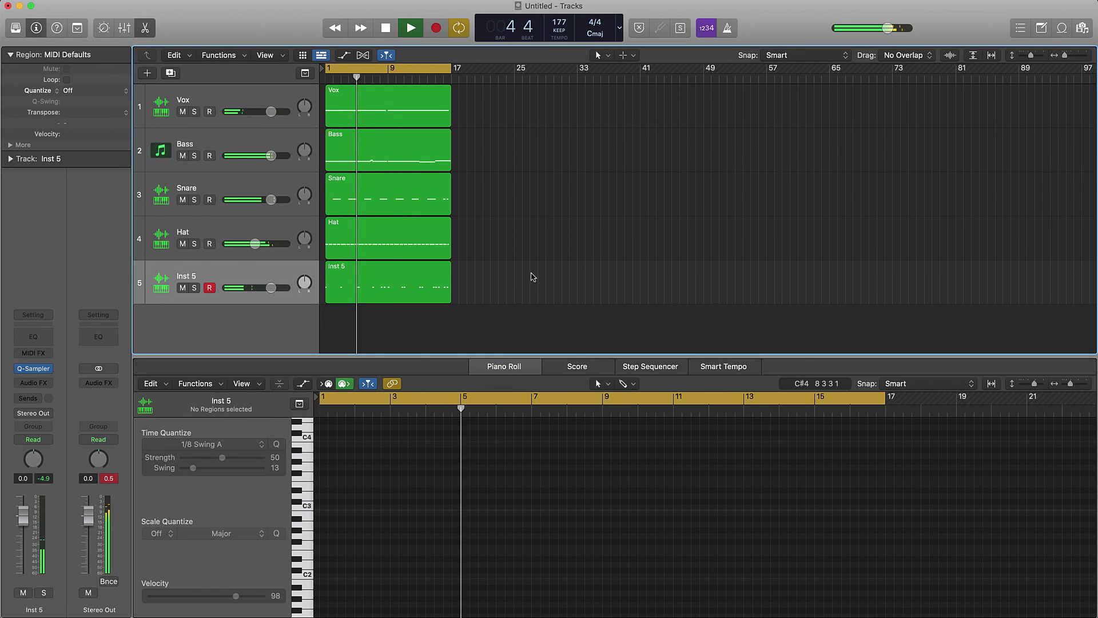
Balance the drums during playback by setting the Inst 5 volume to 0.6 dB and the Hat volume to -8.4 dB.
{"action": "left_click", "coordinate": [271, 288]}
{"action": "left_click_drag", "start_coordinate": [279, 244], "coordinate": [277, 241]}
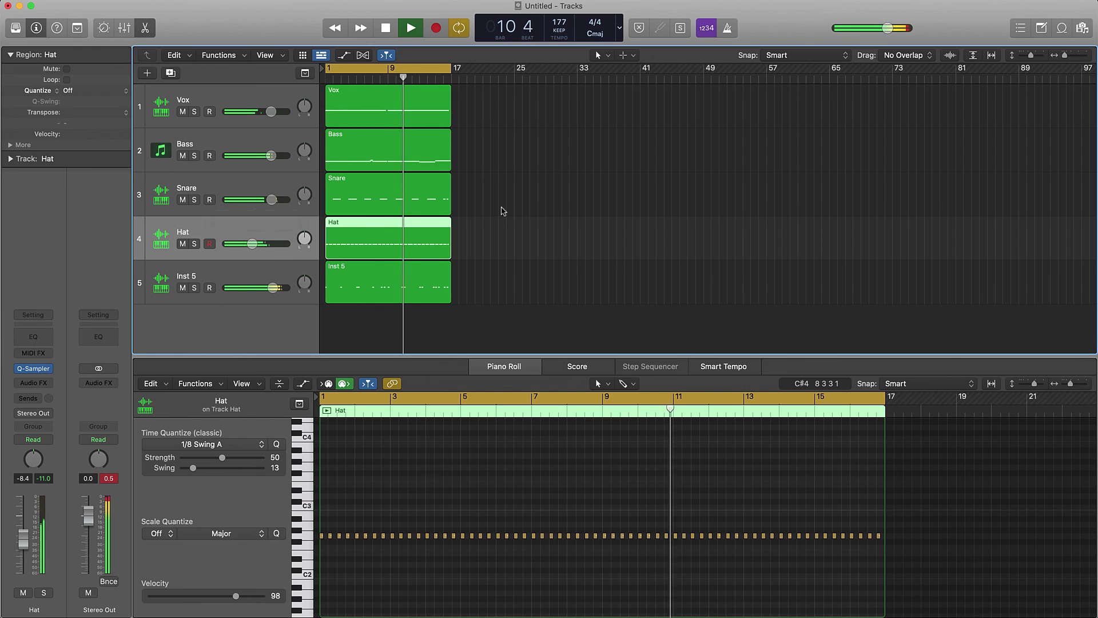
{"action": "left_click", "coordinate": [564, 216]}
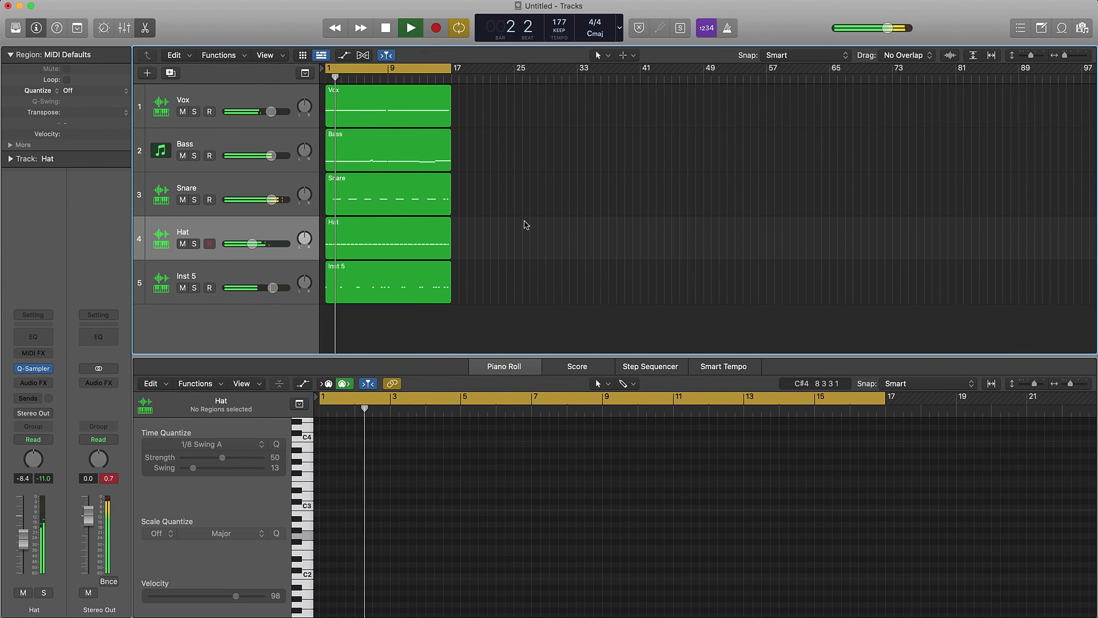
{"action": "key", "text": "space"}
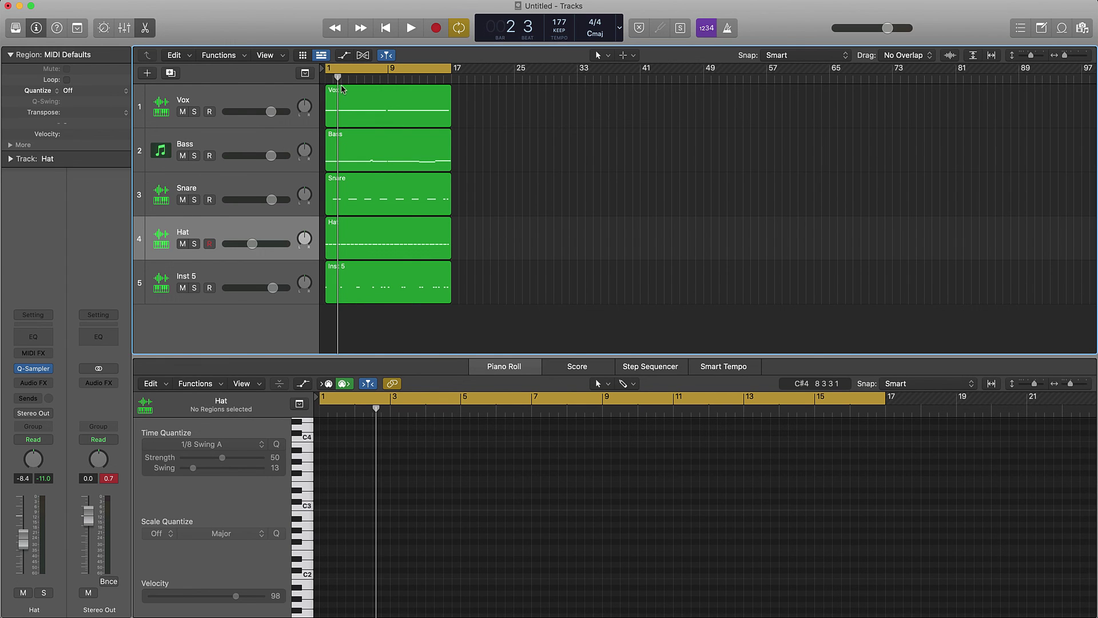
Return the playhead to bar 1 and rename the Inst 5 track as Kick.
{"action": "left_click_drag", "start_coordinate": [341, 88], "coordinate": [453, 85]}
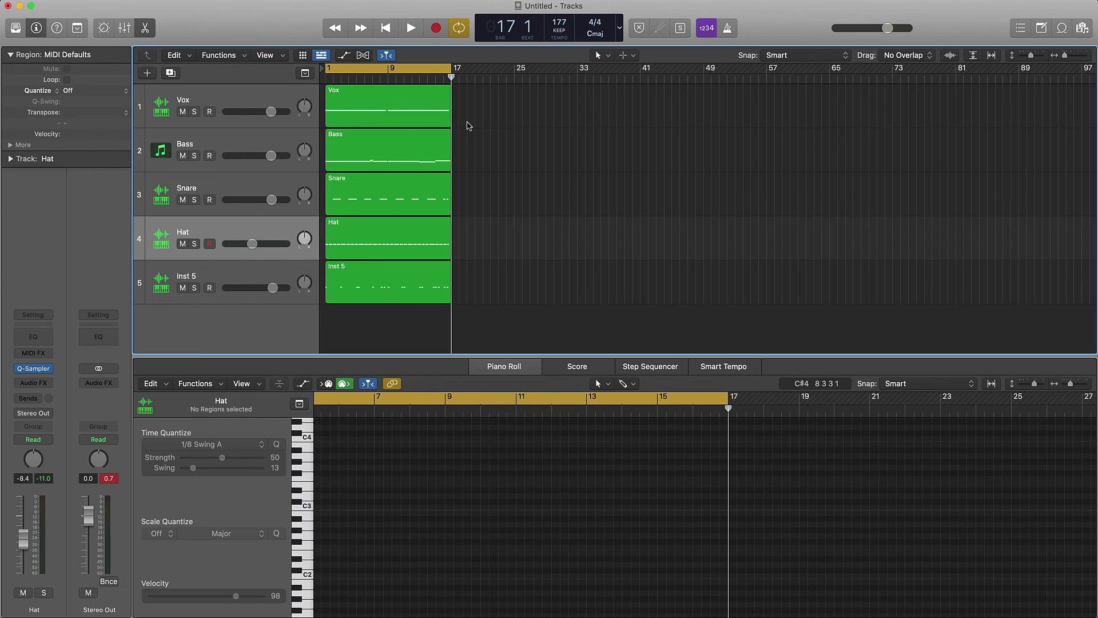
{"action": "key", "text": "Return"}
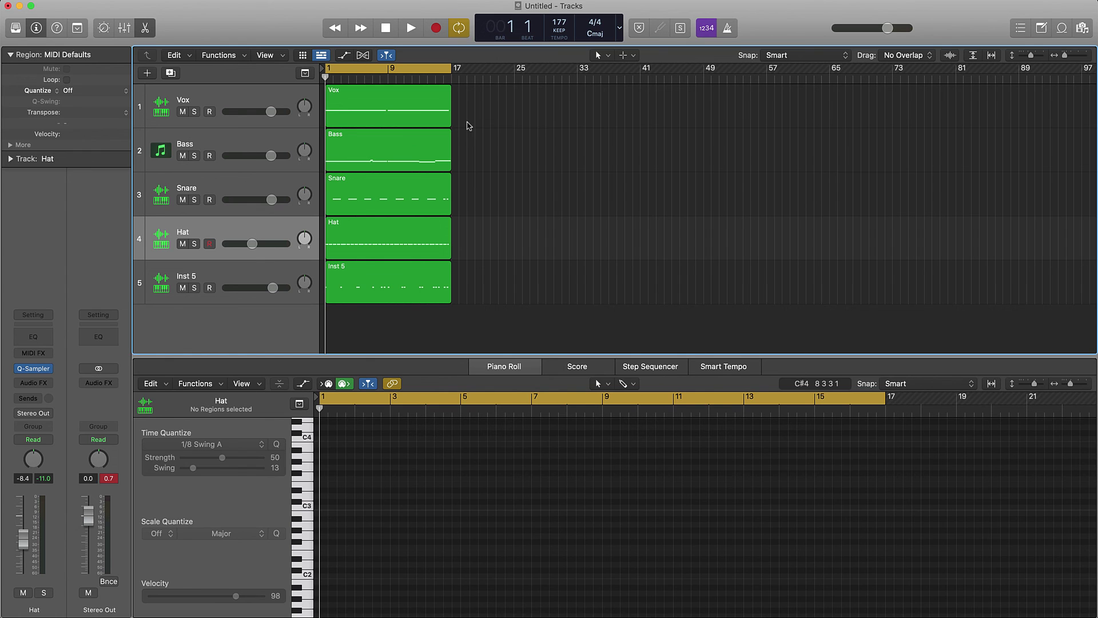
{"action": "double_click", "coordinate": [203, 277]}
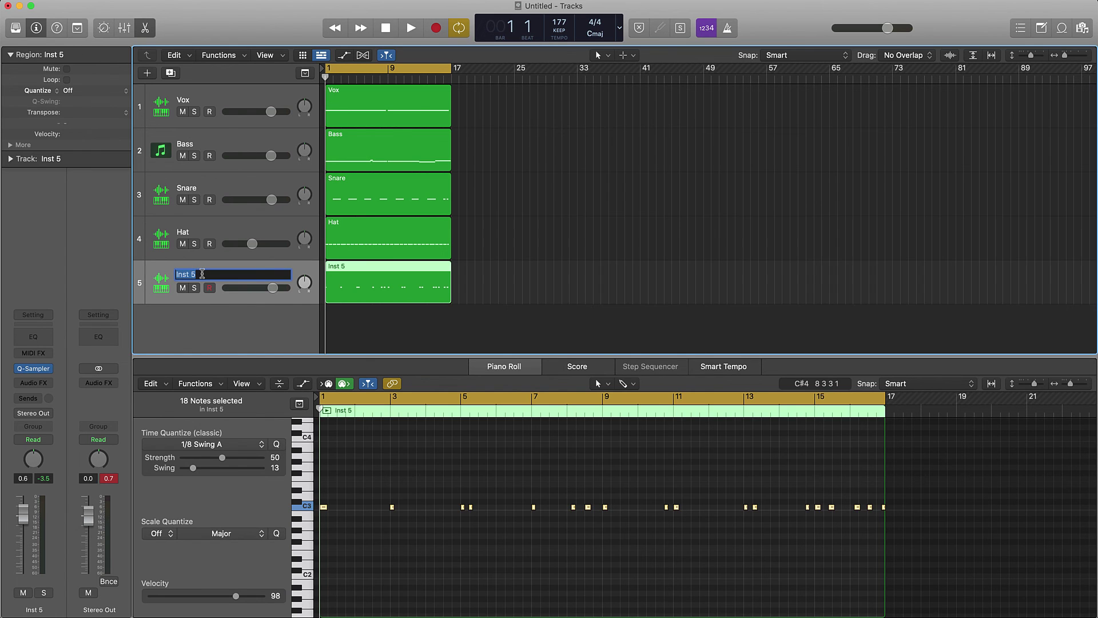
{"action": "key", "text": "Return"}
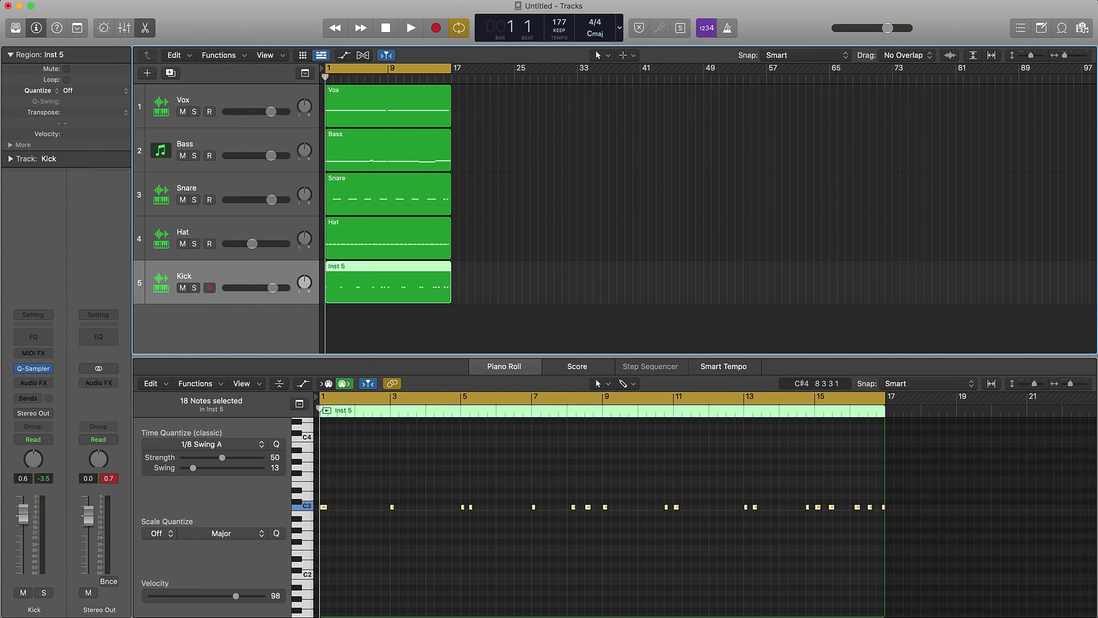
Select all five regions in the arrangement.
{"action": "key", "text": "super+a"}
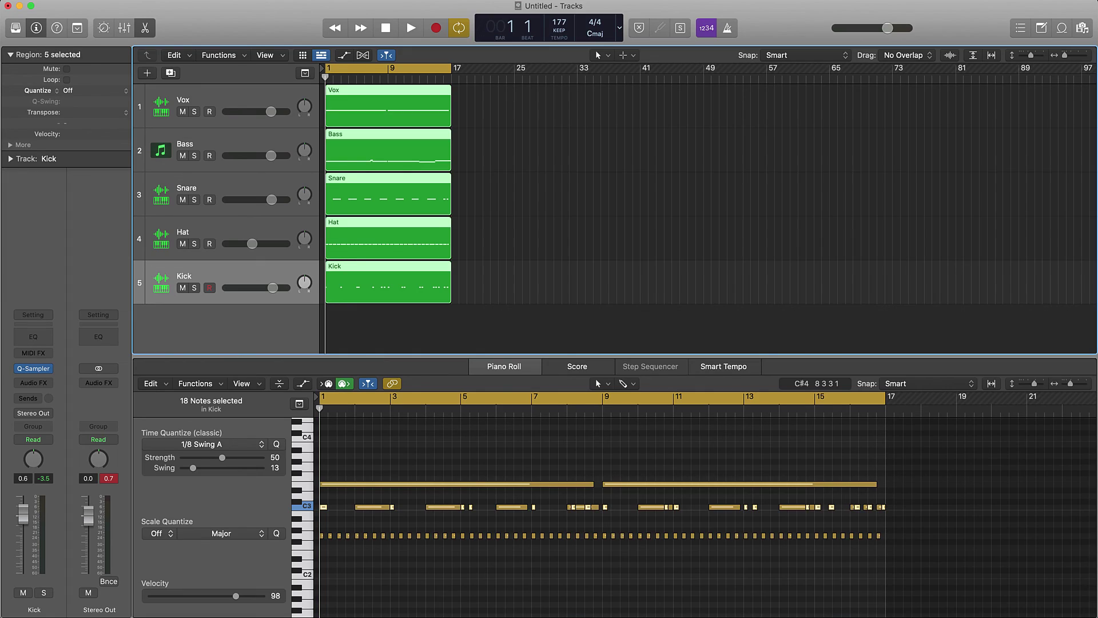